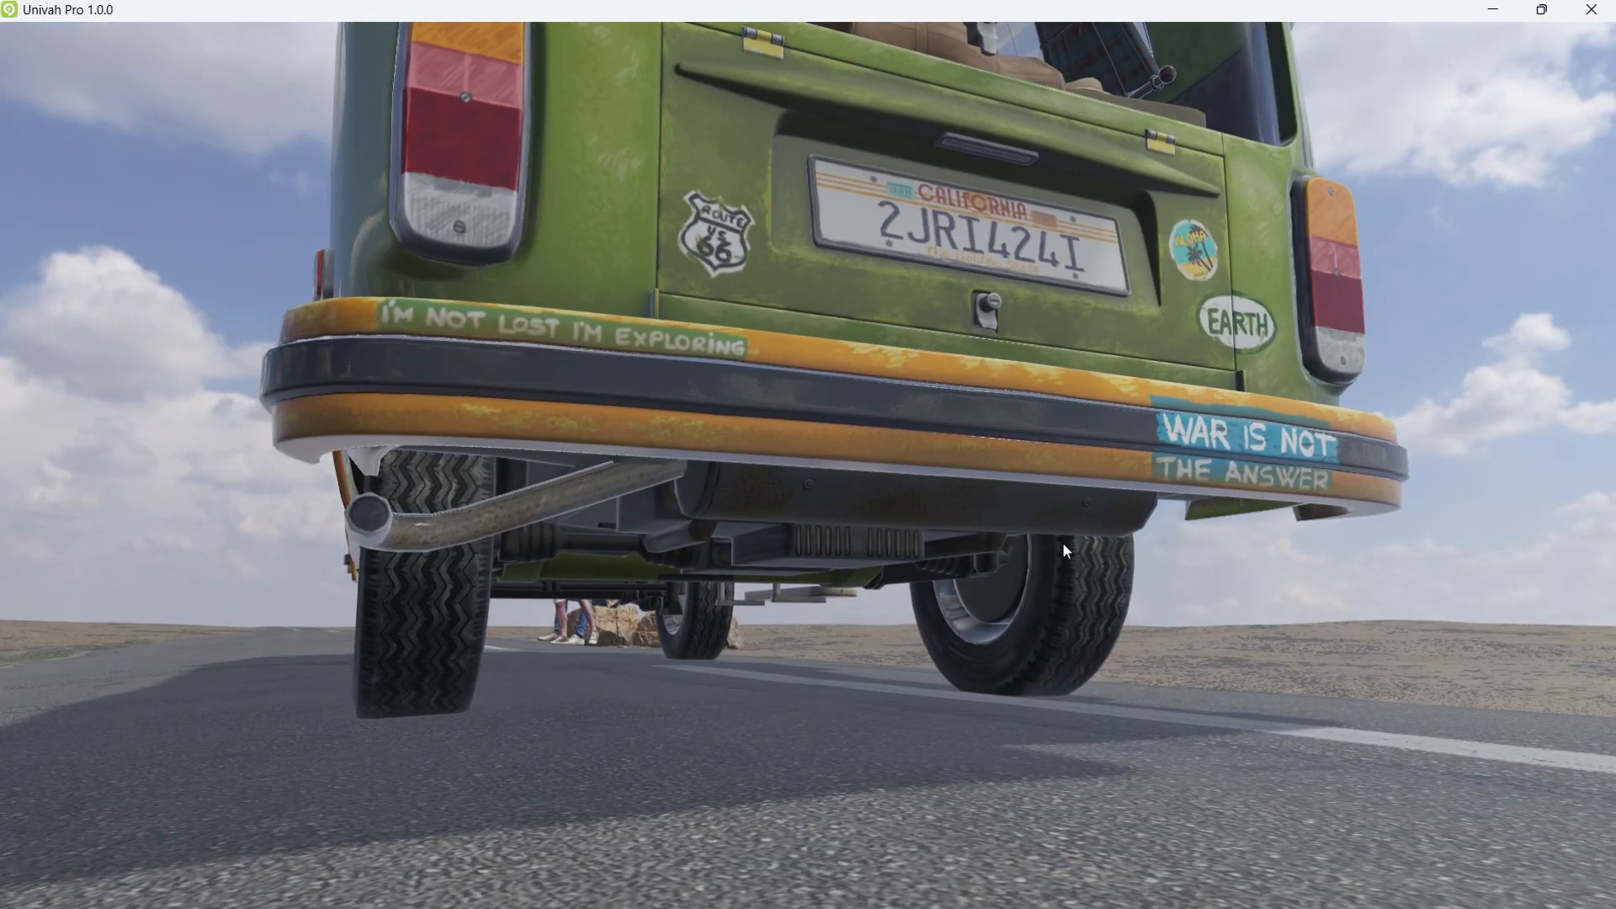
# Step: Fly the camera over the van's rear bumper and into its open trunk, then pull back
pyautogui.press('a')
pyautogui.moveTo(1062, 542); pyautogui.dragTo(397, 503, button='right')
pyautogui.press('e')
pyautogui.press('e')
pyautogui.press('w')
pyautogui.press('s')
pyautogui.press('q')
# Step: Circle to the van's front three-quarter view and orbit around its painted passenger side
pyautogui.press('w')
pyautogui.press('d')
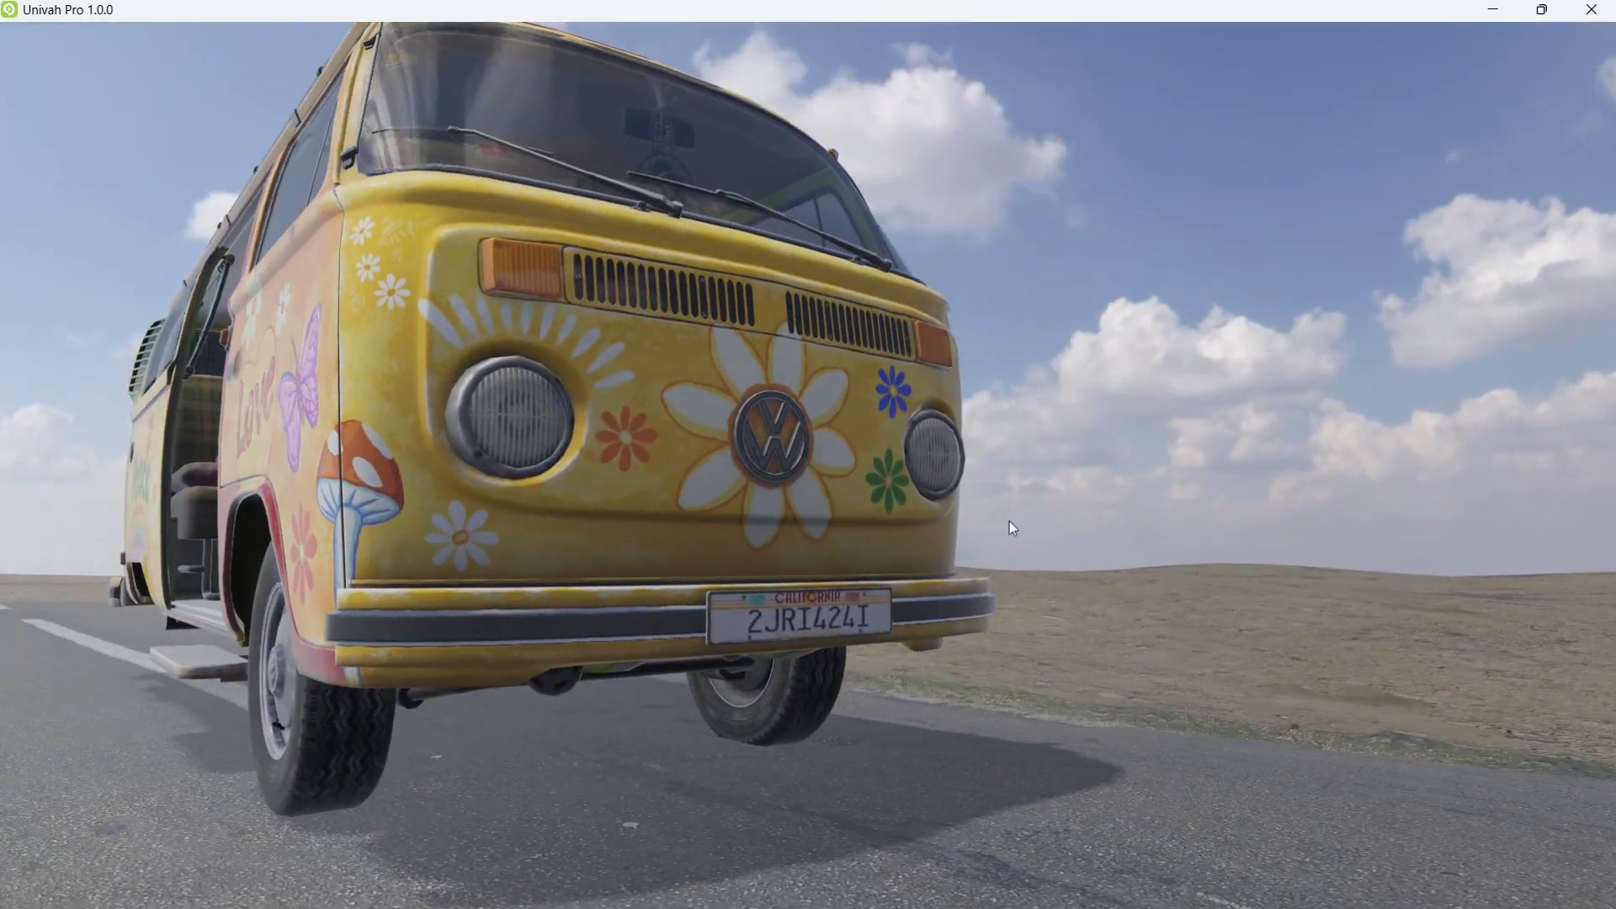
pyautogui.moveTo(1009, 522); pyautogui.dragTo(559, 537, button='right')
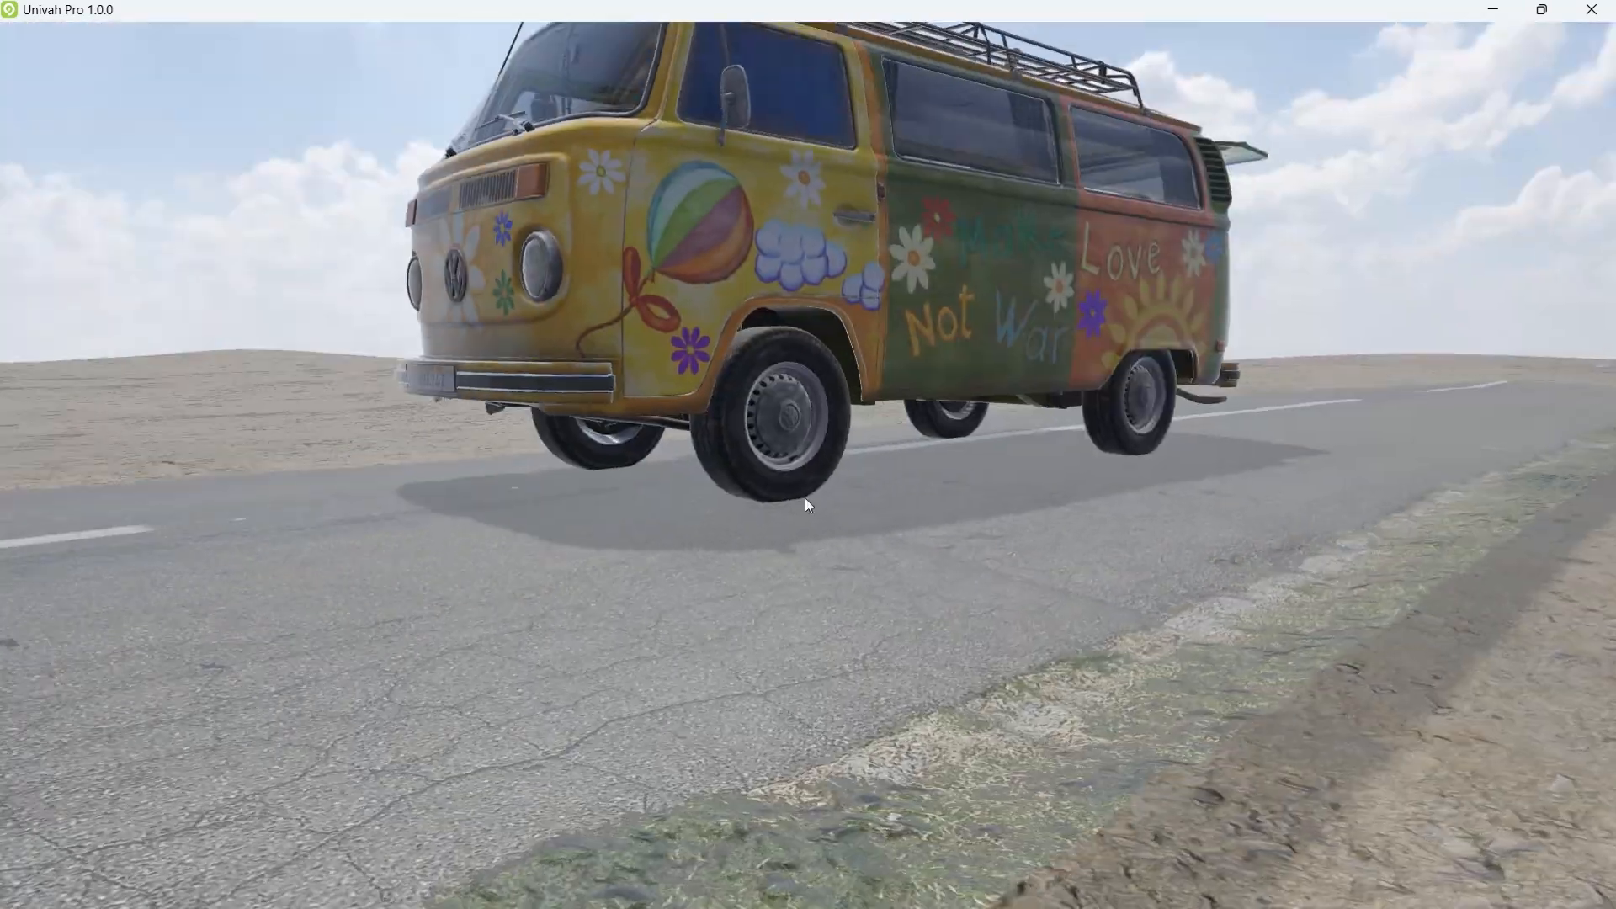
pyautogui.moveTo(805, 497); pyautogui.dragTo(656, 490, button='right')
pyautogui.moveTo(1166, 545)
pyautogui.mouseDown(button='right')
pyautogui.moveTo(932, 542)
pyautogui.moveTo(856, 494)
pyautogui.moveTo(791, 665)
pyautogui.moveTo(1013, 527)
pyautogui.moveTo(1003, 616)
pyautogui.moveTo(857, 653)
pyautogui.moveTo(1136, 610)
pyautogui.moveTo(859, 614)
pyautogui.moveTo(790, 523)
pyautogui.moveTo(1052, 513)
pyautogui.mouseUp(button='right')
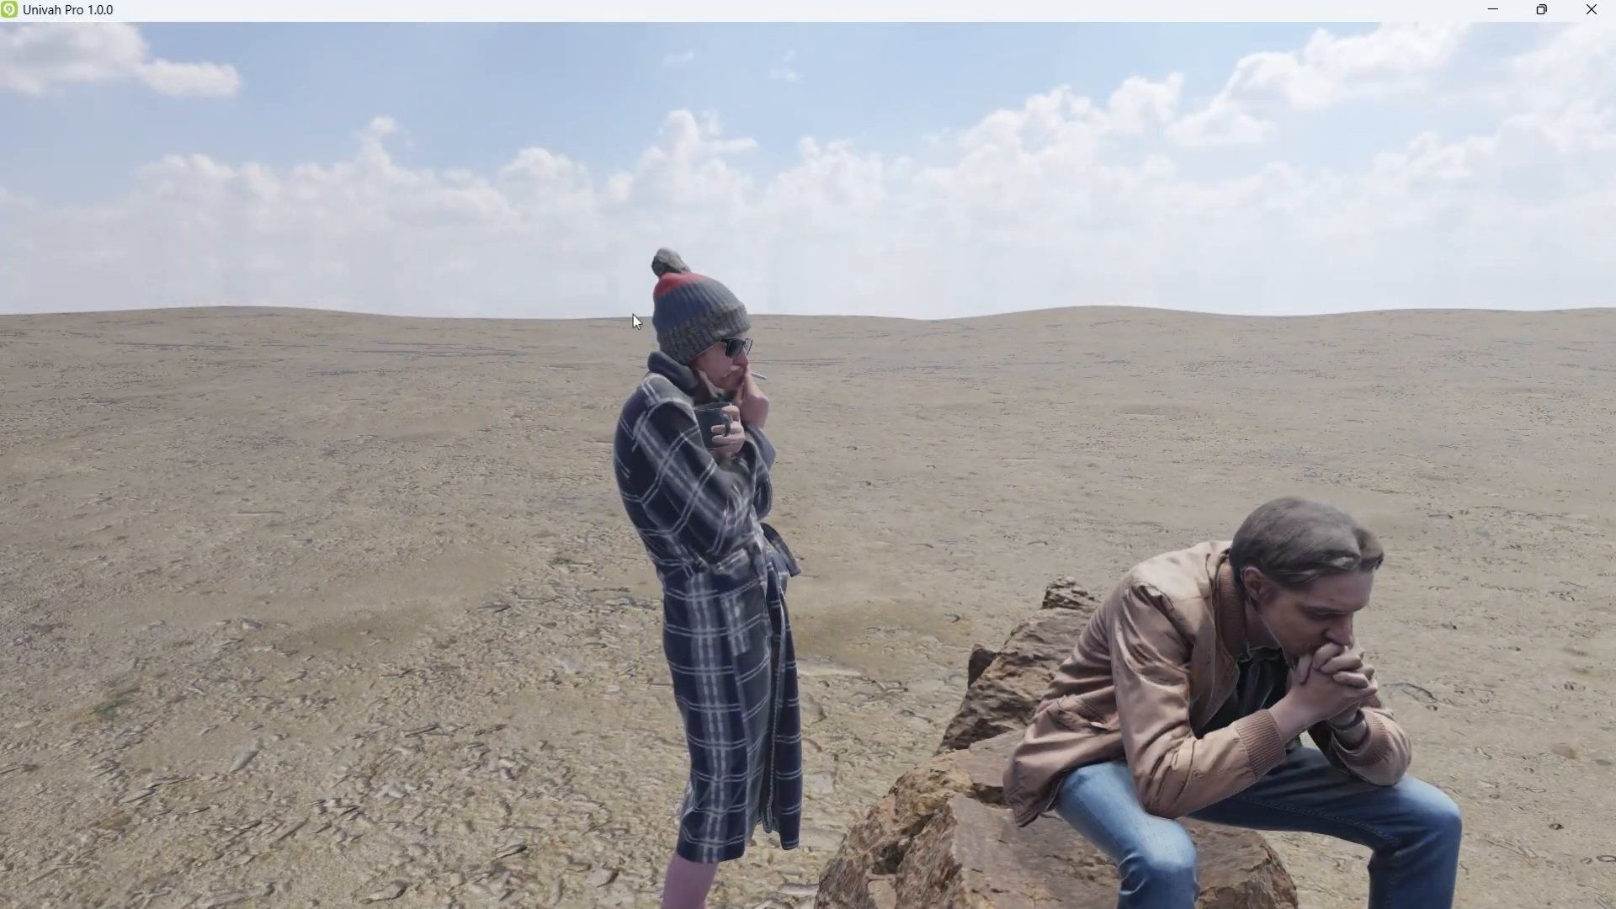
# Step: Show the object attributes panel beside the desert scene
pyautogui.press('Escape')
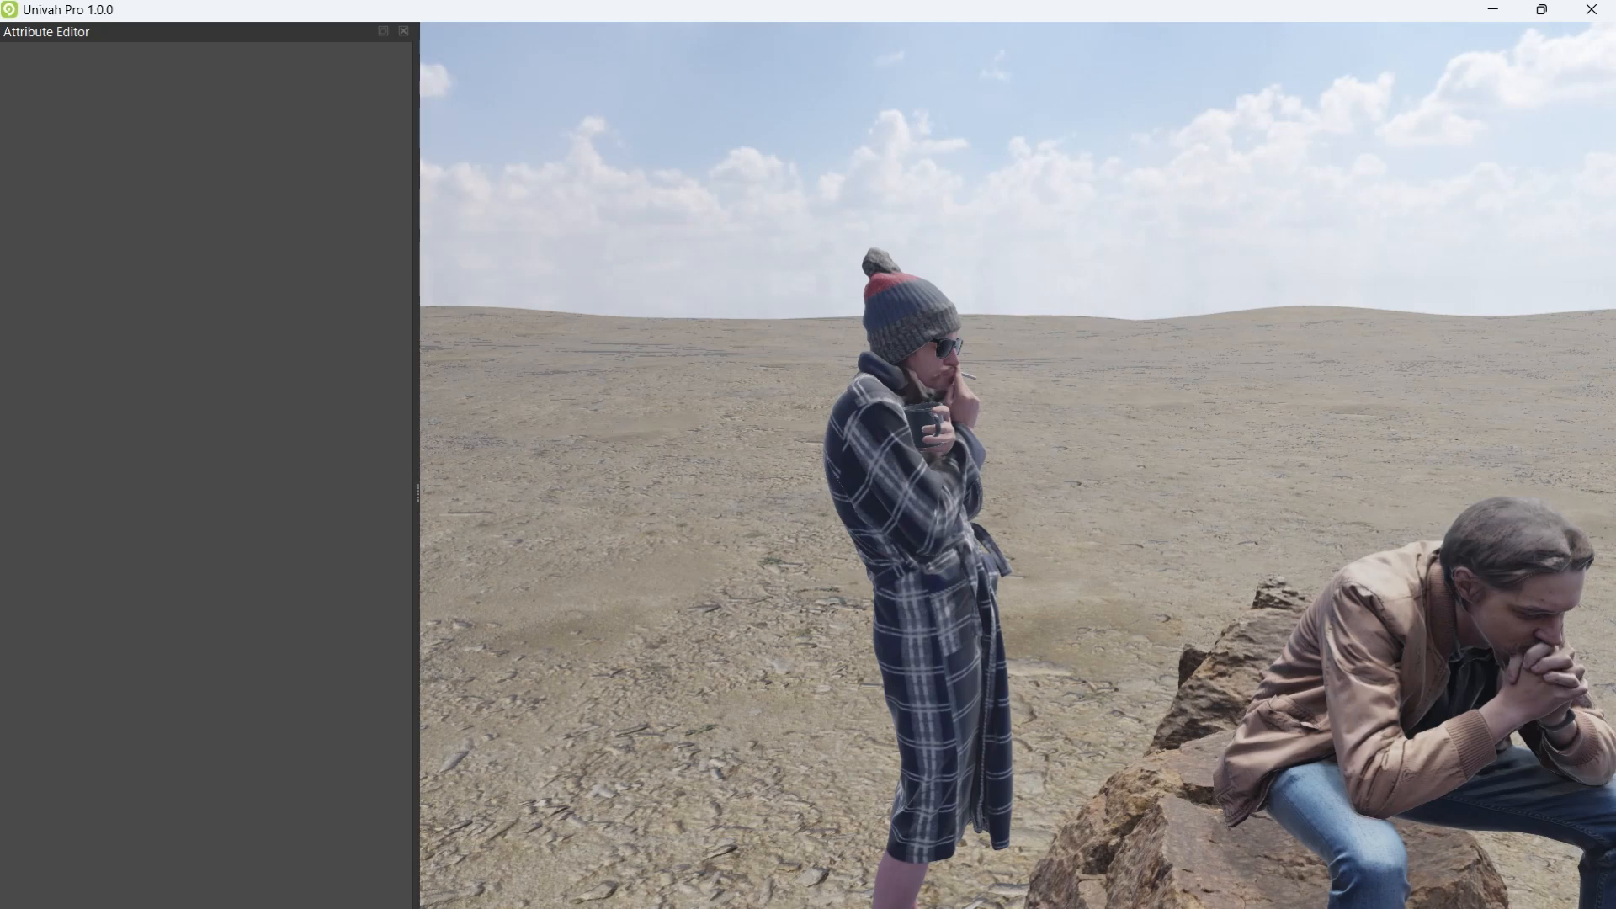
# Step: Rename the guy figure to 'im a genius' in the Outliner
pyautogui.click(121, 908)
pyautogui.click(64, 238)
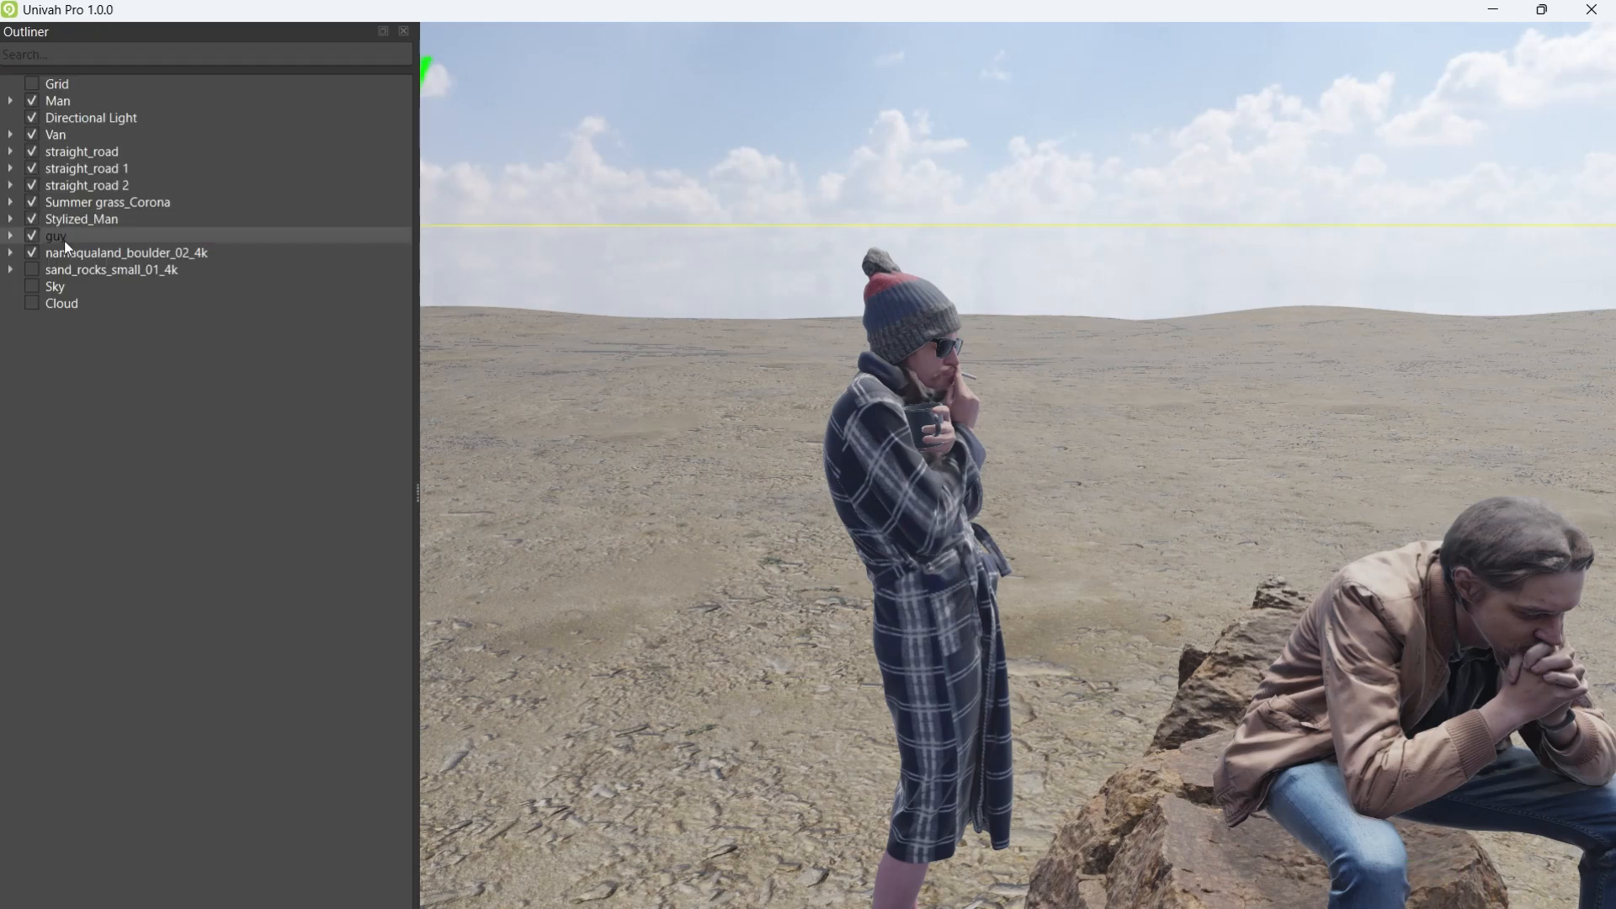
pyautogui.moveTo(1109, 354); pyautogui.dragTo(923, 340, button='right')
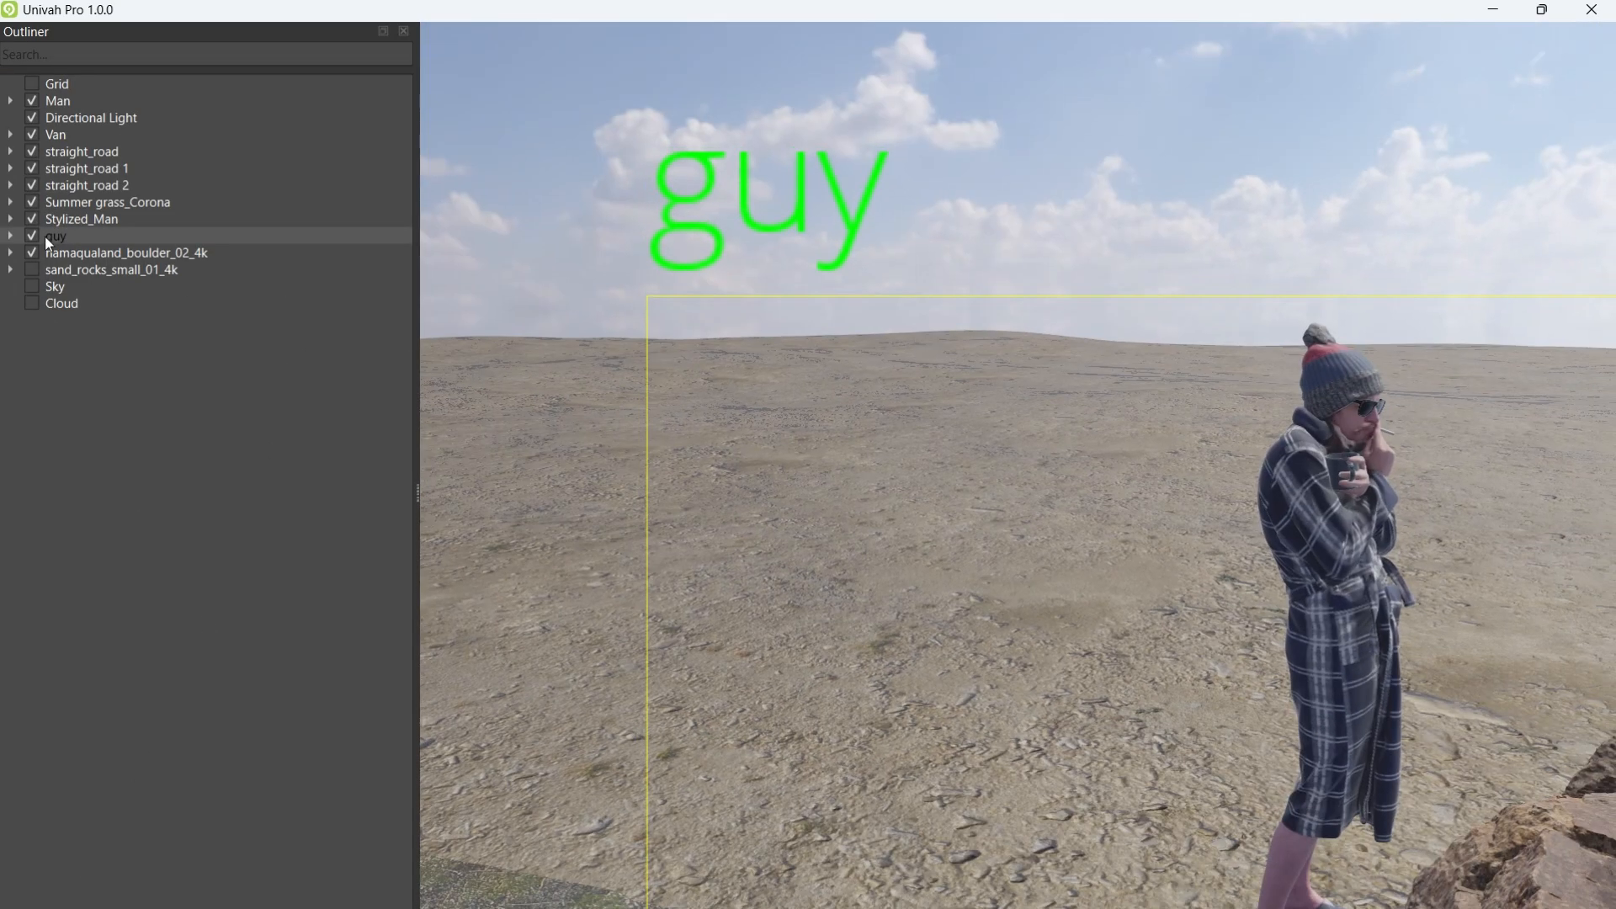
pyautogui.write('im a genius')
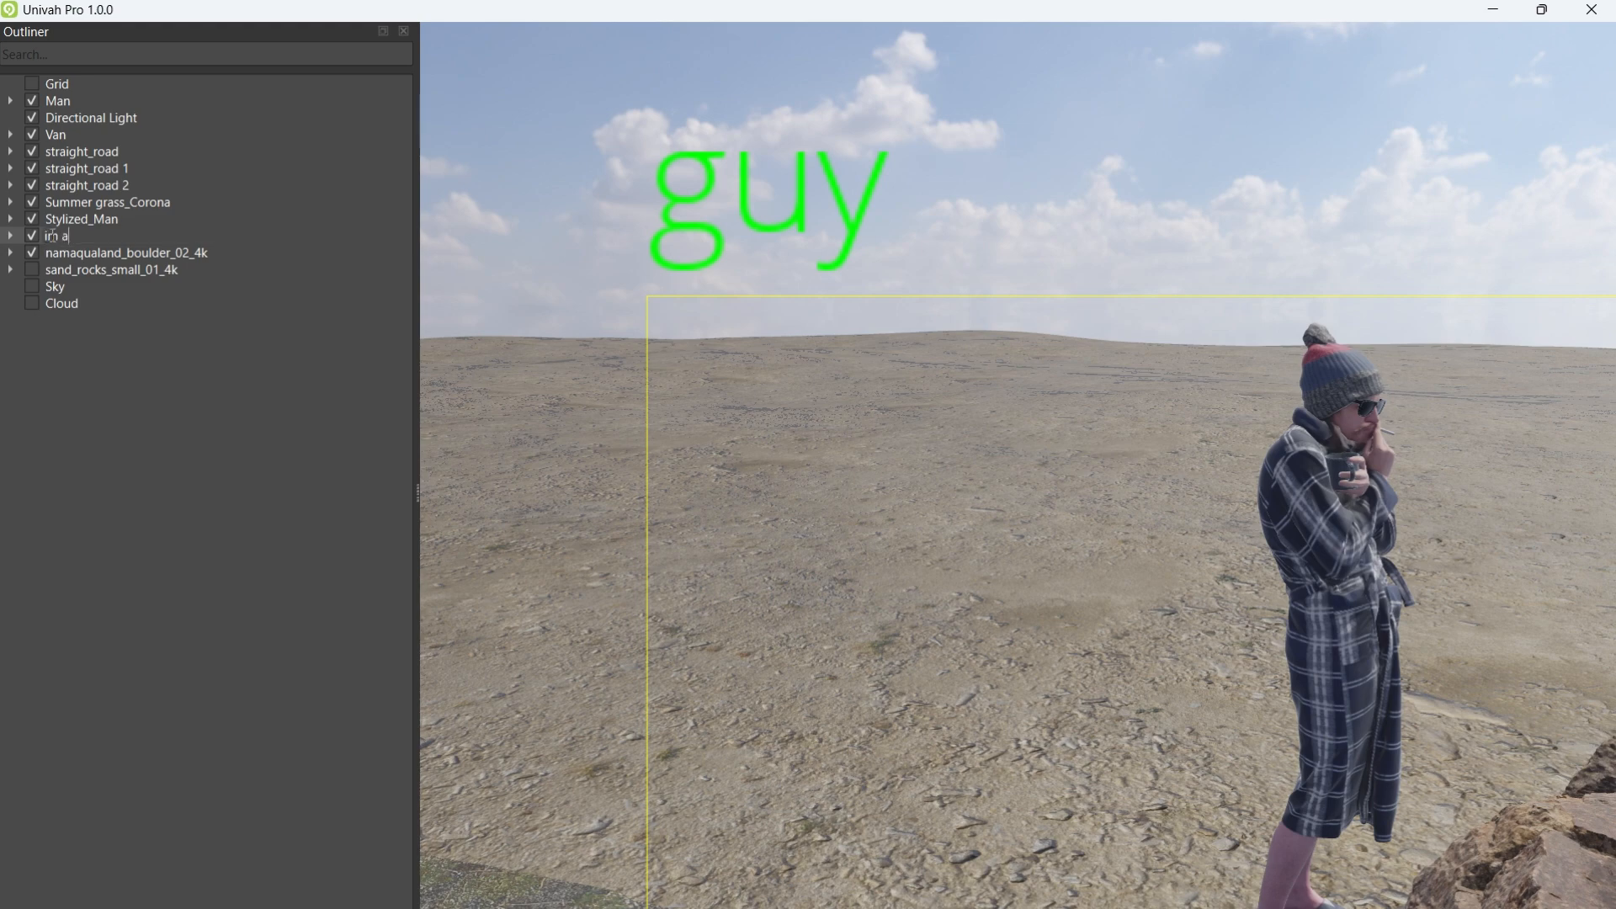
pyautogui.press('Return')
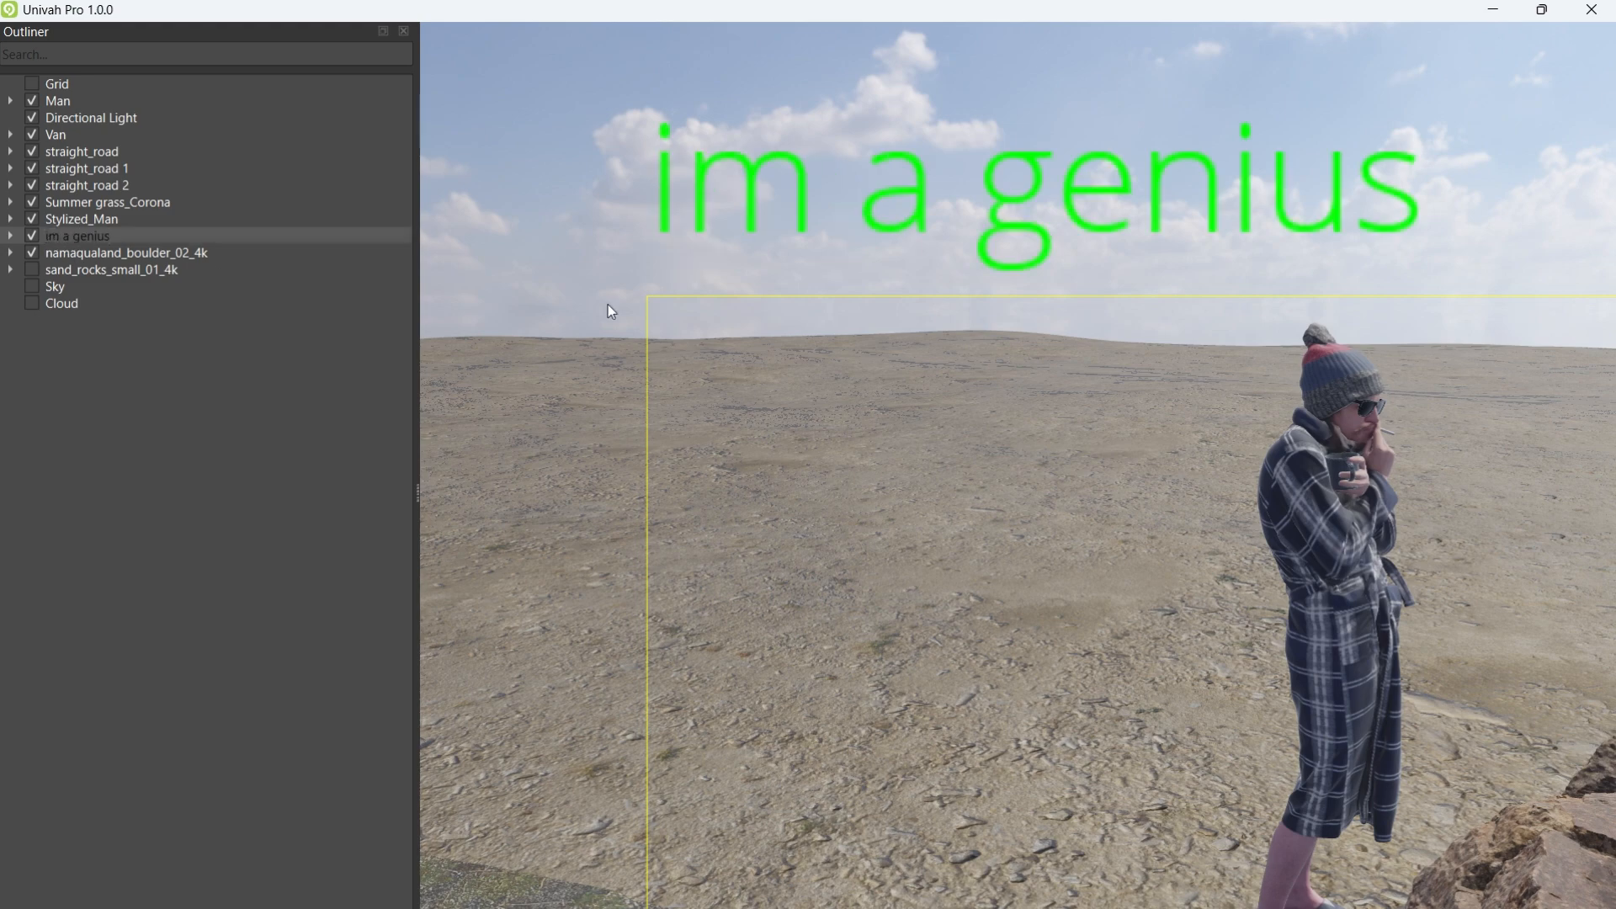
# Step: Slide the robed figure sideways along X beside the seated man
pyautogui.moveTo(1154, 415); pyautogui.dragTo(1038, 476, button='right')
pyautogui.press('w')
pyautogui.moveTo(894, 873)
pyautogui.mouseDown()
pyautogui.moveTo(897, 856)
pyautogui.moveTo(867, 869)
pyautogui.mouseUp()
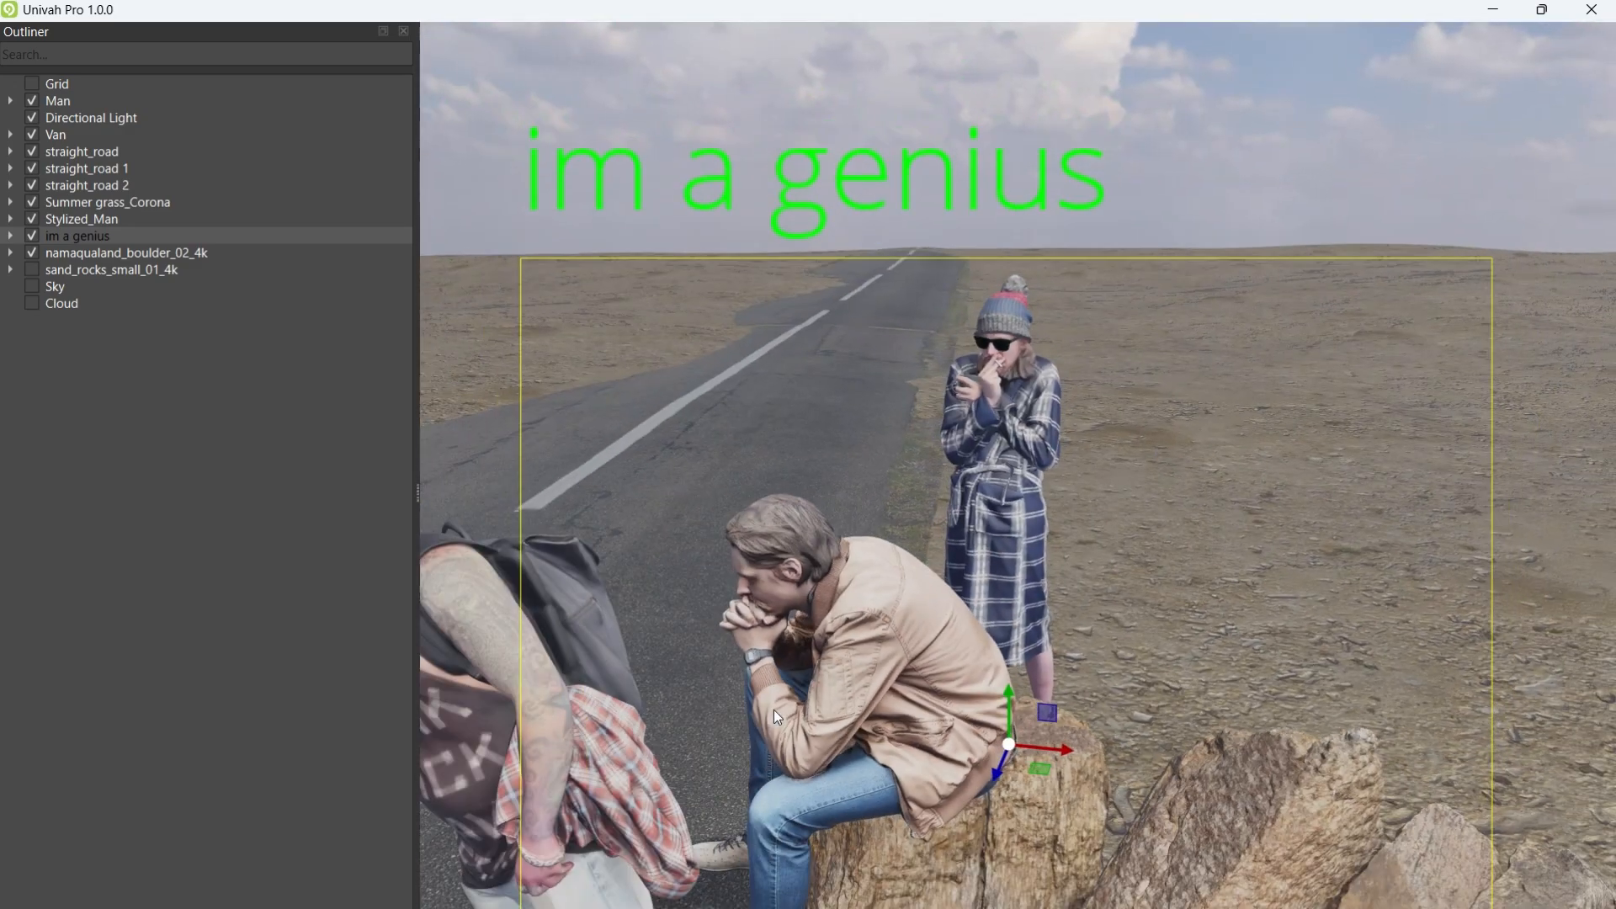
pyautogui.scroll(6, 774, 709)
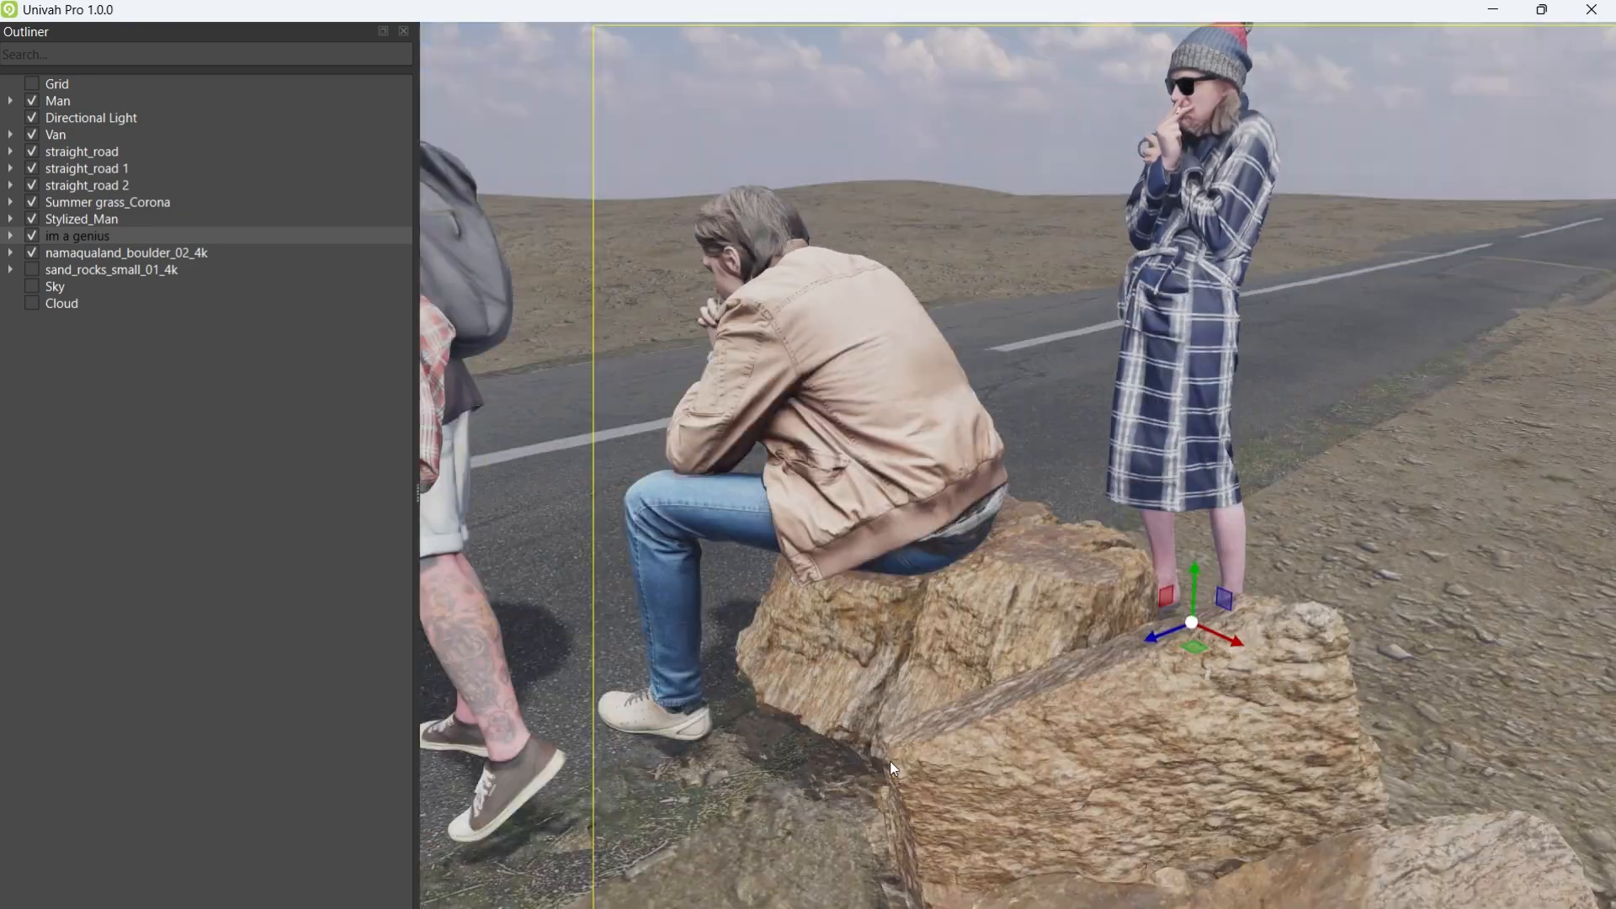
pyautogui.moveTo(891, 761); pyautogui.dragTo(1038, 552, button='right')
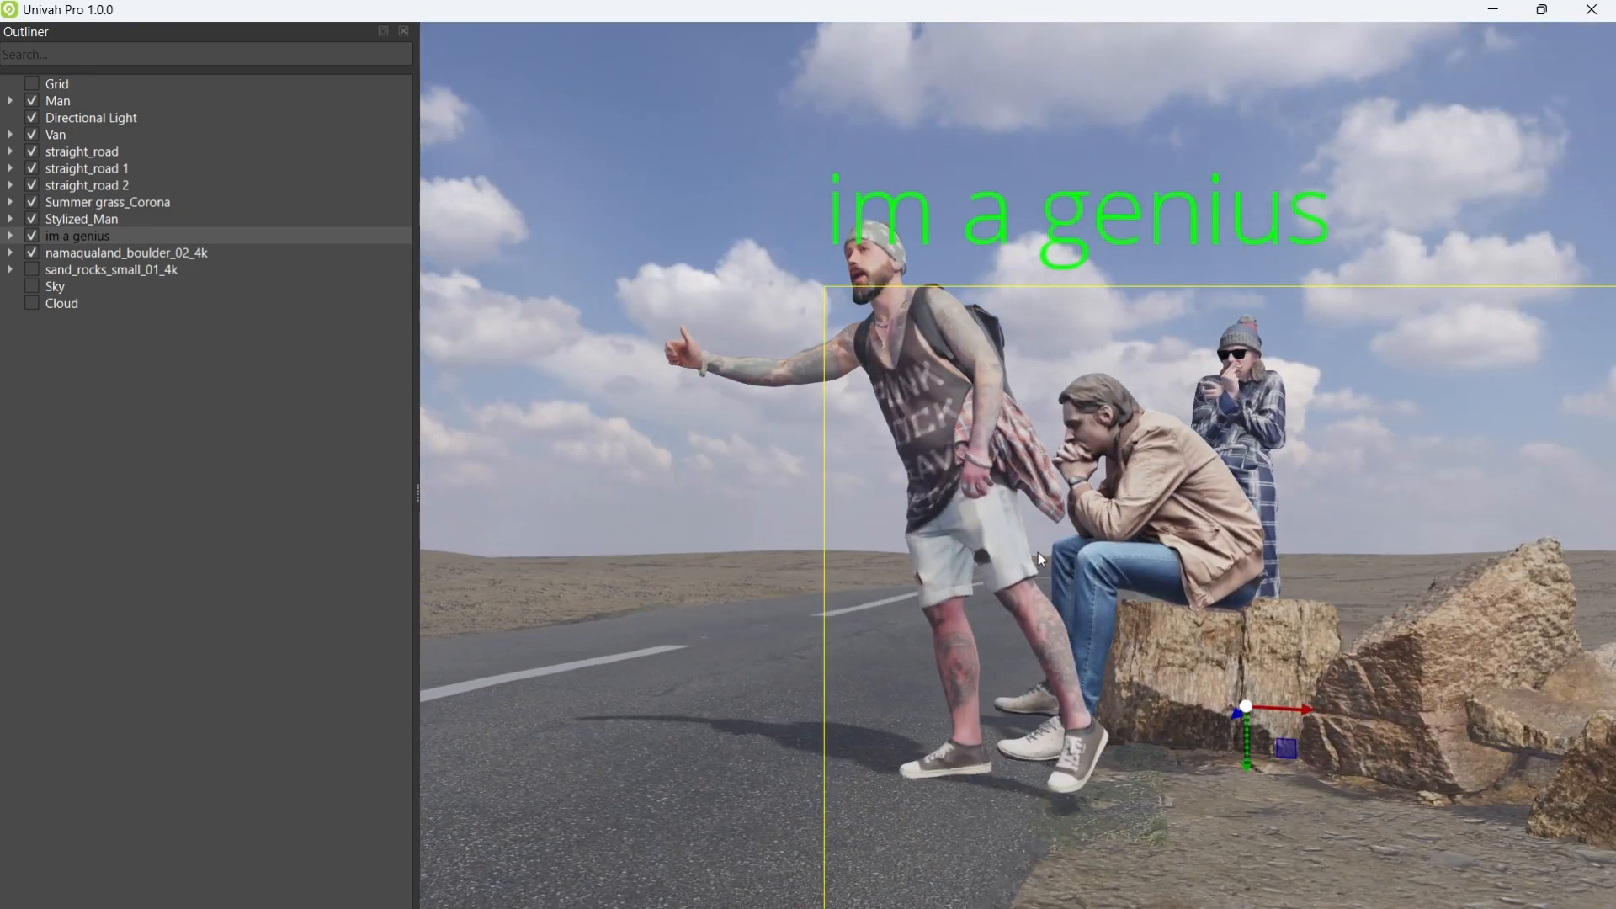
pyautogui.click(83, 219)
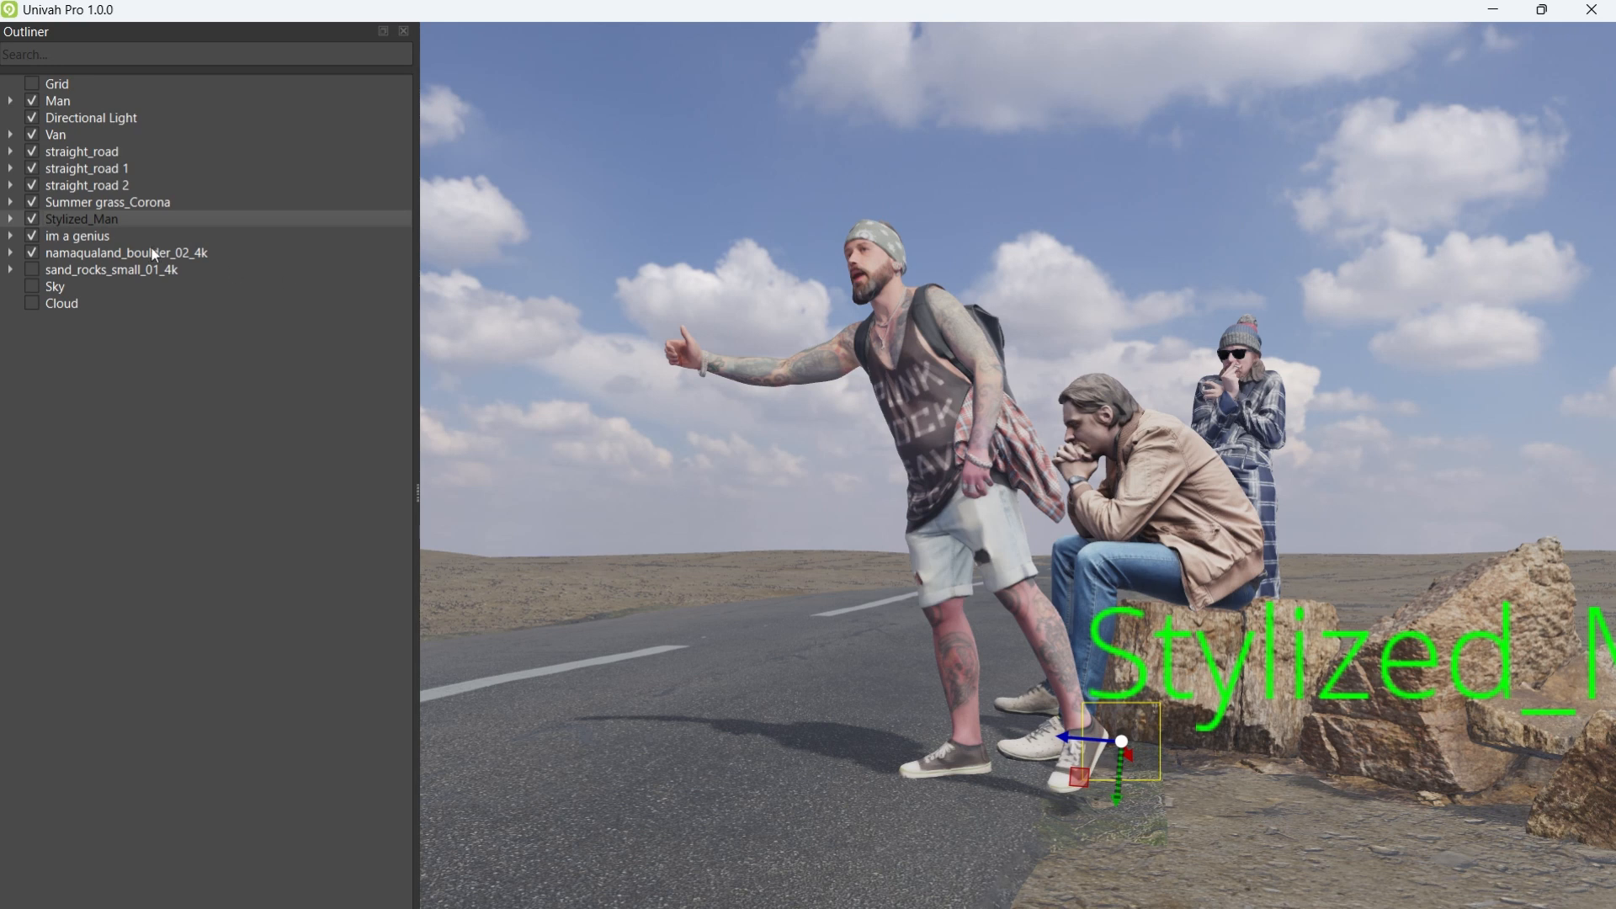
# Step: Rename Stylized_Man to 'frustration' and nudge it slightly right
pyautogui.write('frustration')
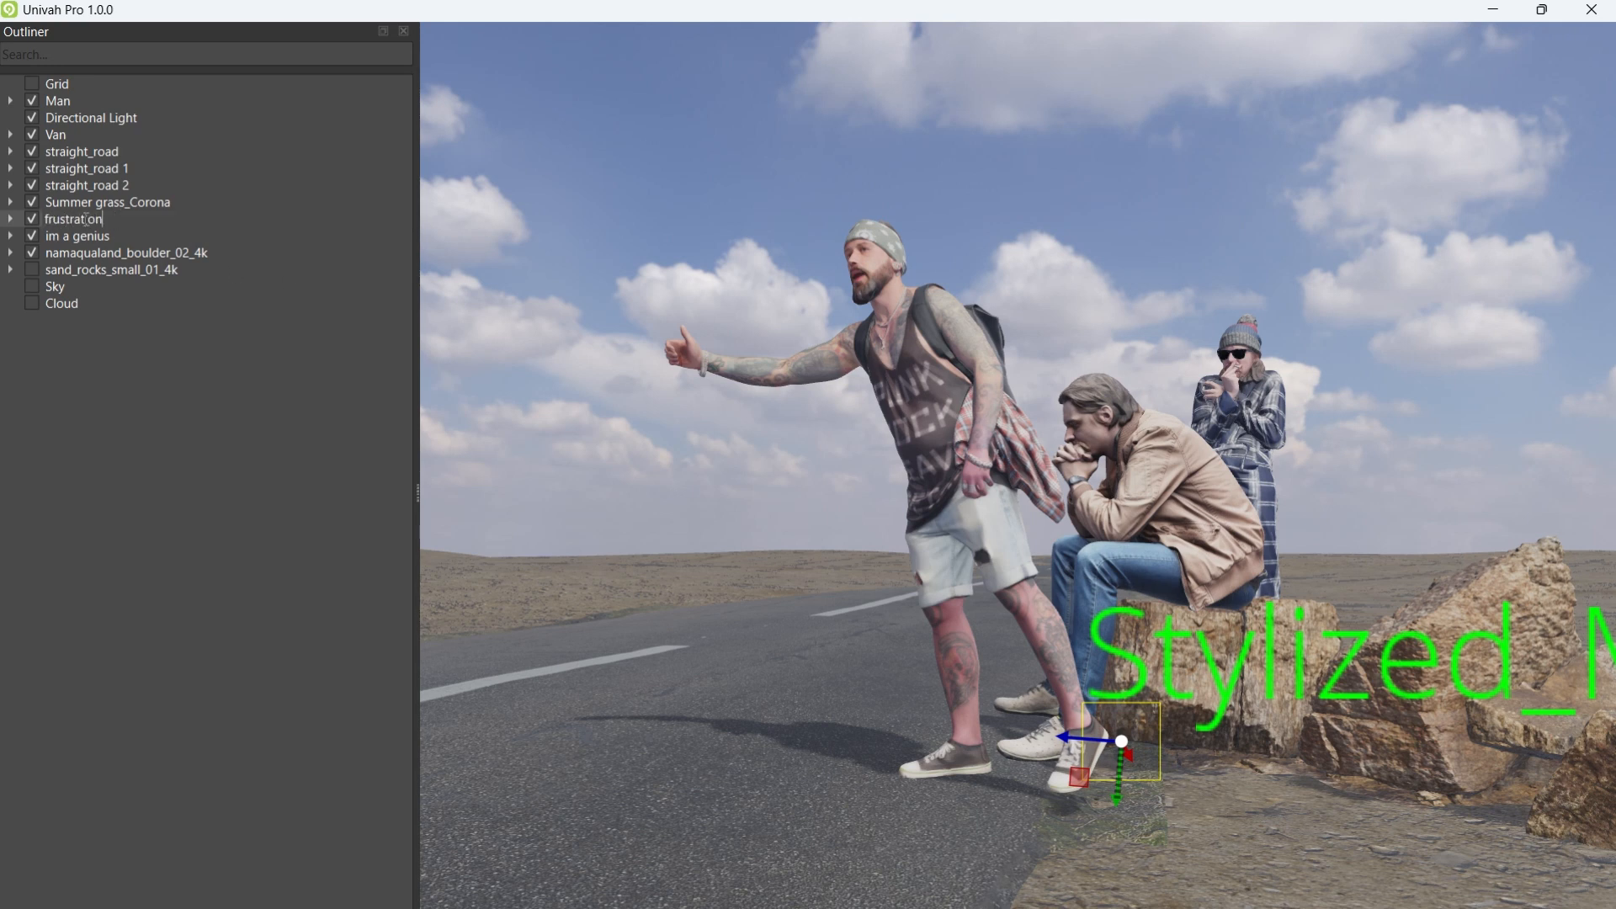
pyautogui.press('Return')
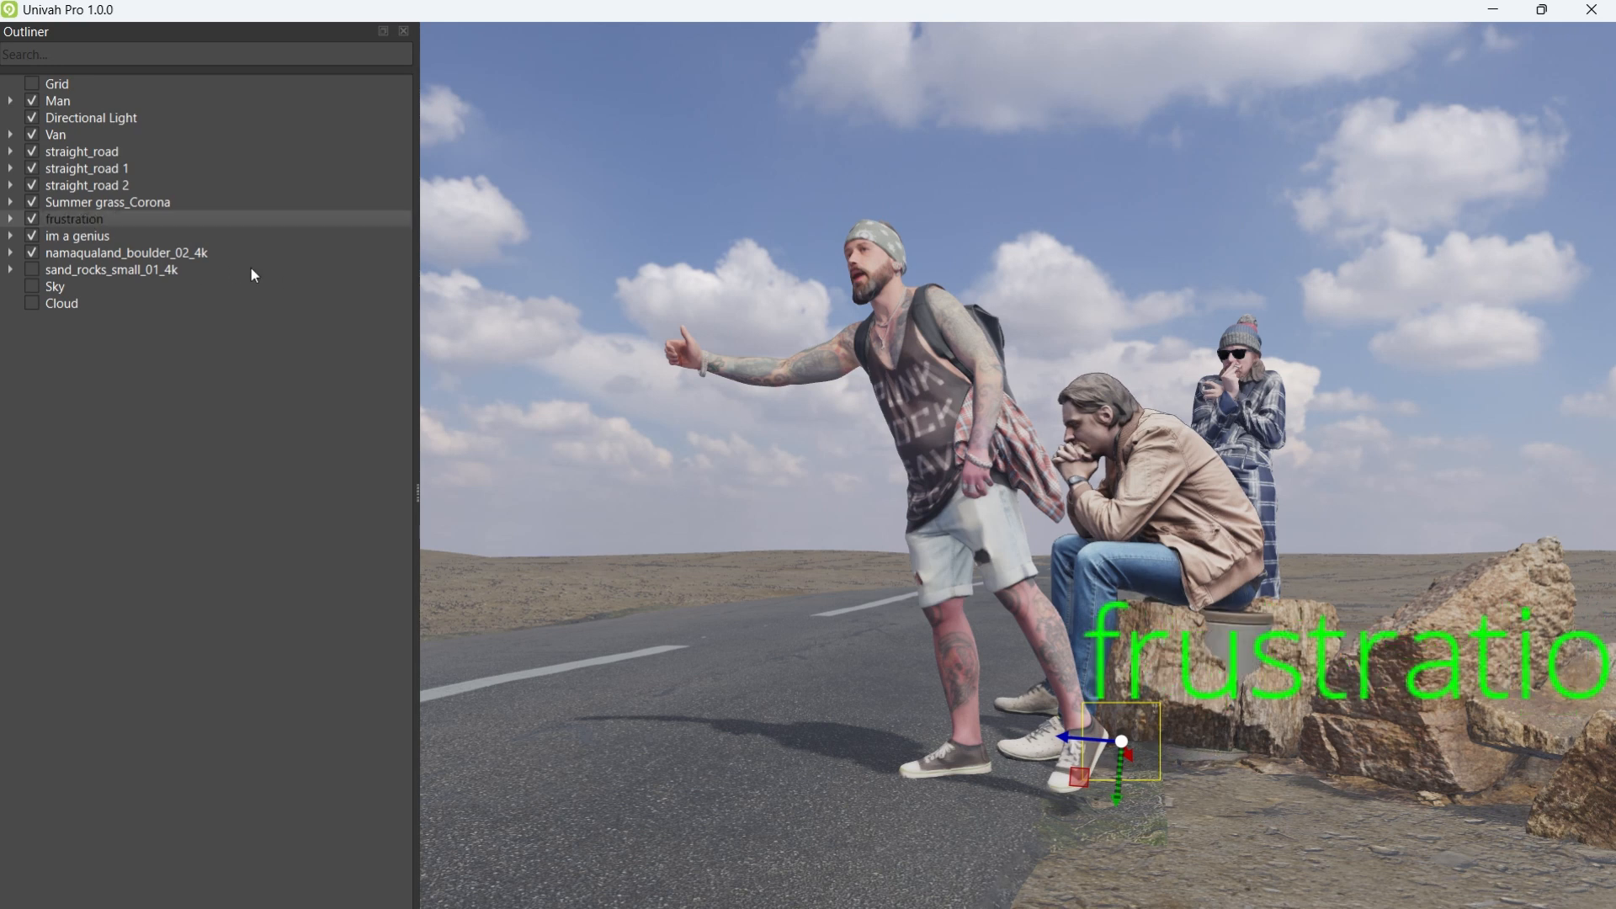
pyautogui.moveTo(1090, 760); pyautogui.dragTo(1081, 736)
# Step: Delete stool1, MJNB0012 and stool_border3 so only MJNB0 remains in frustration
pyautogui.click(11, 221)
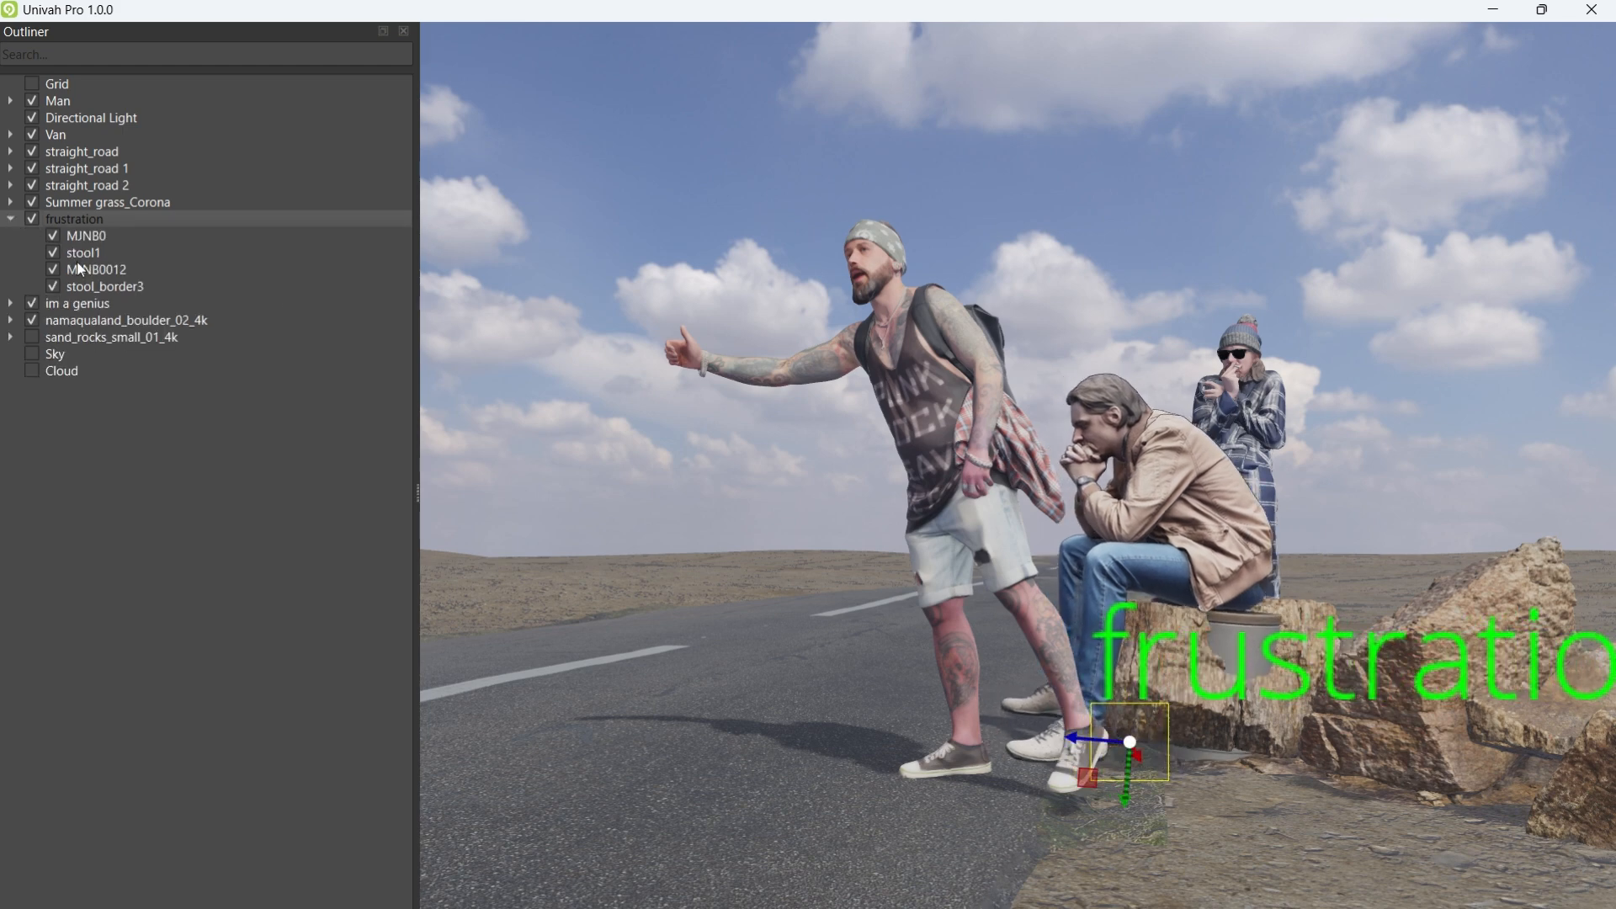
pyautogui.click(79, 256)
pyautogui.click(572, 371)
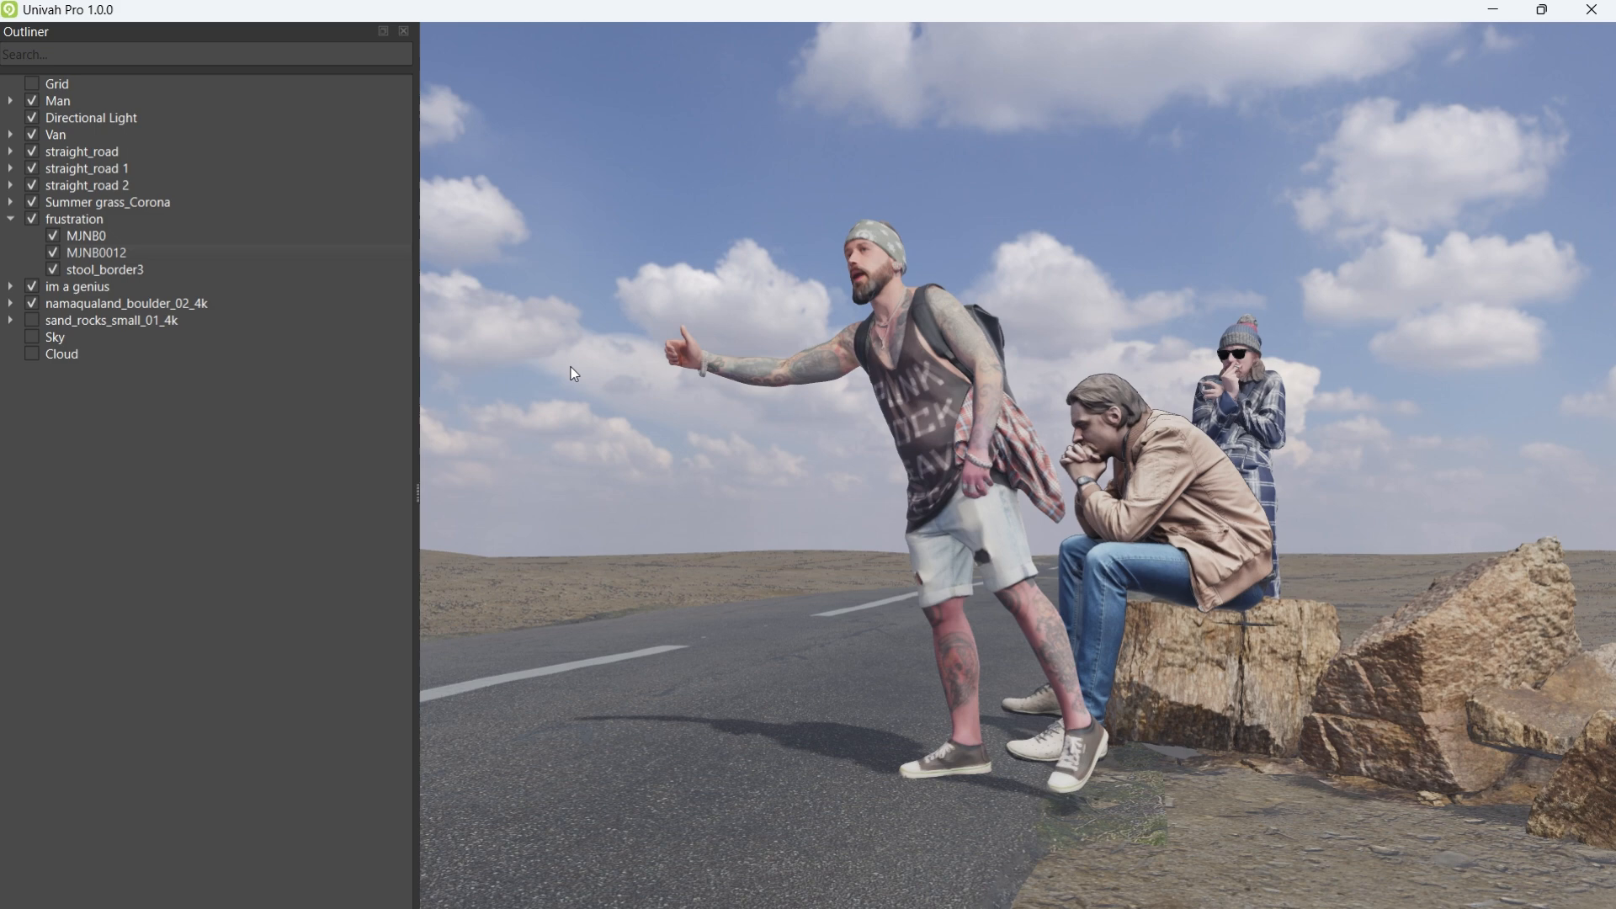
pyautogui.click(81, 254)
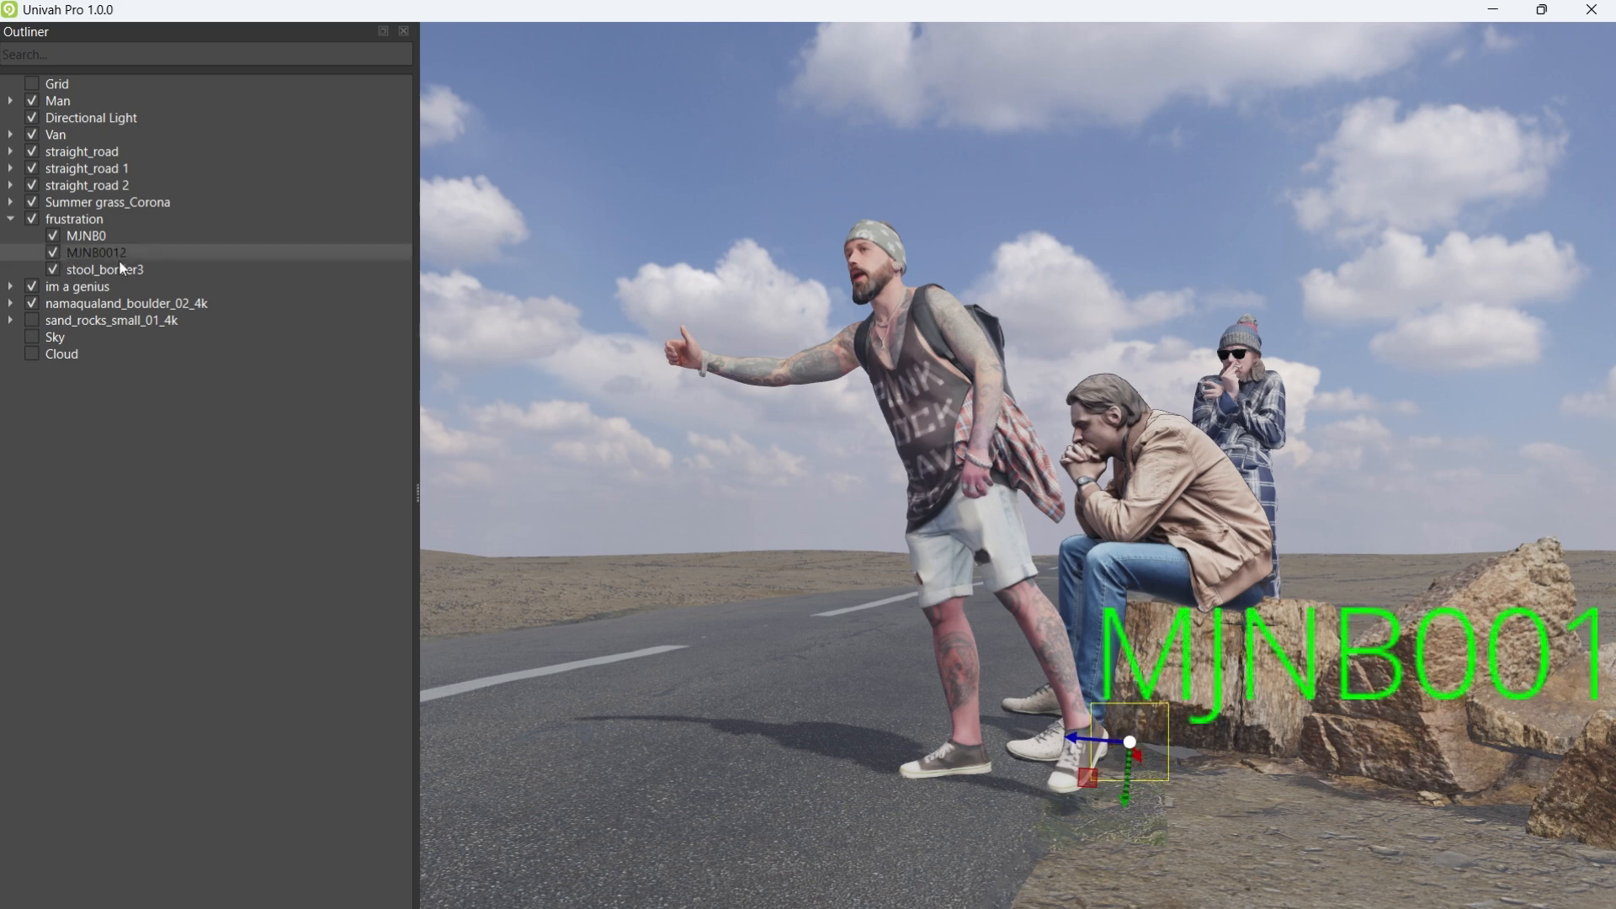
pyautogui.press('Delete')
pyautogui.click(93, 254)
pyautogui.press('Delete')
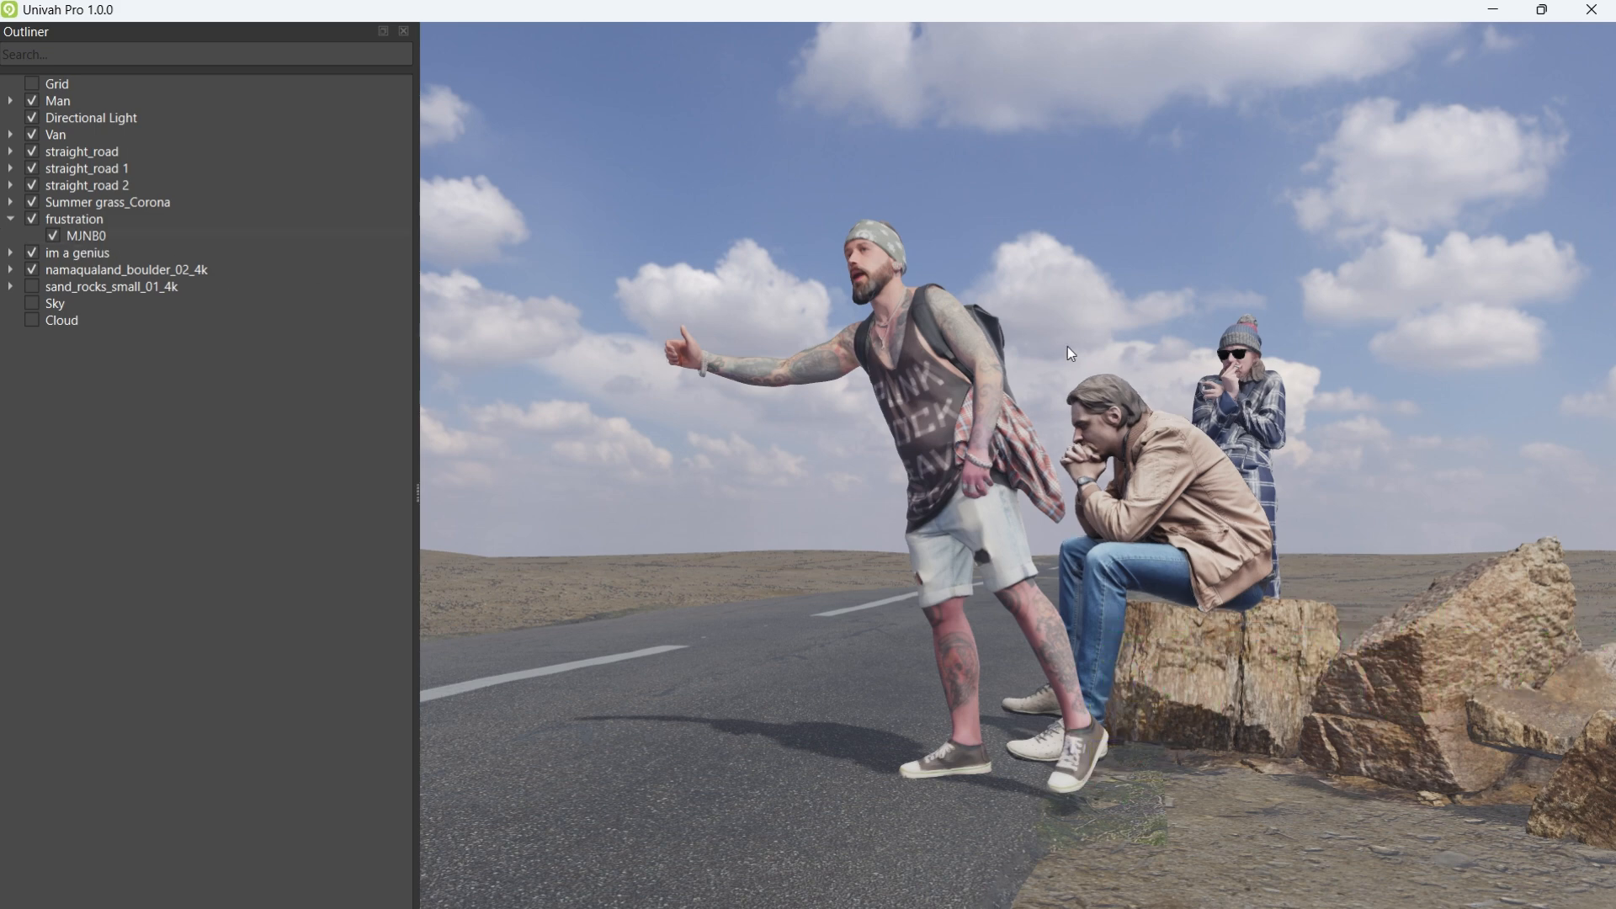
pyautogui.click(74, 234)
# Step: Select the frustration figure, collapse its parts, and orbit to a low angle on the hitchhiker
pyautogui.click(71, 220)
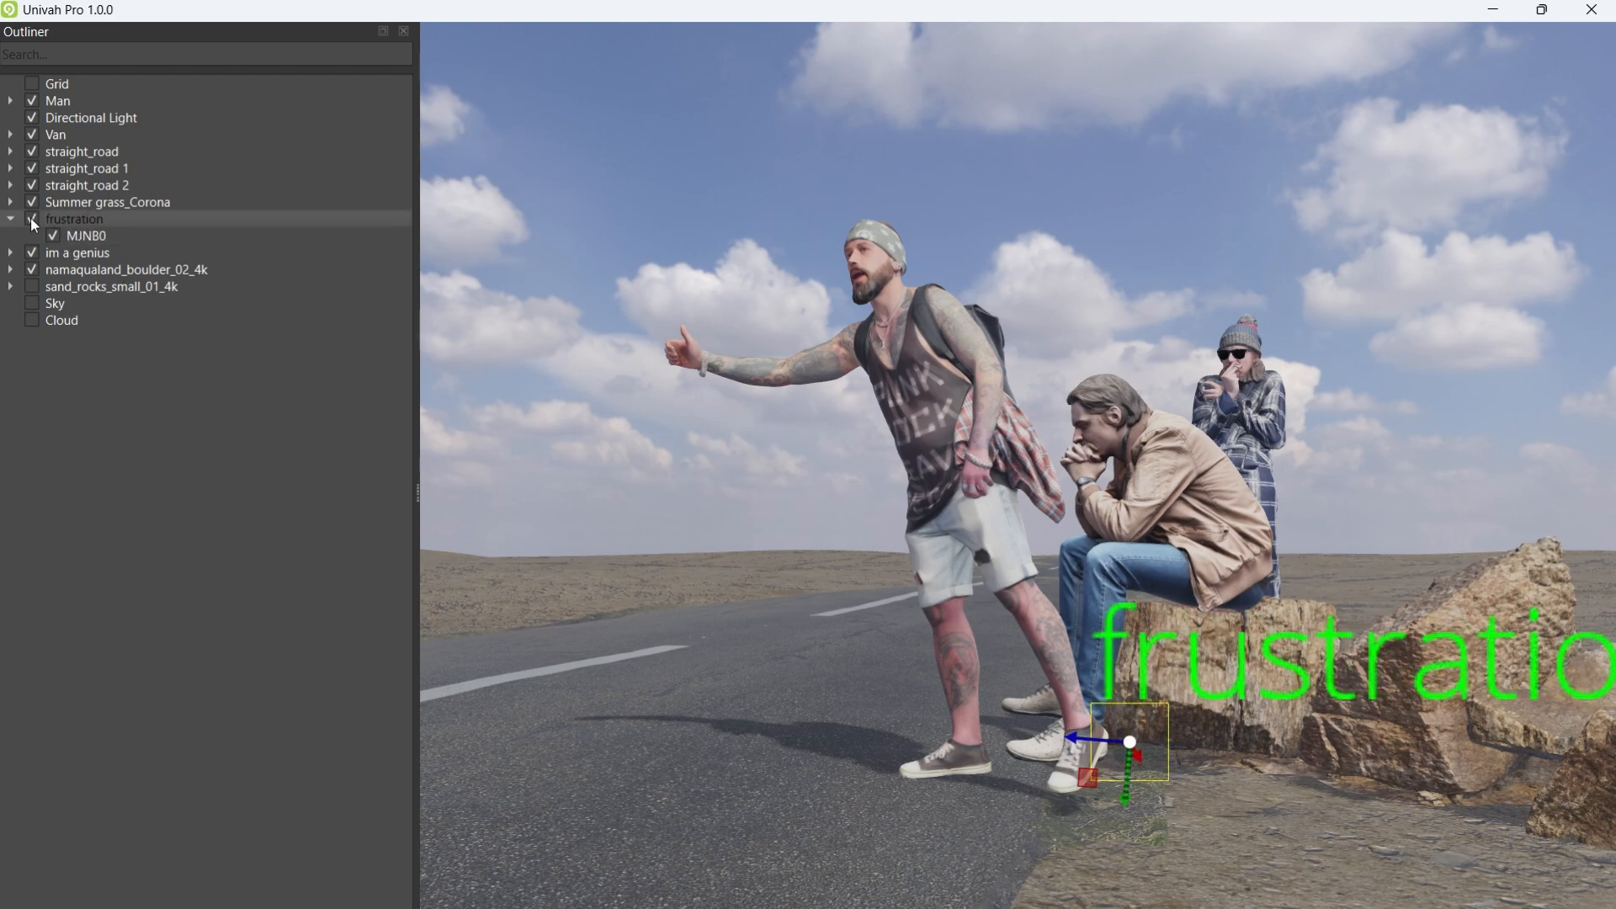
pyautogui.click(11, 219)
pyautogui.moveTo(1010, 421); pyautogui.dragTo(1148, 499, button='middle')
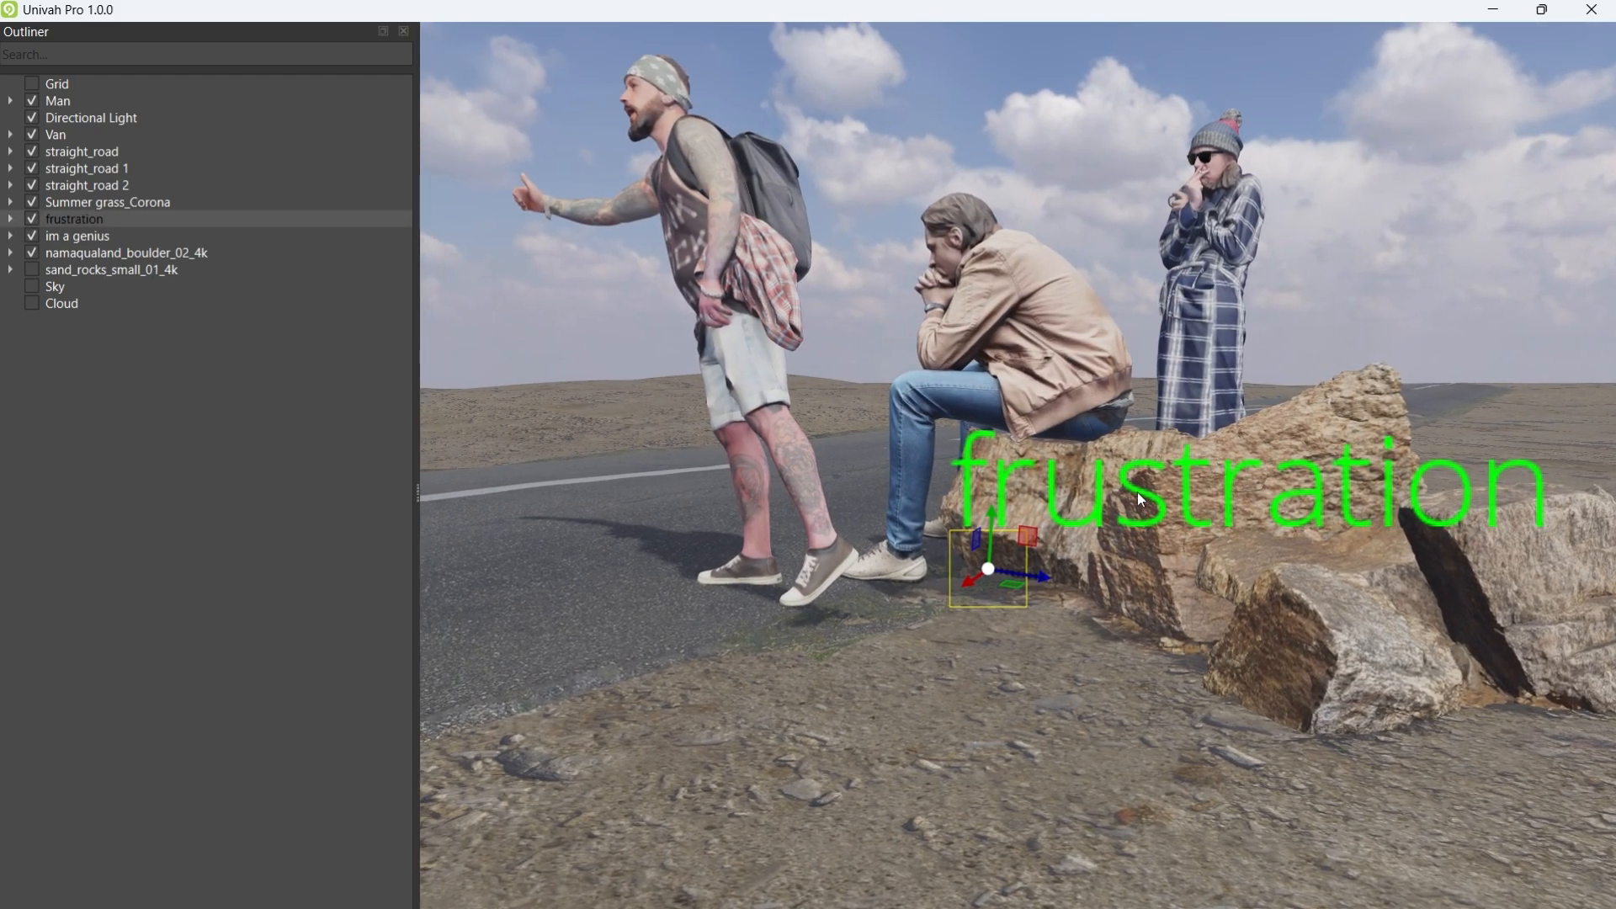
pyautogui.scroll(5, 1138, 492)
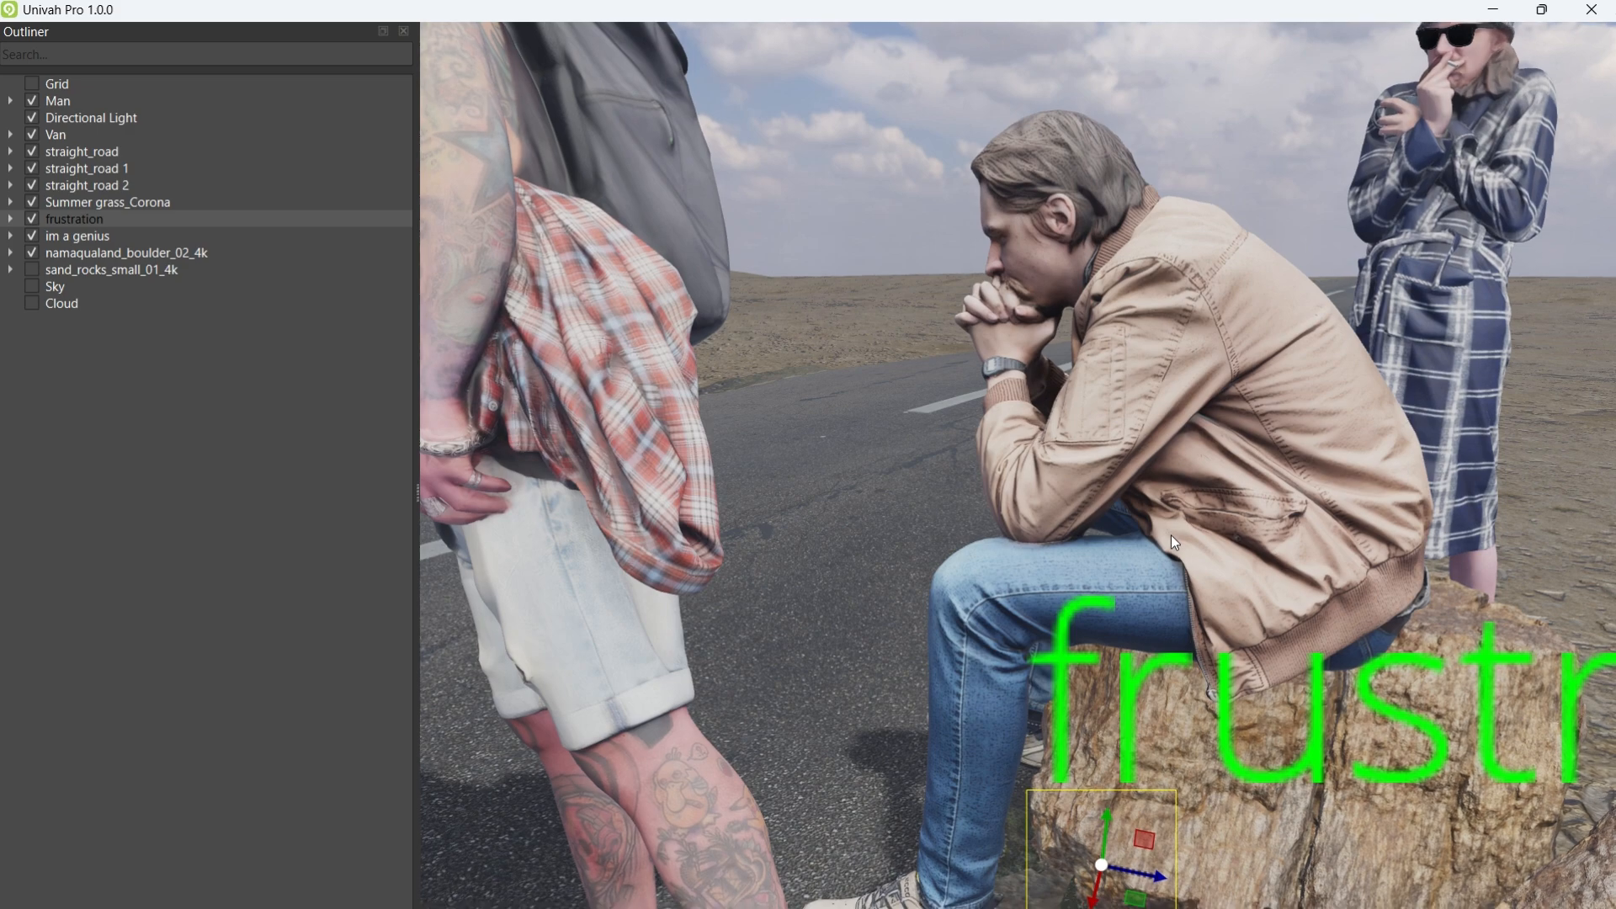
pyautogui.scroll(-5, 1170, 534)
pyautogui.moveTo(1185, 518); pyautogui.dragTo(1281, 414, button='middle')
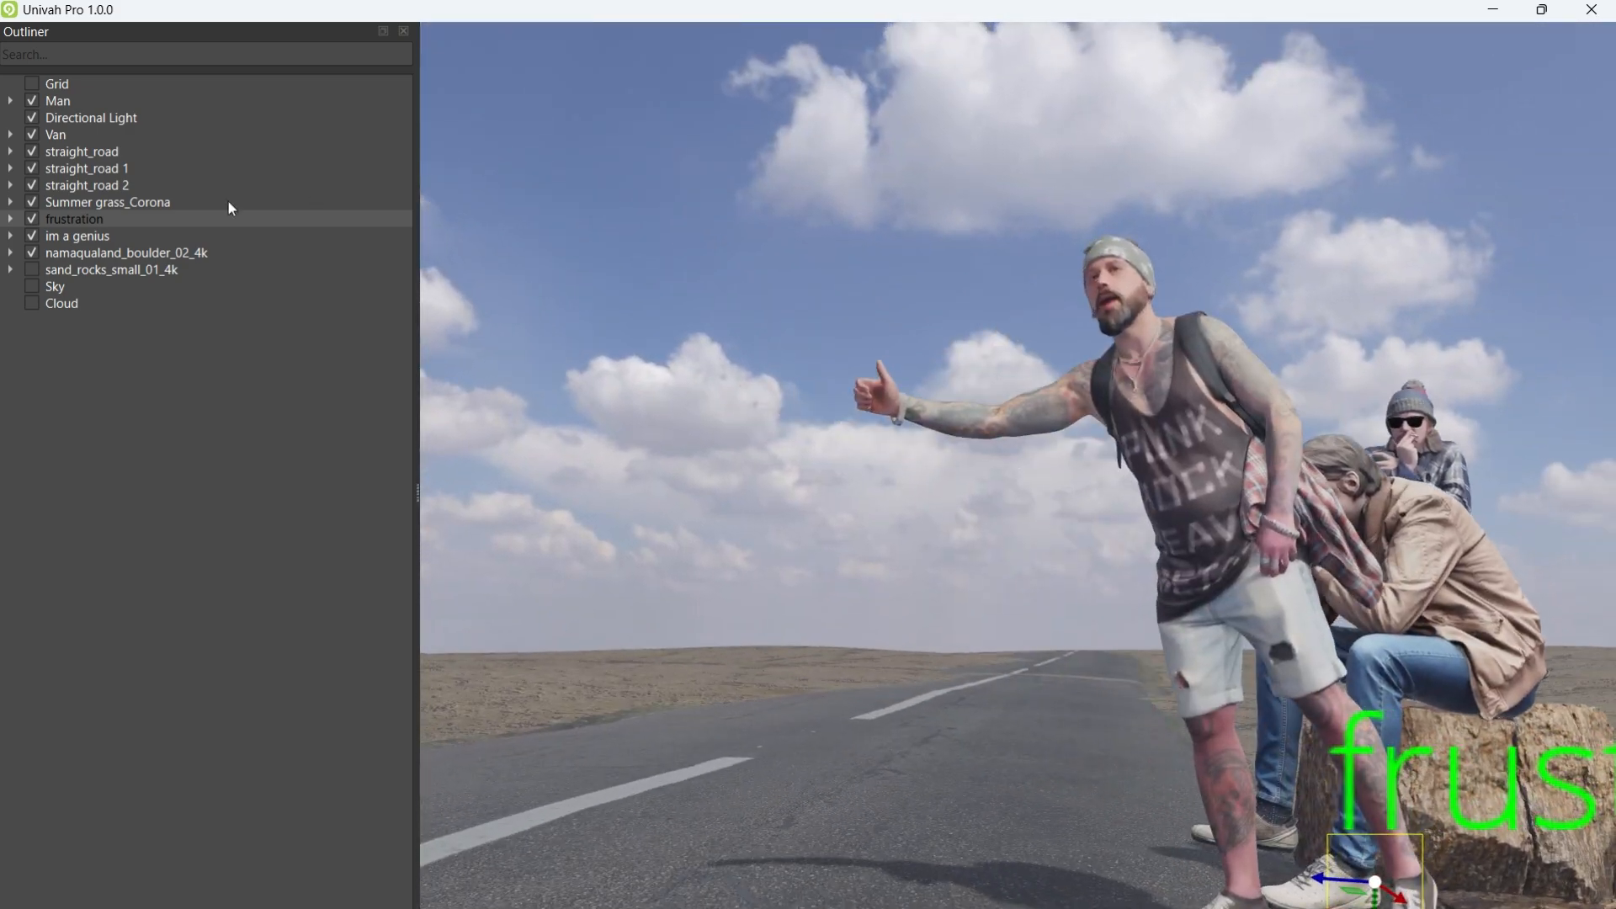
# Step: Select im a genius and Man, then orbit around the hitchhiker to show his backpack and the road
pyautogui.click(81, 237)
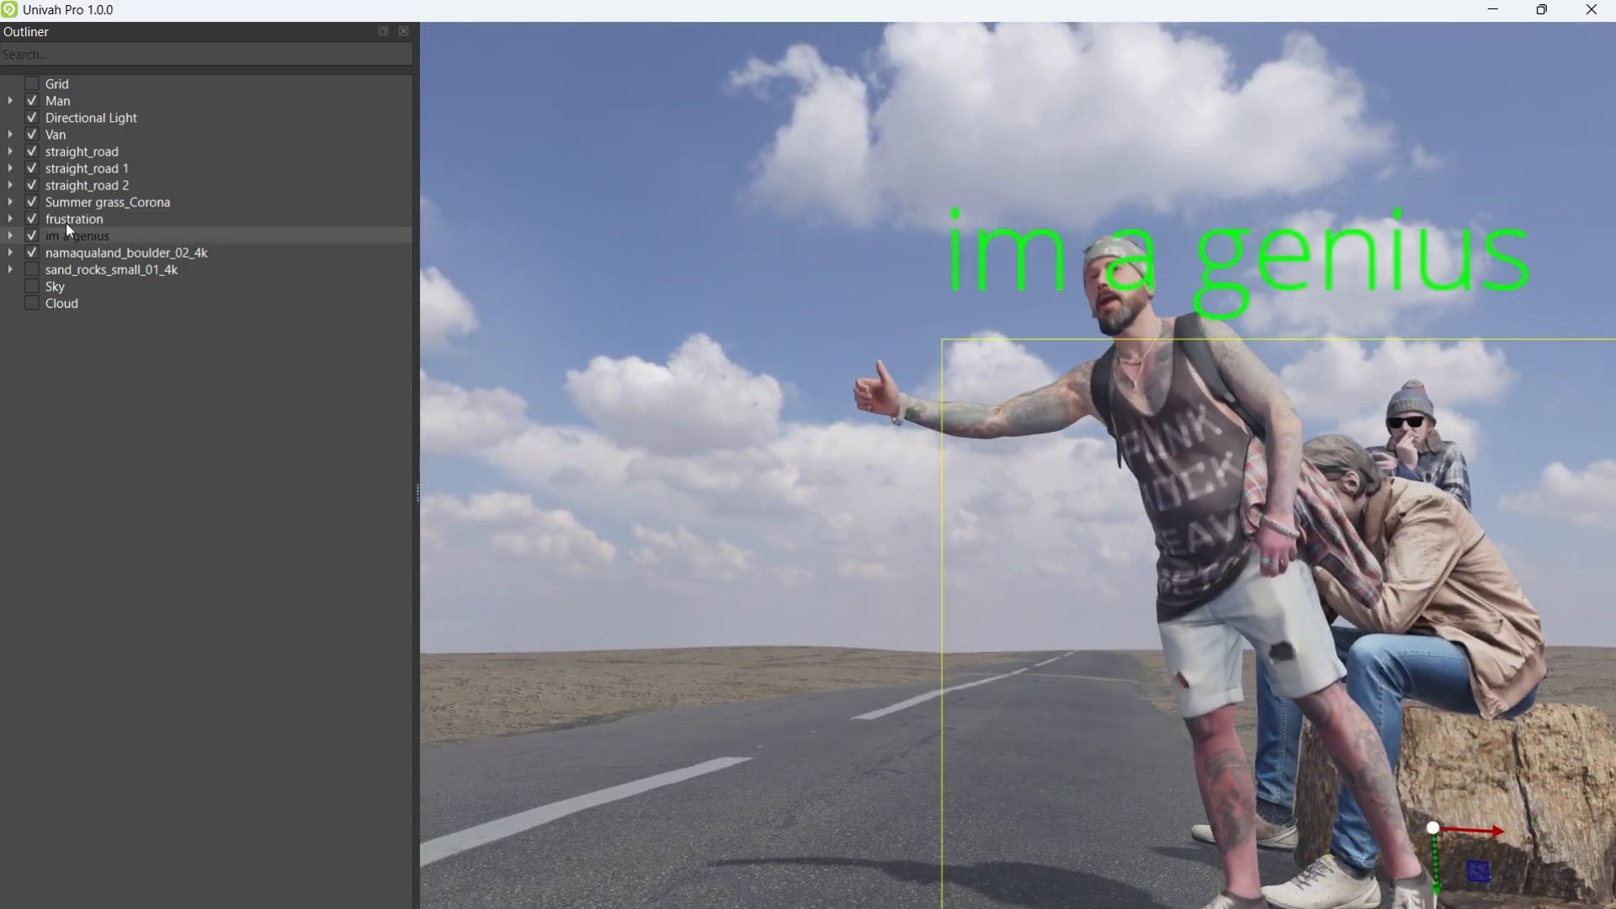
pyautogui.click(58, 100)
pyautogui.scroll(-3, 988, 343)
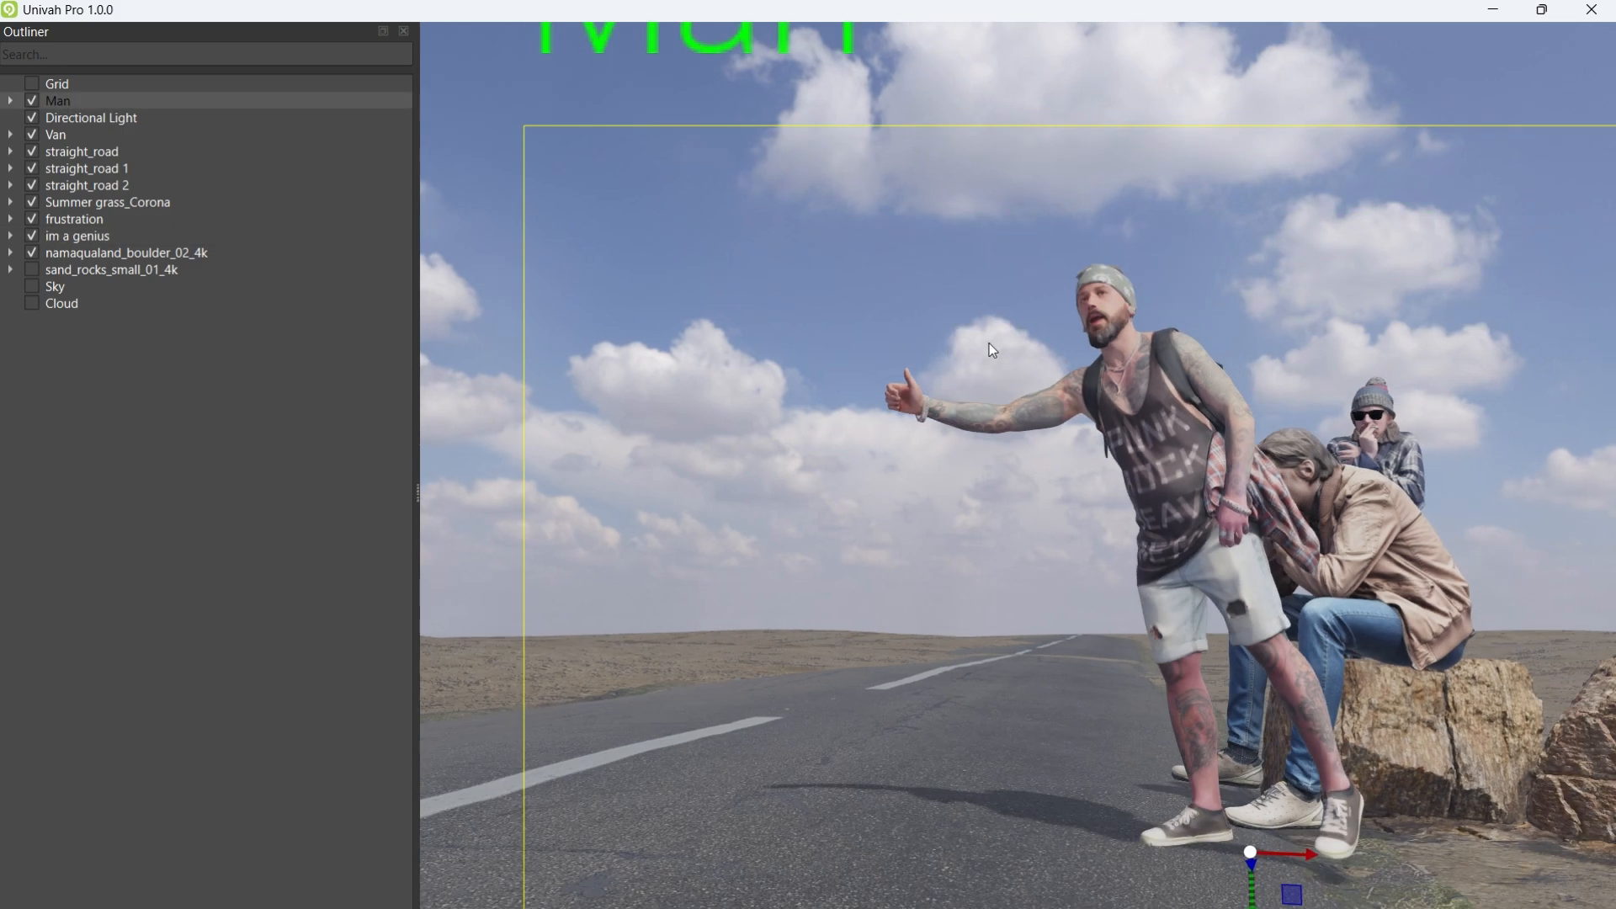
pyautogui.scroll(5, 974, 360)
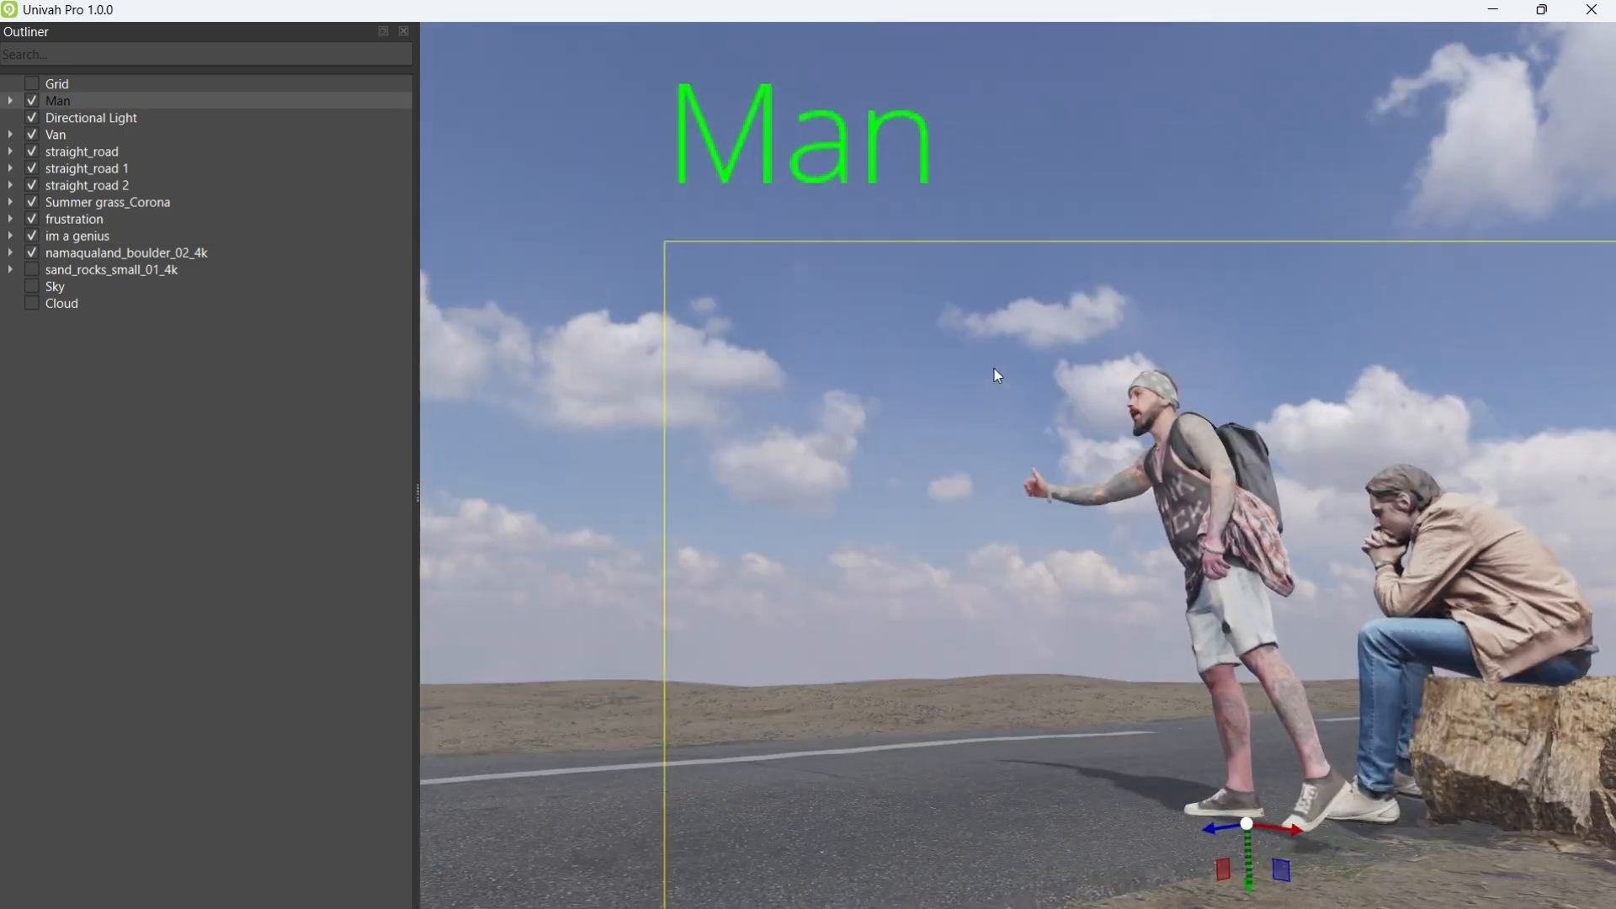
pyautogui.moveTo(993, 369); pyautogui.dragTo(901, 376, button='middle')
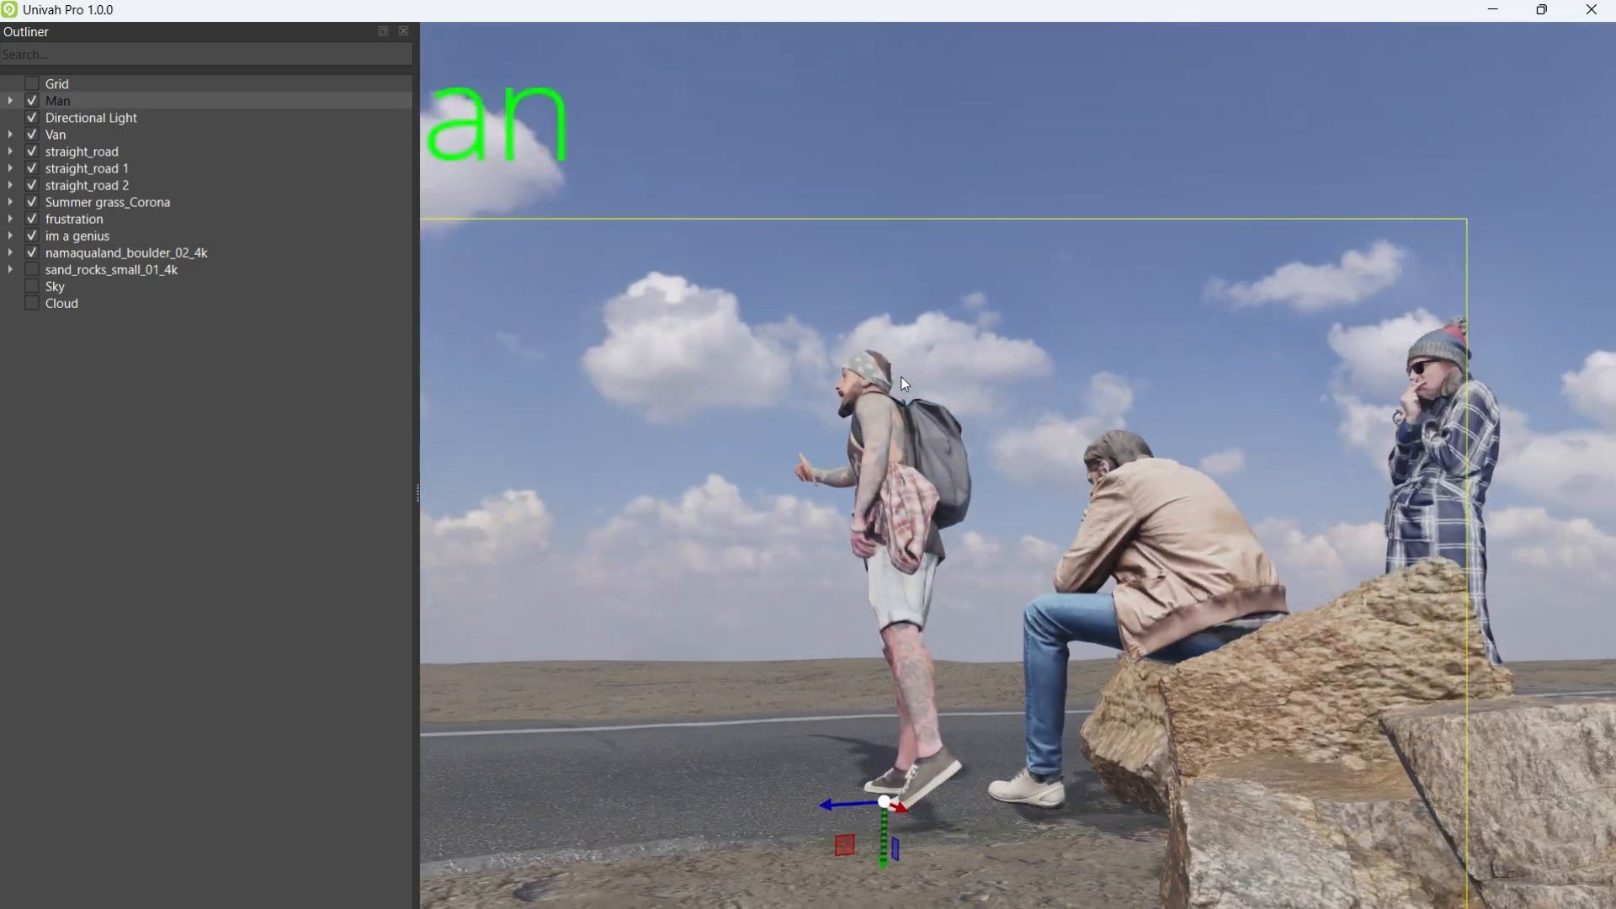
pyautogui.moveTo(1034, 493); pyautogui.dragTo(850, 488, button='middle')
pyautogui.moveTo(1144, 462); pyautogui.dragTo(749, 522, button='middle')
pyautogui.scroll(-10, 876, 476)
pyautogui.scroll(10, 1032, 617)
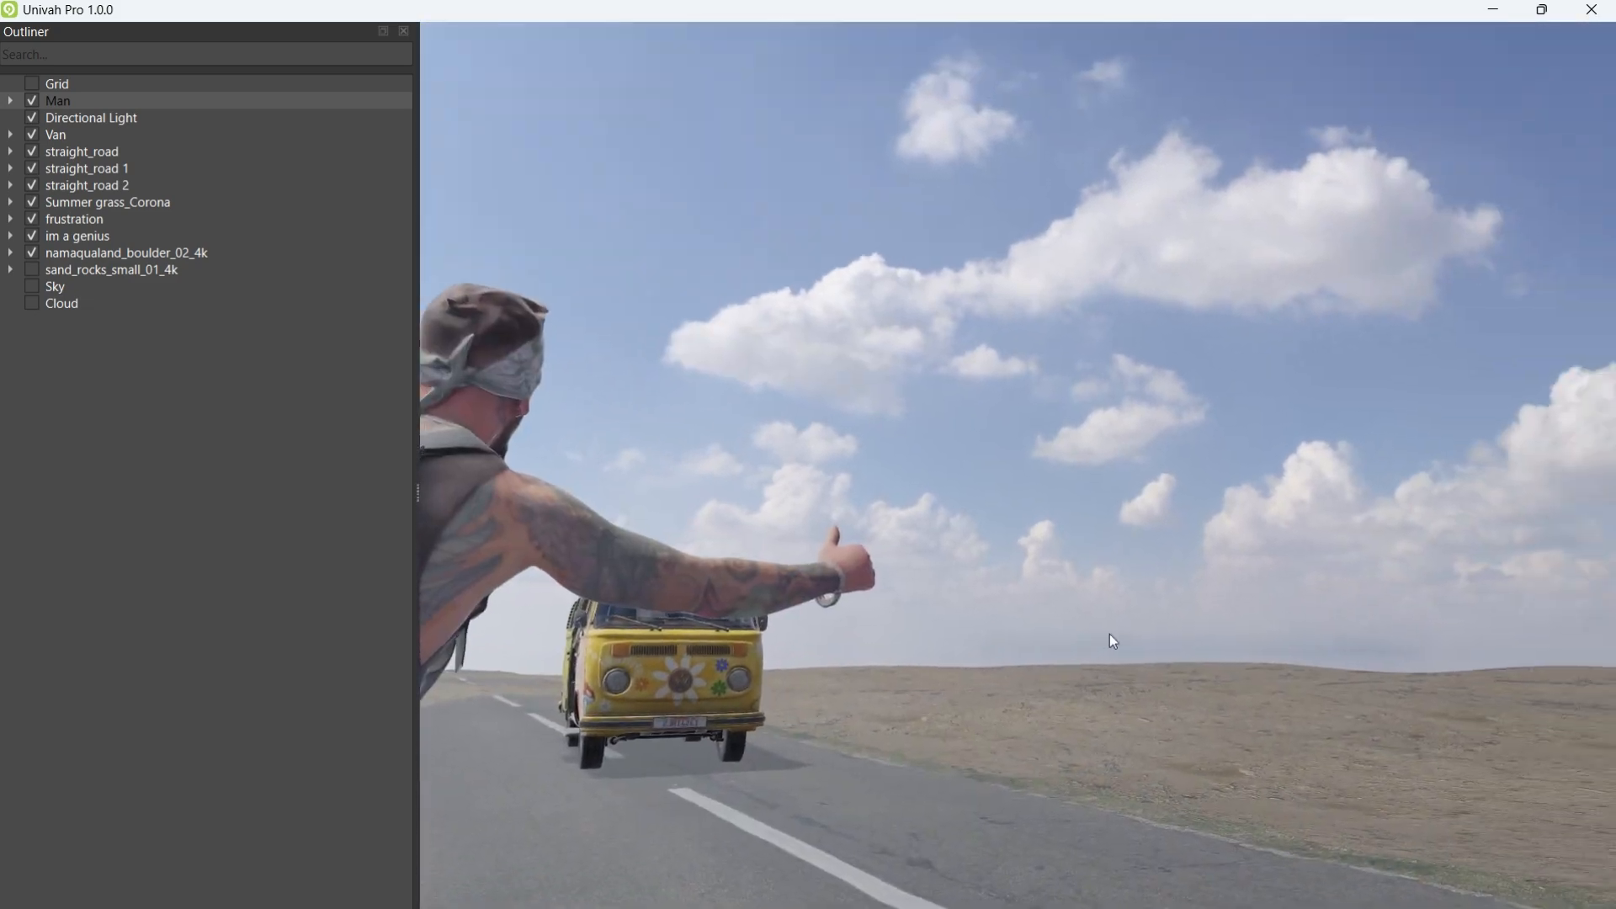
pyautogui.moveTo(1109, 634); pyautogui.dragTo(1156, 635, button='middle')
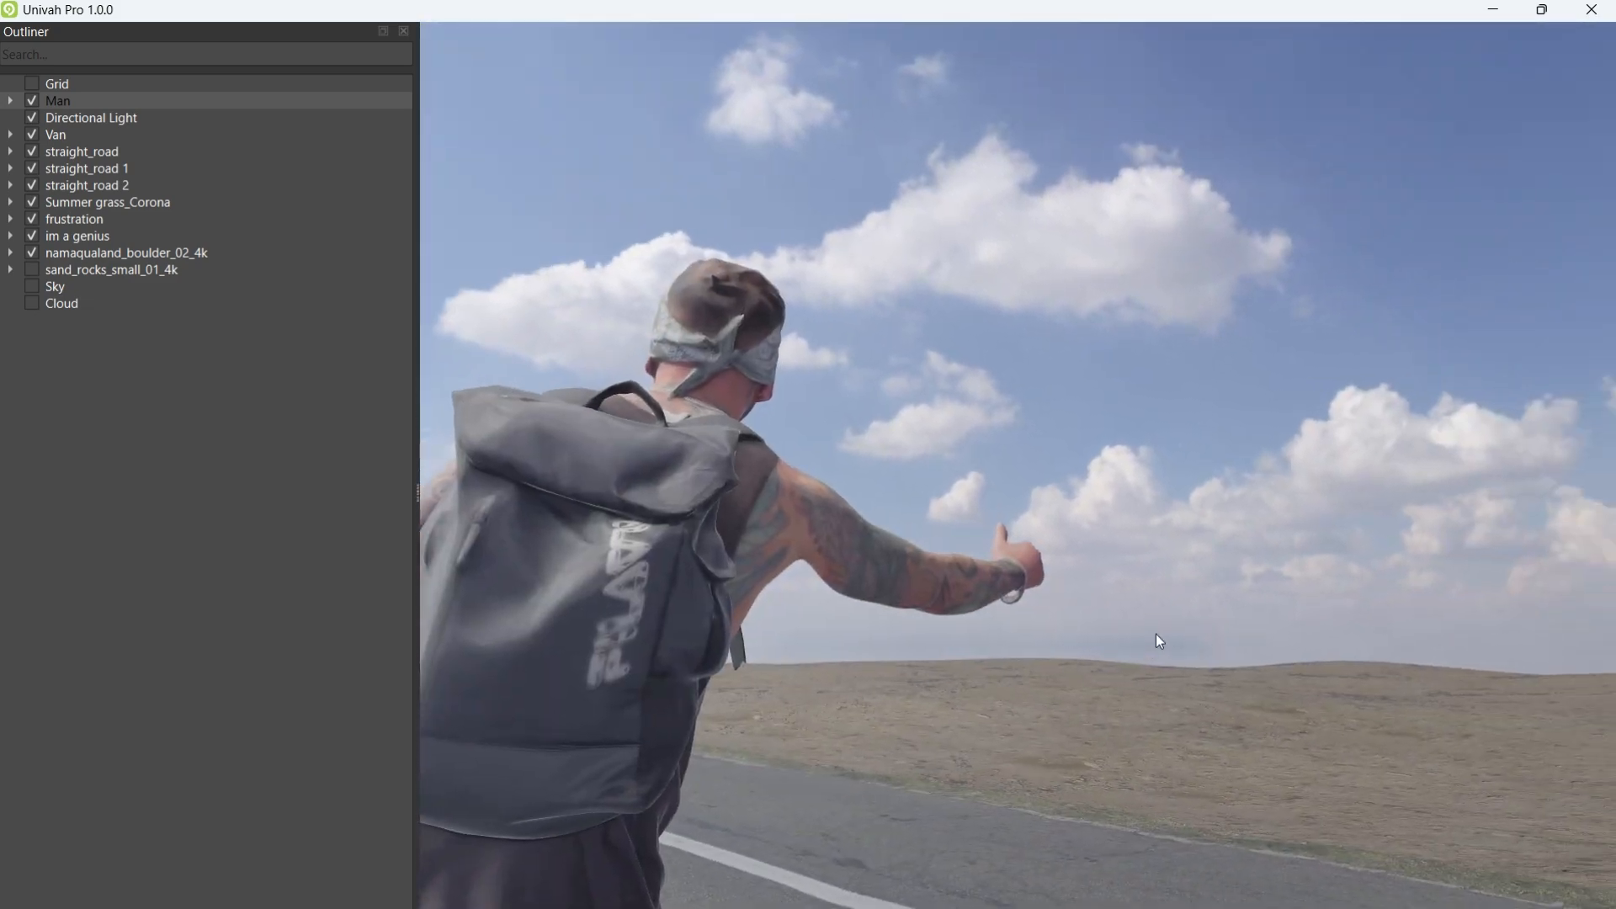
pyautogui.scroll(4, 1158, 515)
pyautogui.moveTo(1160, 513); pyautogui.dragTo(1007, 554, button='middle')
# Step: Toggle full-viewport mode with Space so the scene fills the whole window
pyautogui.press('space')
pyautogui.scroll(-4, 1007, 554)
pyautogui.scroll(4, 1007, 557)
pyautogui.press('space')
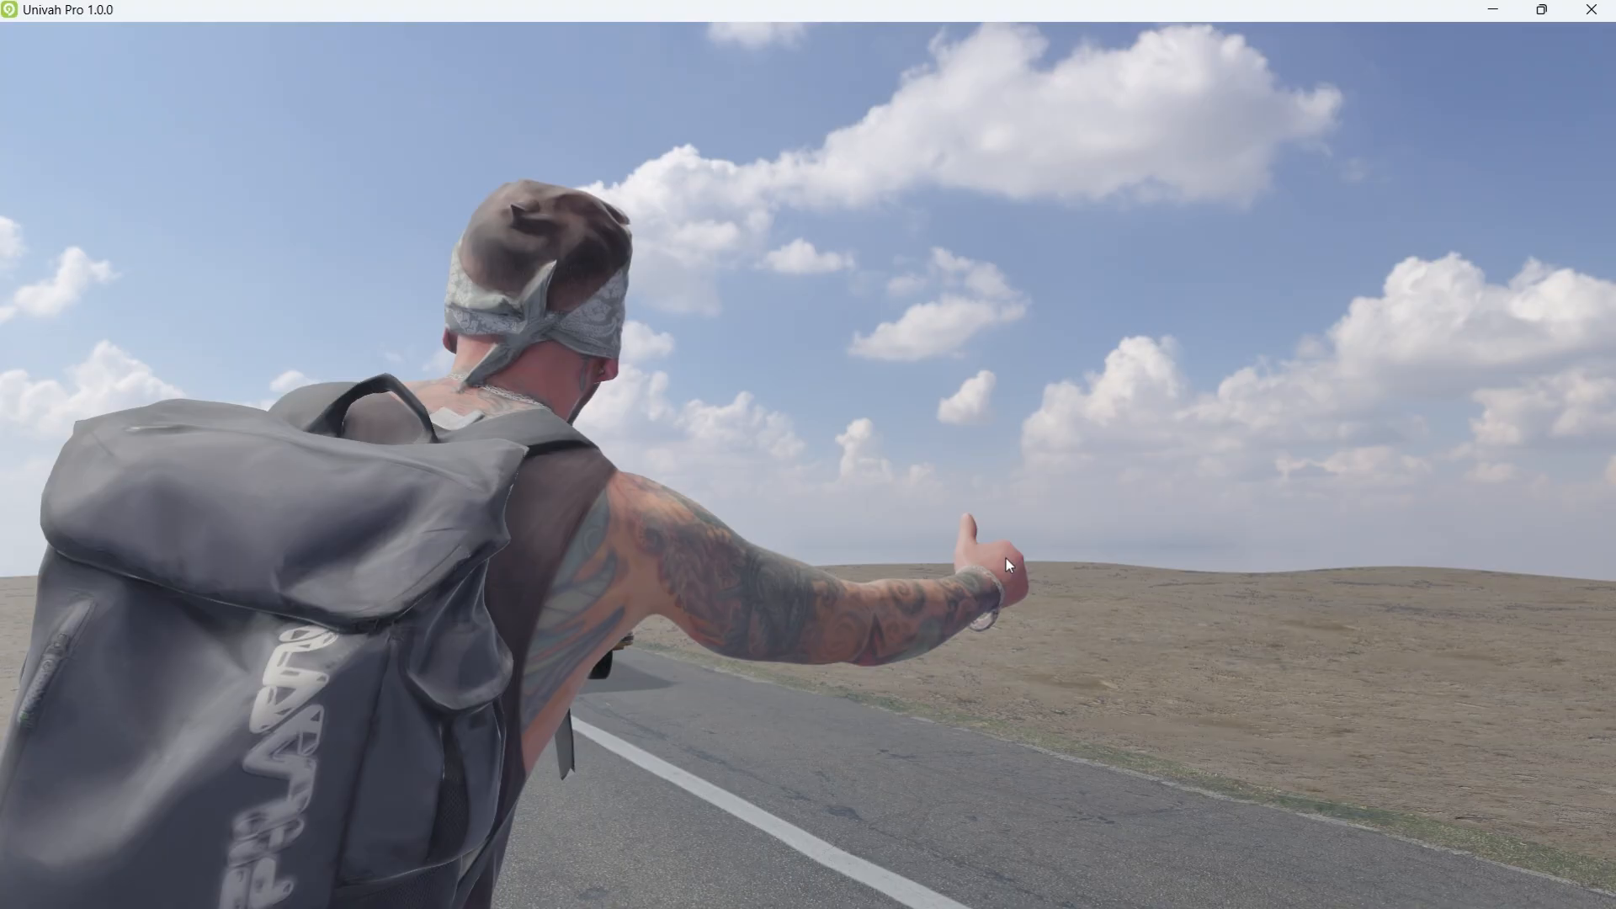
# Step: Tilt the camera up at the hitchhiker against the sky, then restore the window to a smaller size
pyautogui.moveTo(1012, 458); pyautogui.dragTo(912, 455, button='middle')
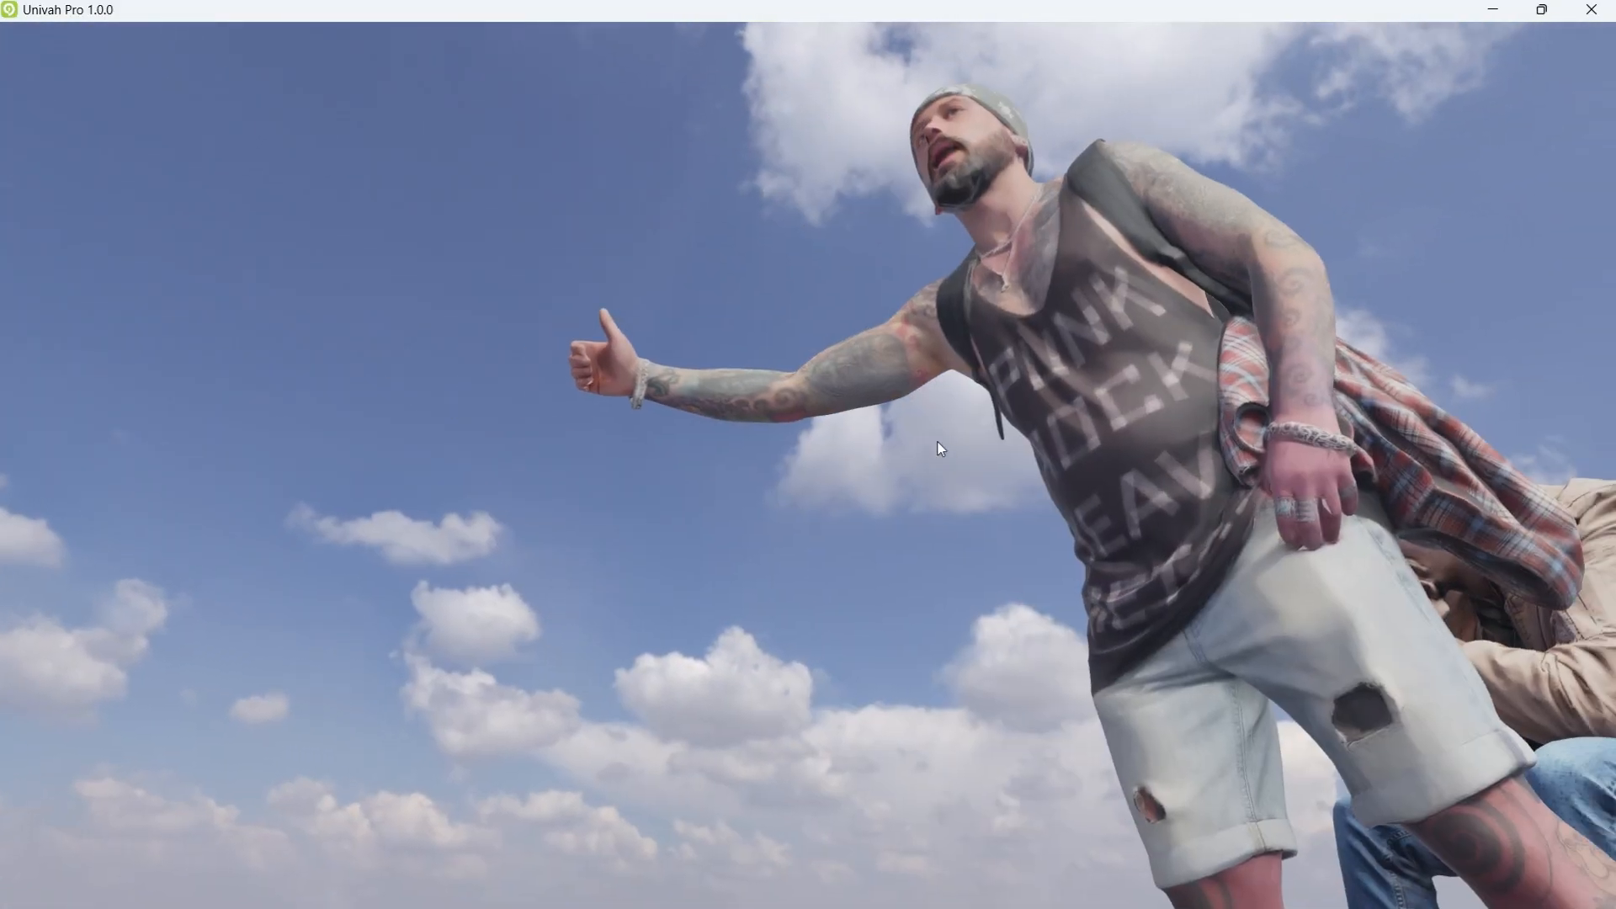
pyautogui.doubleClick(885, 20)
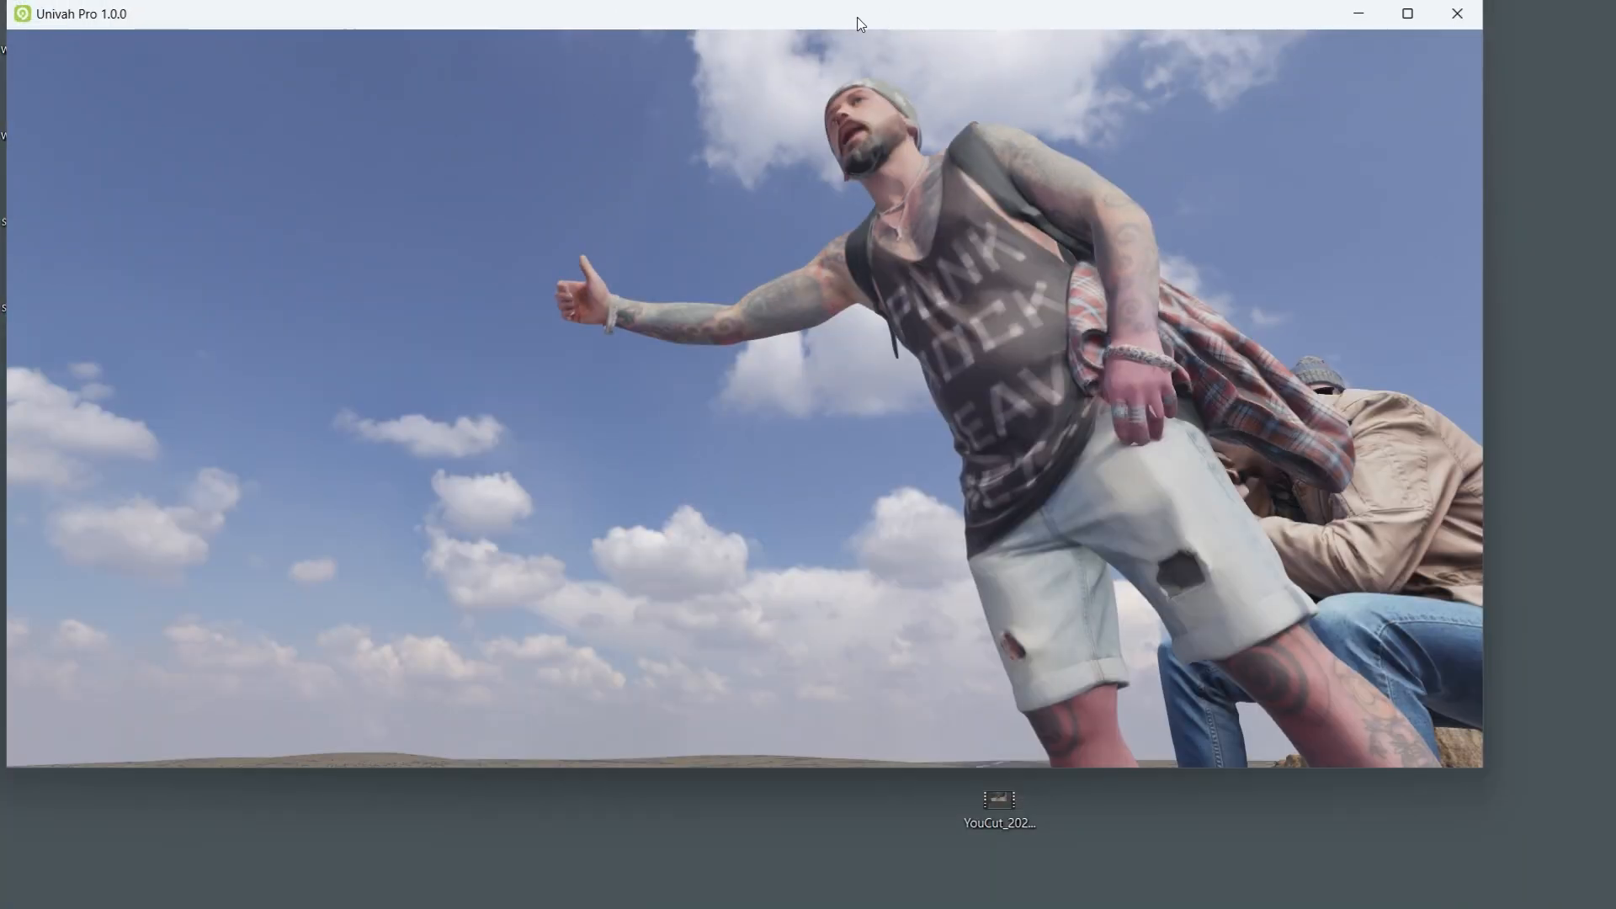
# Step: Move the window down slightly, then maximize it to full screen
pyautogui.moveTo(860, 24); pyautogui.dragTo(931, 77)
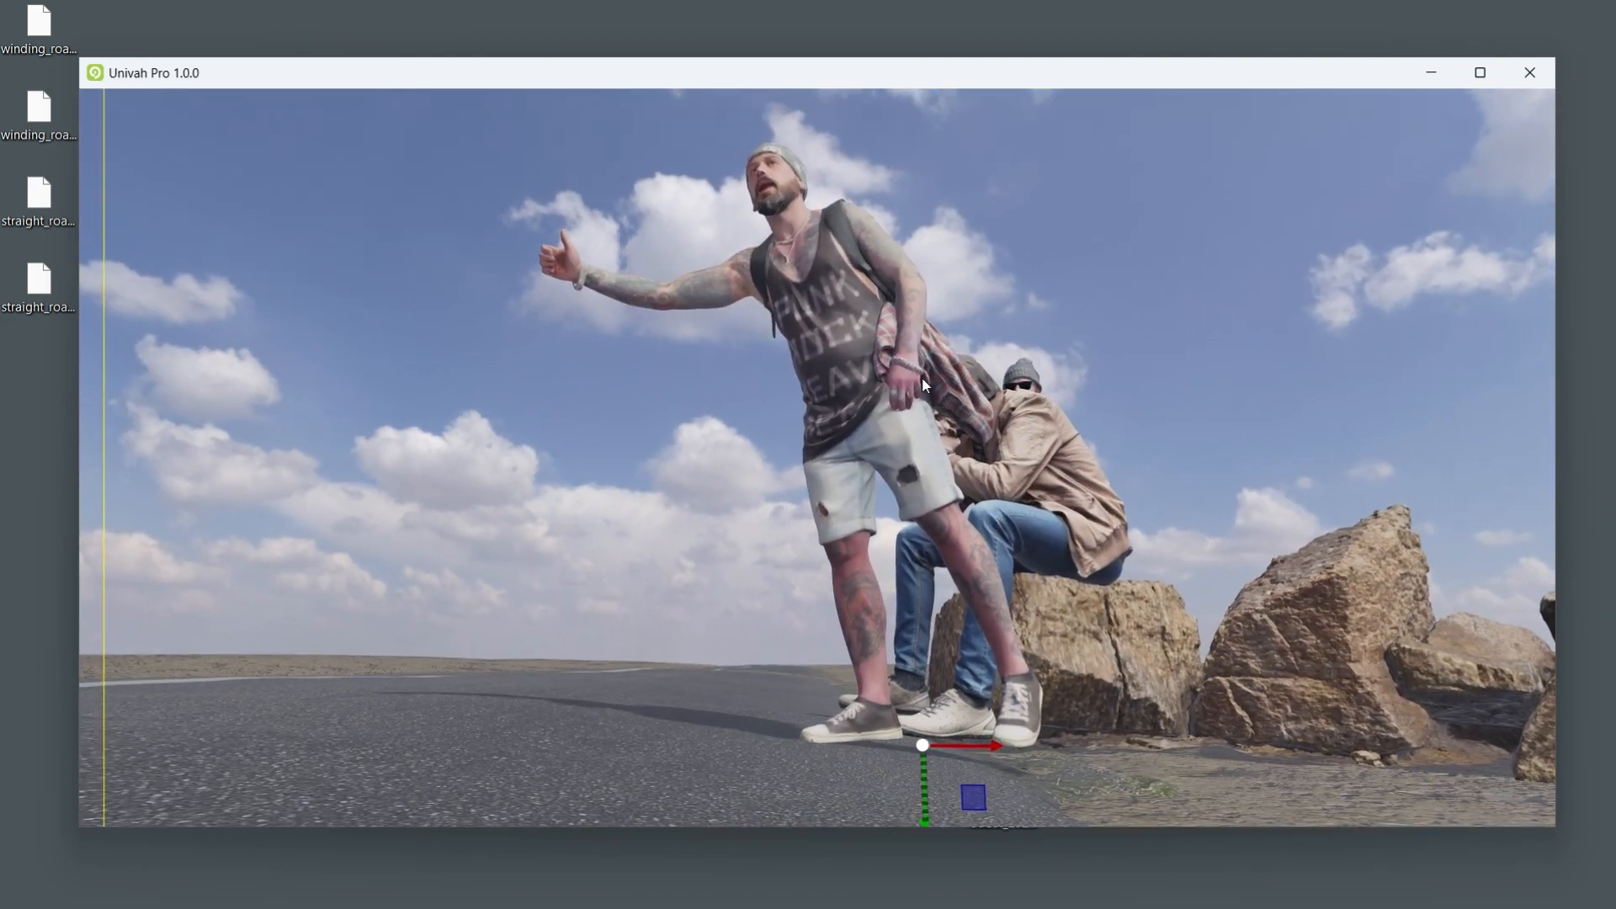
pyautogui.click(1483, 72)
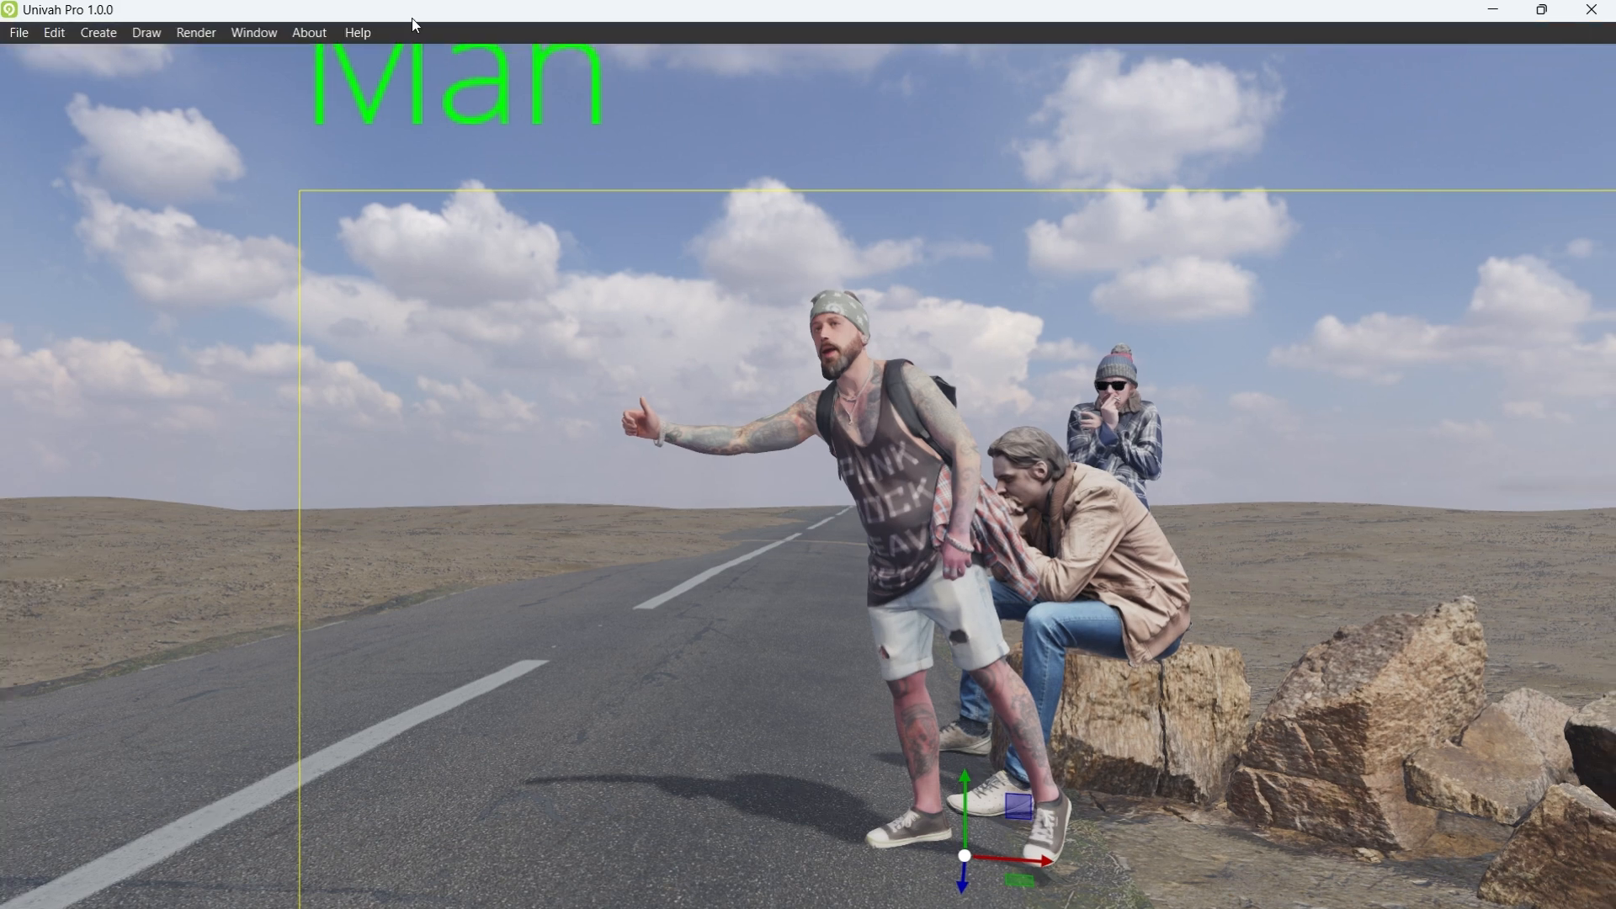
# Step: Review the About Univah Pro 1.0 version and requirements box, orbit closer to the hitchhikers, then close it
pyautogui.click(308, 32)
pyautogui.click(353, 57)
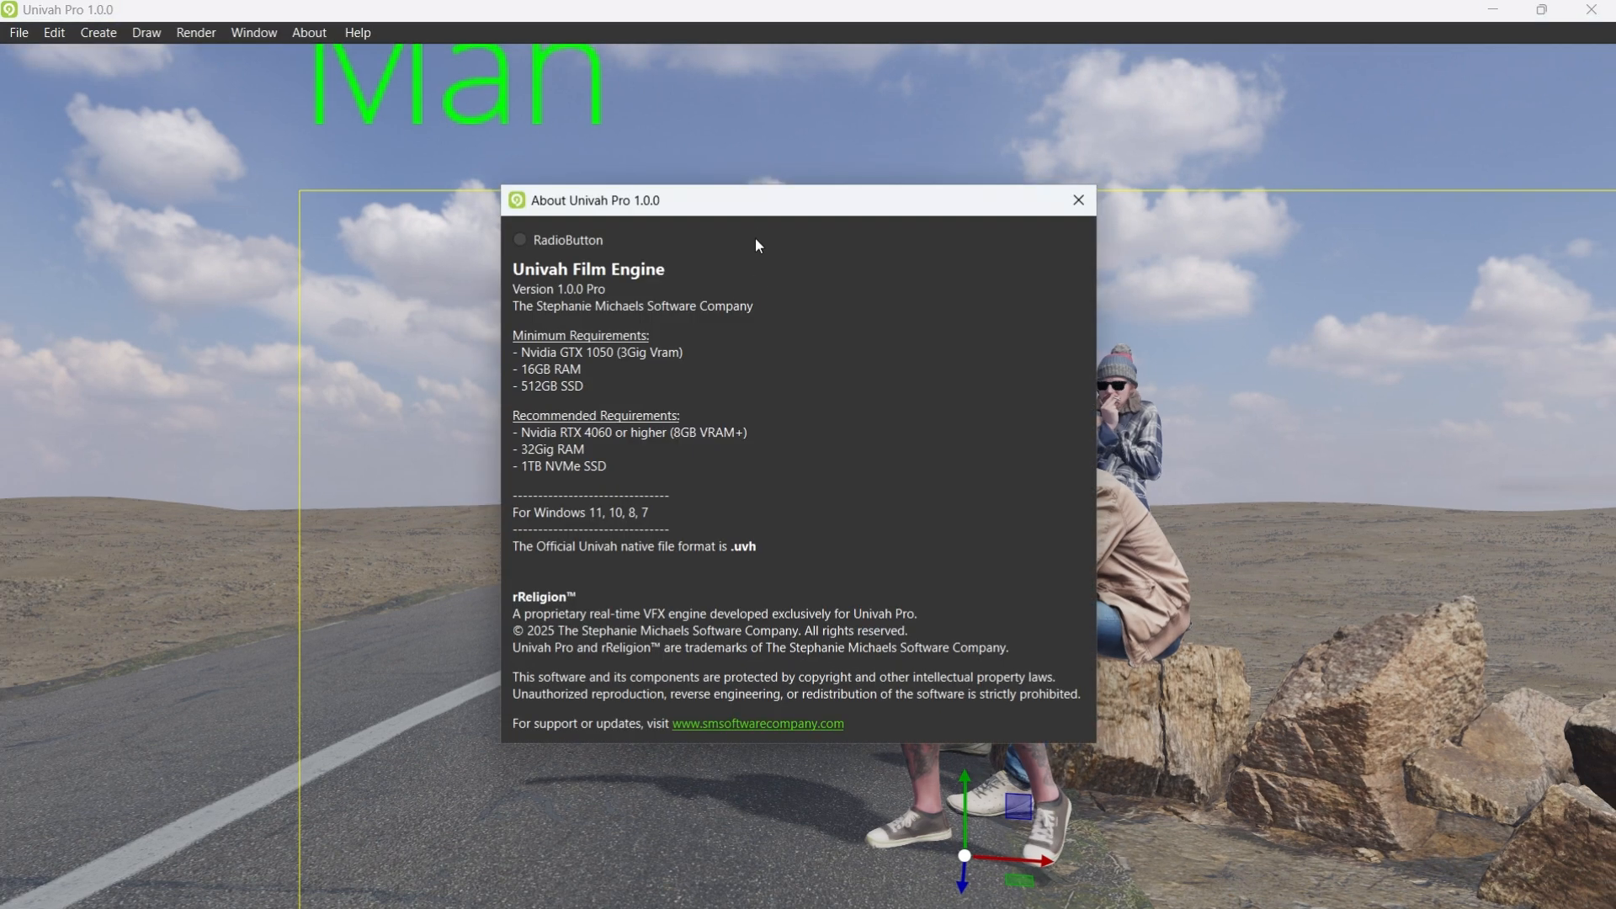
pyautogui.moveTo(736, 206); pyautogui.dragTo(265, 227)
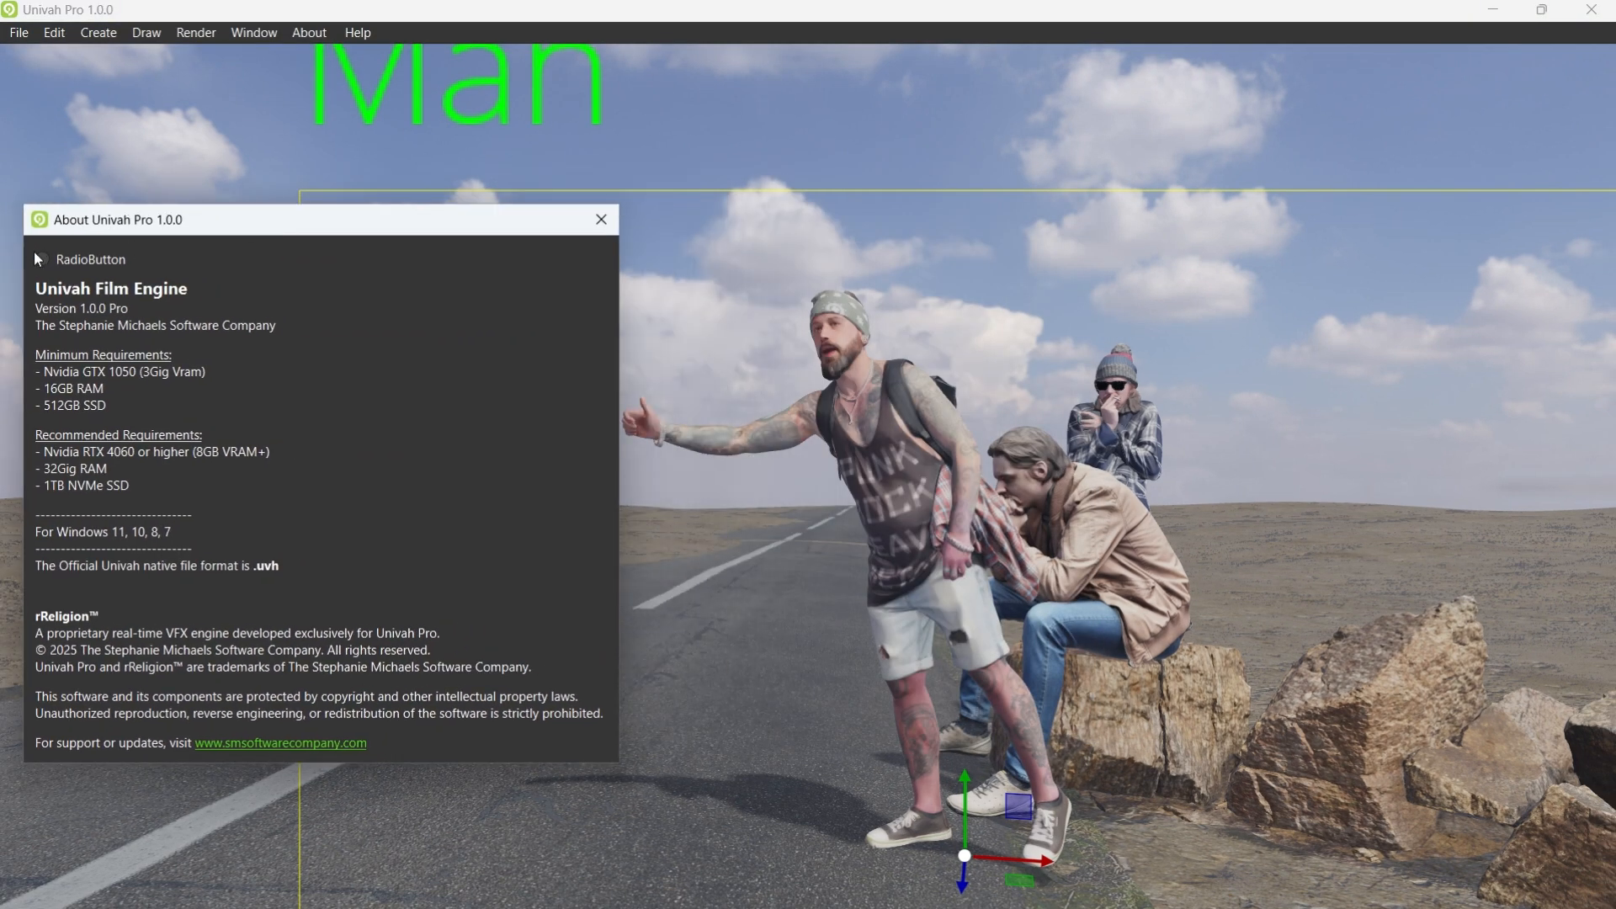
pyautogui.moveTo(869, 482); pyautogui.dragTo(946, 539, button='right')
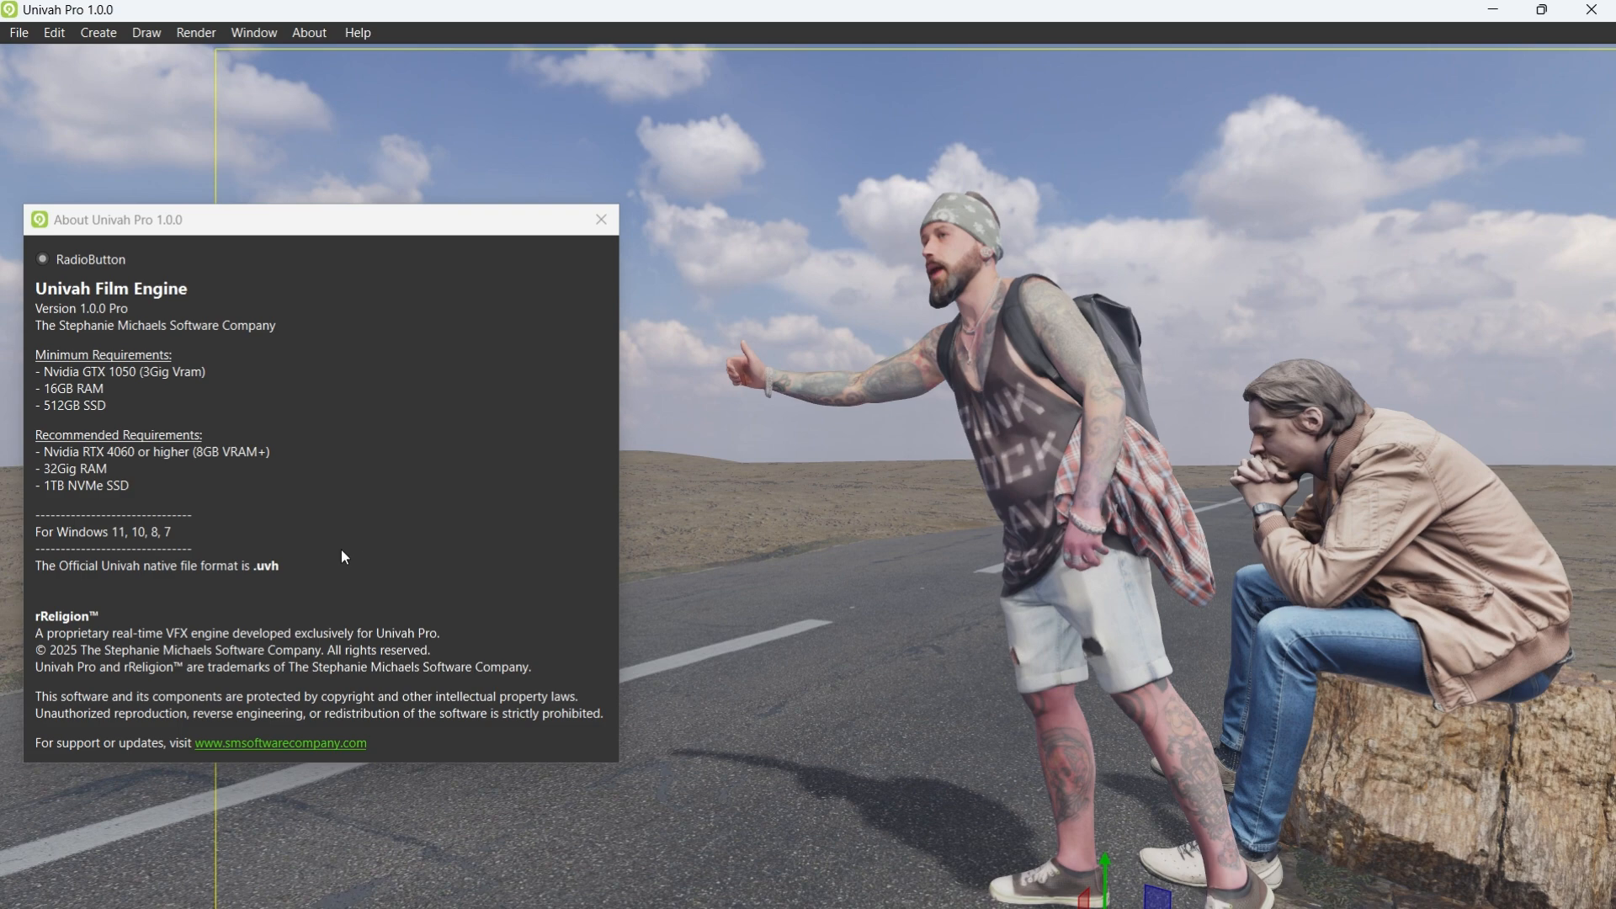
pyautogui.click(209, 219)
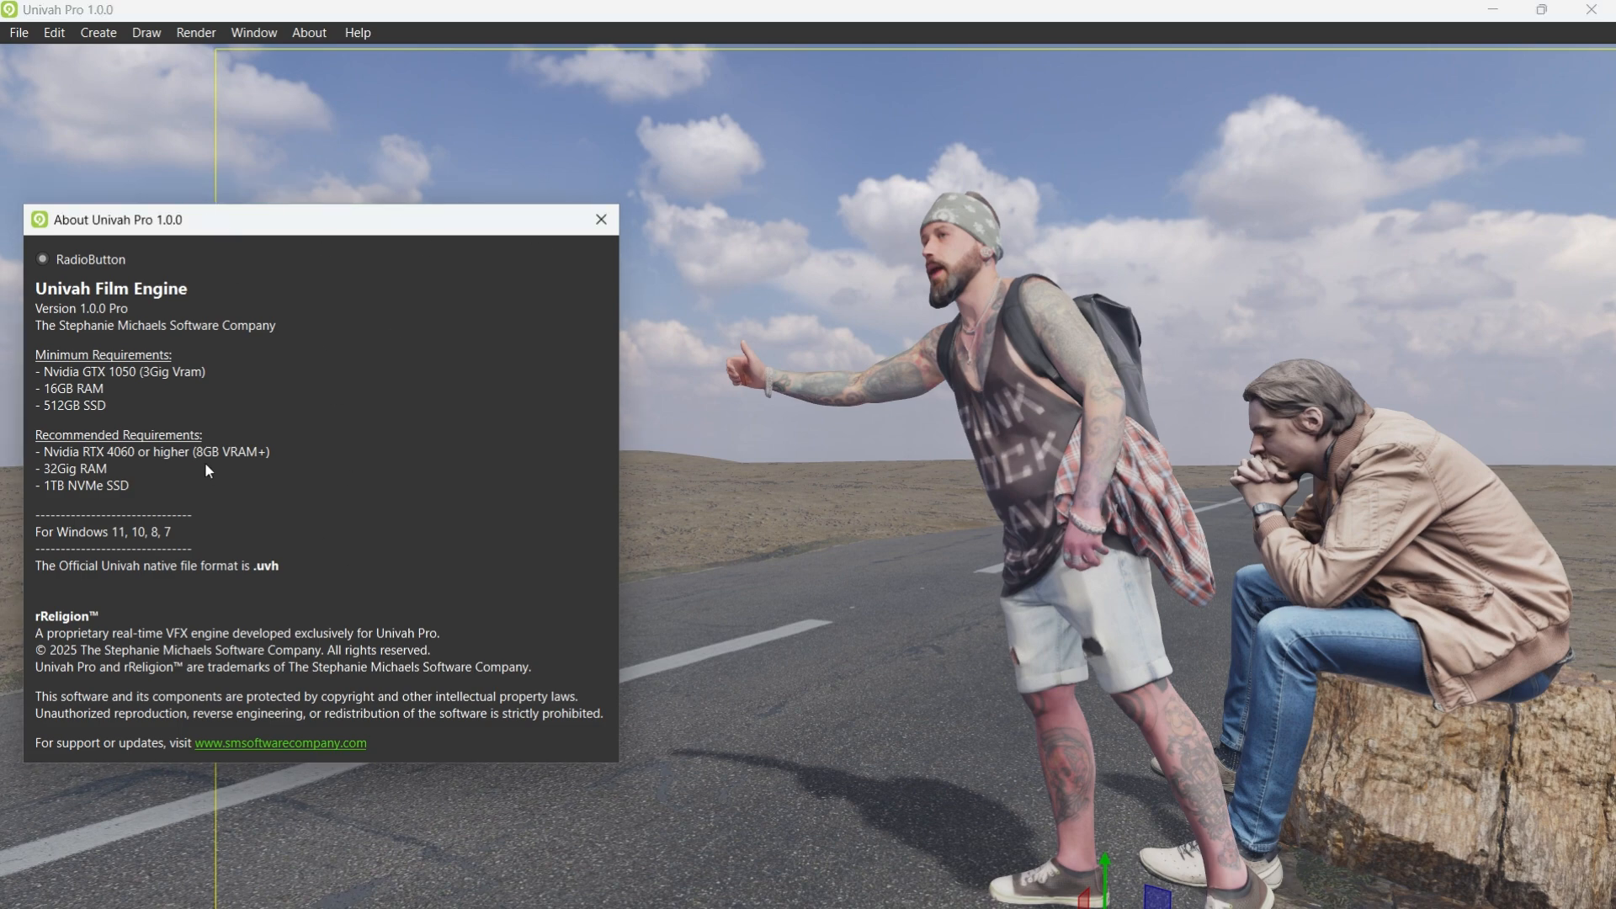
pyautogui.click(600, 219)
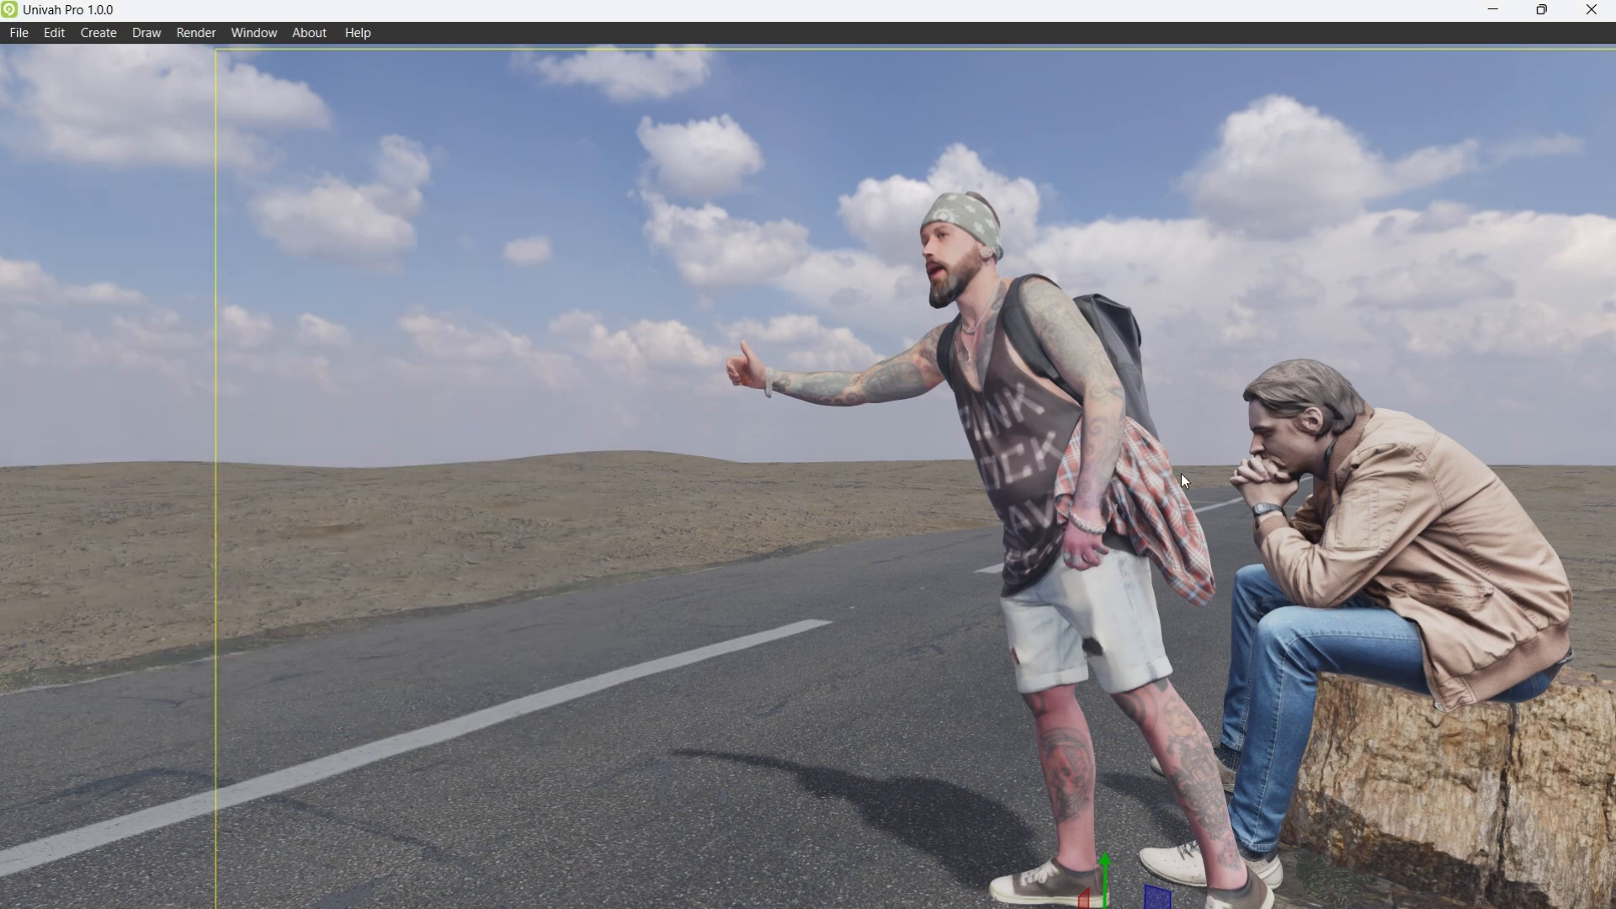
# Step: Open the Man figures' Material Editor and zoom the view out to include the painted van
pyautogui.moveTo(1180, 473); pyautogui.dragTo(1313, 470, button='right')
pyautogui.scroll(-2, 1318, 478)
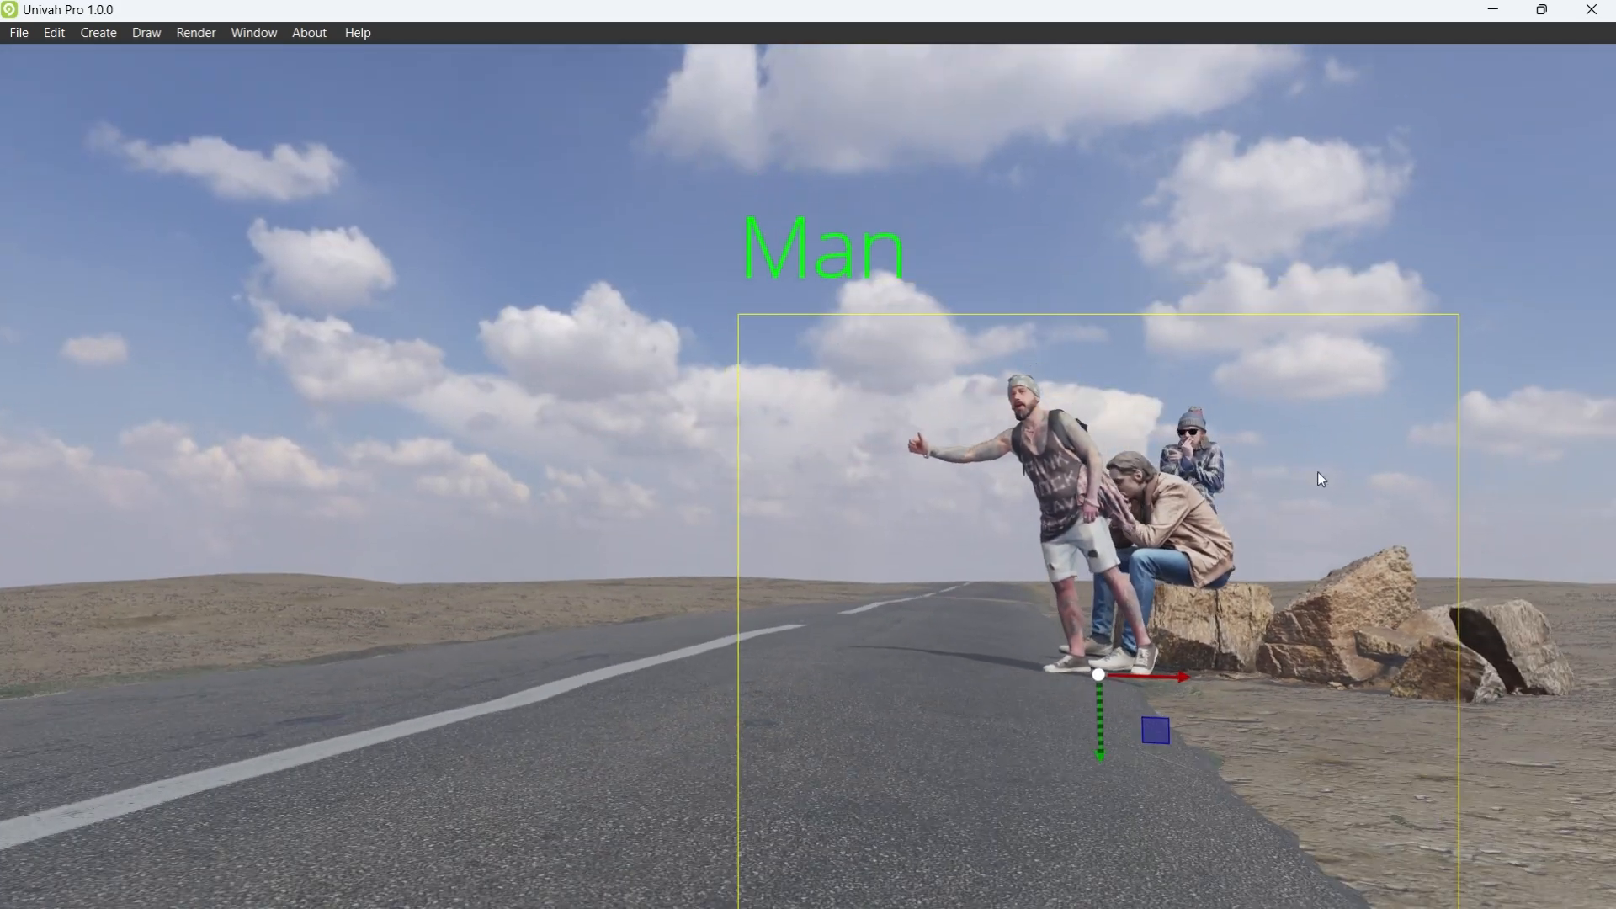
pyautogui.doubleClick(1108, 473)
pyautogui.moveTo(1106, 473)
pyautogui.mouseDown(button='right')
pyautogui.moveTo(879, 518)
pyautogui.moveTo(860, 502)
pyautogui.moveTo(876, 548)
pyautogui.moveTo(849, 559)
pyautogui.moveTo(882, 531)
pyautogui.moveTo(870, 457)
pyautogui.mouseUp(button='right')
pyautogui.scroll(-2, 871, 518)
pyautogui.scroll(-1, 871, 518)
pyautogui.scroll(-3, 879, 518)
pyautogui.scroll(-2, 876, 548)
pyautogui.scroll(-2, 867, 552)
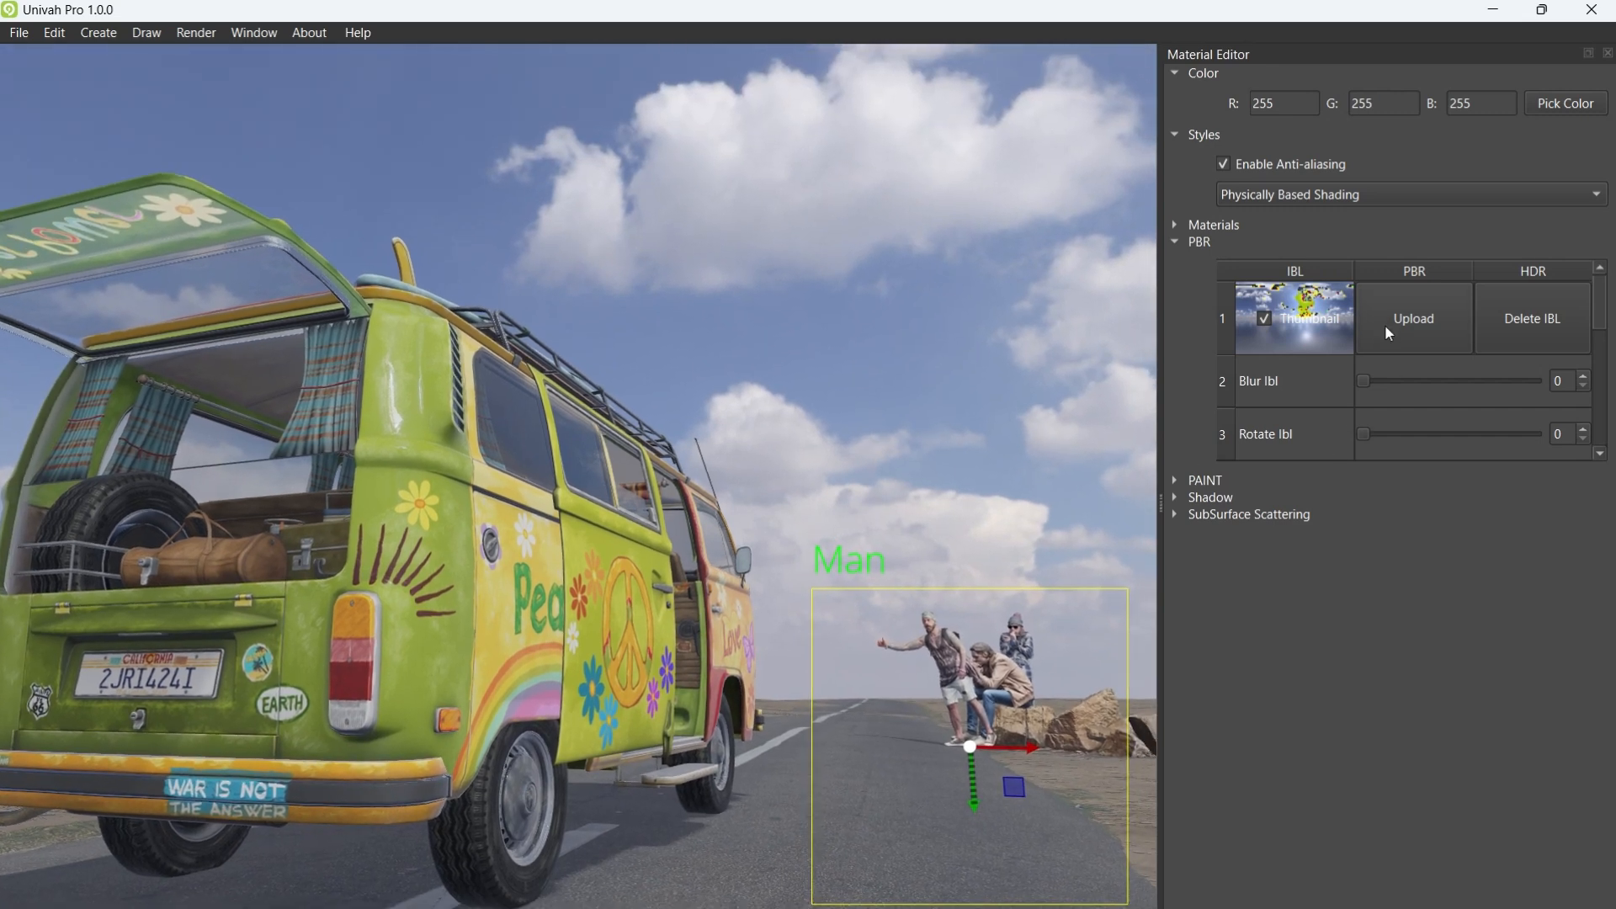
# Step: Load flamingo_pan_4k.hdr from DEFAULTS as the PBR lighting environment, then orbit around the van
pyautogui.click(1385, 324)
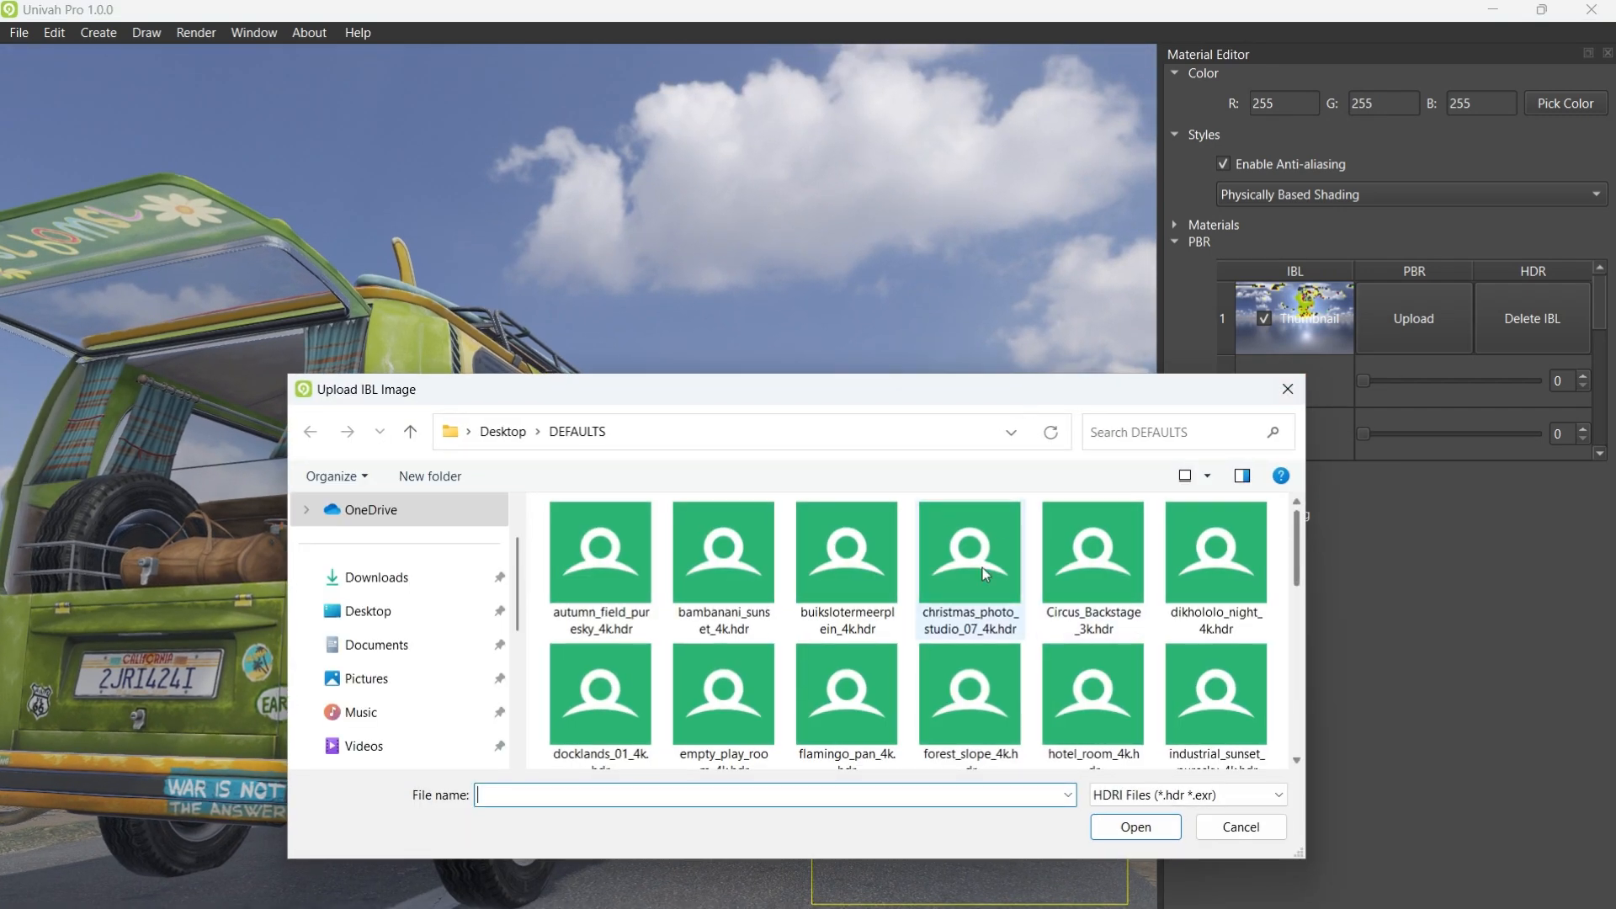
pyautogui.scroll(-1, 982, 567)
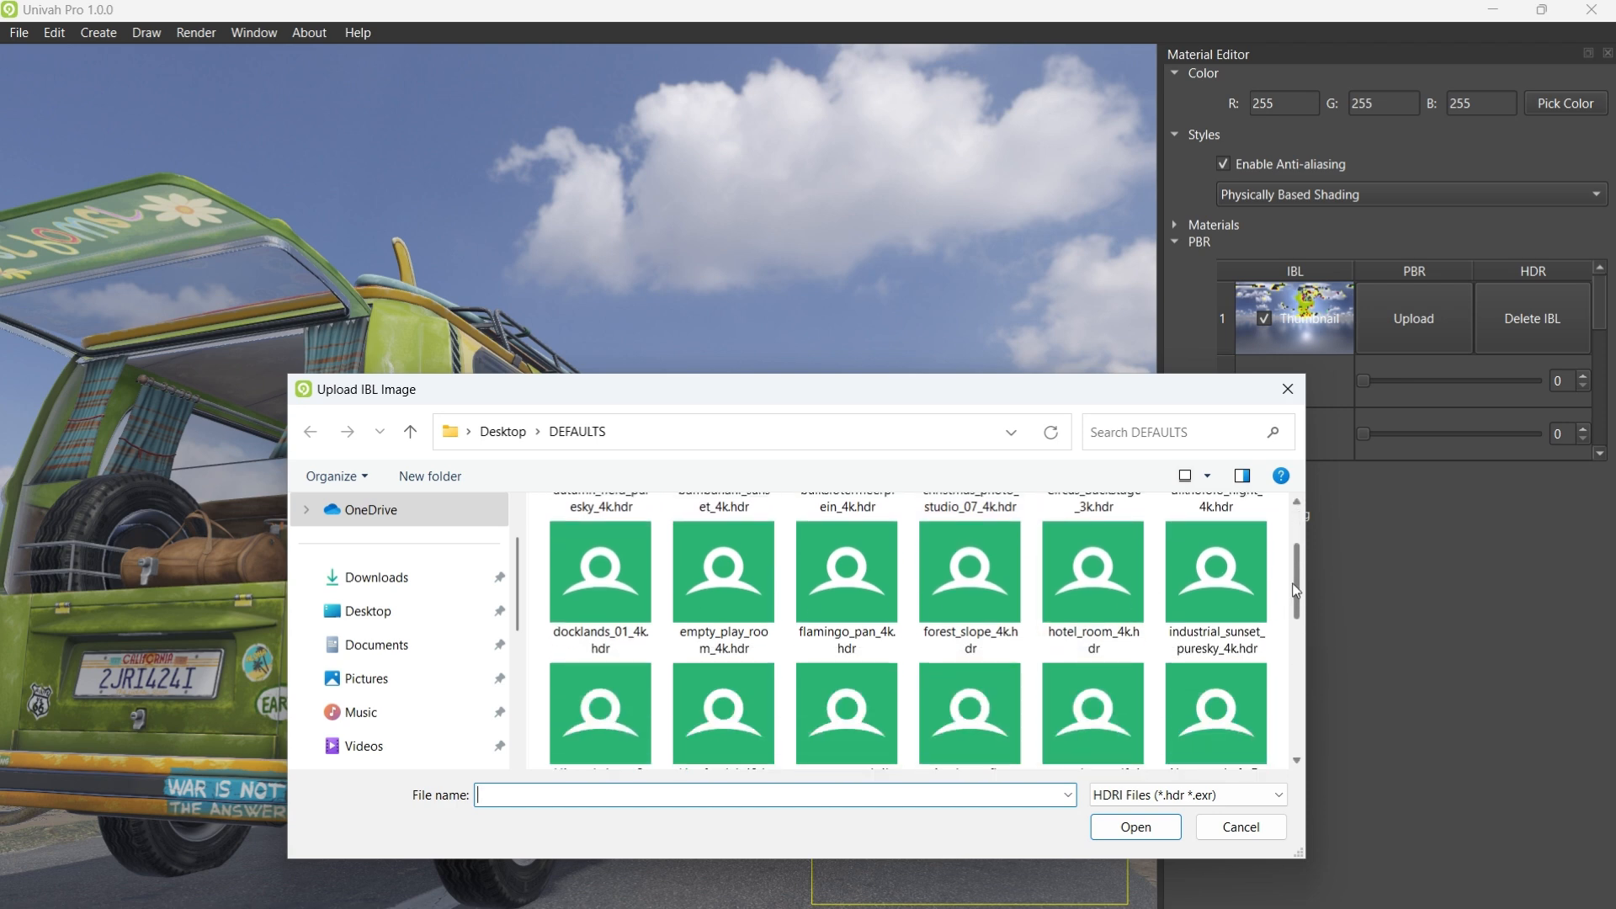
pyautogui.click(834, 592)
pyautogui.click(1117, 828)
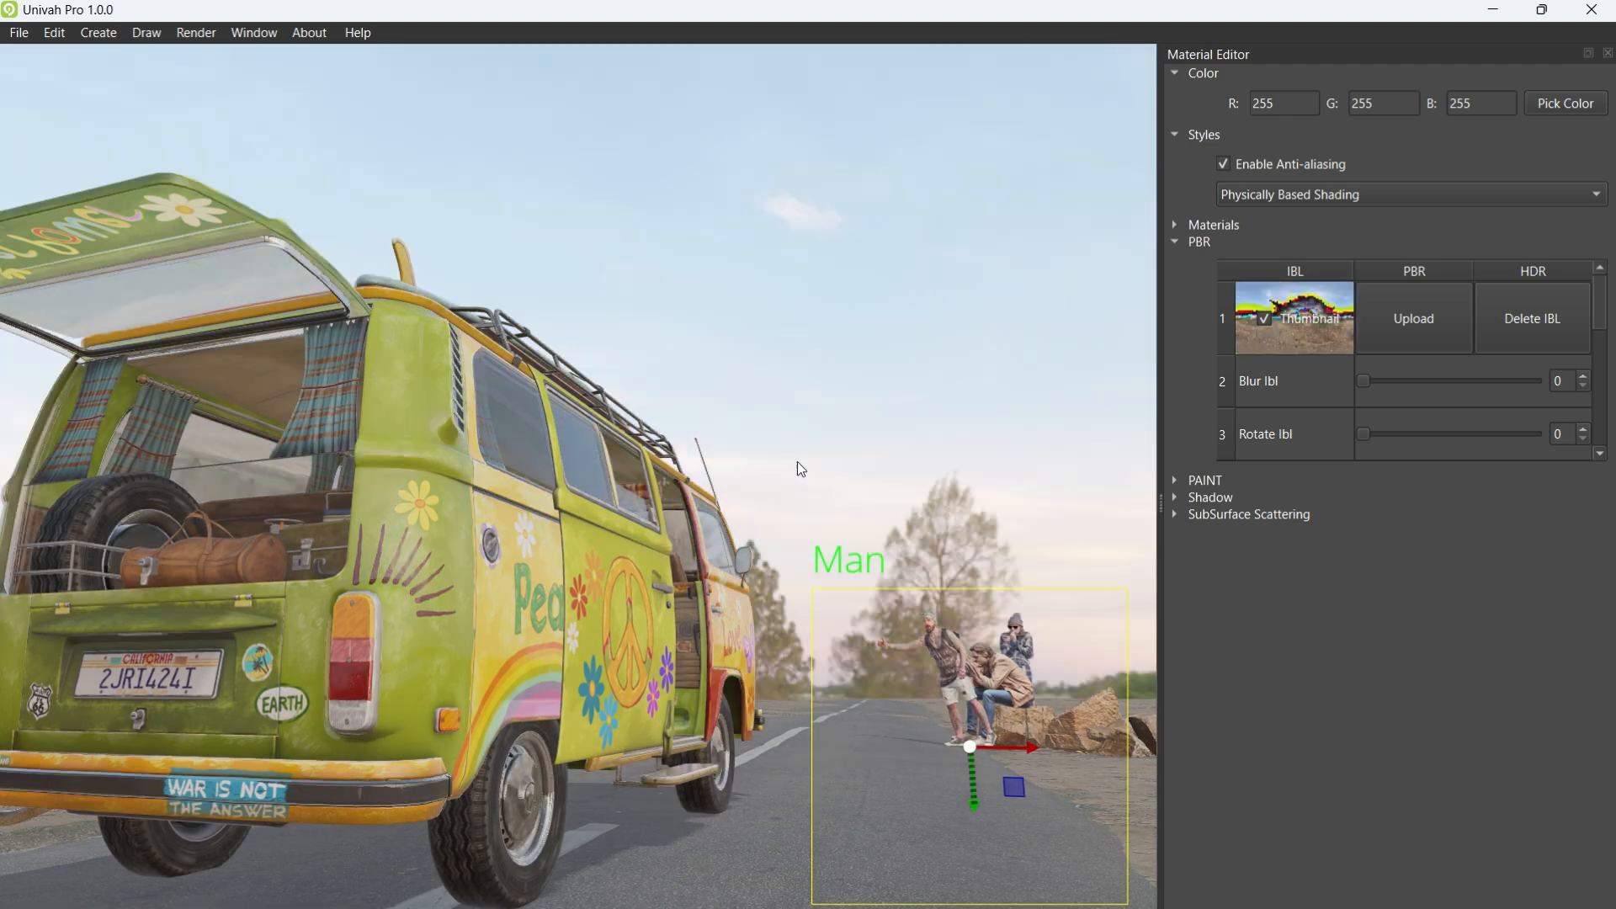
pyautogui.moveTo(796, 461)
pyautogui.mouseDown(button='middle')
pyautogui.moveTo(766, 444)
pyautogui.moveTo(805, 524)
pyautogui.moveTo(785, 502)
pyautogui.moveTo(633, 510)
pyautogui.moveTo(690, 514)
pyautogui.mouseUp(button='middle')
# Step: Deselect the Man figures, orbit down to a horizon view, and float the Material Editor out of its dock
pyautogui.moveTo(840, 515); pyautogui.dragTo(579, 698, button='middle')
pyautogui.click(593, 278)
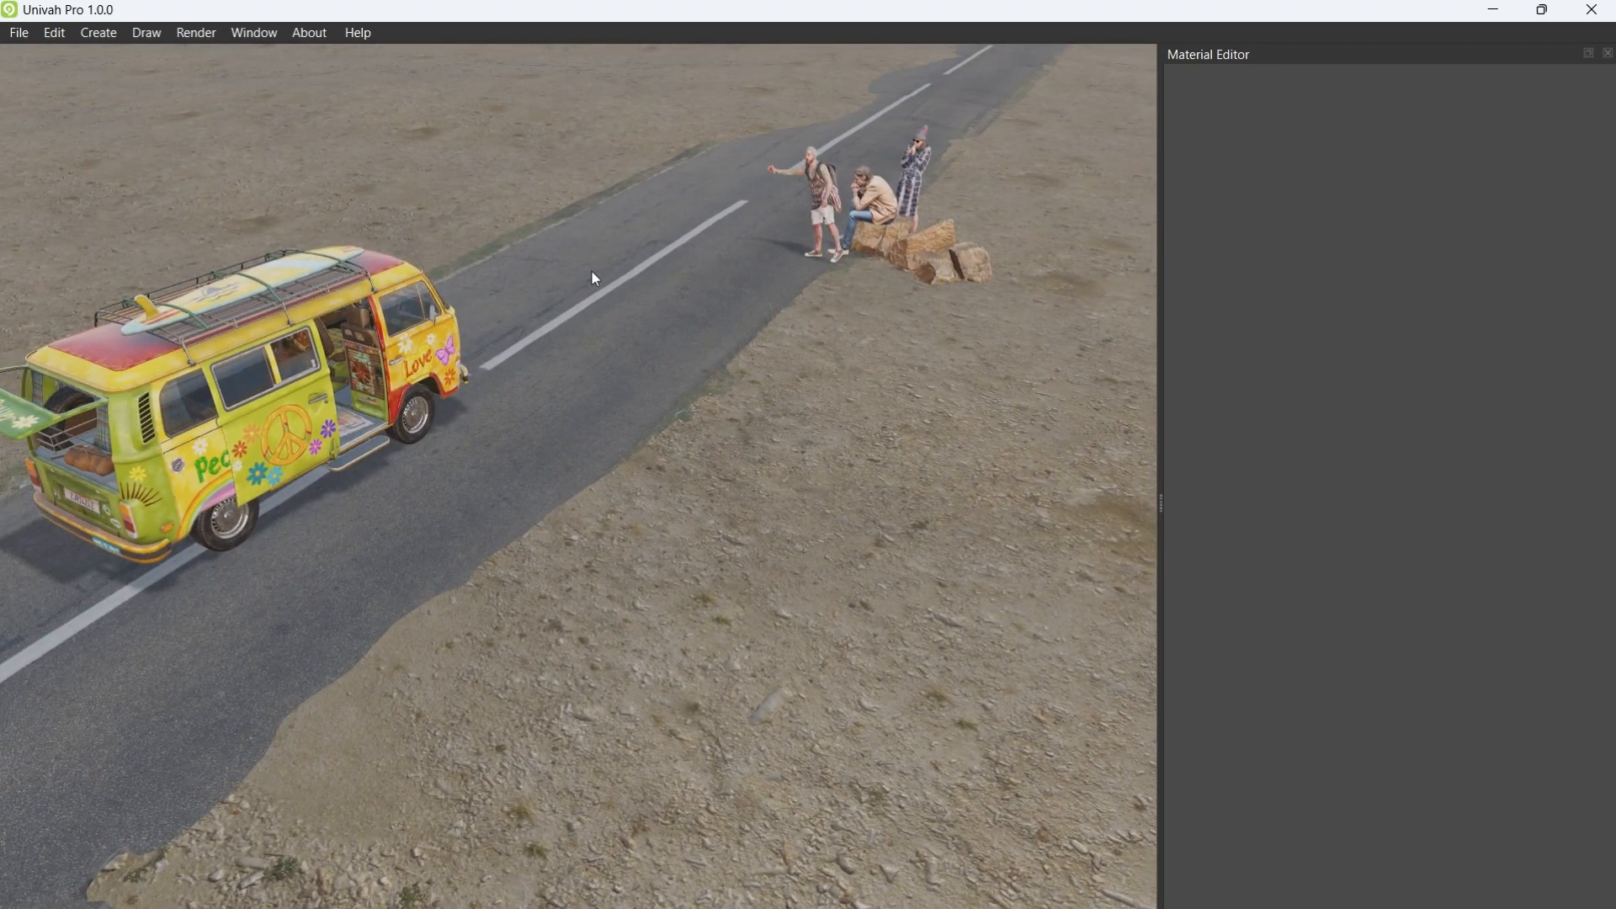
pyautogui.moveTo(536, 501); pyautogui.dragTo(714, 239, button='middle')
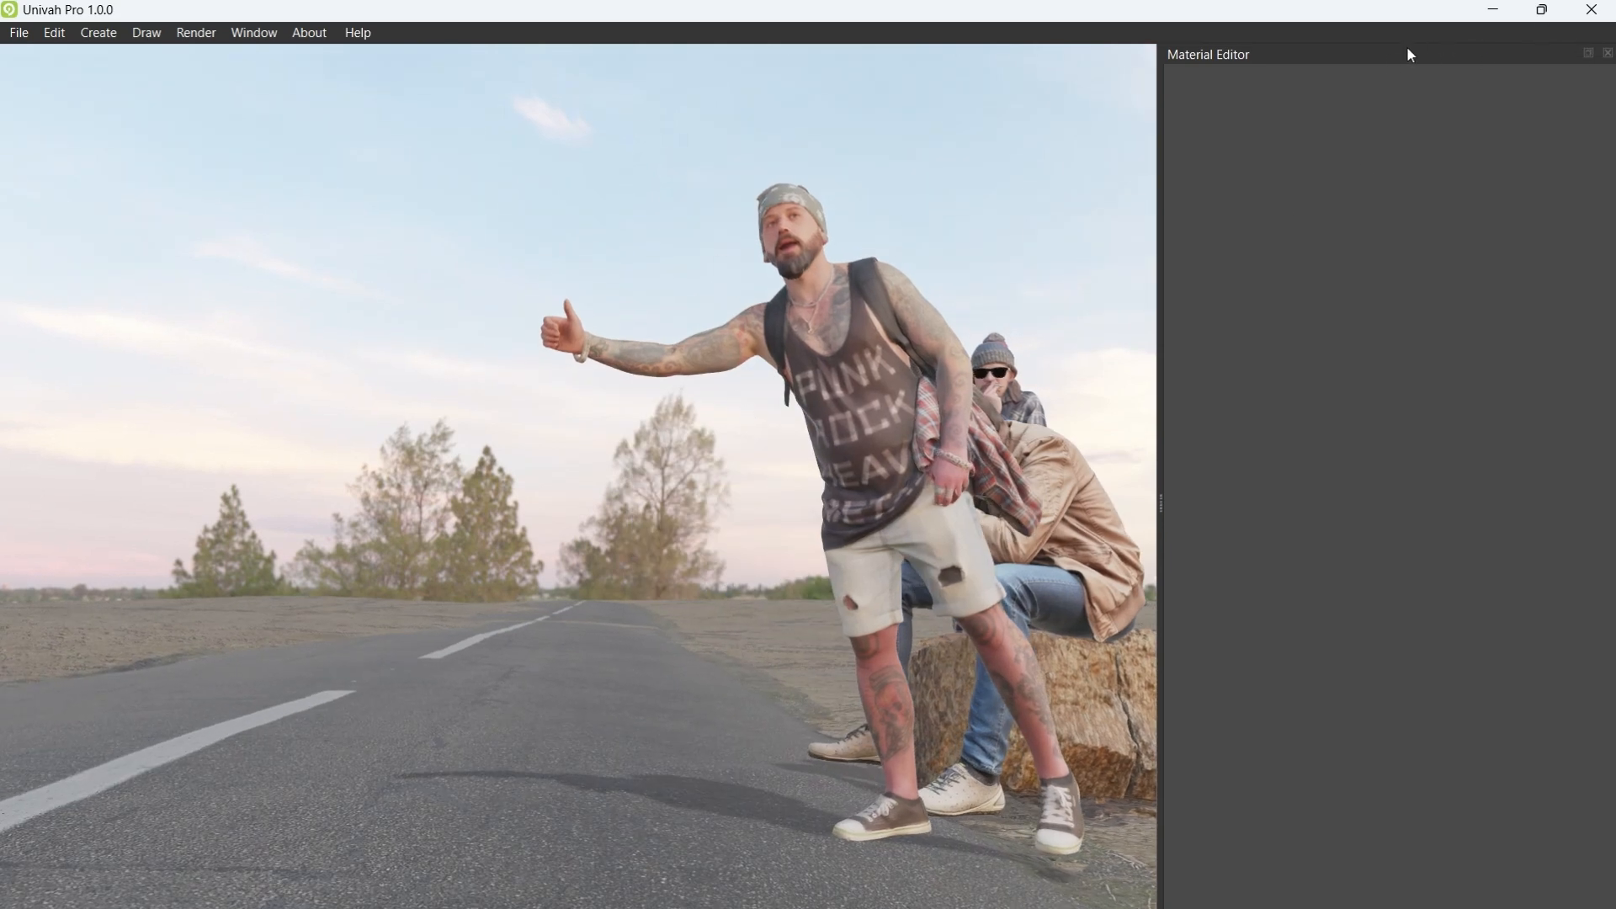
pyautogui.moveTo(1408, 48); pyautogui.dragTo(349, 176)
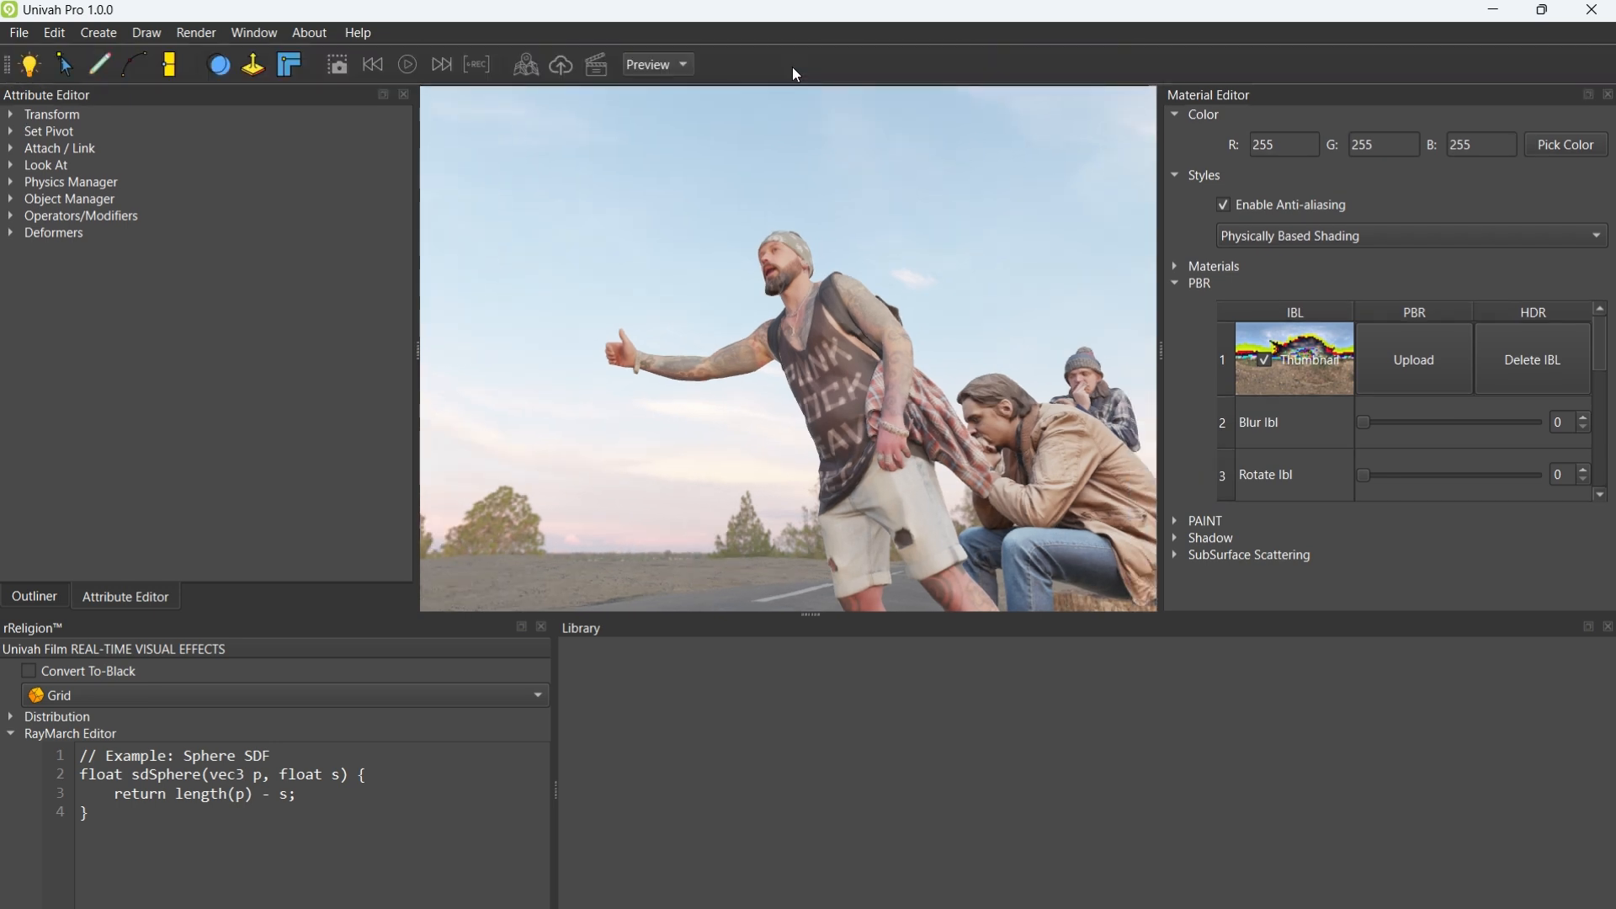
# Step: Hide all panels with F11, orbit around the hitchhikers down to their legs, then stop playback
pyautogui.press('F11')
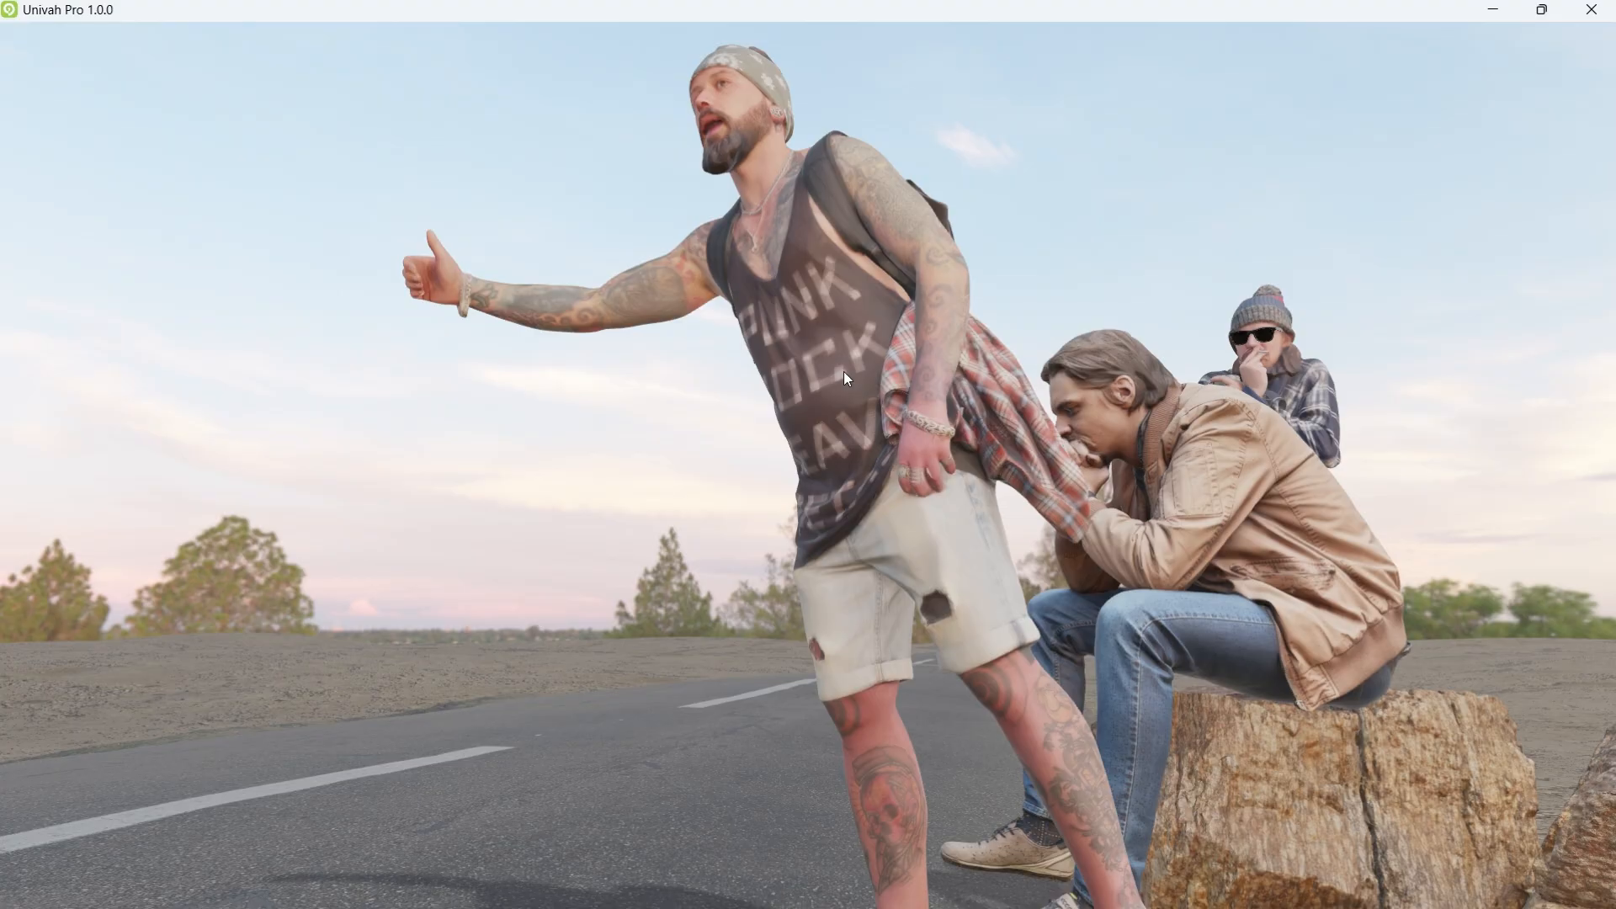
pyautogui.moveTo(843, 371); pyautogui.dragTo(914, 307, button='right')
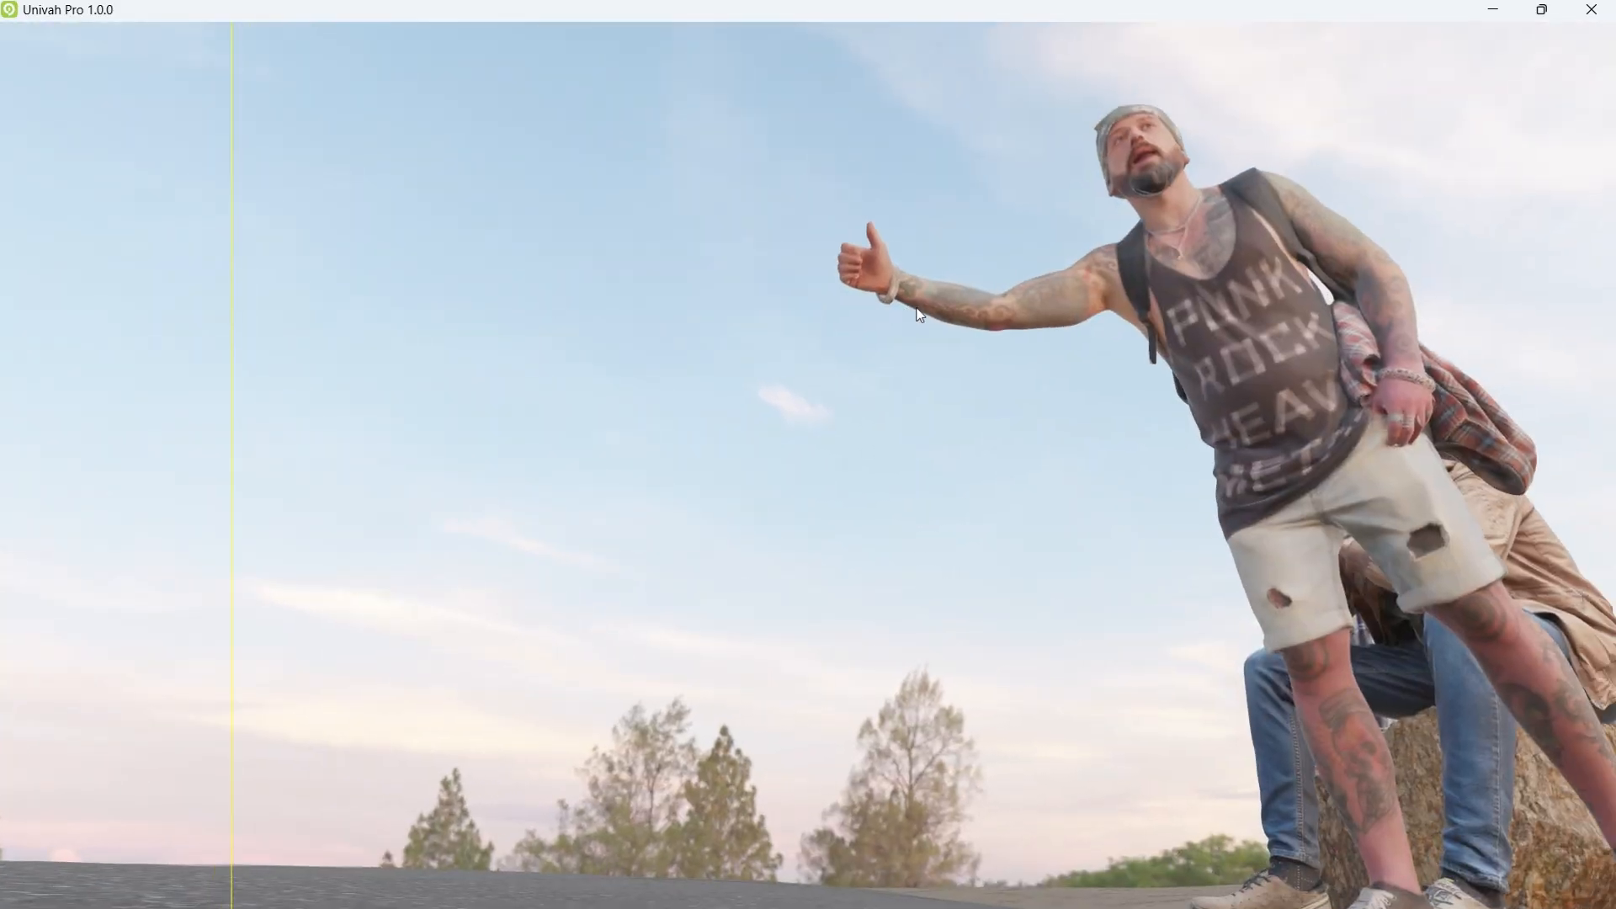
pyautogui.moveTo(733, 418); pyautogui.dragTo(1067, 322, button='right')
pyautogui.moveTo(883, 462); pyautogui.dragTo(1175, 452, button='right')
pyautogui.moveTo(1000, 497); pyautogui.dragTo(1087, 508, button='right')
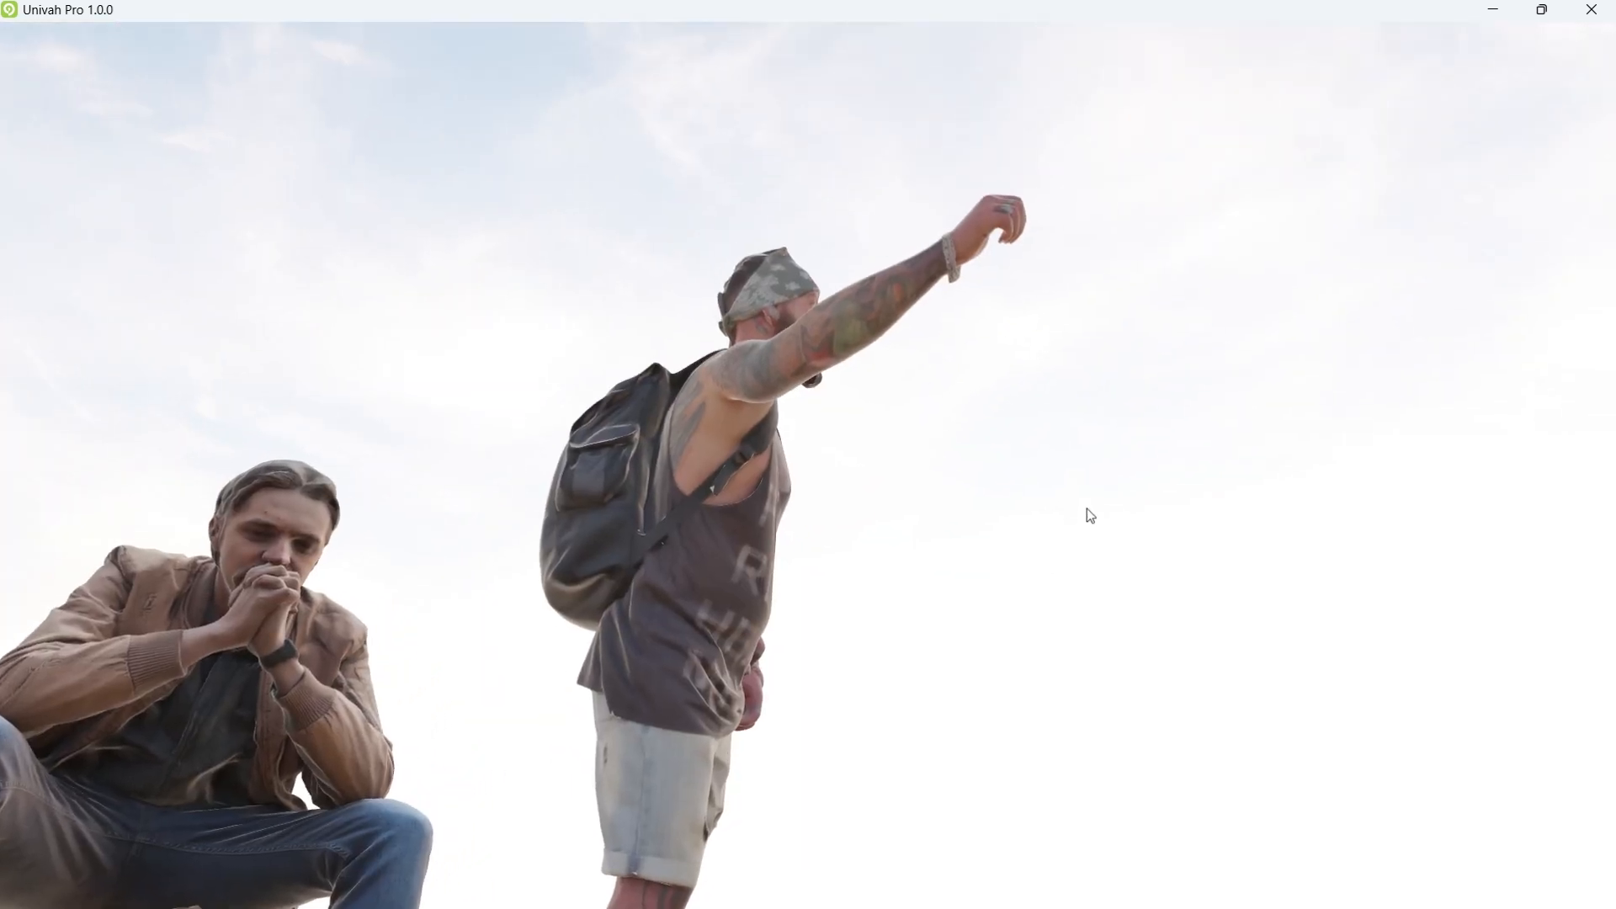
pyautogui.moveTo(924, 562); pyautogui.dragTo(1200, 620, button='right')
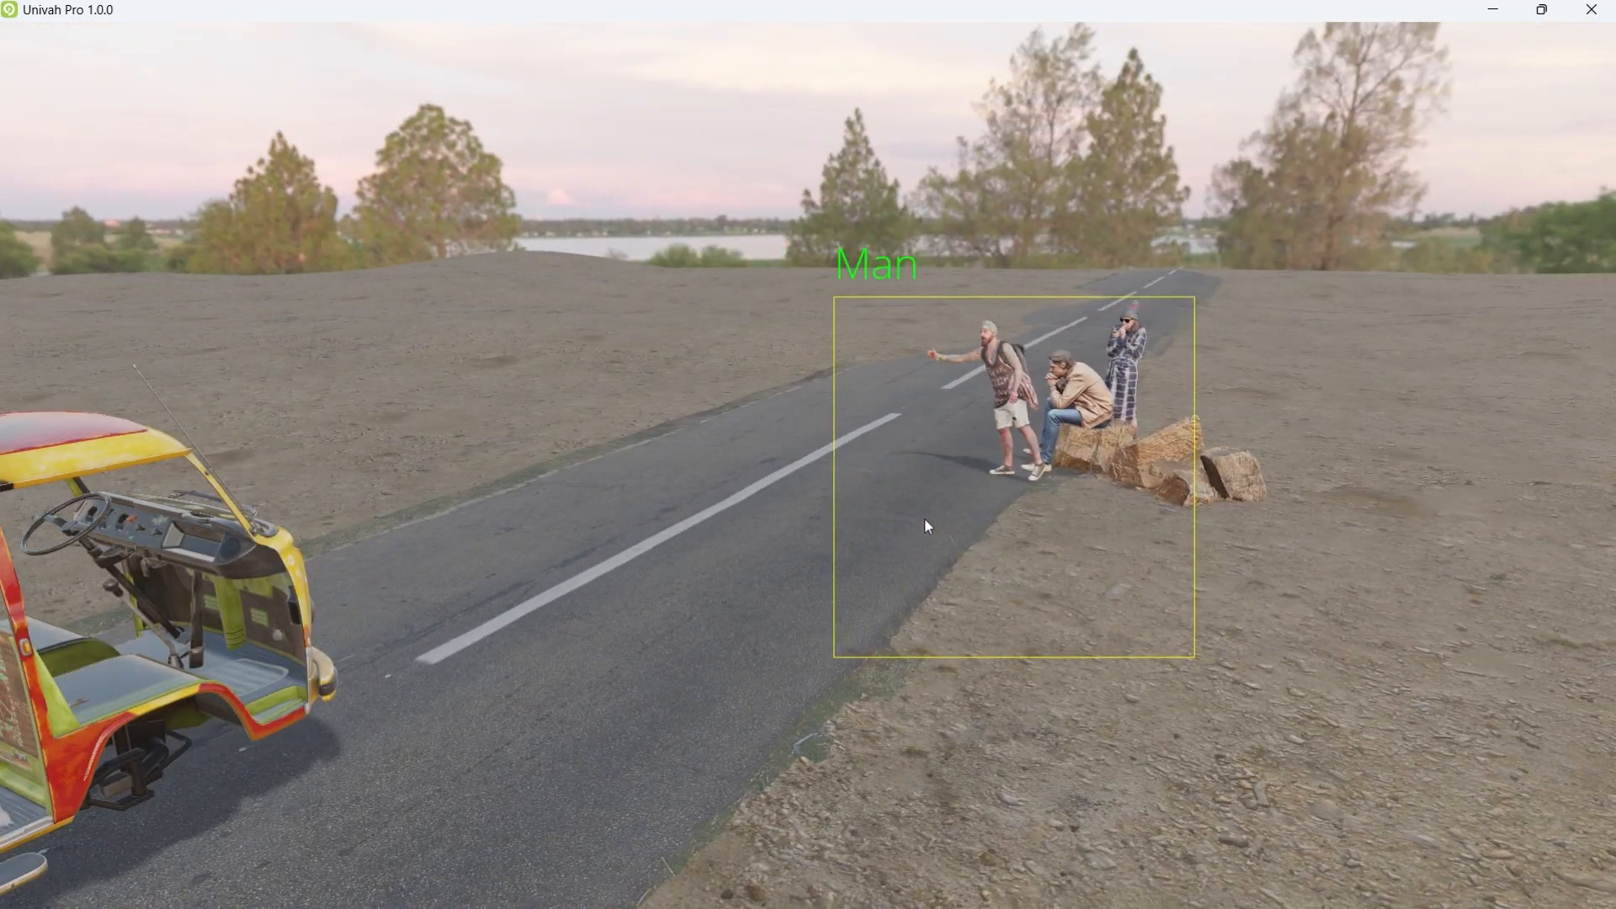
pyautogui.press('m')
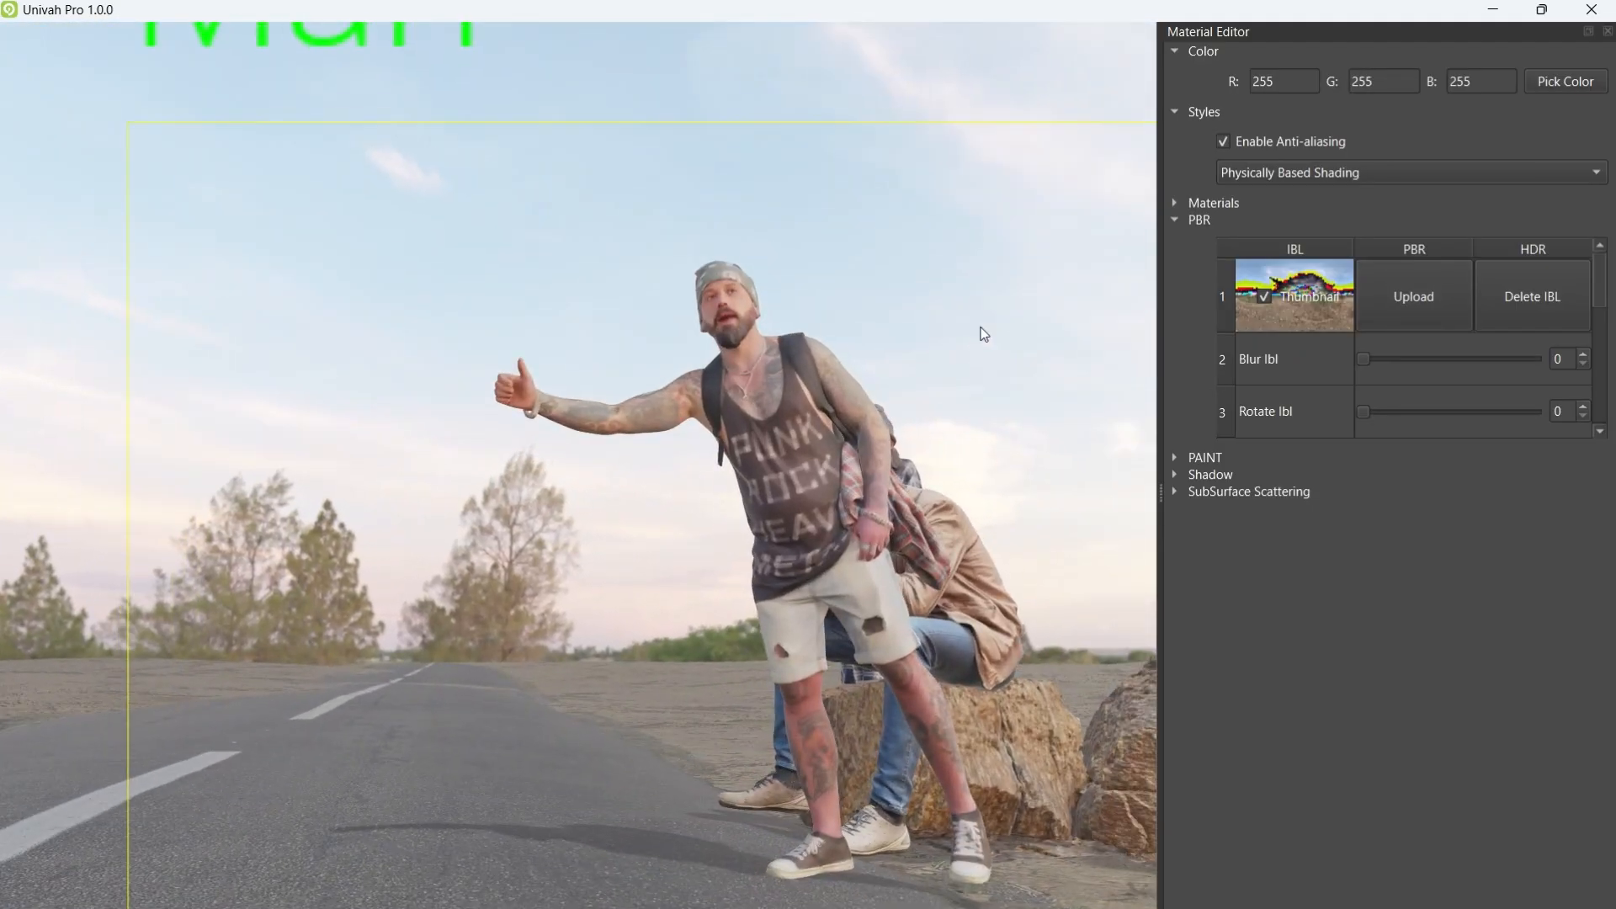
# Step: Load forest_slope_4k.hdr as the PBR environment, orbit the figures, and restore the workspace panels
pyautogui.click(1368, 299)
pyautogui.doubleClick(1003, 699)
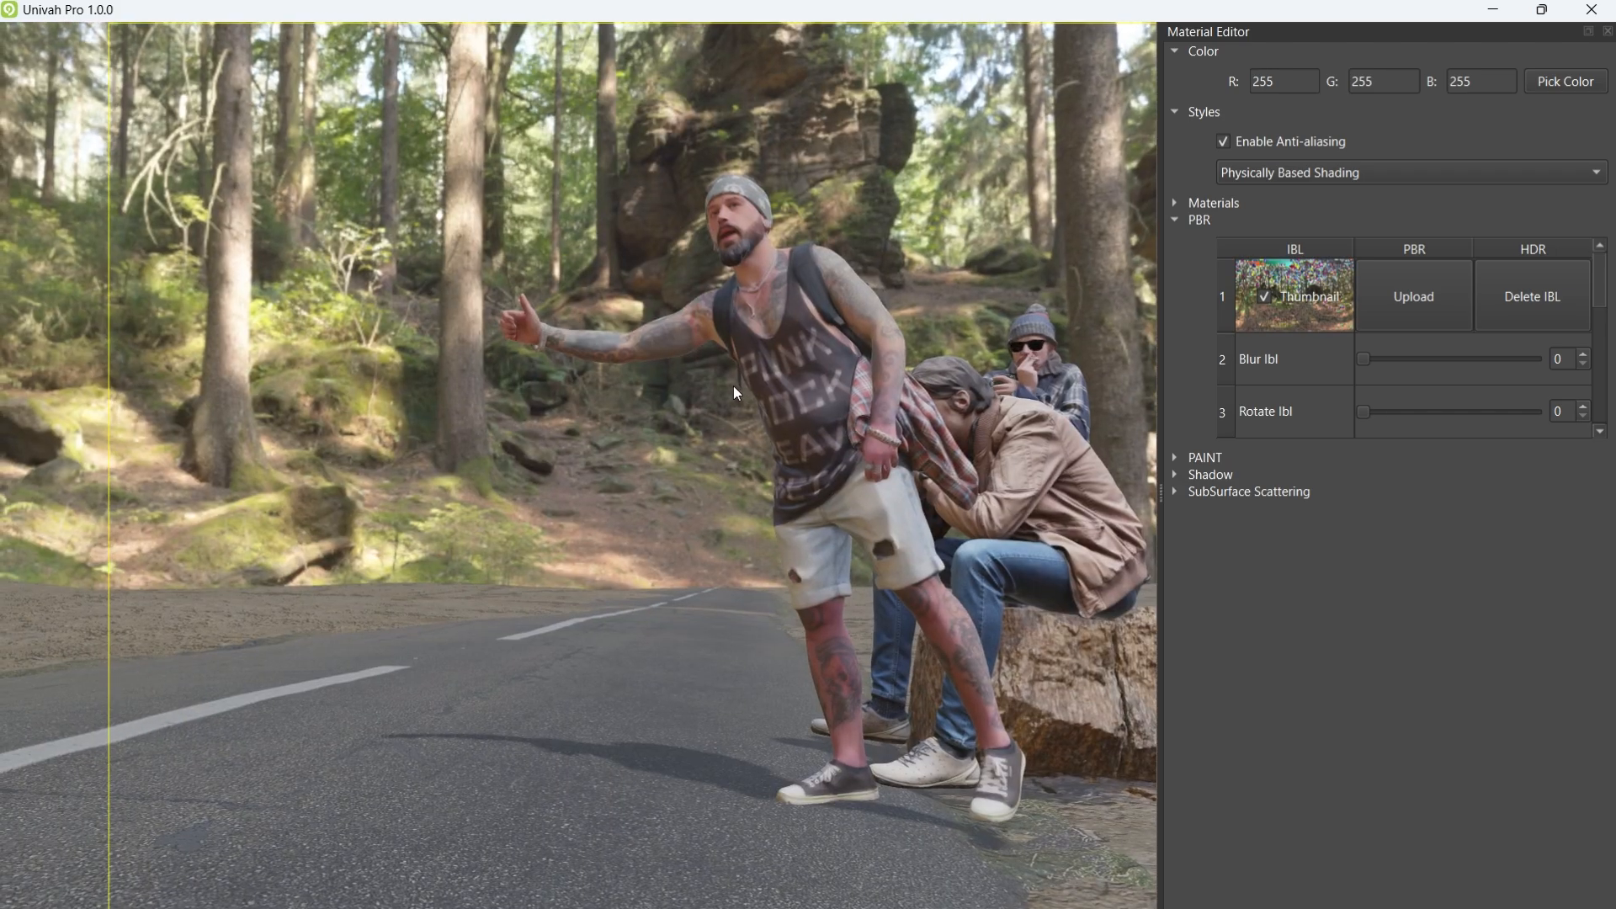
pyautogui.moveTo(734, 387); pyautogui.dragTo(1022, 453)
pyautogui.press('Escape')
pyautogui.scroll(6, 1022, 453)
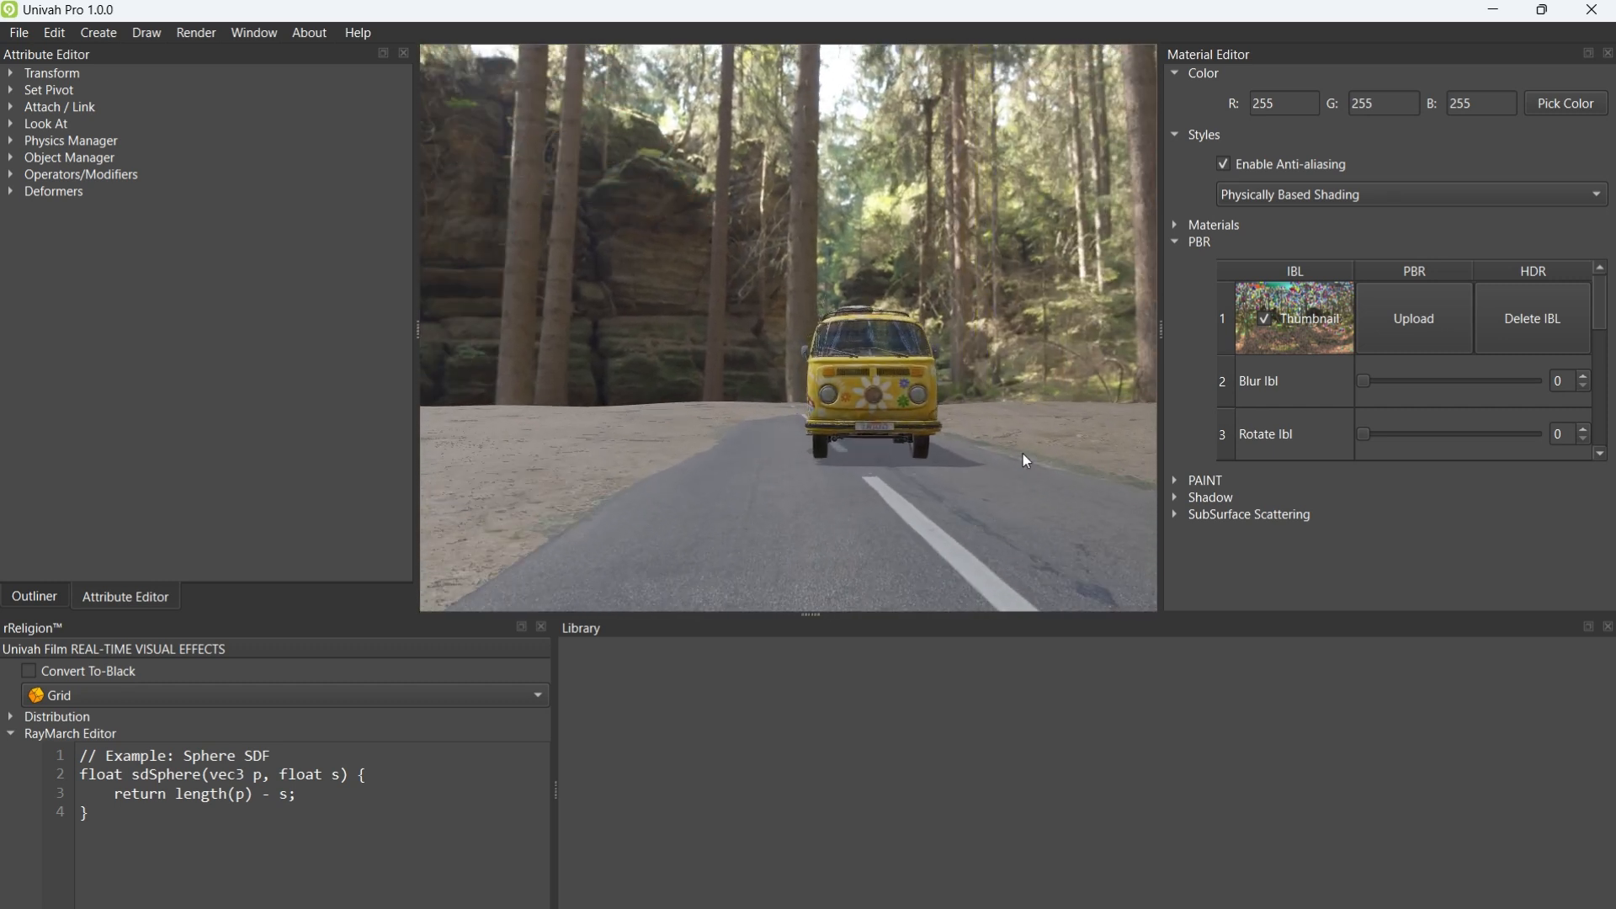
# Step: Hide the panels and fly the camera in close along the van's side
pyautogui.press('Escape')
pyautogui.moveTo(785, 313); pyautogui.dragTo(944, 330)
pyautogui.press('w')
pyautogui.moveTo(943, 330); pyautogui.dragTo(1133, 350, button='right')
pyautogui.press('a')
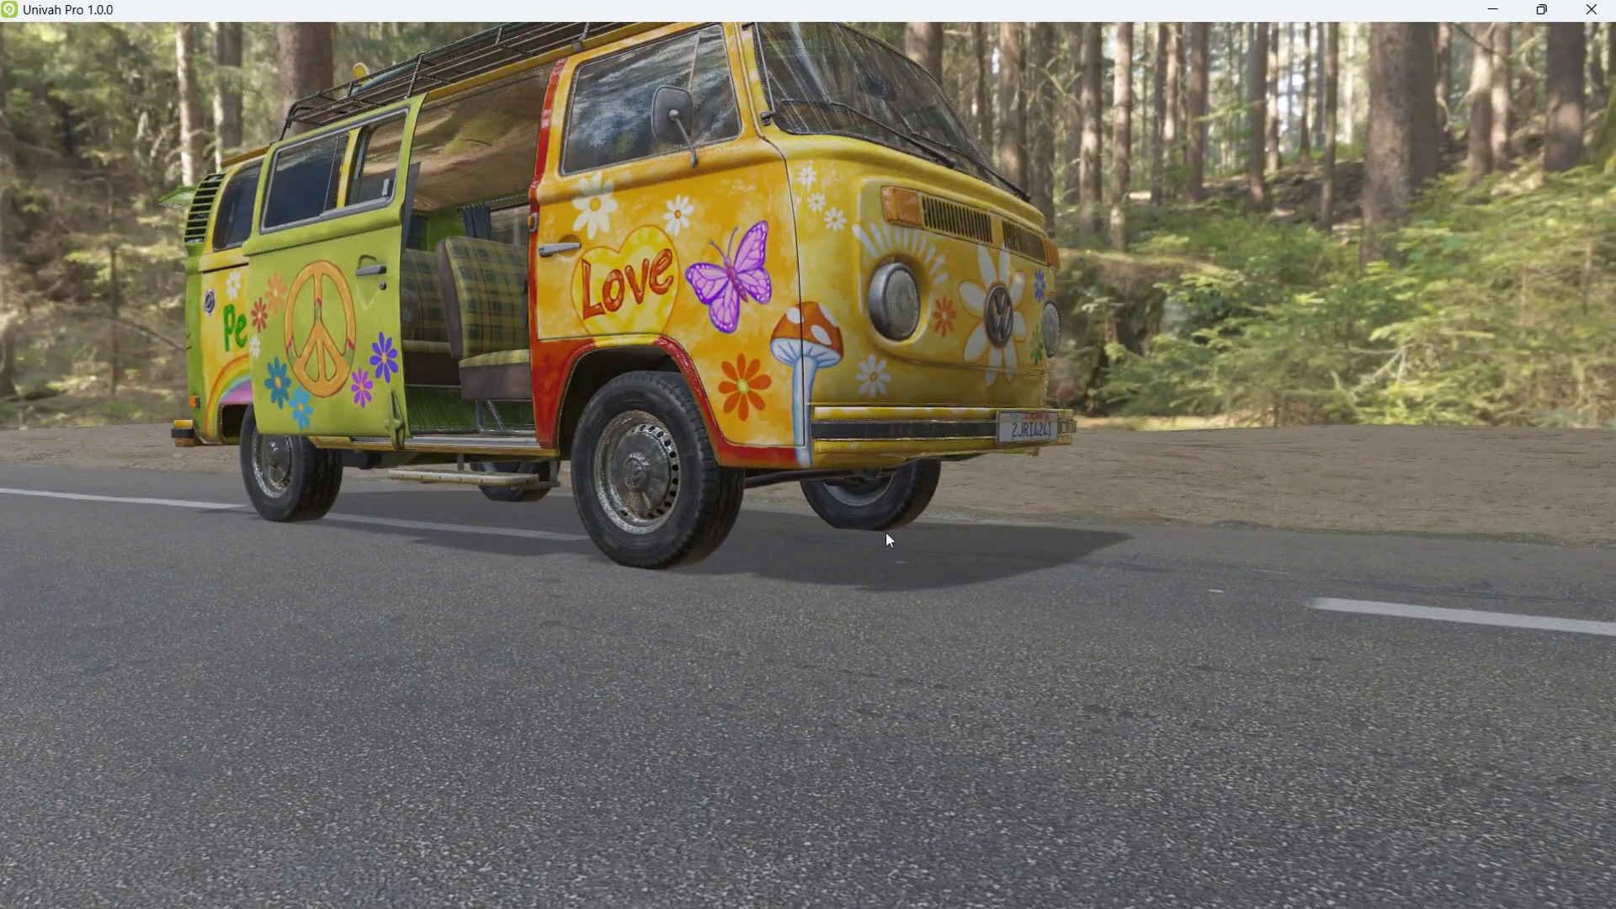
pyautogui.moveTo(886, 532); pyautogui.dragTo(1341, 460)
pyautogui.moveTo(784, 546); pyautogui.dragTo(792, 557)
# Step: Fly into the van's interior behind the seats, then back out onto the road
pyautogui.press('w')
pyautogui.moveTo(791, 557); pyautogui.dragTo(1205, 544, button='right')
pyautogui.press('a')
pyautogui.press('s')
pyautogui.moveTo(896, 571); pyautogui.dragTo(950, 539, button='right')
pyautogui.press('s')
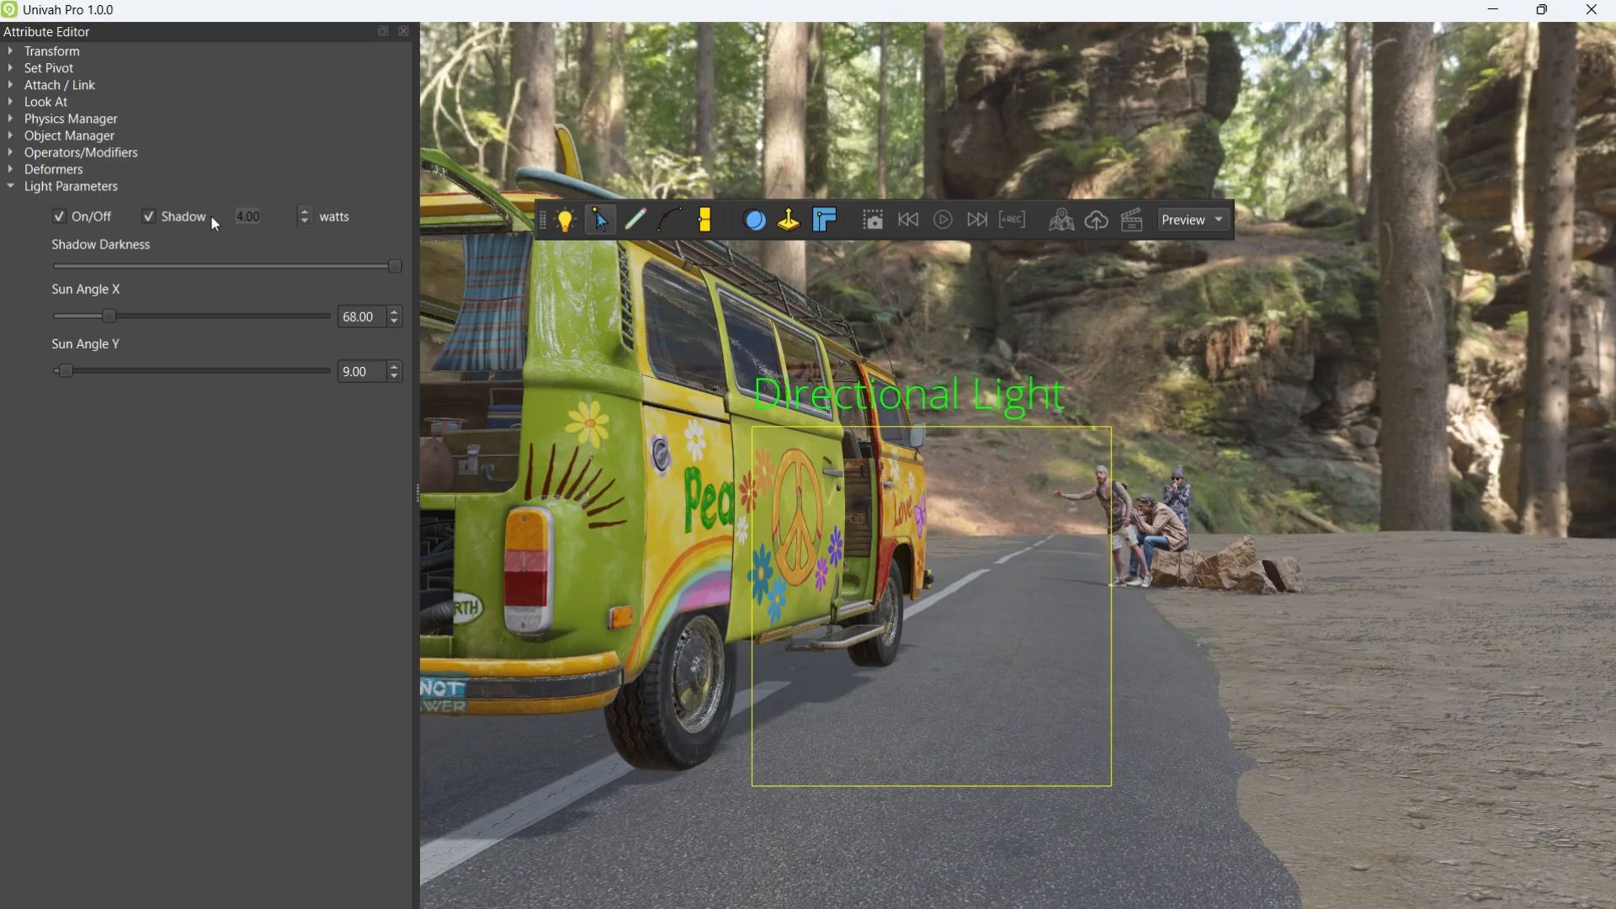
# Step: Set the sun light's power to 10 watts, then try 50 watts
pyautogui.write('10')
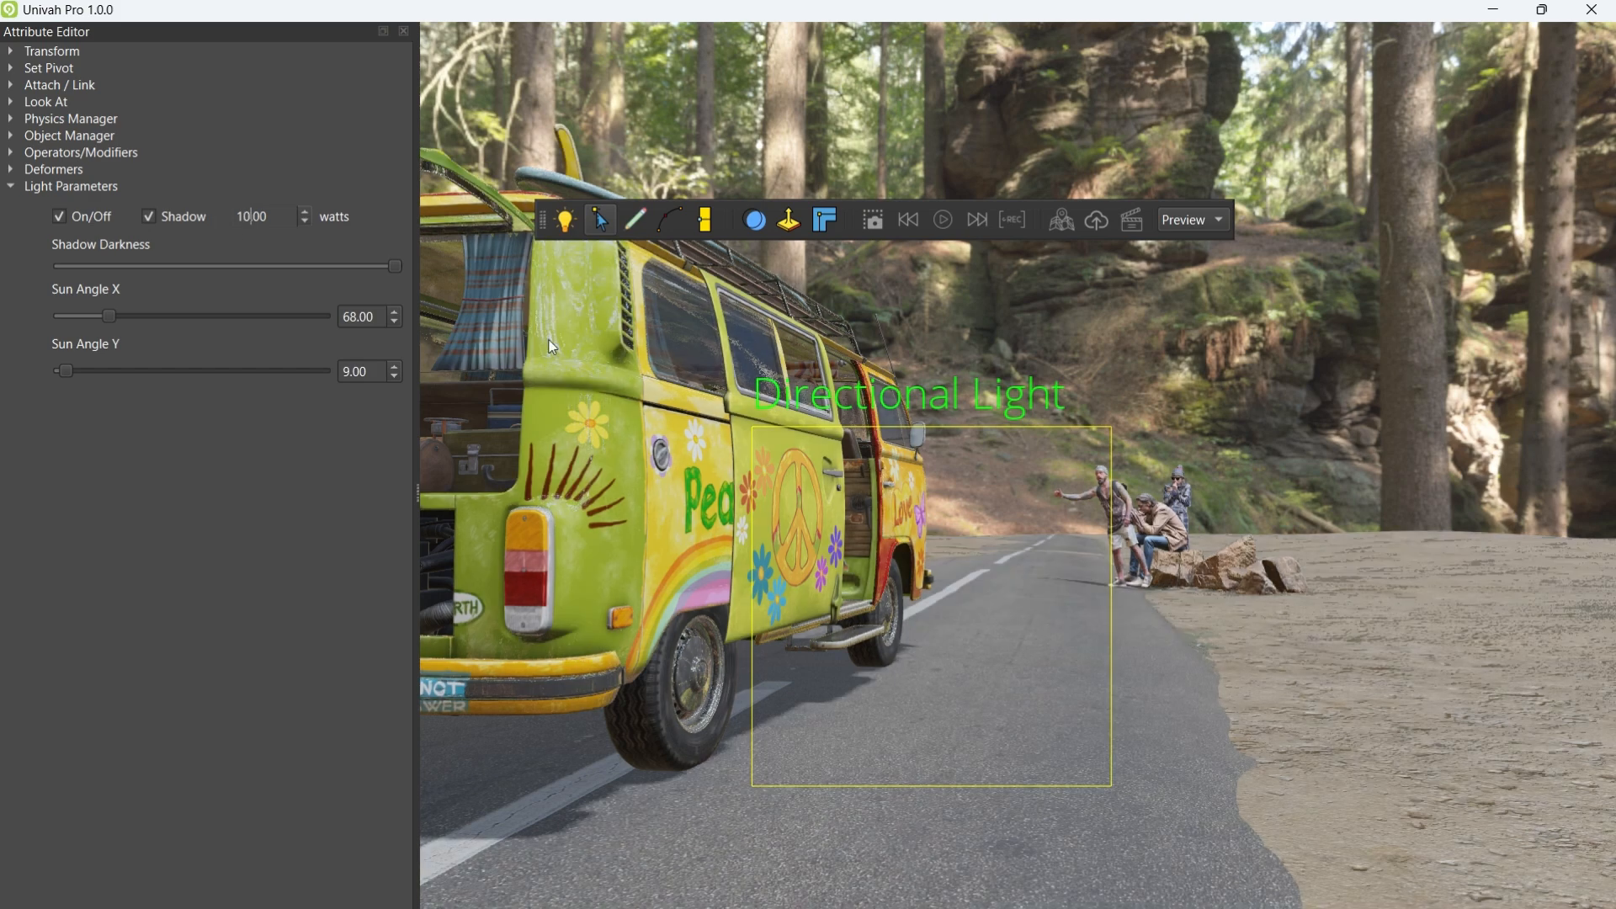
pyautogui.press('s')
pyautogui.moveTo(851, 472); pyautogui.dragTo(756, 465, button='right')
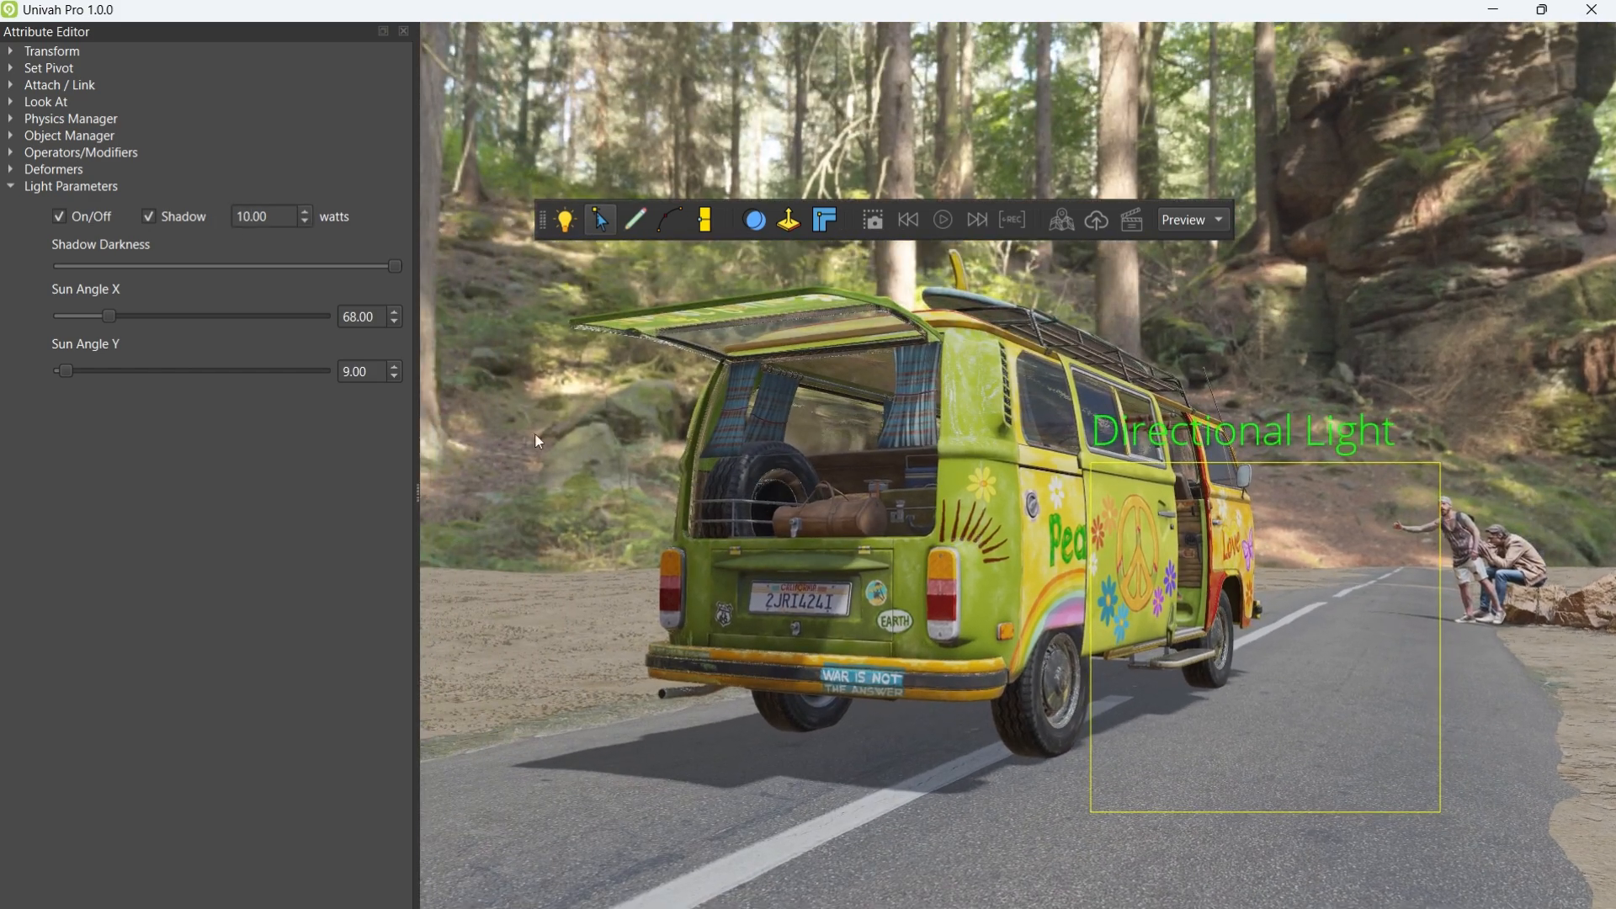
pyautogui.moveTo(269, 218); pyautogui.dragTo(230, 219)
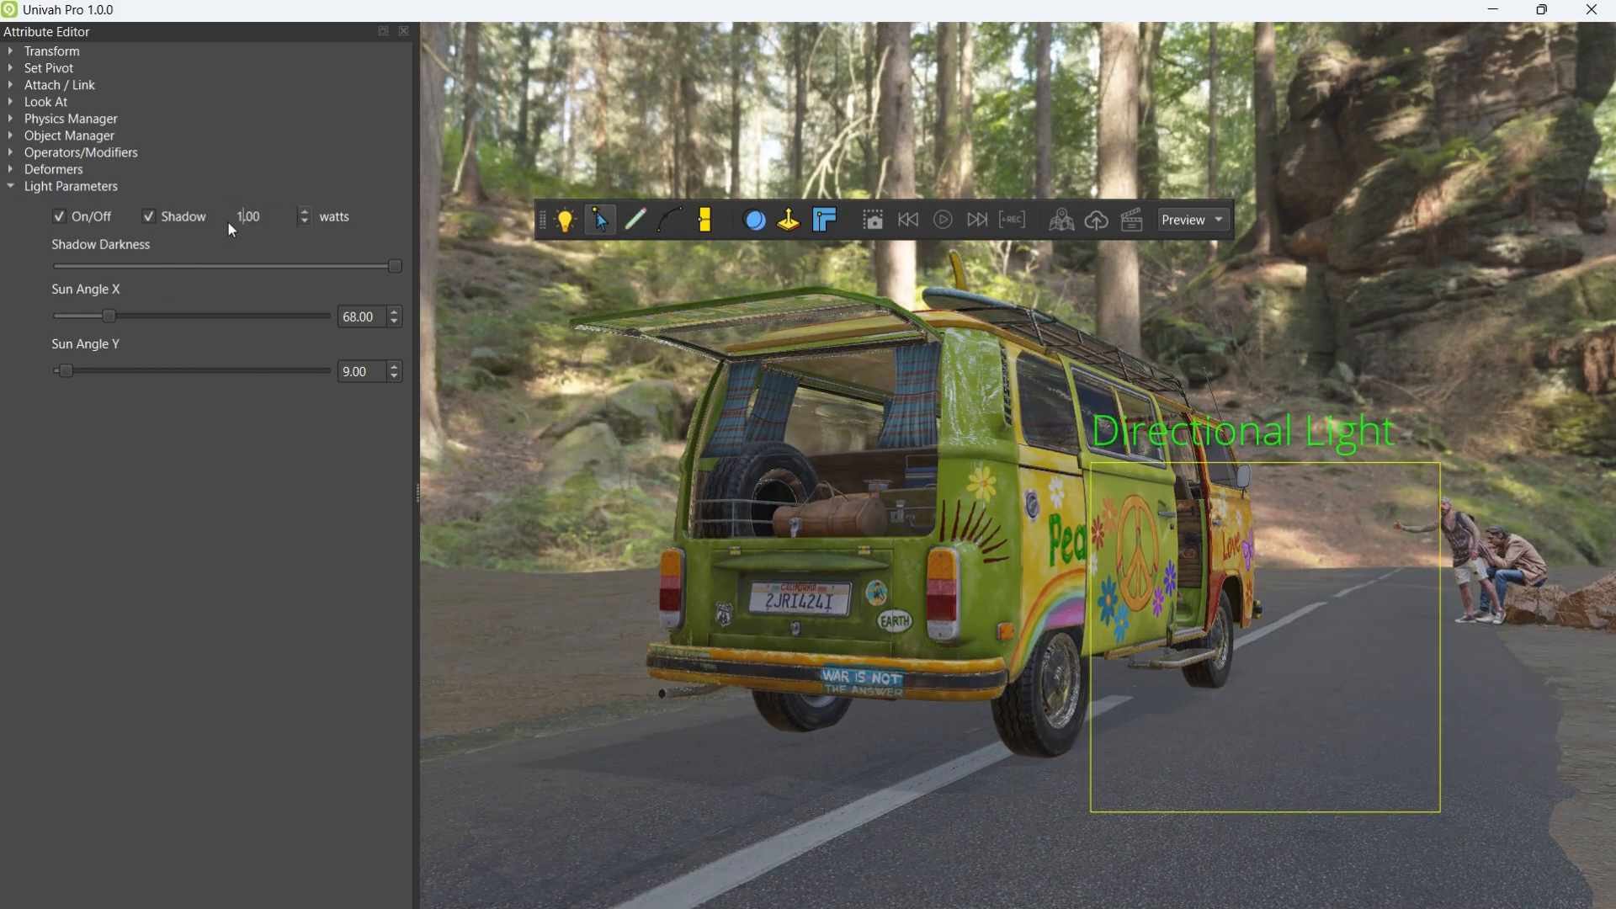
pyautogui.click(239, 226)
pyautogui.press('BackSpace')
pyautogui.press('BackSpace')
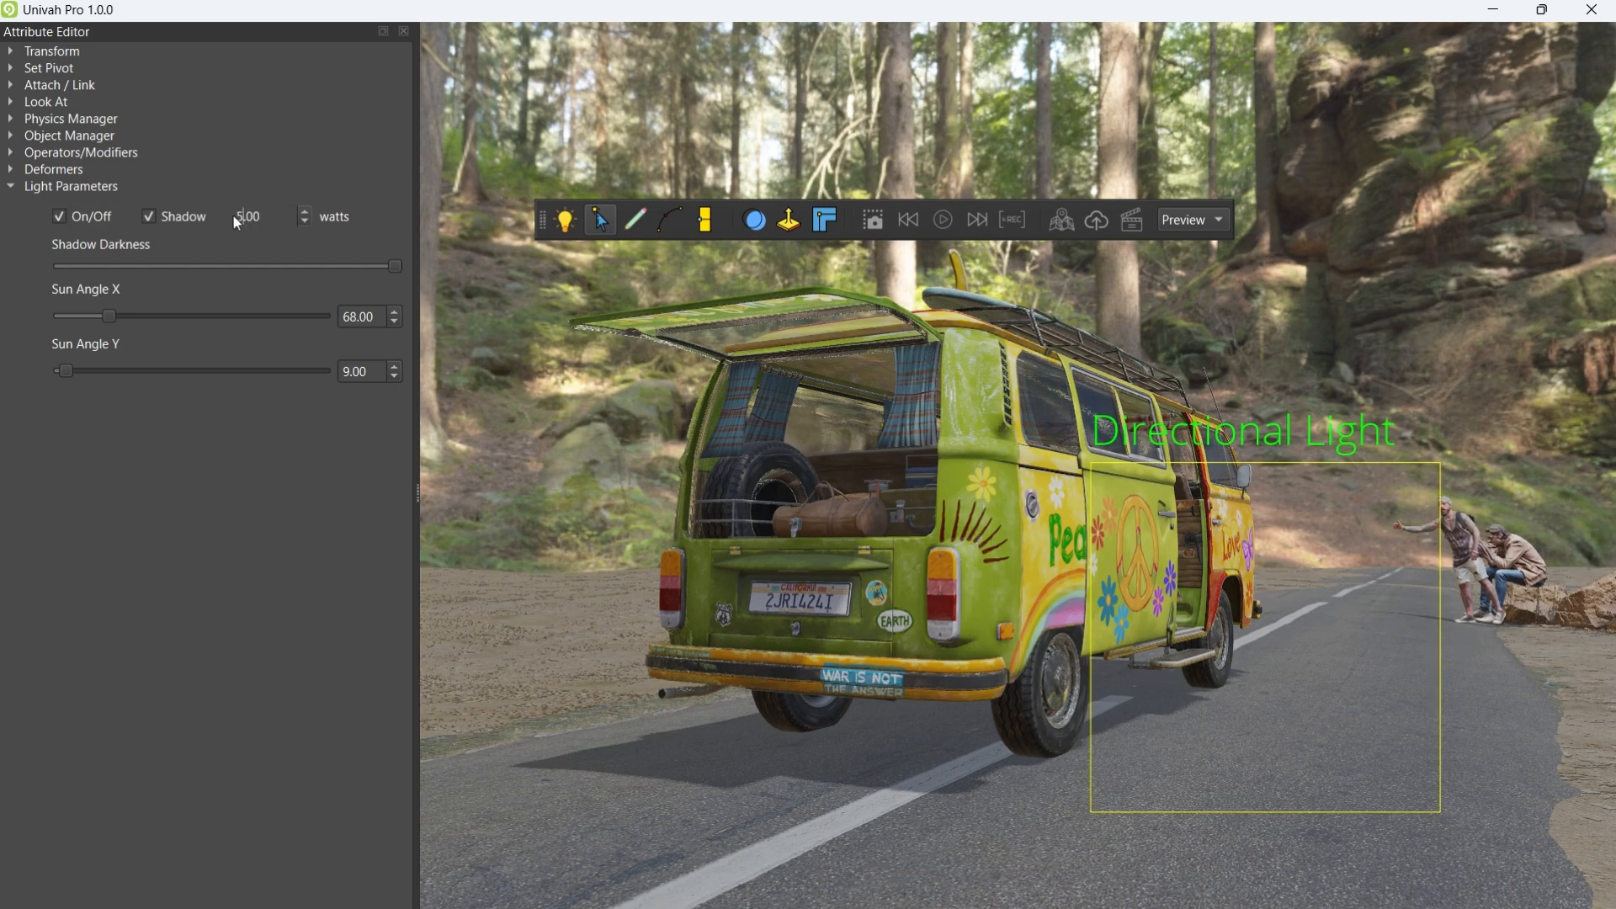
pyautogui.write('50')
pyautogui.moveTo(967, 495); pyautogui.dragTo(1052, 500, button='right')
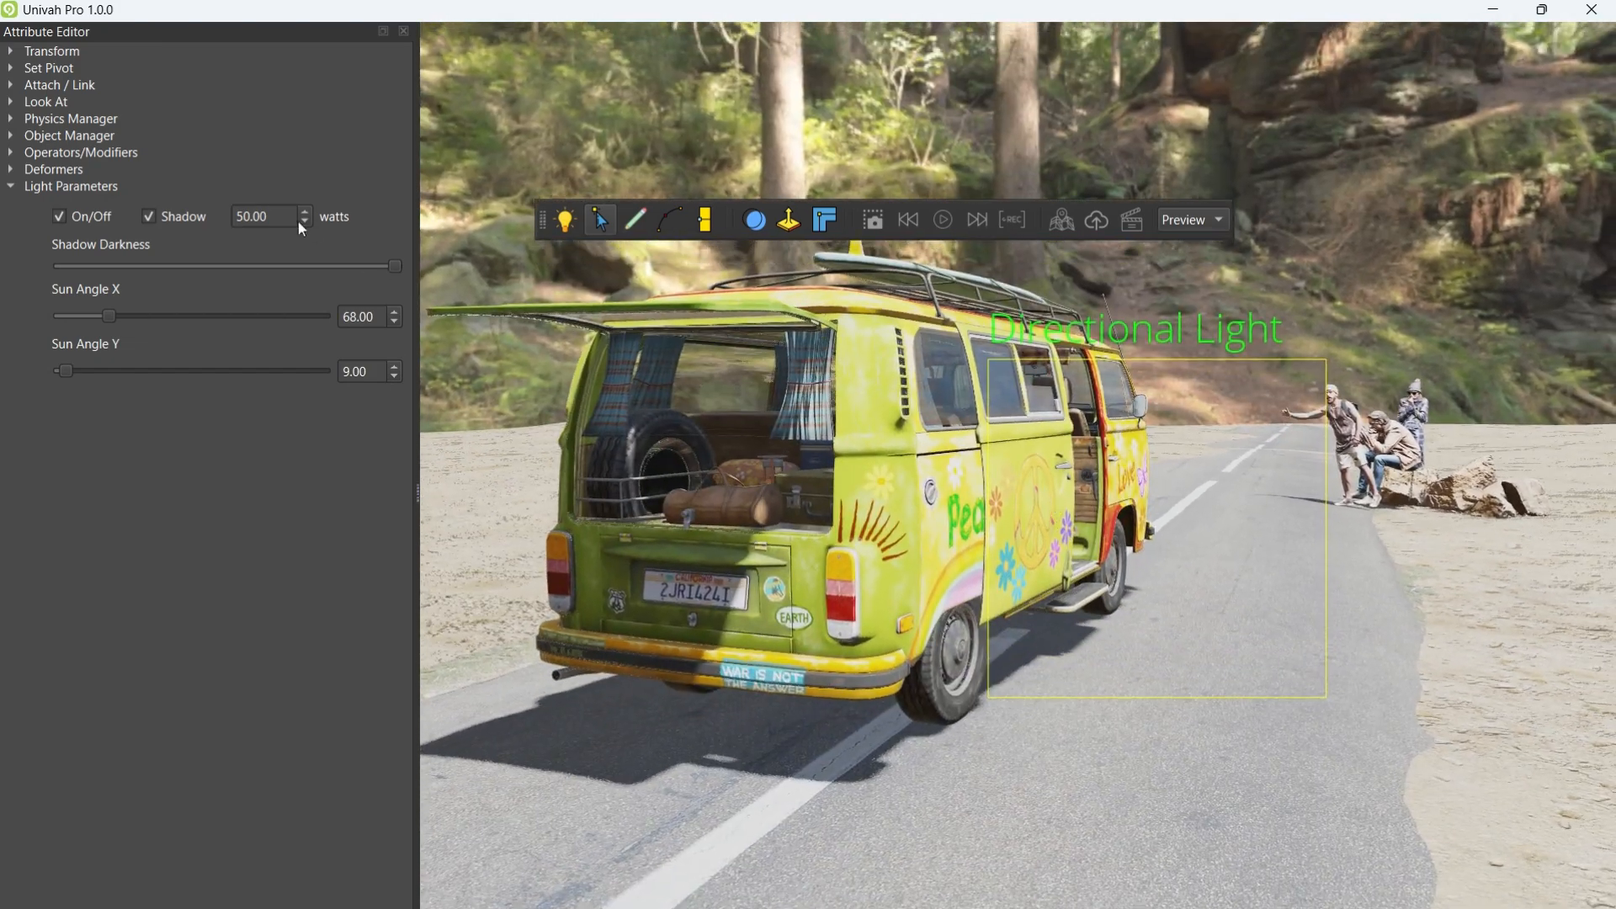
# Step: Change the sun wattage to 20 and orbit round behind the van
pyautogui.moveTo(288, 218); pyautogui.dragTo(212, 216)
pyautogui.write('20')
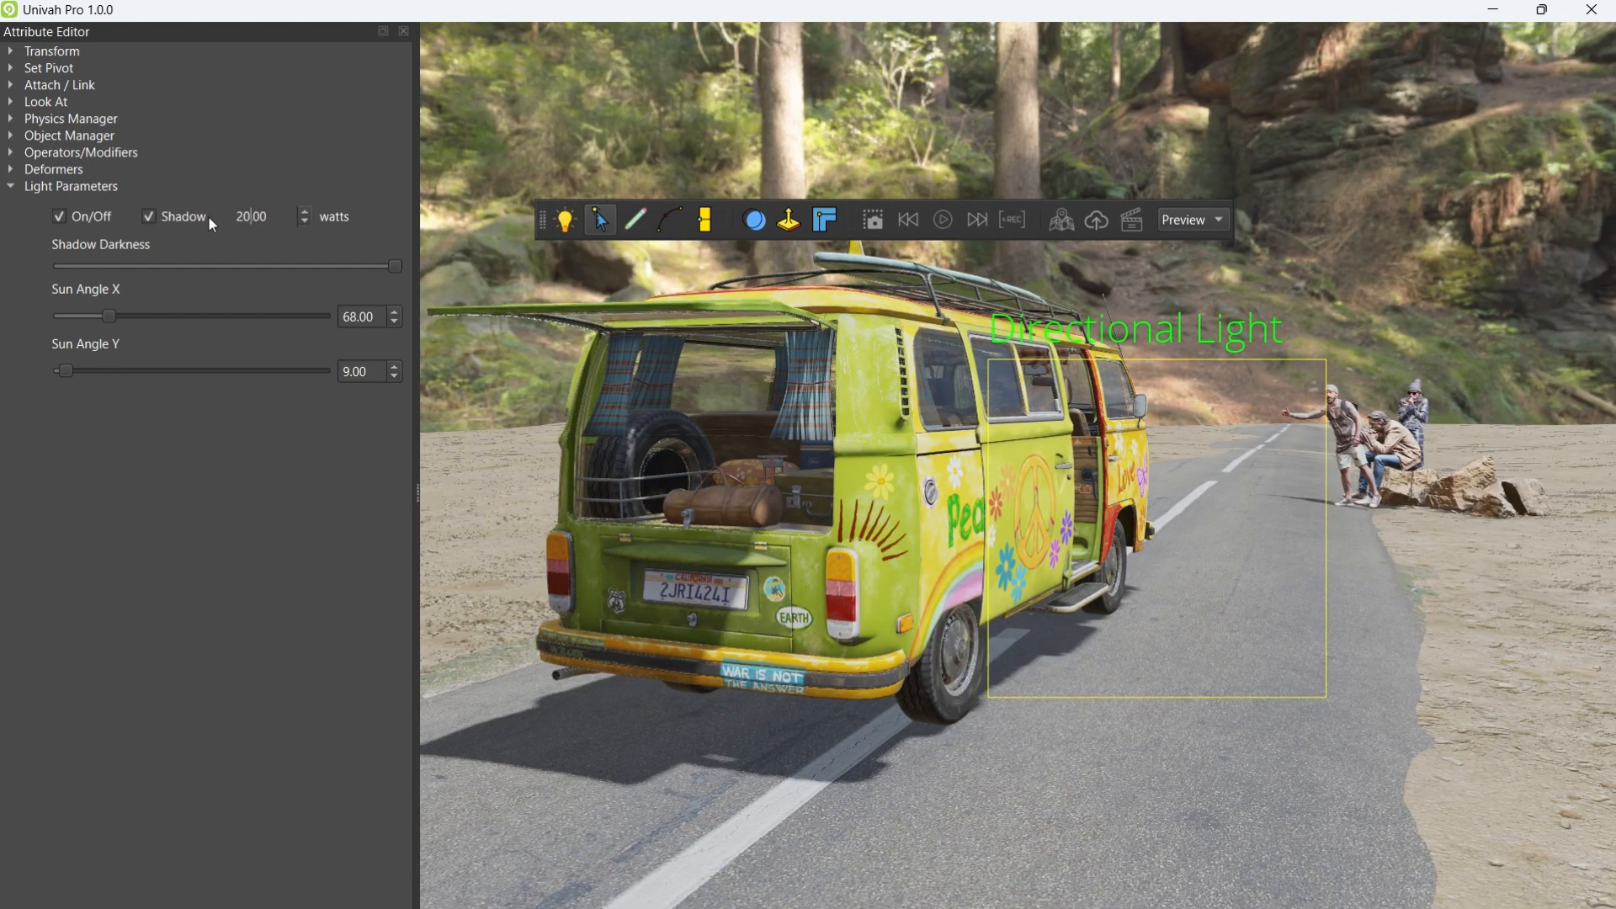
pyautogui.moveTo(864, 448); pyautogui.dragTo(757, 656, button='right')
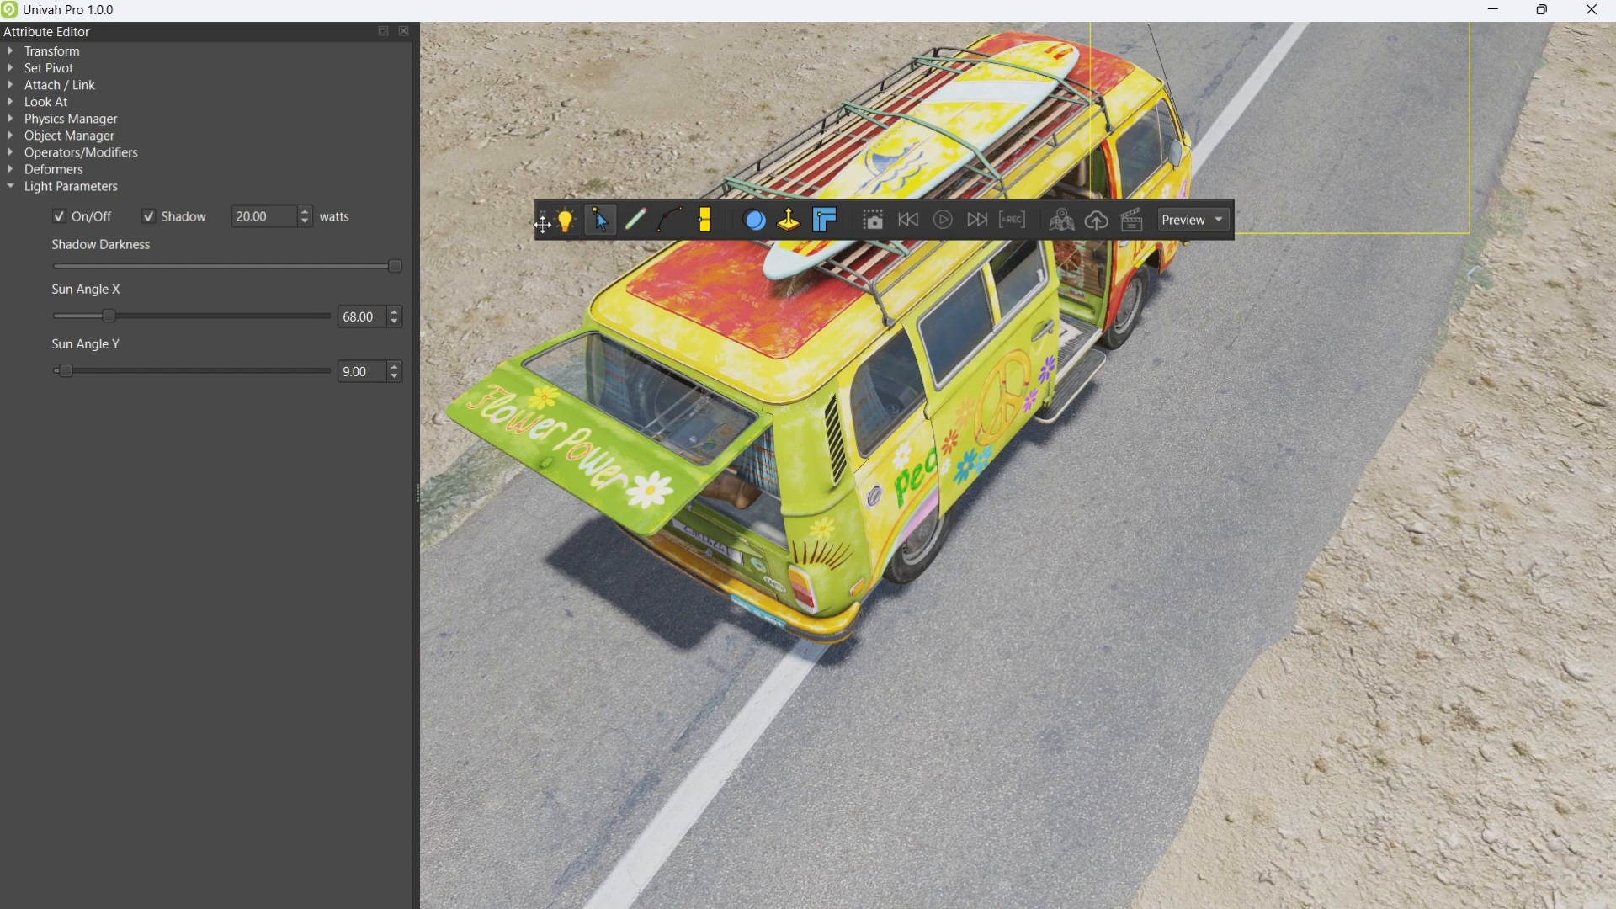
pyautogui.moveTo(541, 220); pyautogui.dragTo(25, 454)
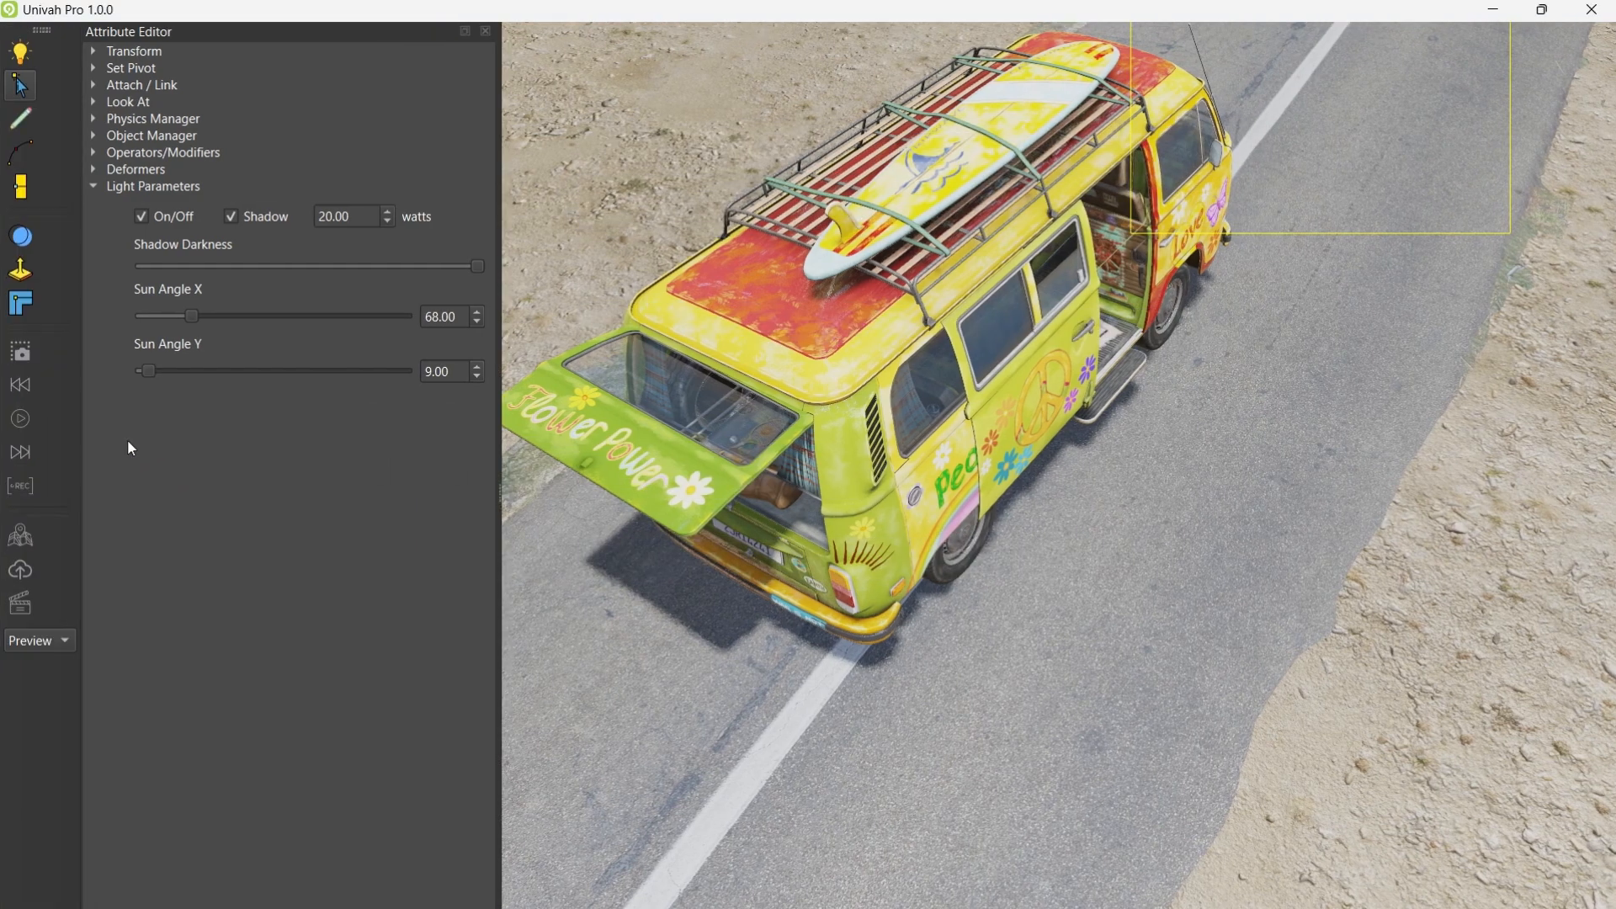
pyautogui.moveTo(845, 546); pyautogui.dragTo(776, 486, button='right')
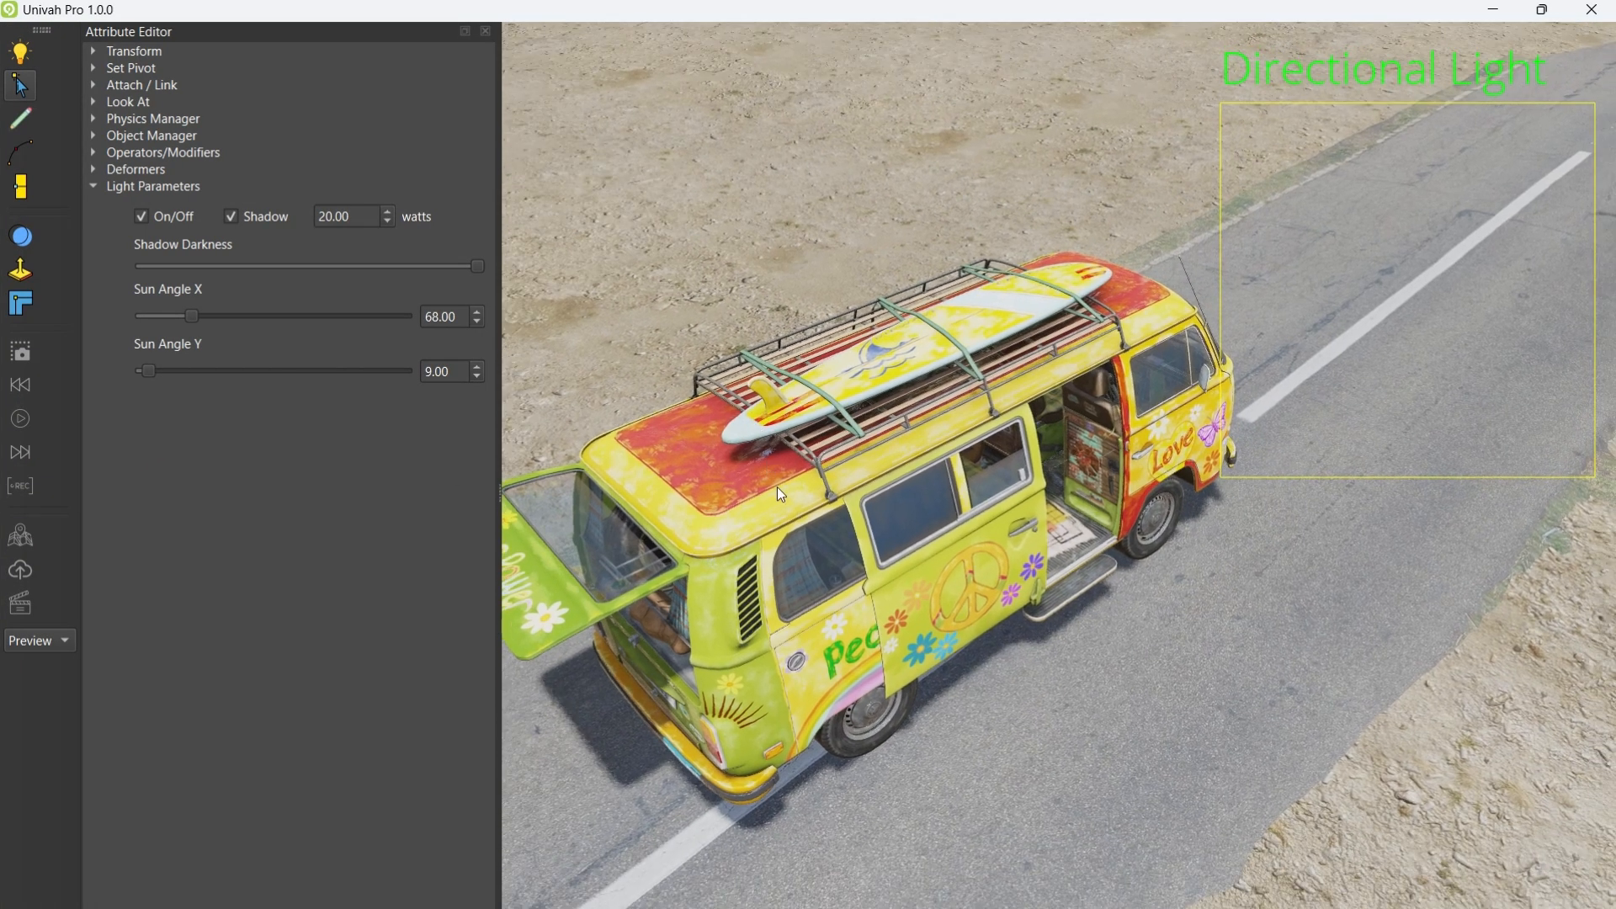
# Step: Toggle the scene lighting off and on, then set the sun power to 1000 watts
pyautogui.click(21, 53)
pyautogui.click(21, 54)
pyautogui.moveTo(951, 335); pyautogui.dragTo(1061, 340, button='right')
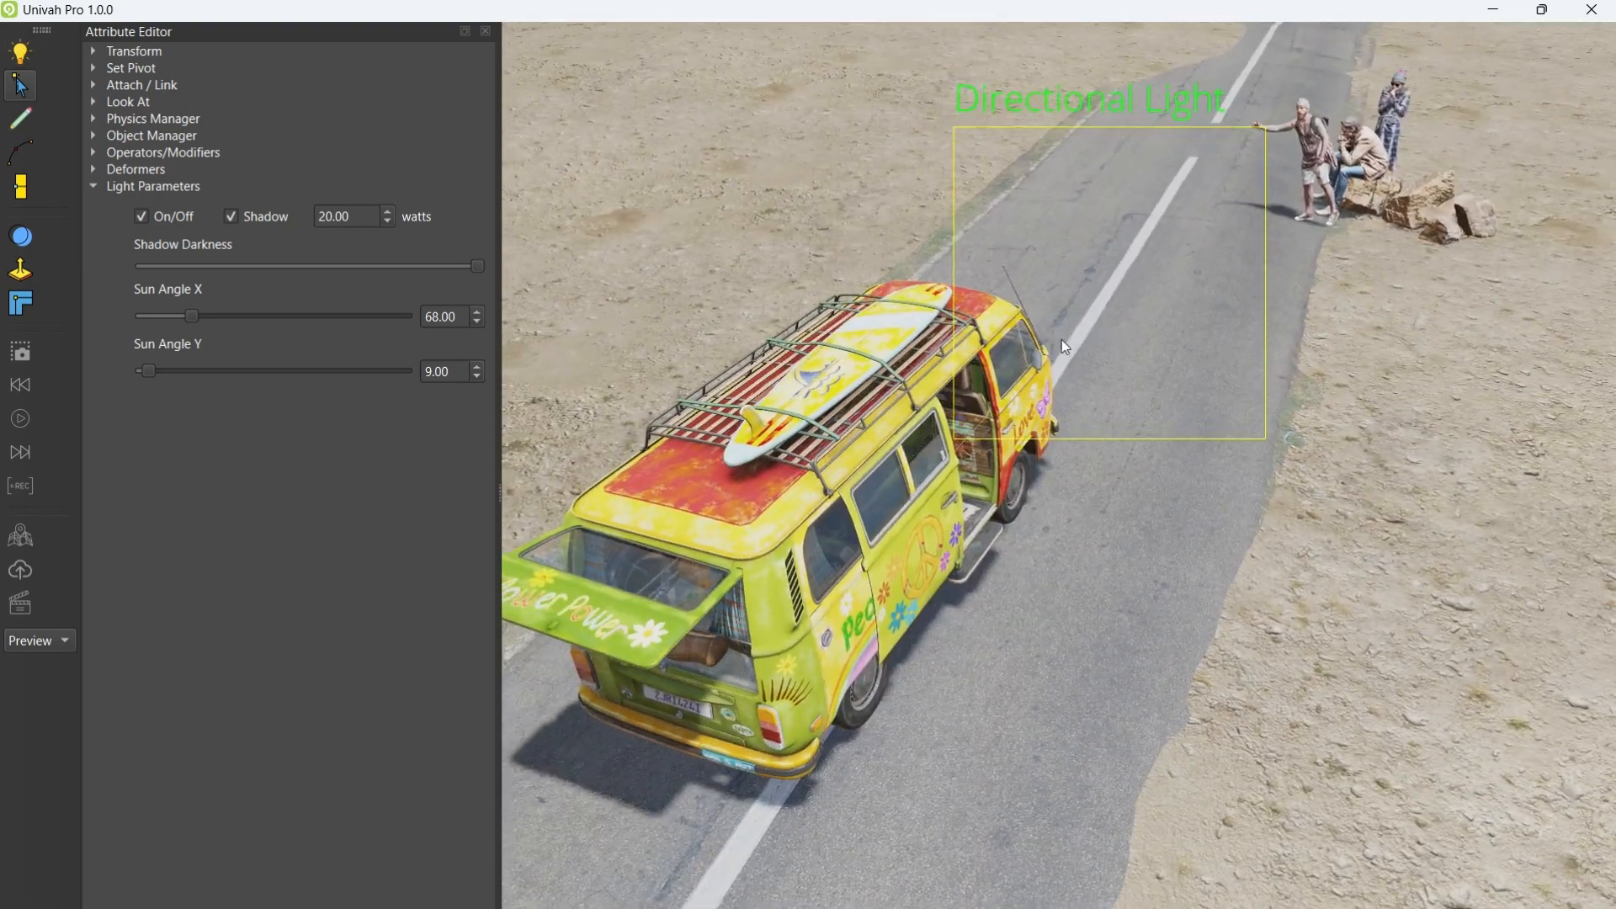
pyautogui.moveTo(353, 220); pyautogui.dragTo(295, 216)
pyautogui.write('1000')
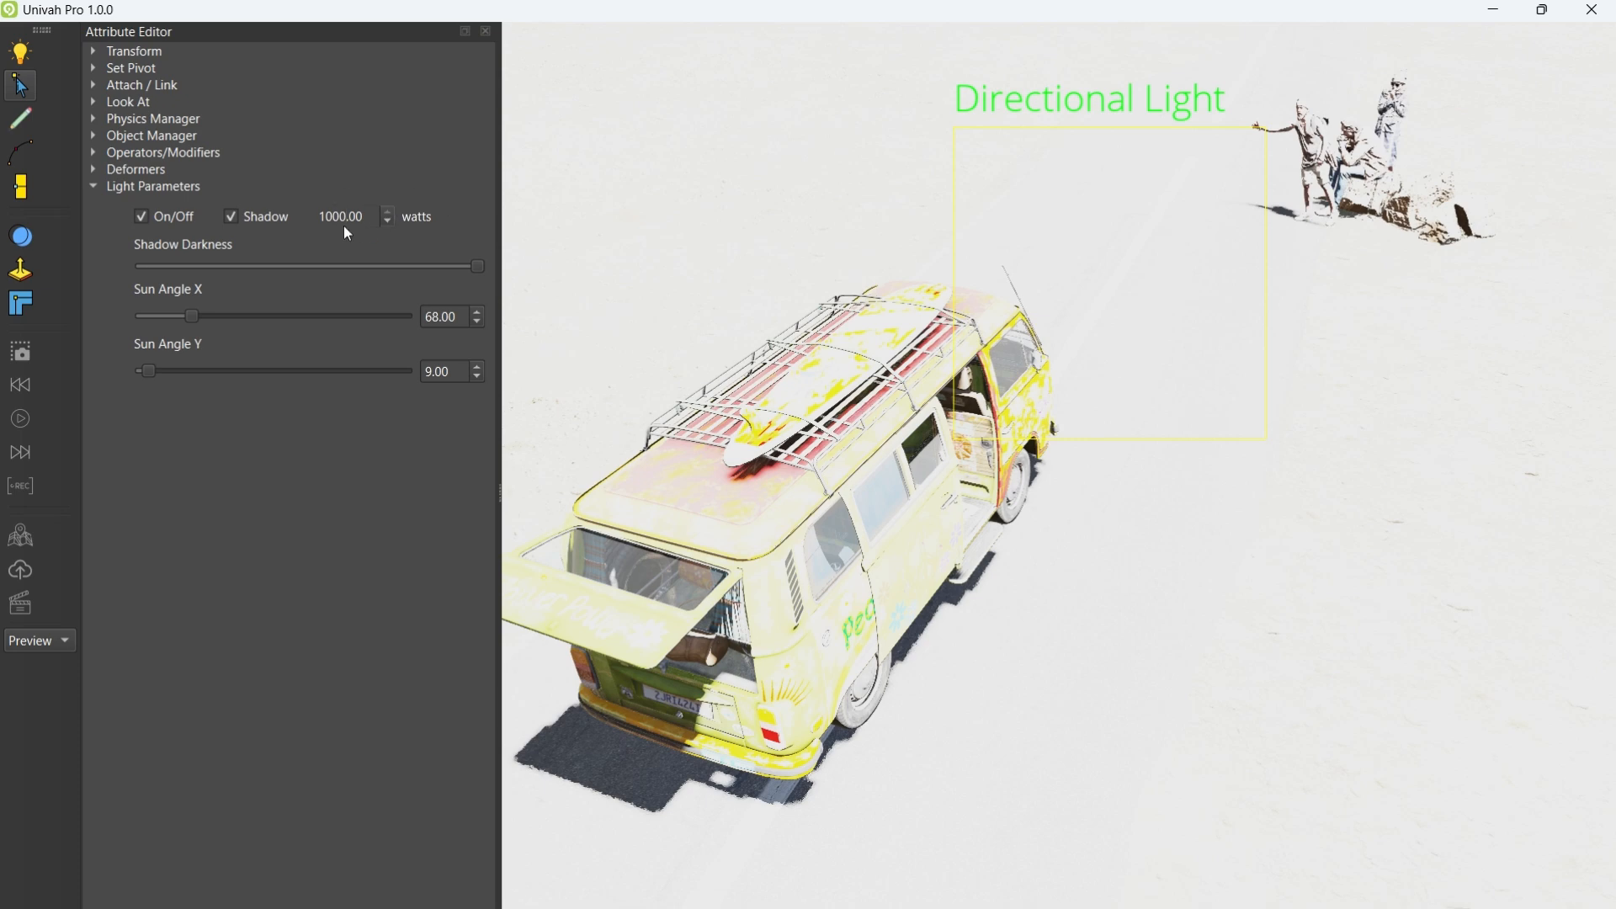
# Step: Switch the sun light, light tool and sun shadows off and back on
pyautogui.moveTo(855, 403); pyautogui.dragTo(880, 337, button='right')
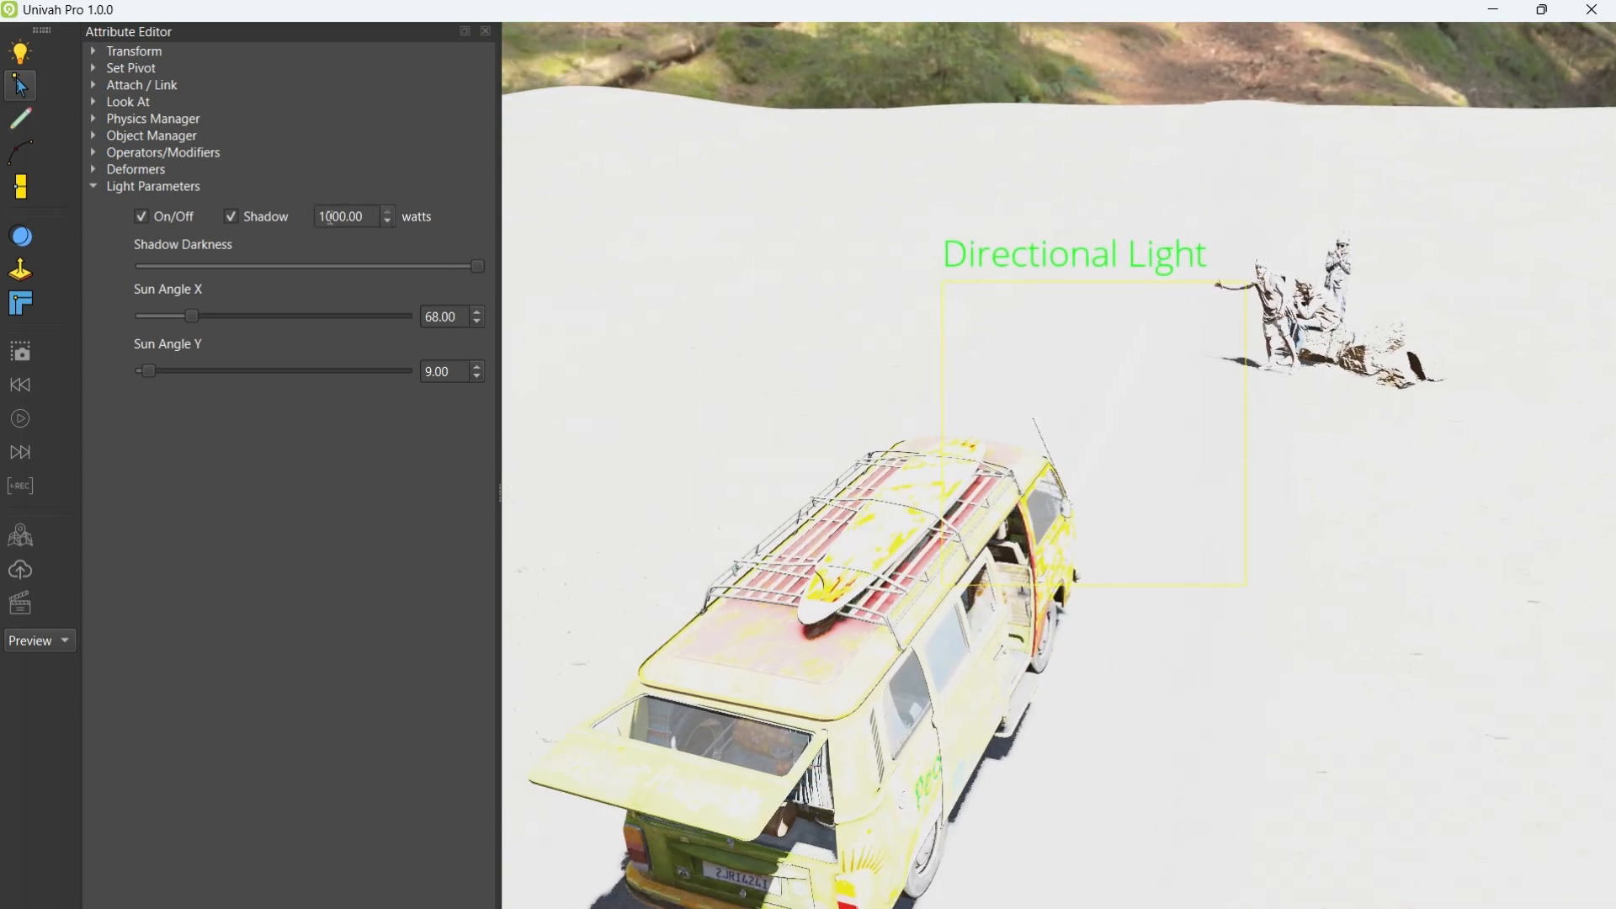
pyautogui.click(140, 217)
pyautogui.click(141, 218)
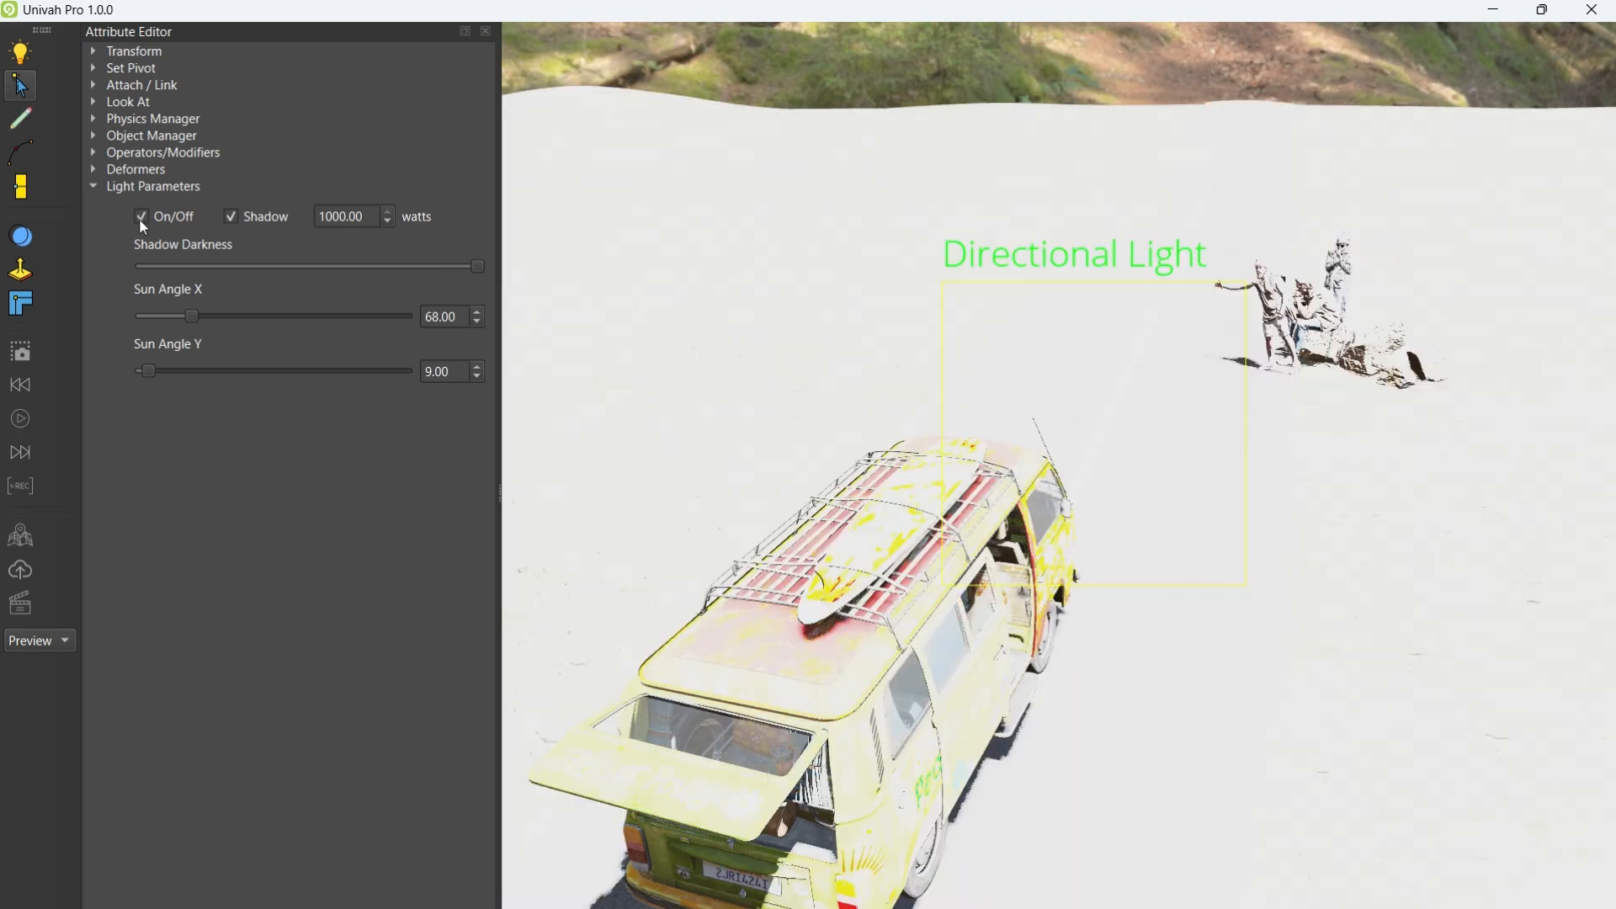
pyautogui.click(23, 58)
pyautogui.click(24, 57)
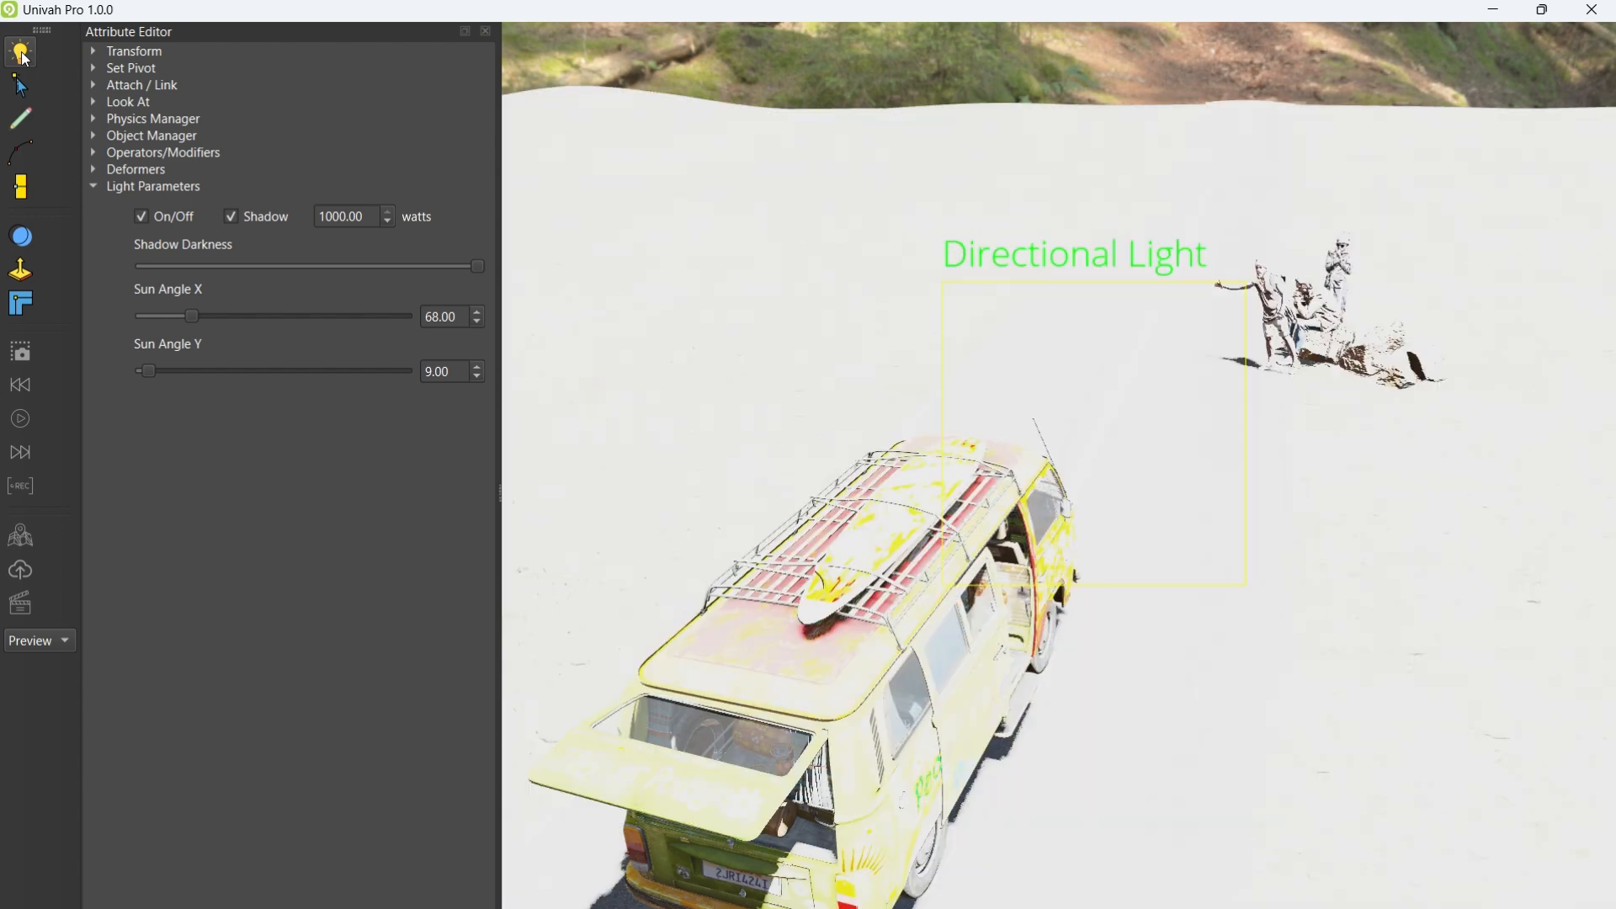
pyautogui.click(233, 217)
pyautogui.click(233, 216)
# Step: Set the sun to 10 watts, then dim it to 4 watts
pyautogui.moveTo(364, 213); pyautogui.dragTo(252, 208)
pyautogui.write('10')
pyautogui.press('Return')
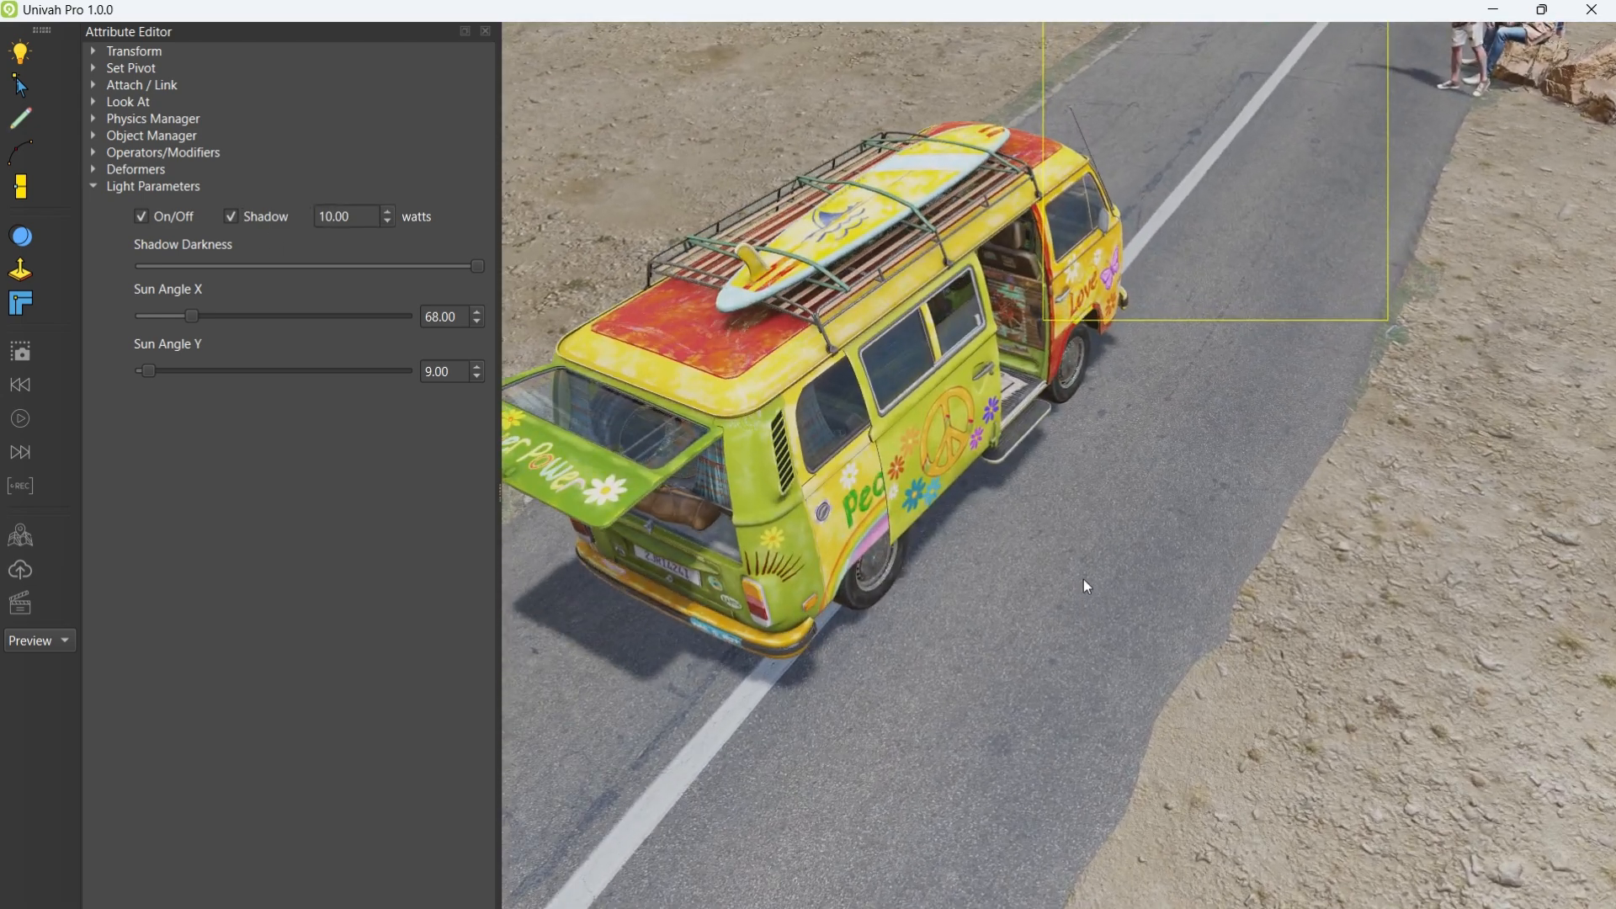
pyautogui.moveTo(360, 215); pyautogui.dragTo(300, 210)
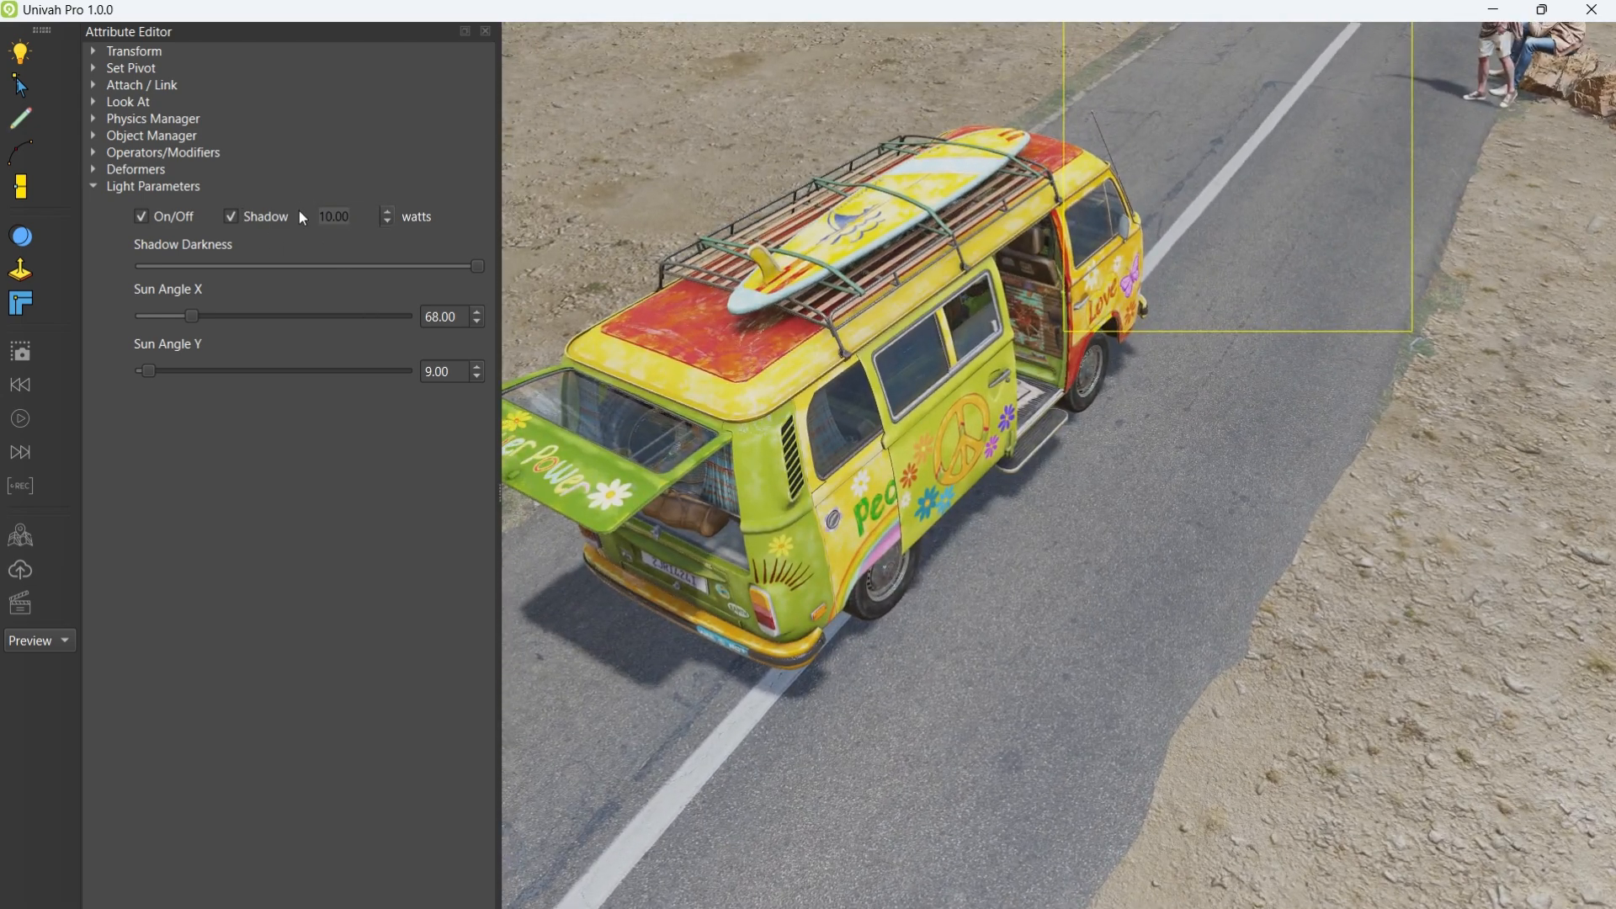
pyautogui.write('4')
pyautogui.press('Return')
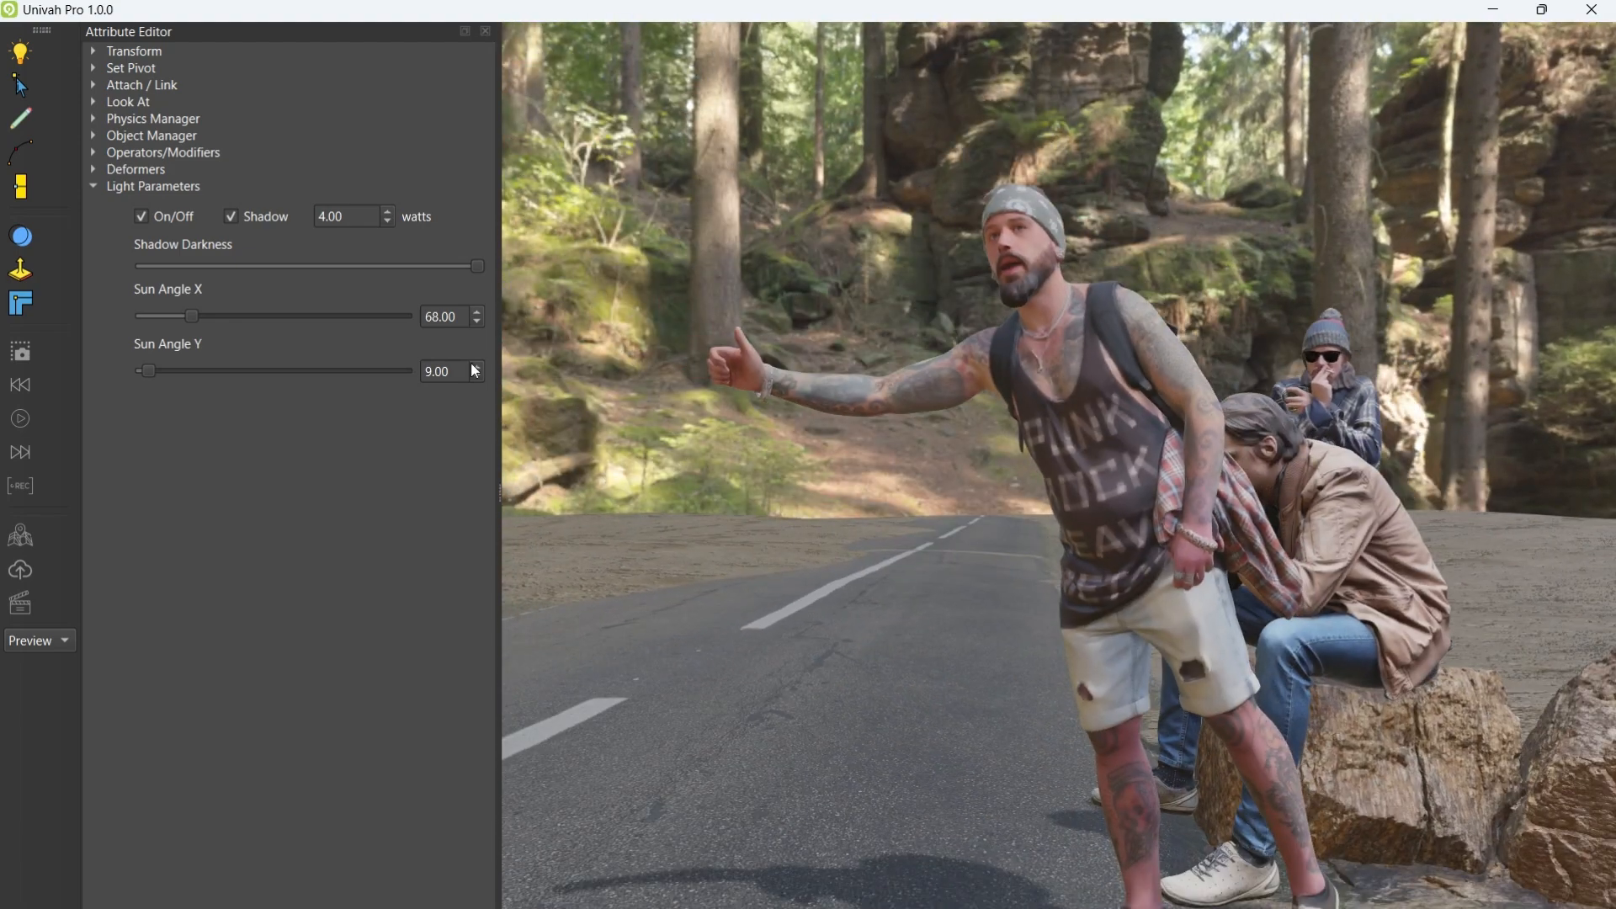
# Step: Return the sun power to 10 watts and orbit to the van's right side
pyautogui.doubleClick(322, 216)
pyautogui.write('10')
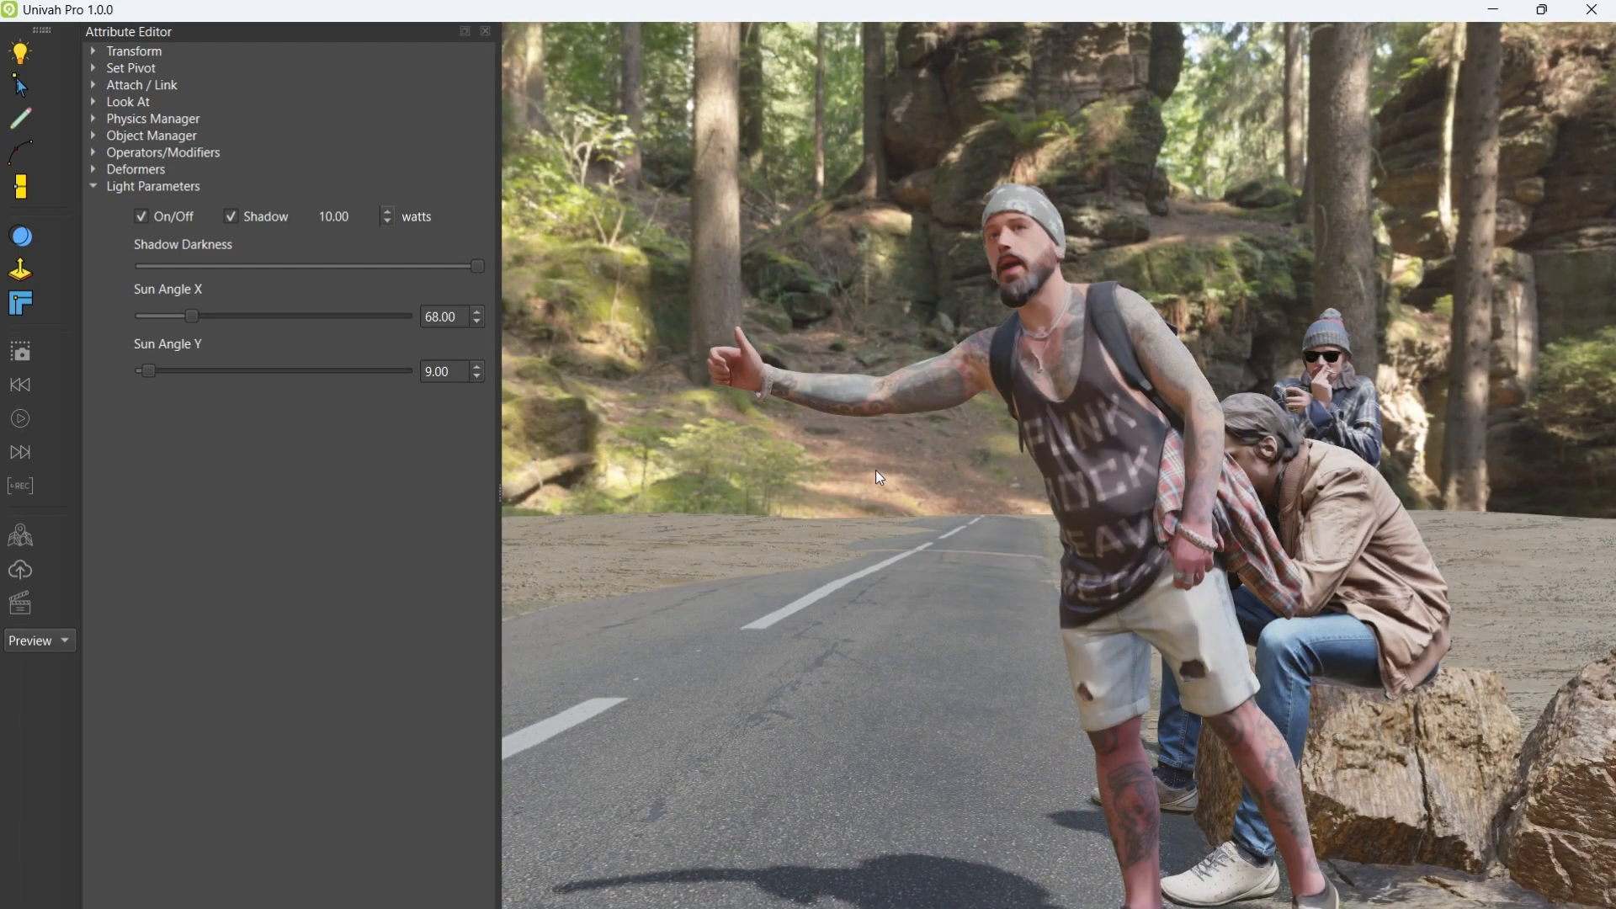
pyautogui.moveTo(875, 470); pyautogui.dragTo(1007, 653, button='middle')
pyautogui.scroll(-8, 1032, 552)
pyautogui.moveTo(973, 685); pyautogui.dragTo(965, 665, button='middle')
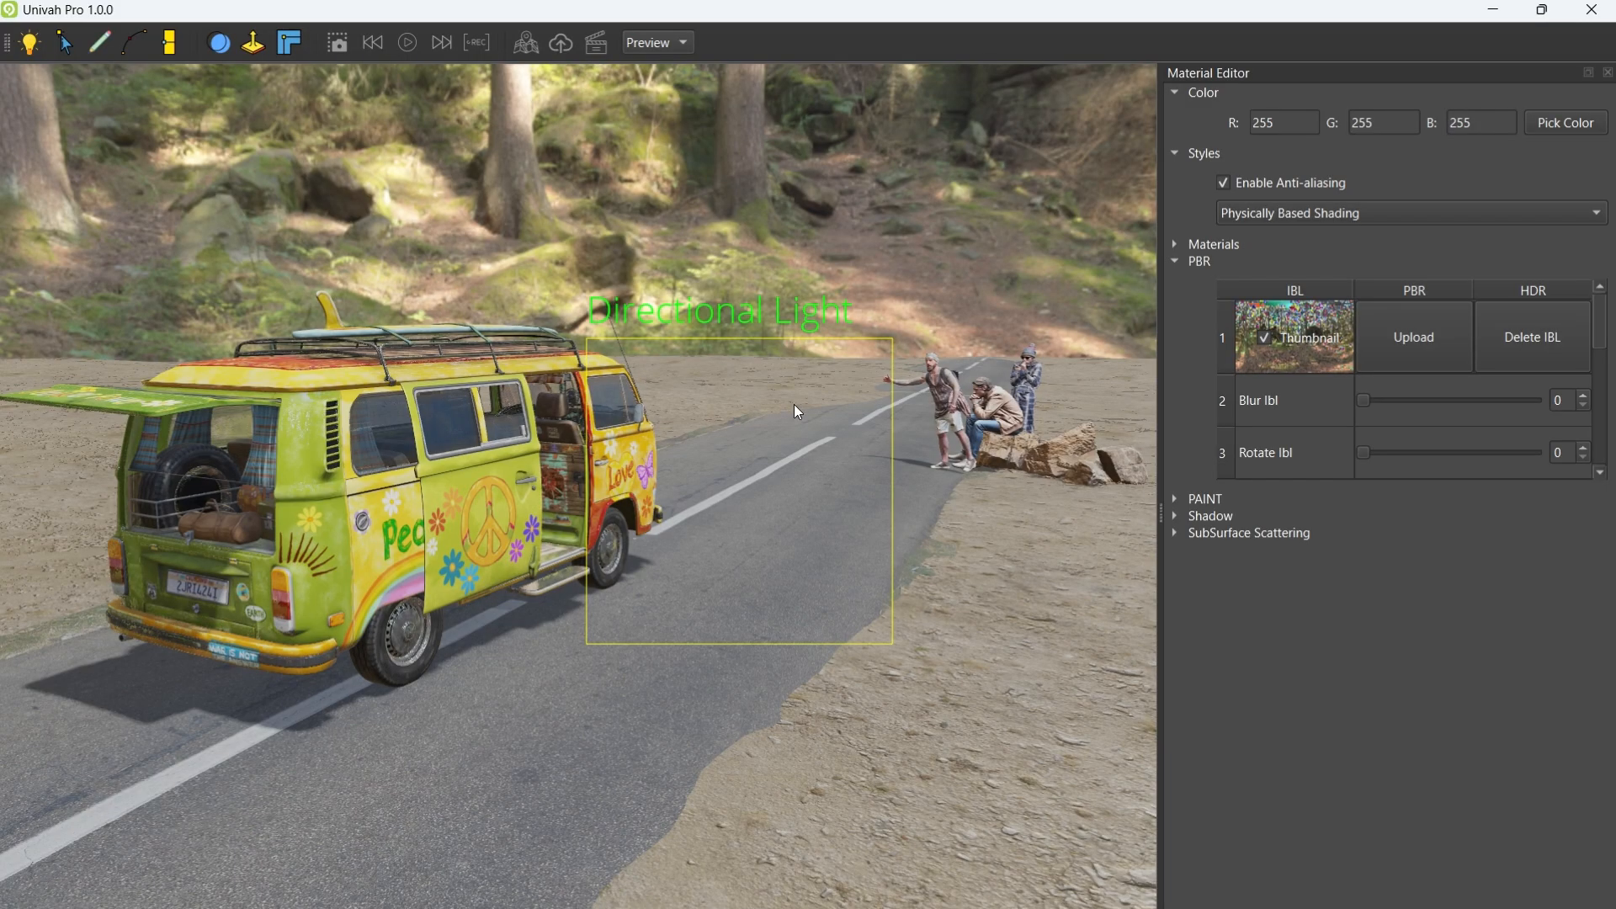
# Step: Load industrial_sunset_puresky_4k.hdr as the environment, close the Material Editor, and frame the whole van
pyautogui.scroll(5, 794, 404)
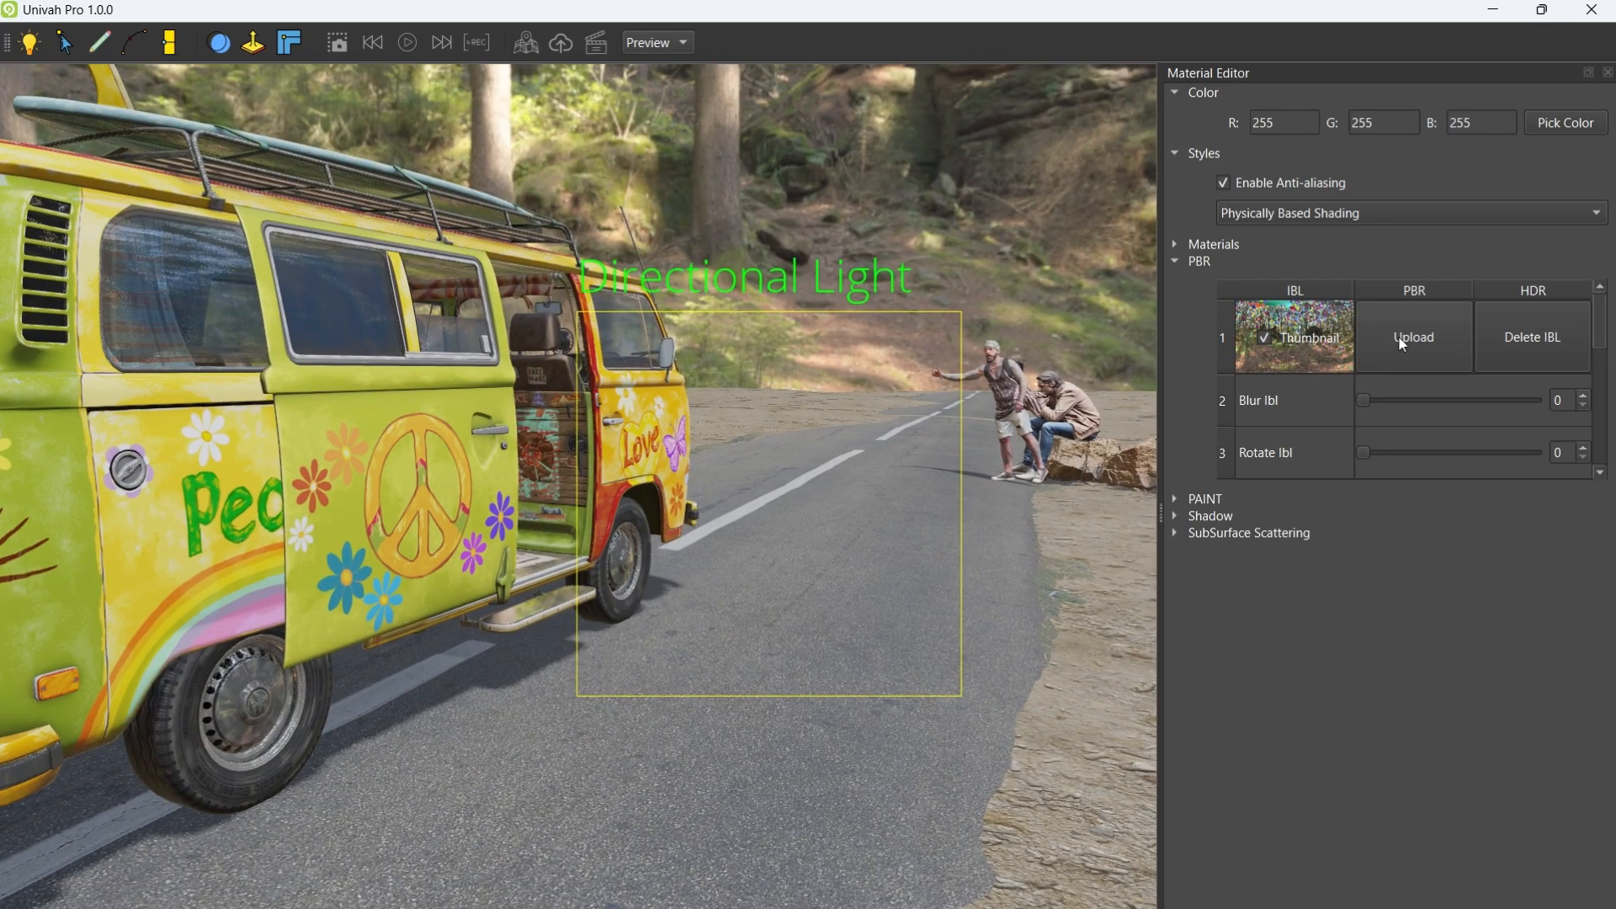
pyautogui.click(1402, 344)
pyautogui.doubleClick(1216, 699)
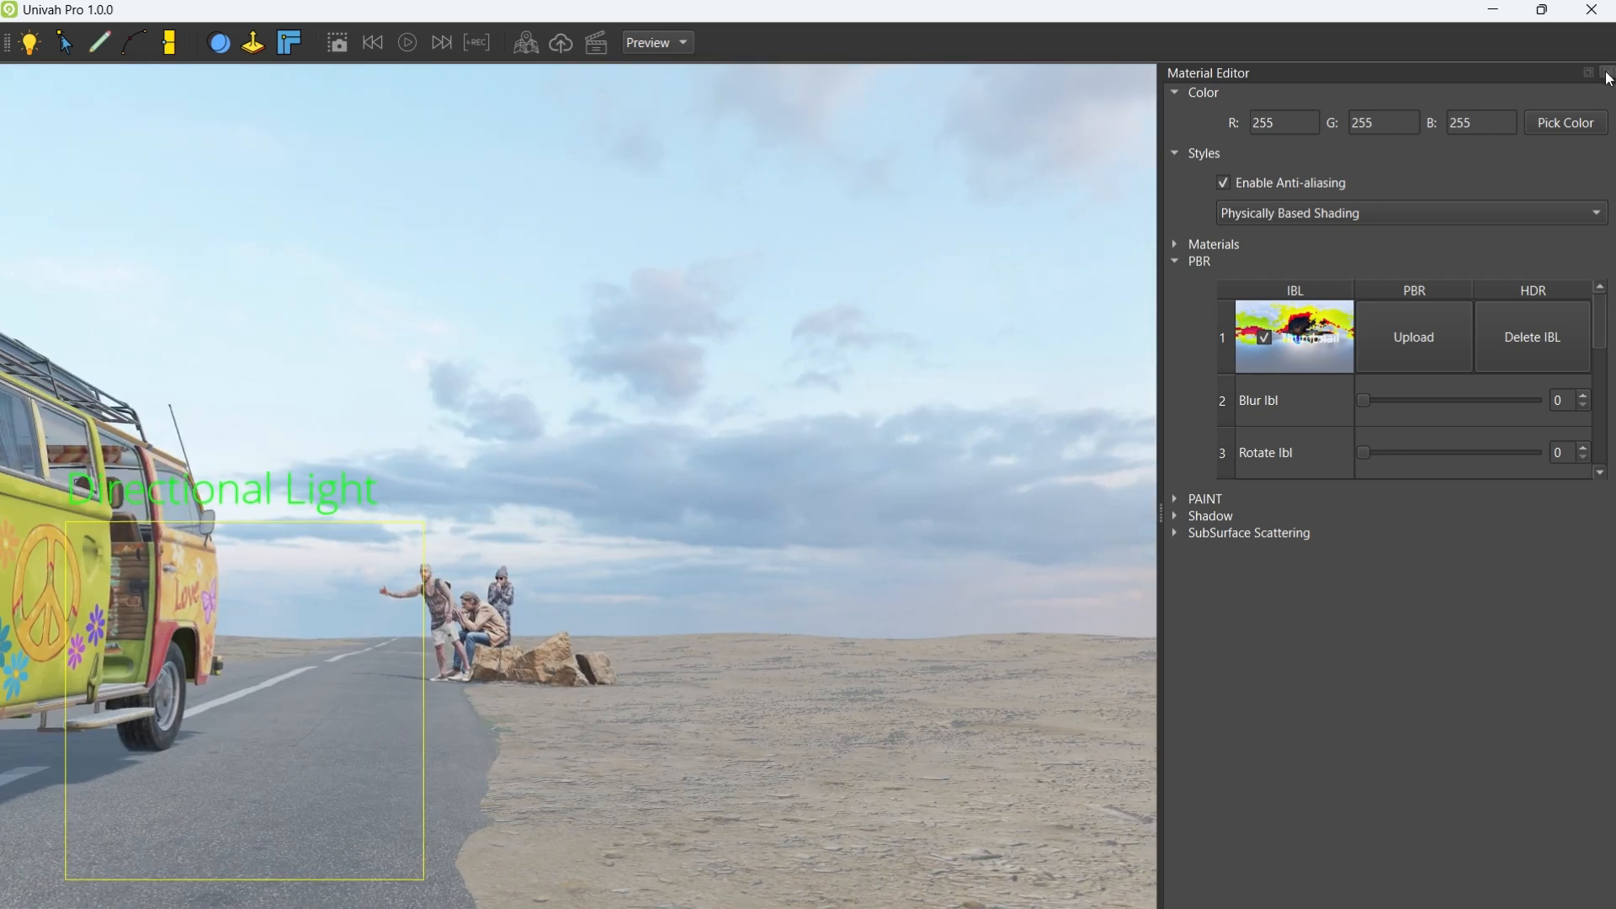
pyautogui.click(1606, 74)
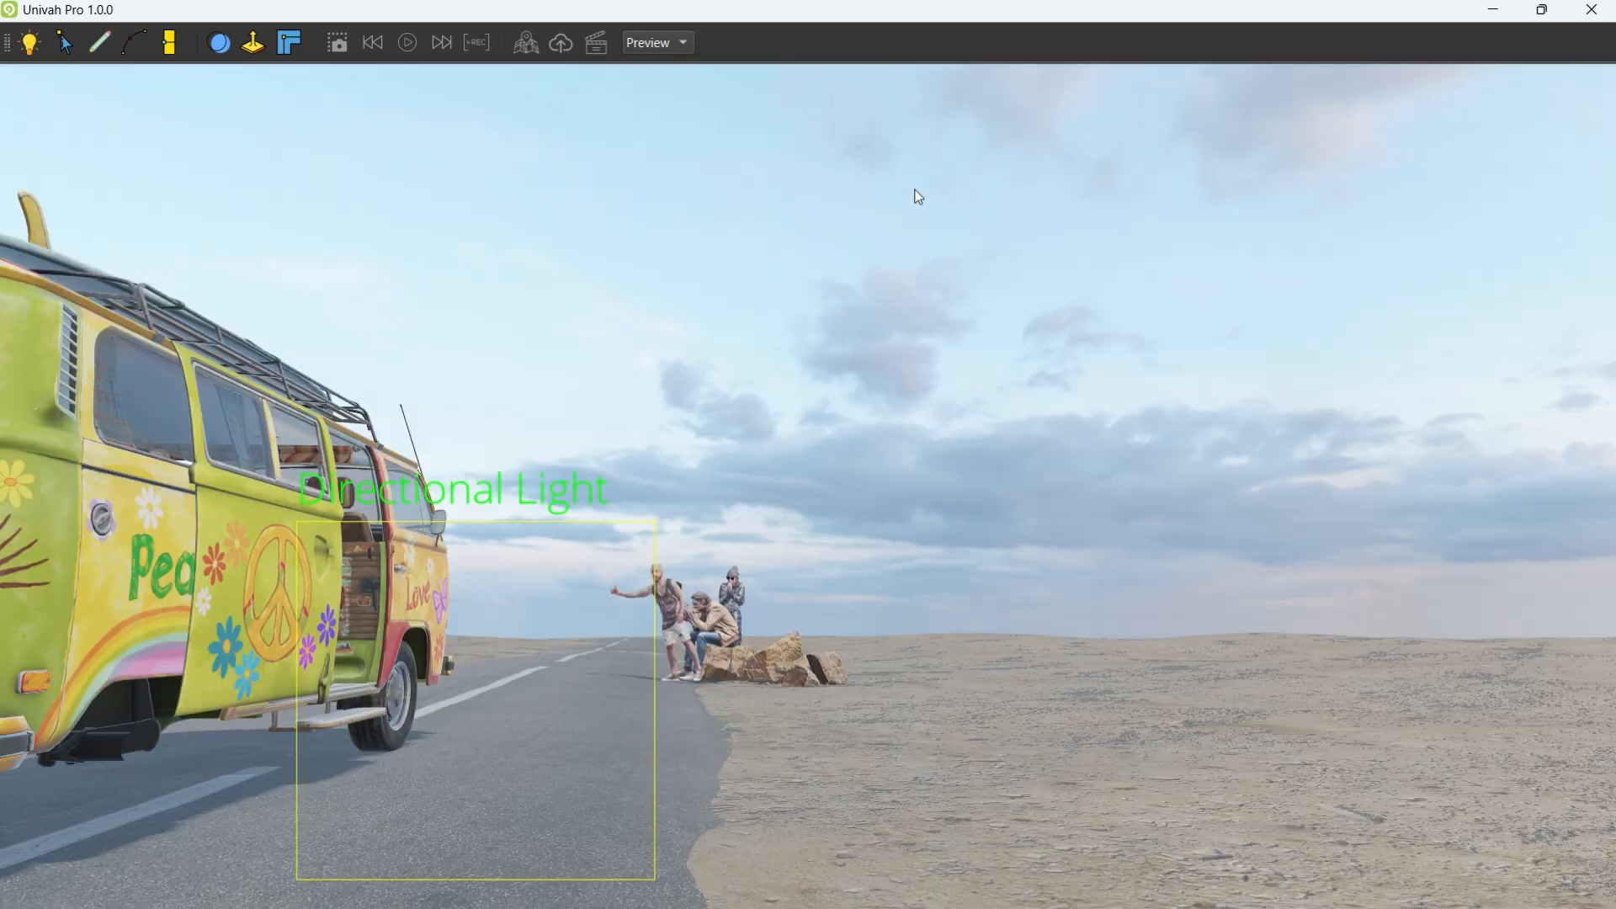
pyautogui.moveTo(825, 190); pyautogui.dragTo(1306, 377, button='right')
# Step: Fly the camera forward past the hitchhikers, tilting up to the sky and back
pyautogui.press('w')
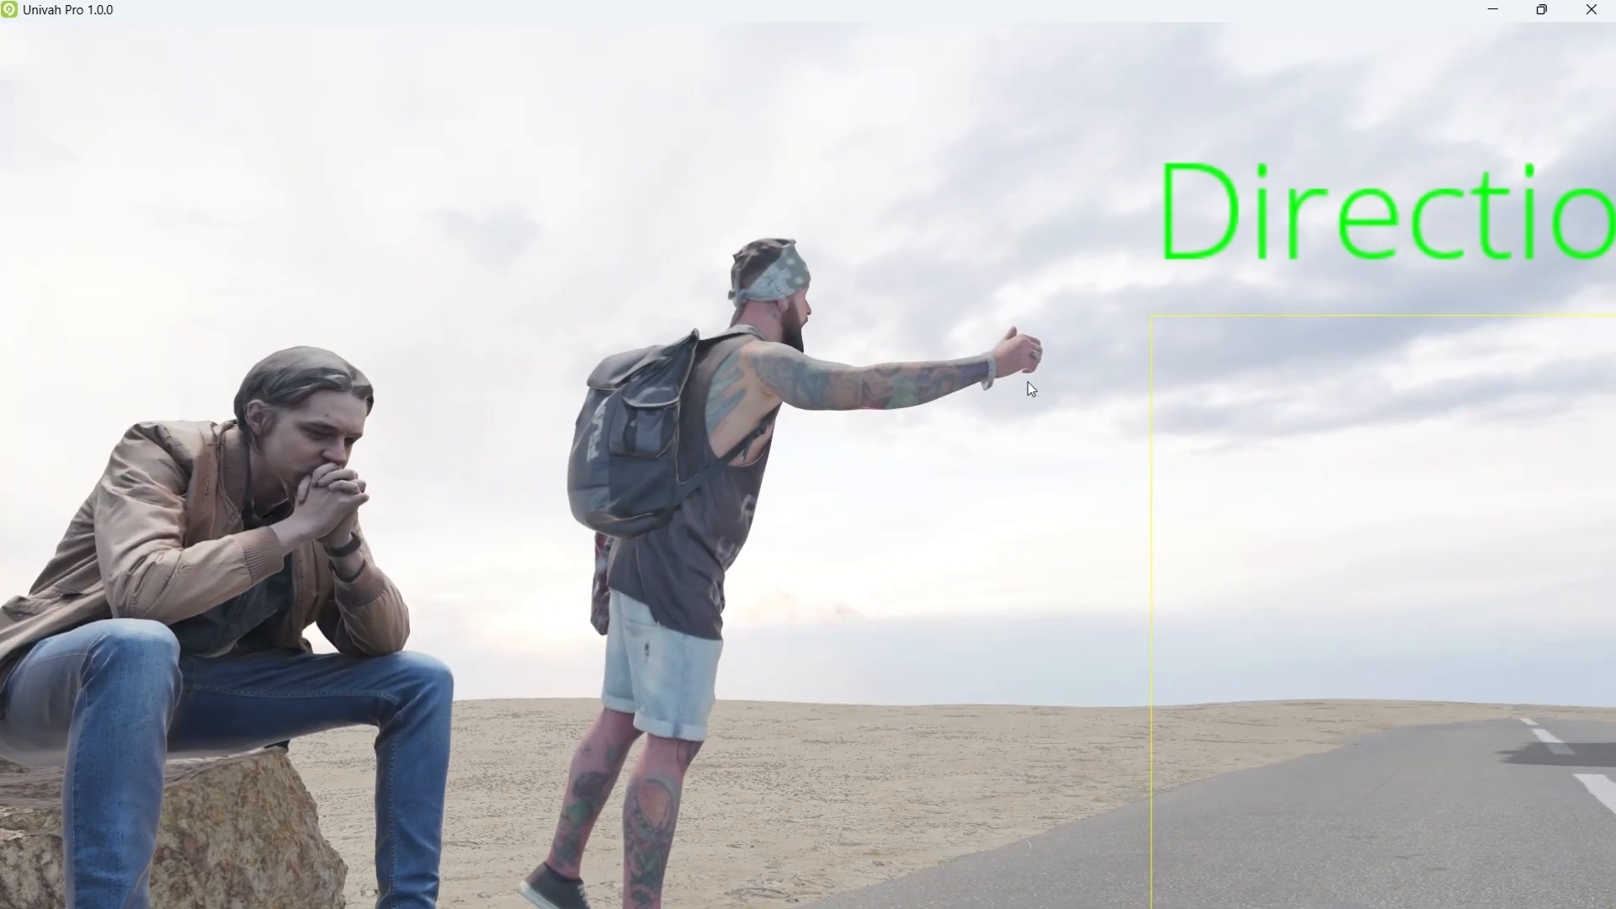
pyautogui.moveTo(1028, 382); pyautogui.dragTo(1247, 441, button='right')
pyautogui.press('s')
pyautogui.press('w')
pyautogui.moveTo(1082, 436); pyautogui.dragTo(1081, 472, button='right')
# Step: Strafe and pull back to frame the van, then reopen the Material Editor and Outliner
pyautogui.press('a')
pyautogui.press('s')
pyautogui.press('a')
pyautogui.press('s')
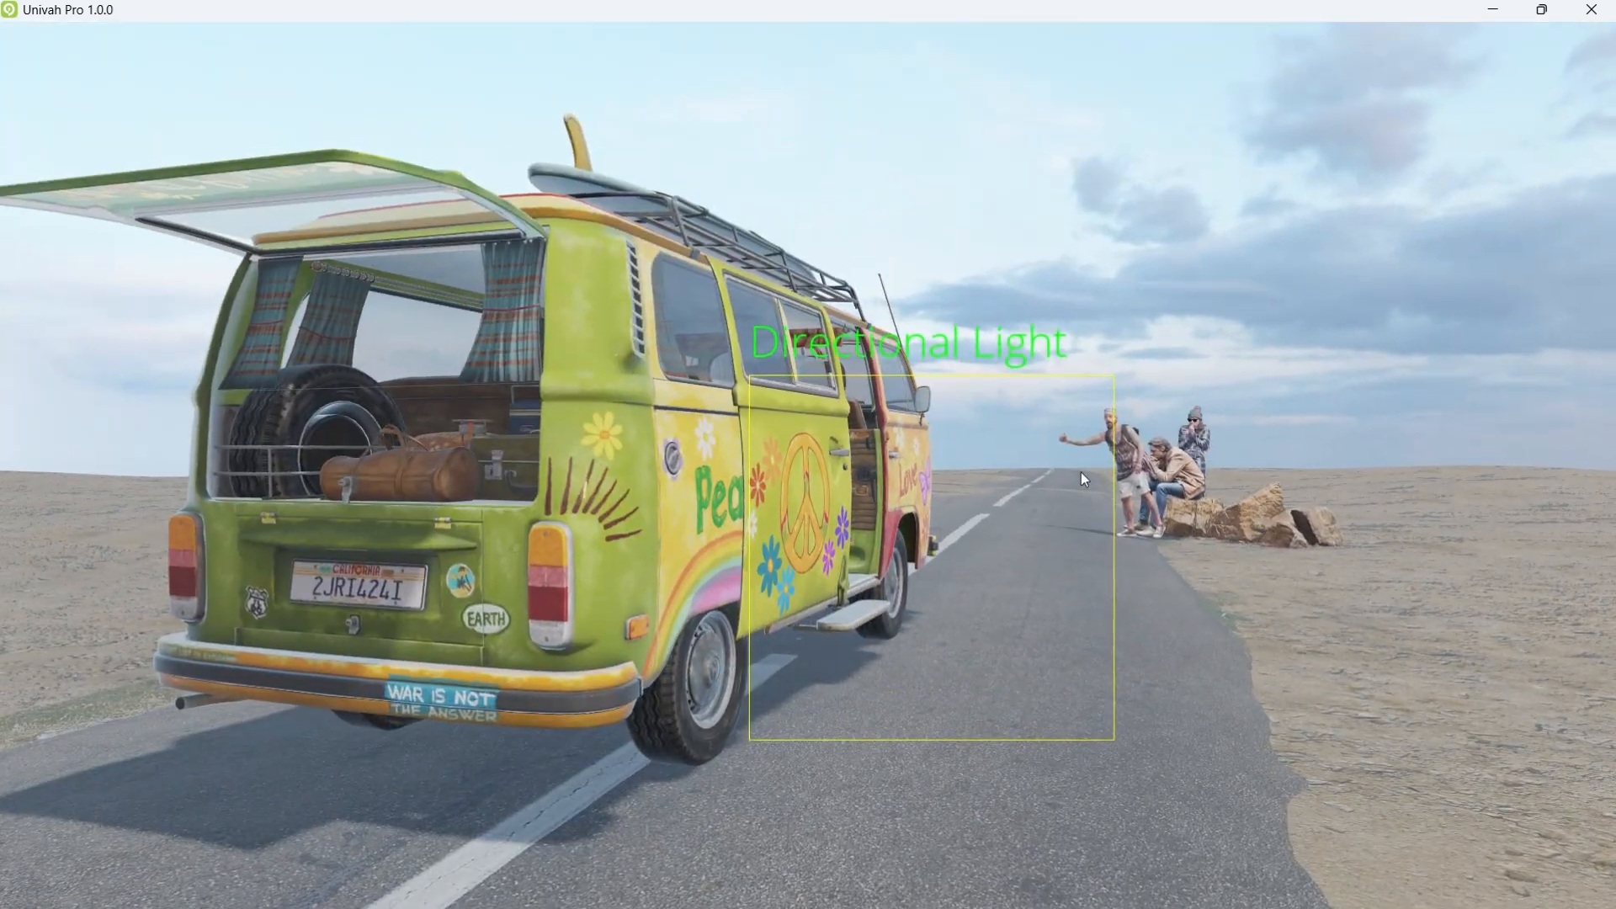
pyautogui.press('m')
pyautogui.press('o')
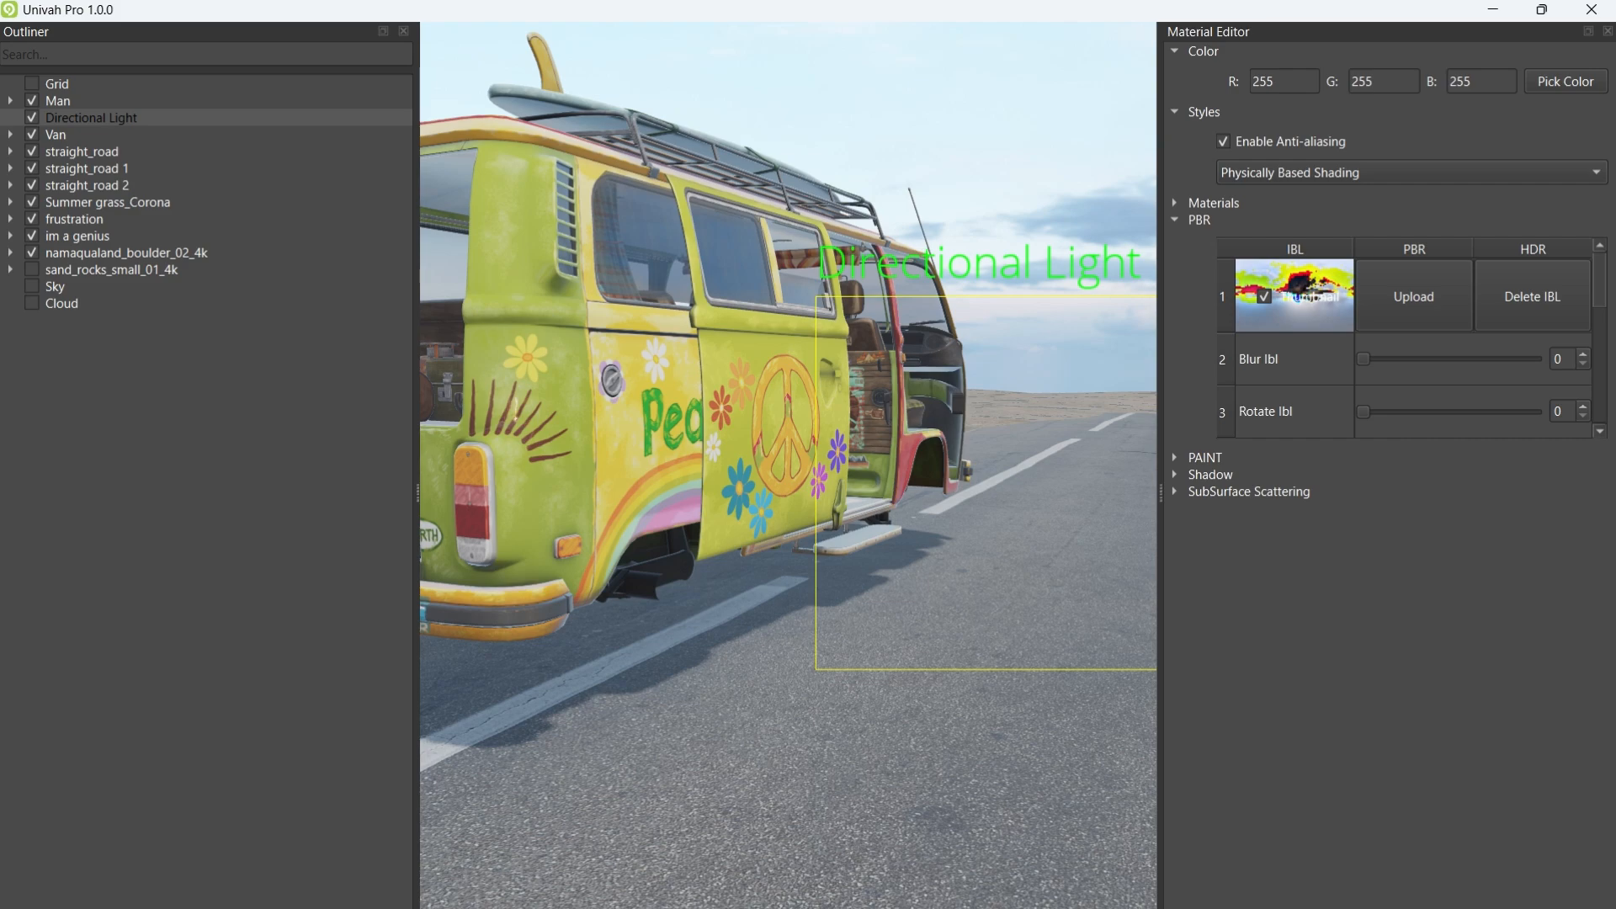
# Step: Dock the sun light parameters and Outliner on the right above the Material Editor
pyautogui.press('a')
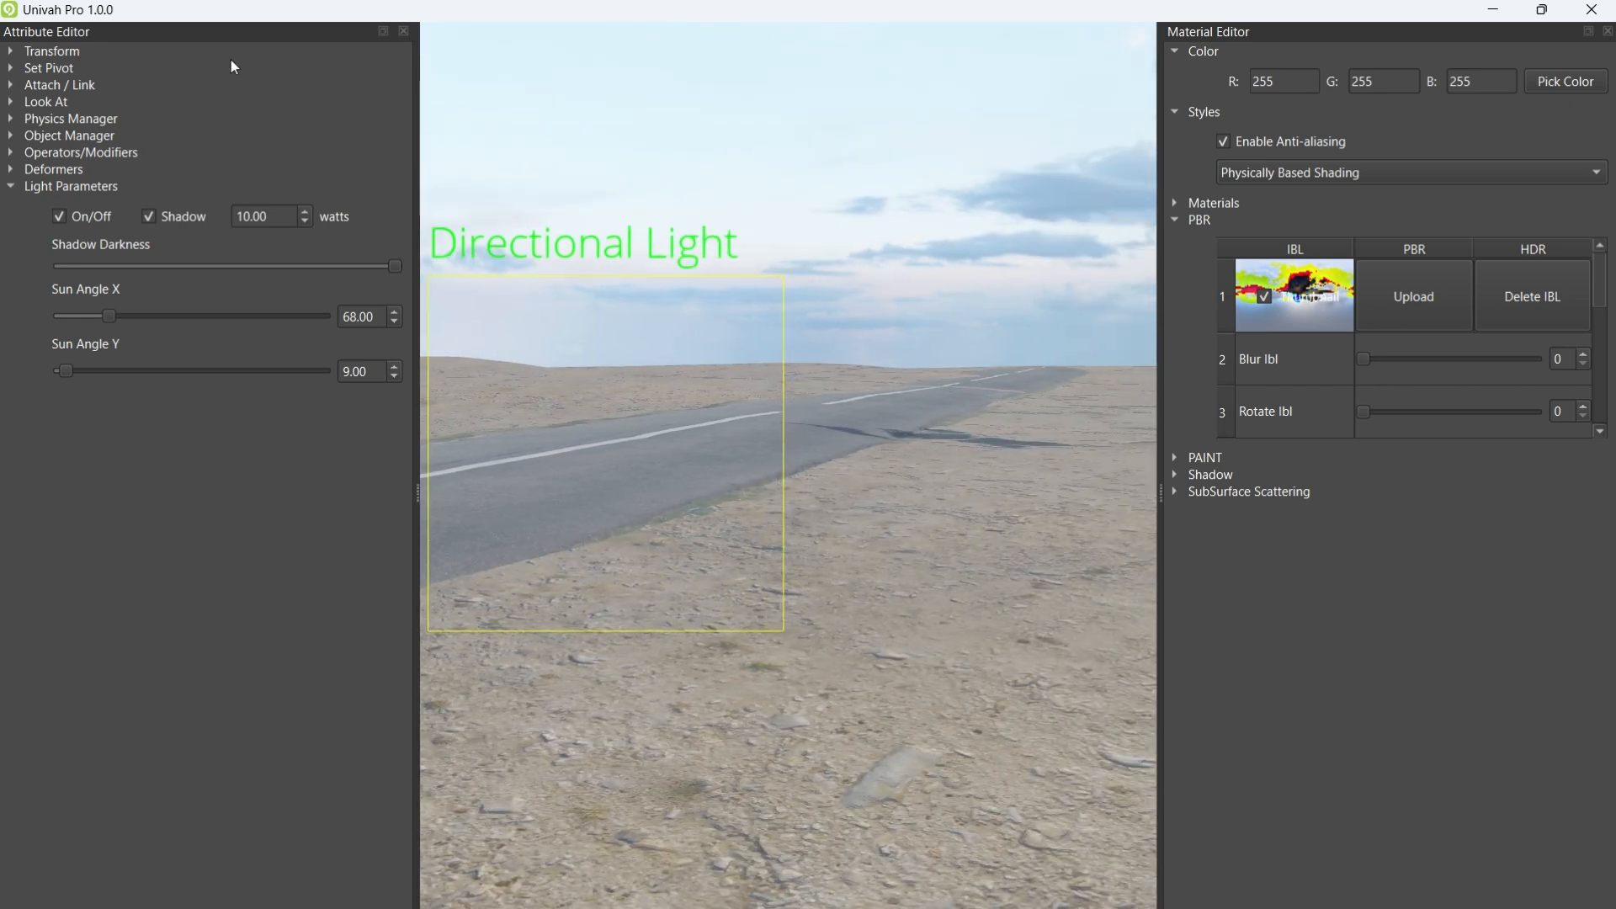
pyautogui.moveTo(181, 53); pyautogui.dragTo(1305, 83)
pyautogui.moveTo(88, 37); pyautogui.dragTo(1313, 330)
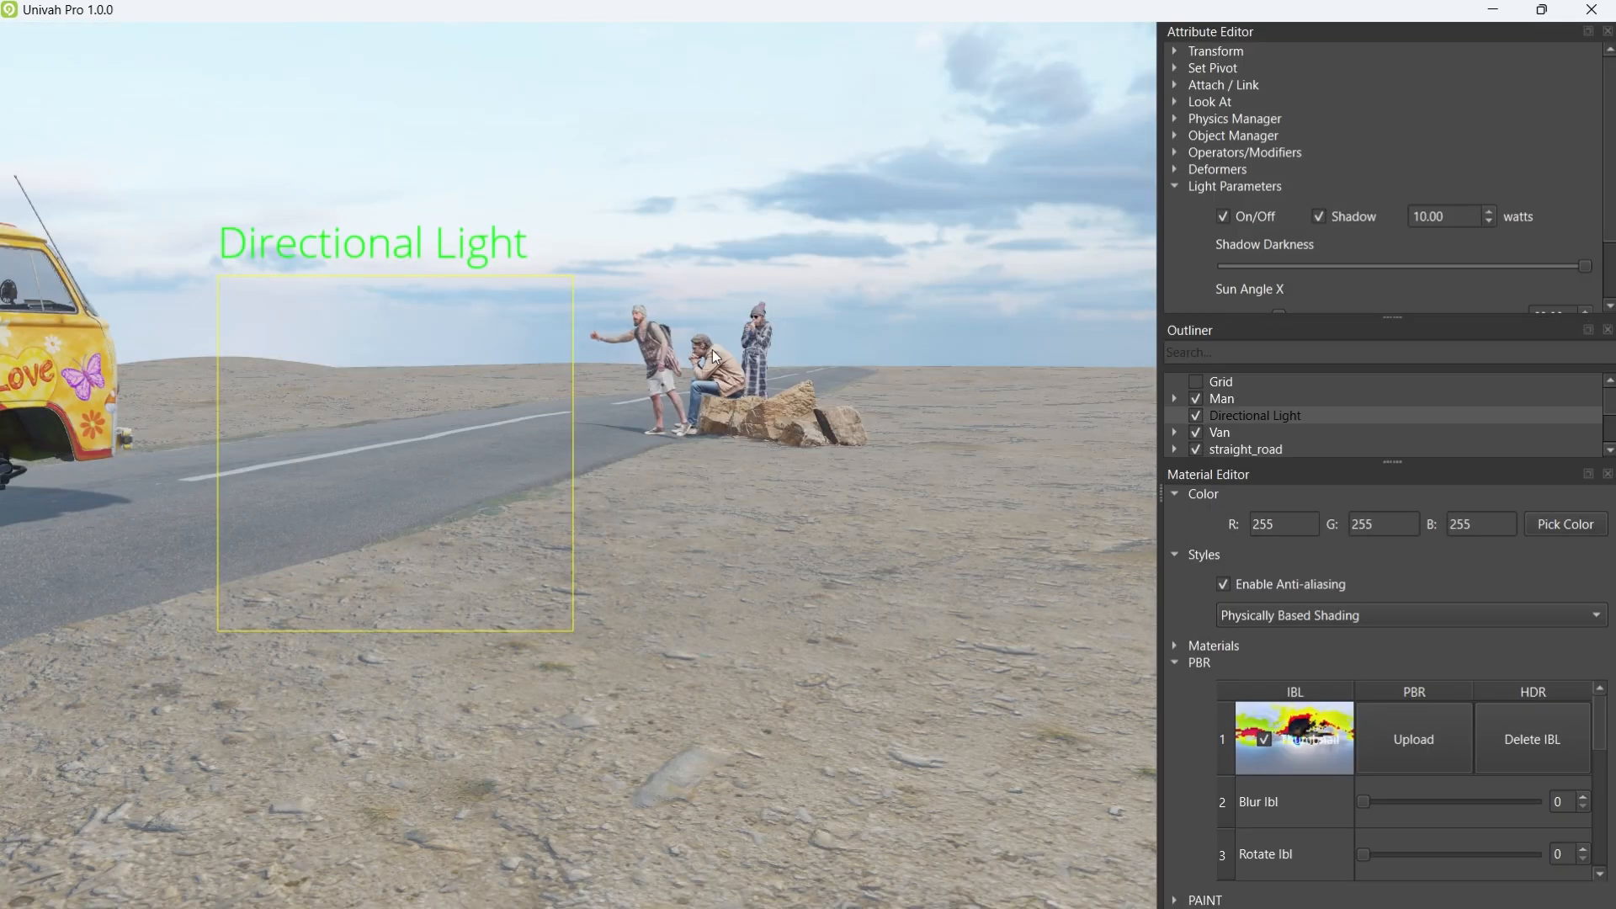
pyautogui.press('capslock')
pyautogui.moveTo(685, 335); pyautogui.dragTo(660, 257, button='right')
pyautogui.press('capslock')
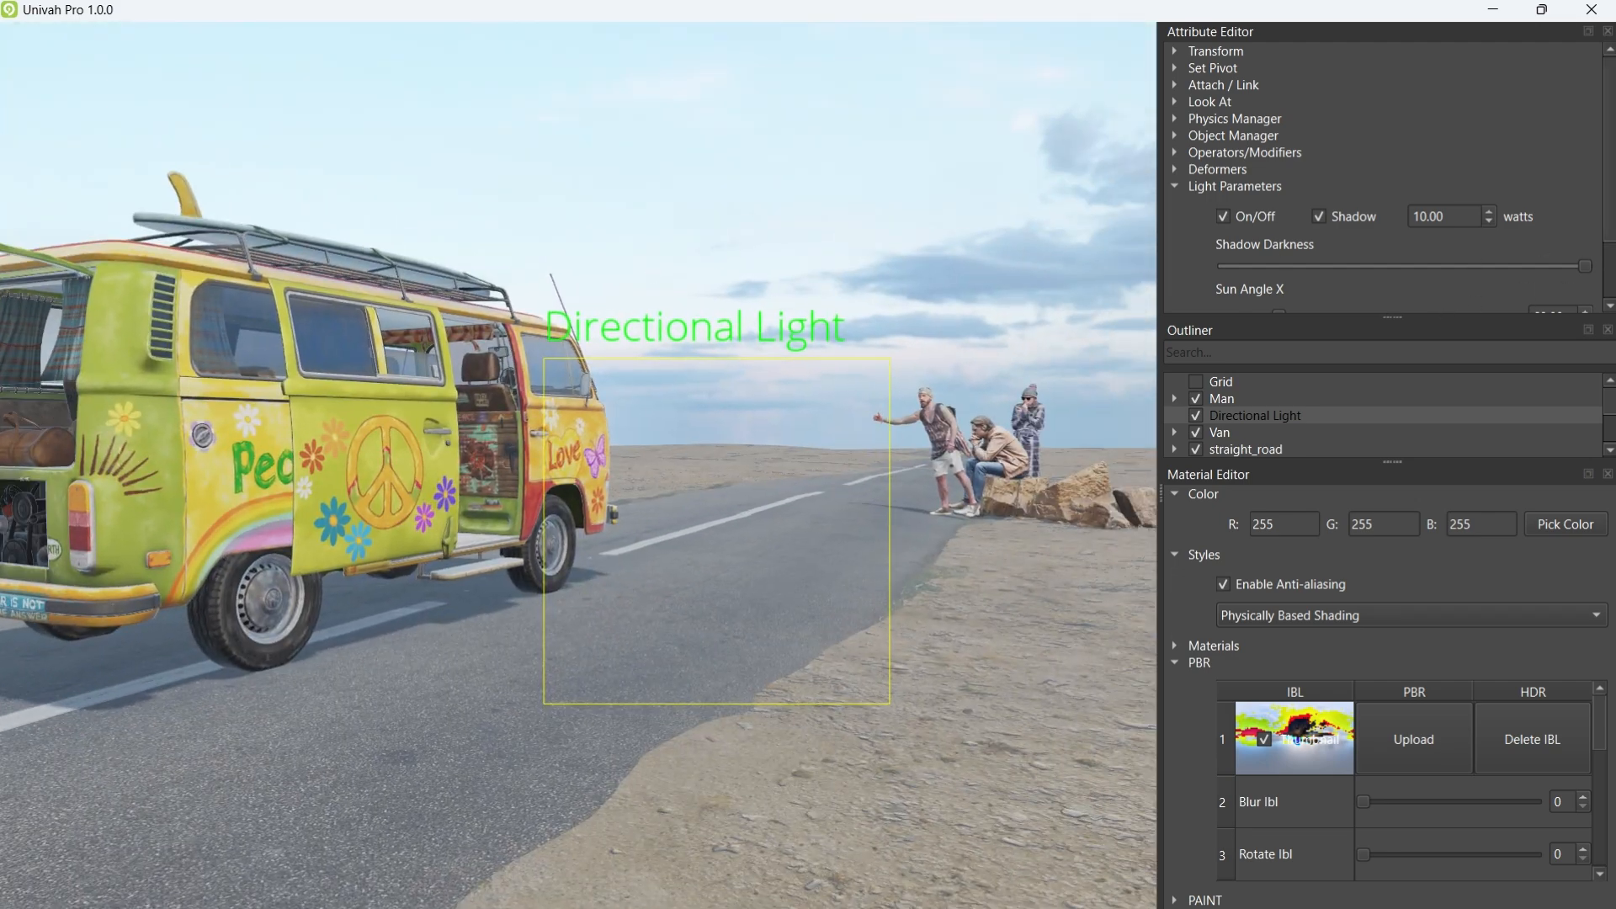
# Step: Load the overcast cloudy sky HDR as the environment and orbit round the van and hitchhikers
pyautogui.scroll(-3, 1608, 260)
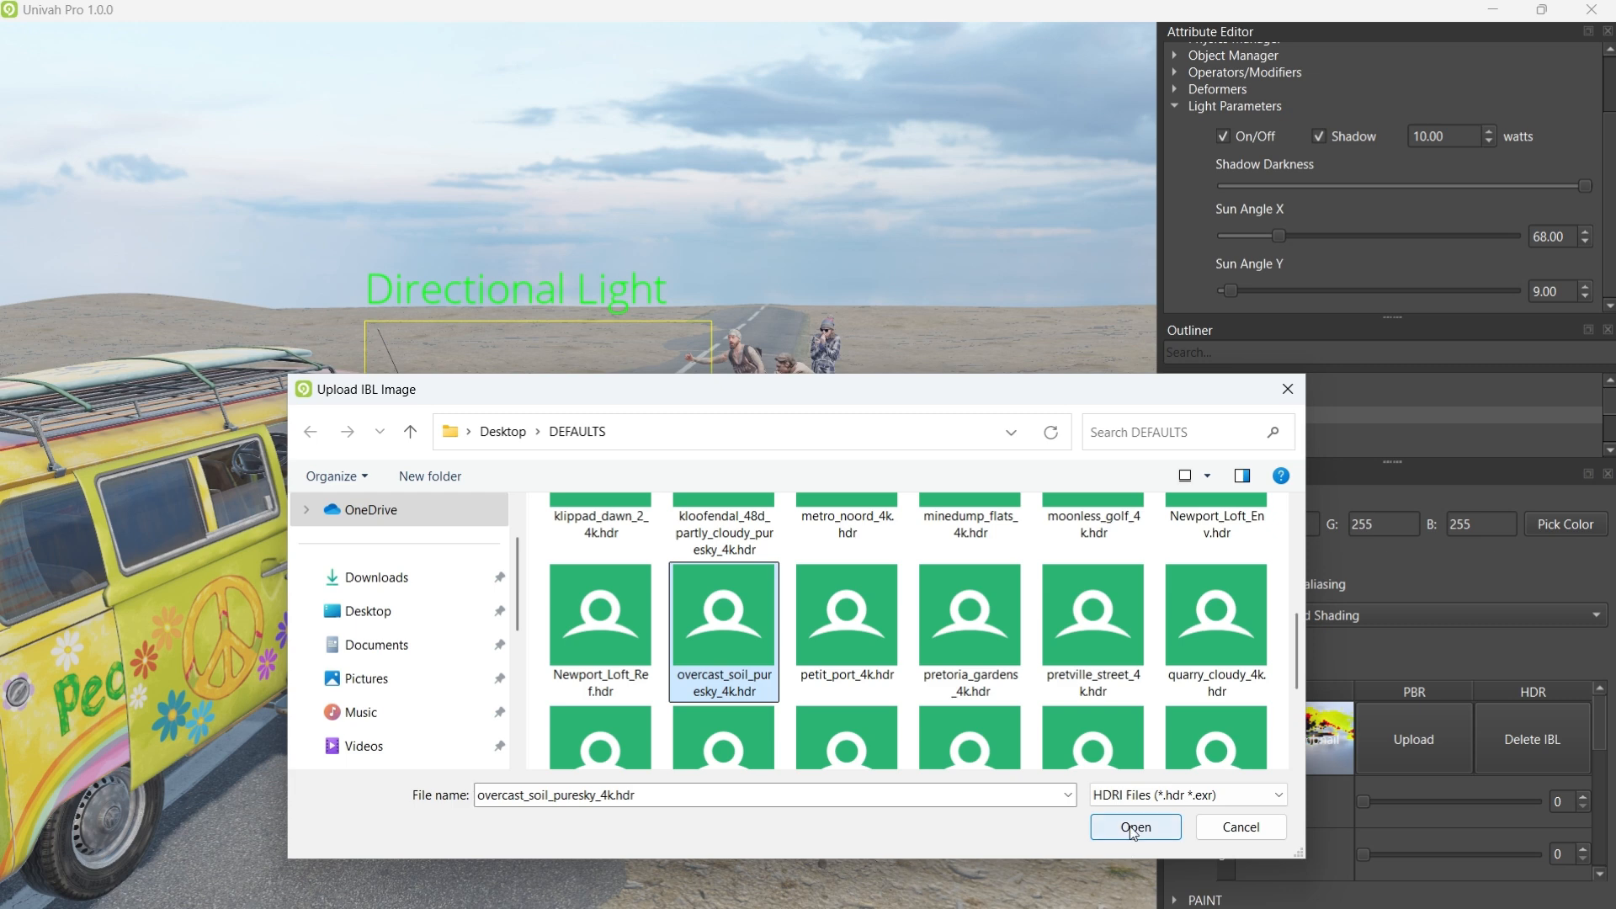
pyautogui.click(1133, 827)
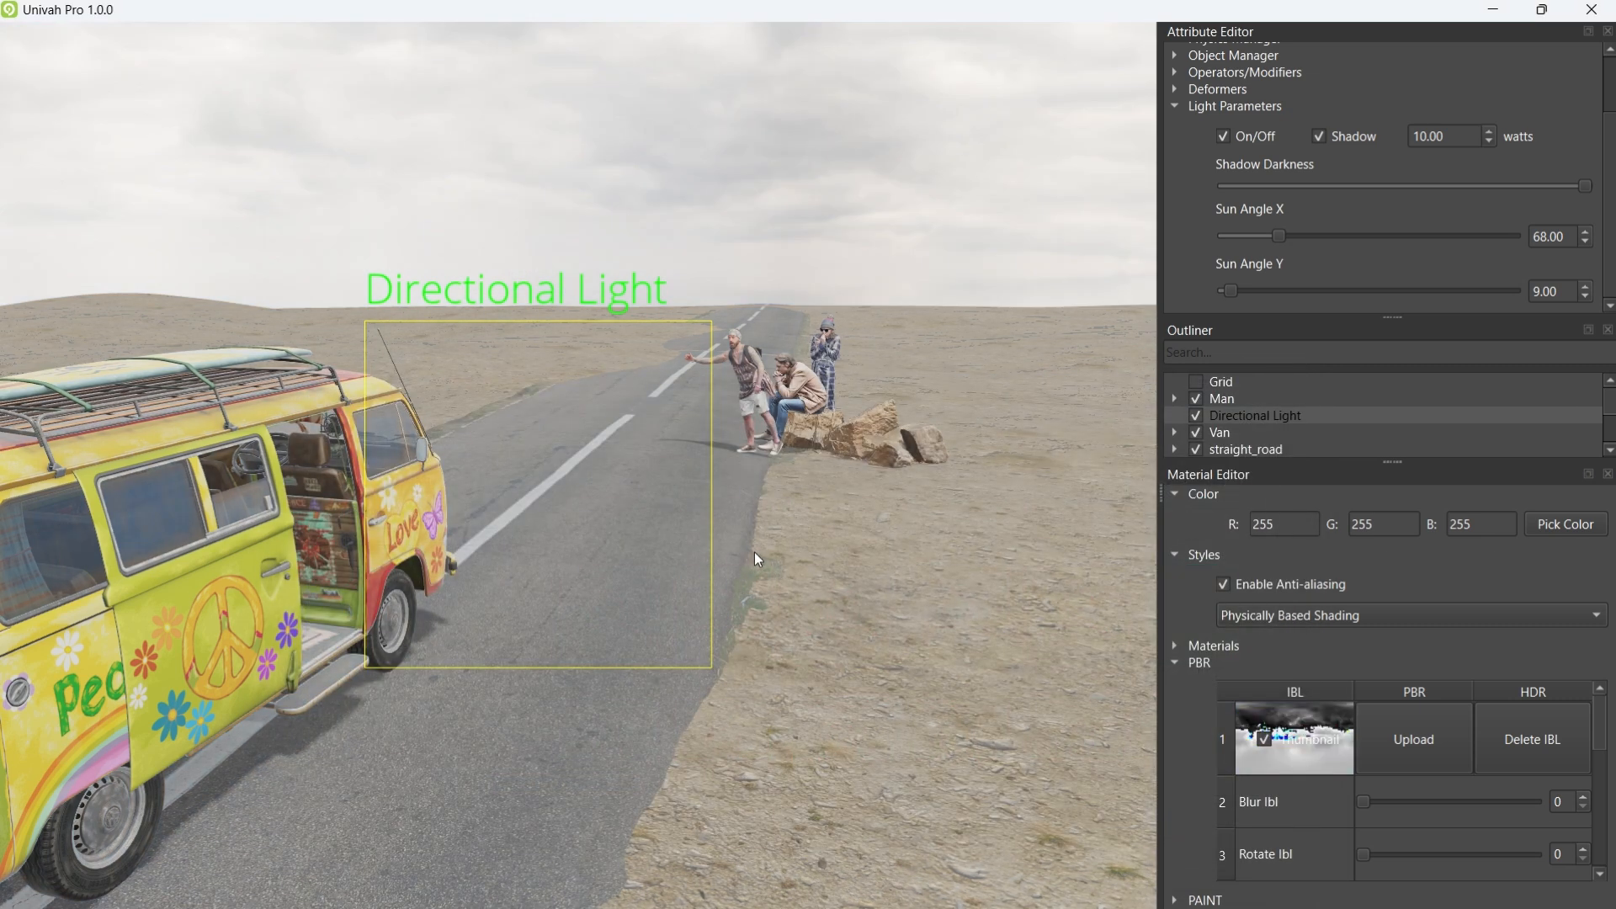
pyautogui.moveTo(754, 552); pyautogui.dragTo(859, 415, button='middle')
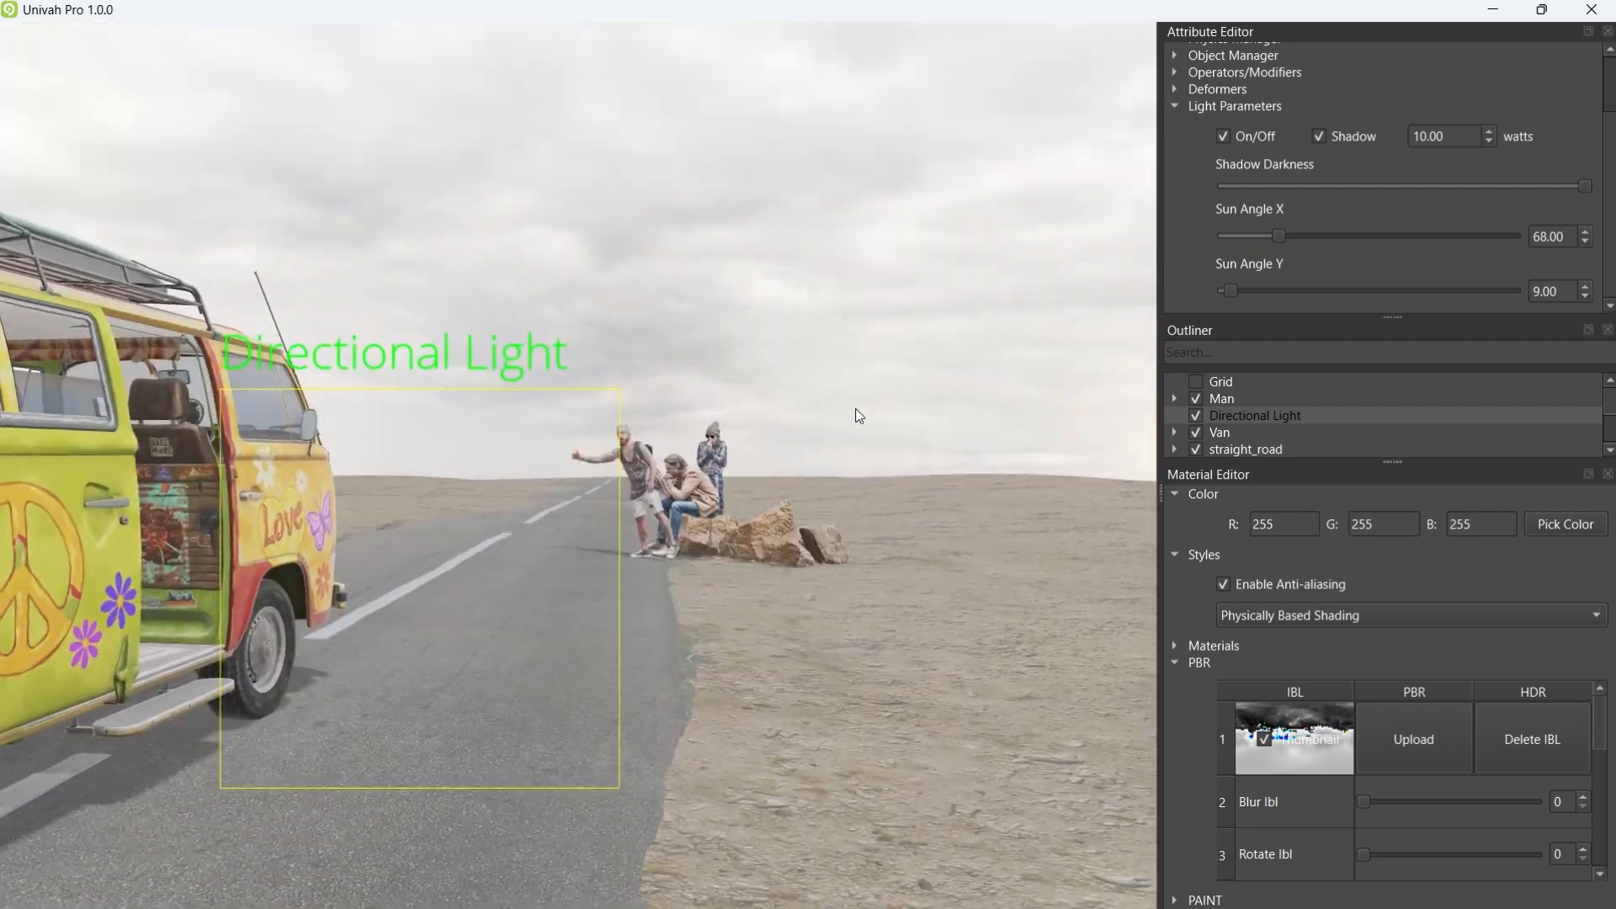
pyautogui.scroll(8, 858, 416)
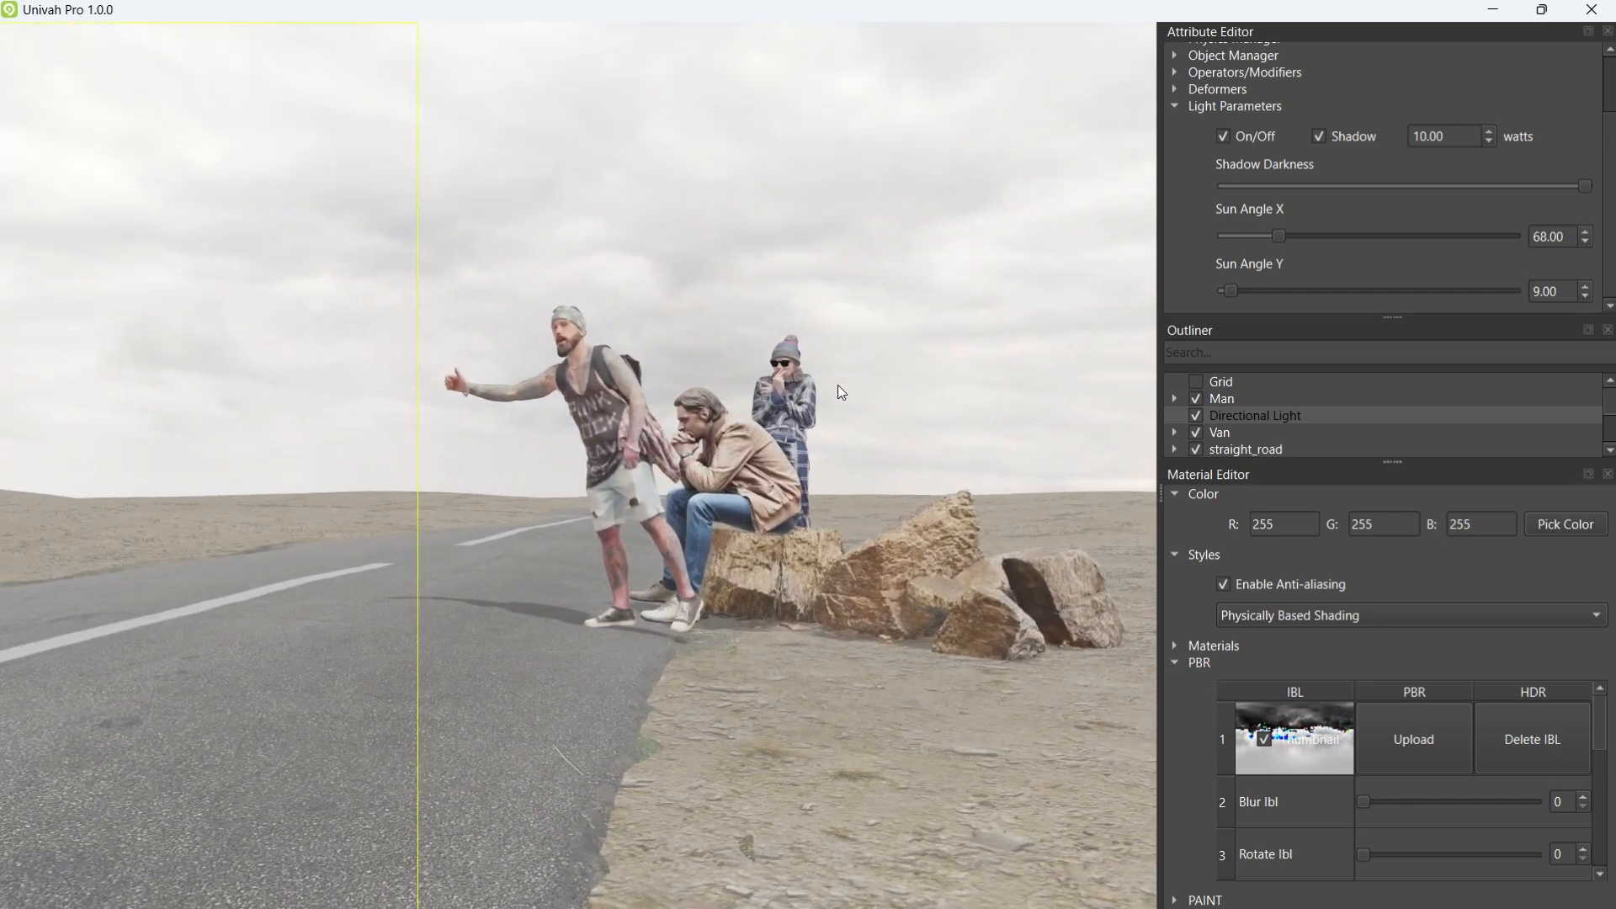
pyautogui.scroll(10, 837, 385)
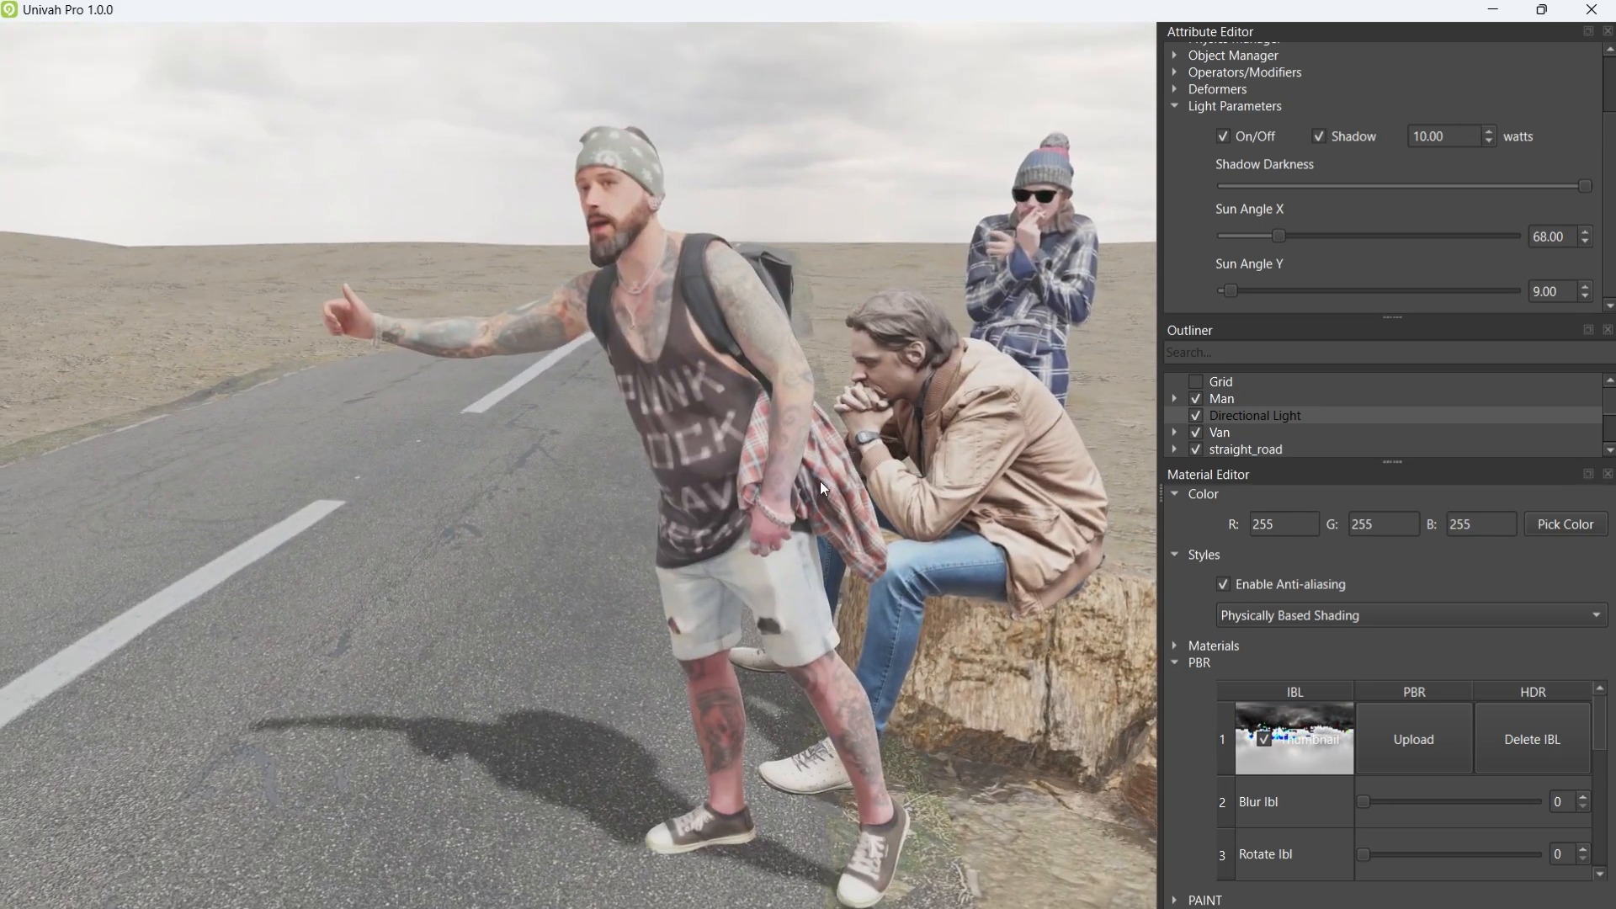
pyautogui.moveTo(591, 494); pyautogui.dragTo(836, 417, button='middle')
pyautogui.scroll(-6, 710, 553)
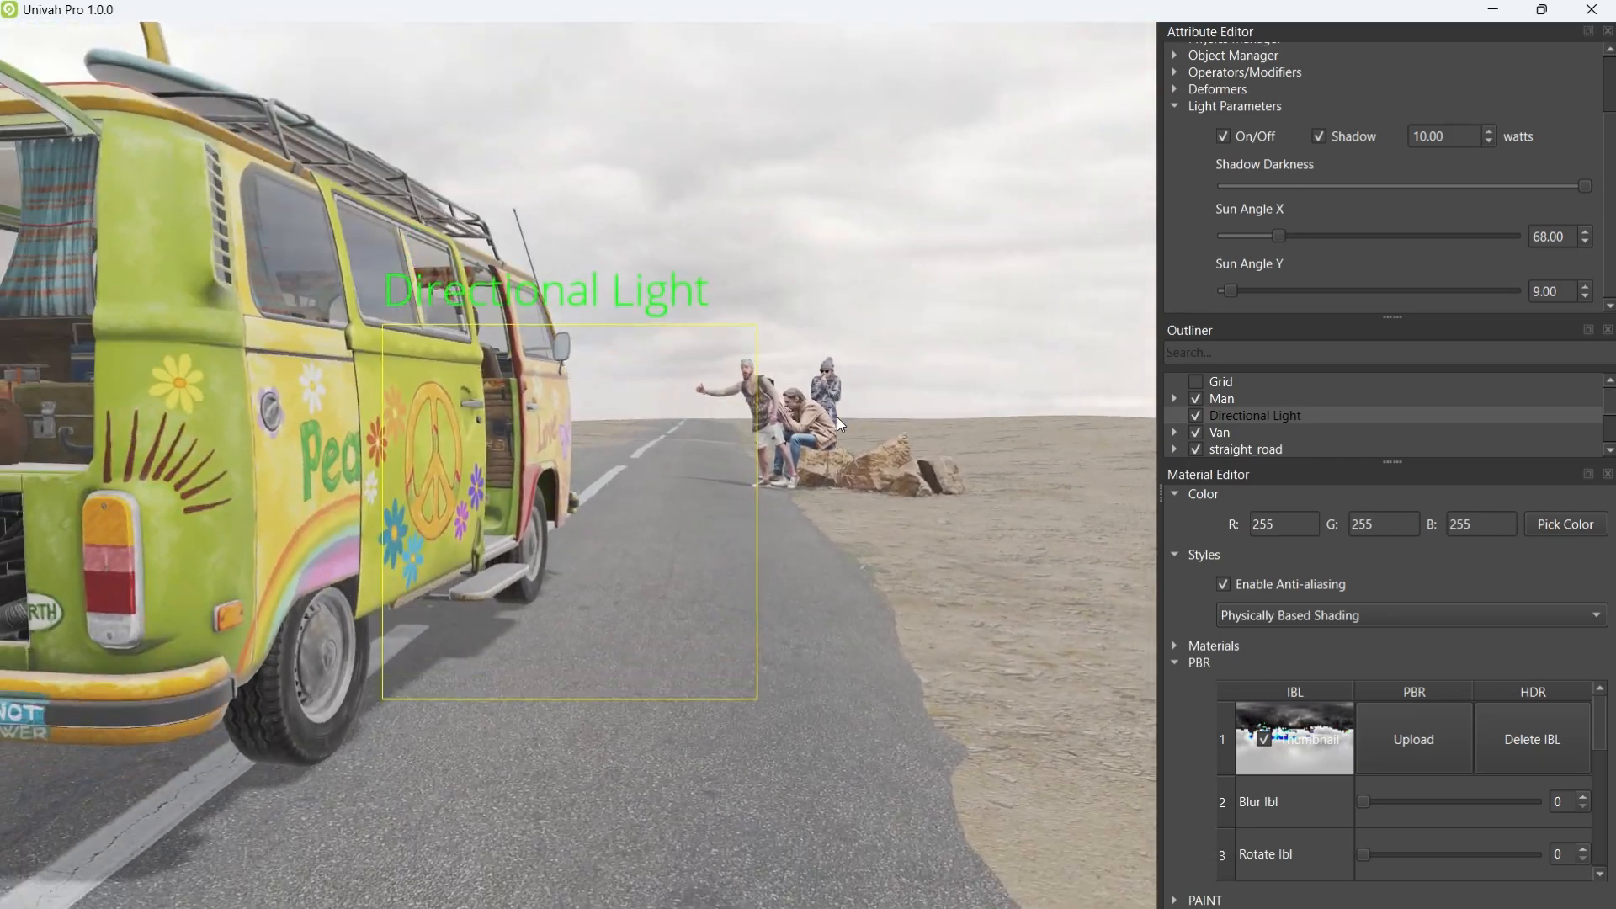
# Step: Load petit_port_4k.hdr as the environment and fly the camera along the road to the hitchhiker
pyautogui.click(1414, 740)
pyautogui.scroll(-2, 935, 712)
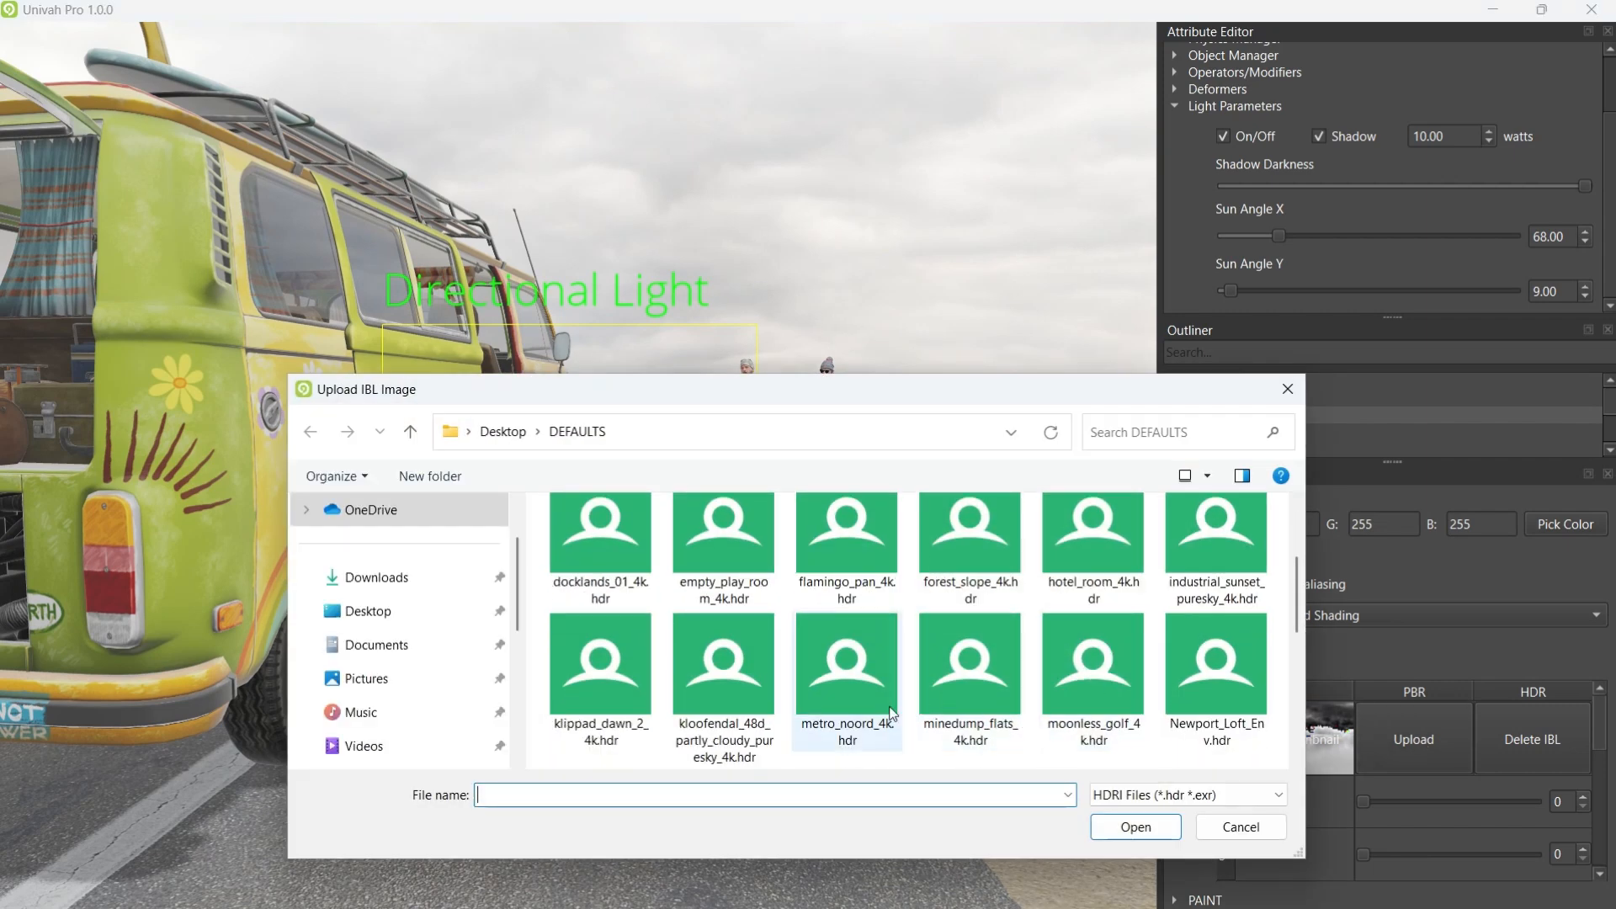
pyautogui.scroll(-2, 1179, 657)
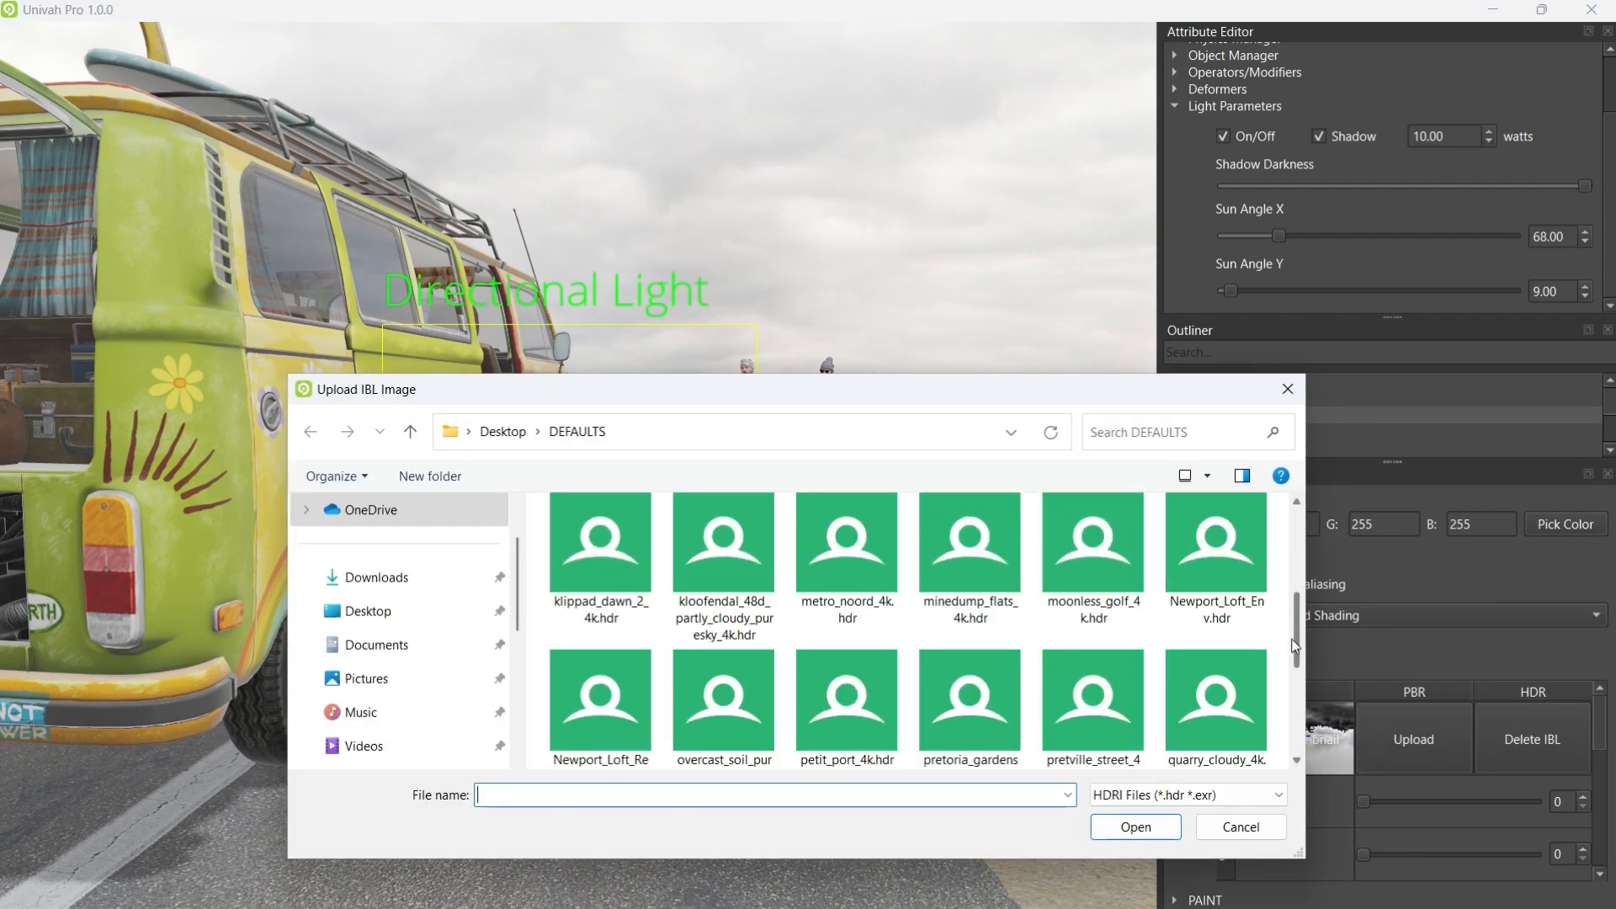
pyautogui.scroll(-1, 1245, 669)
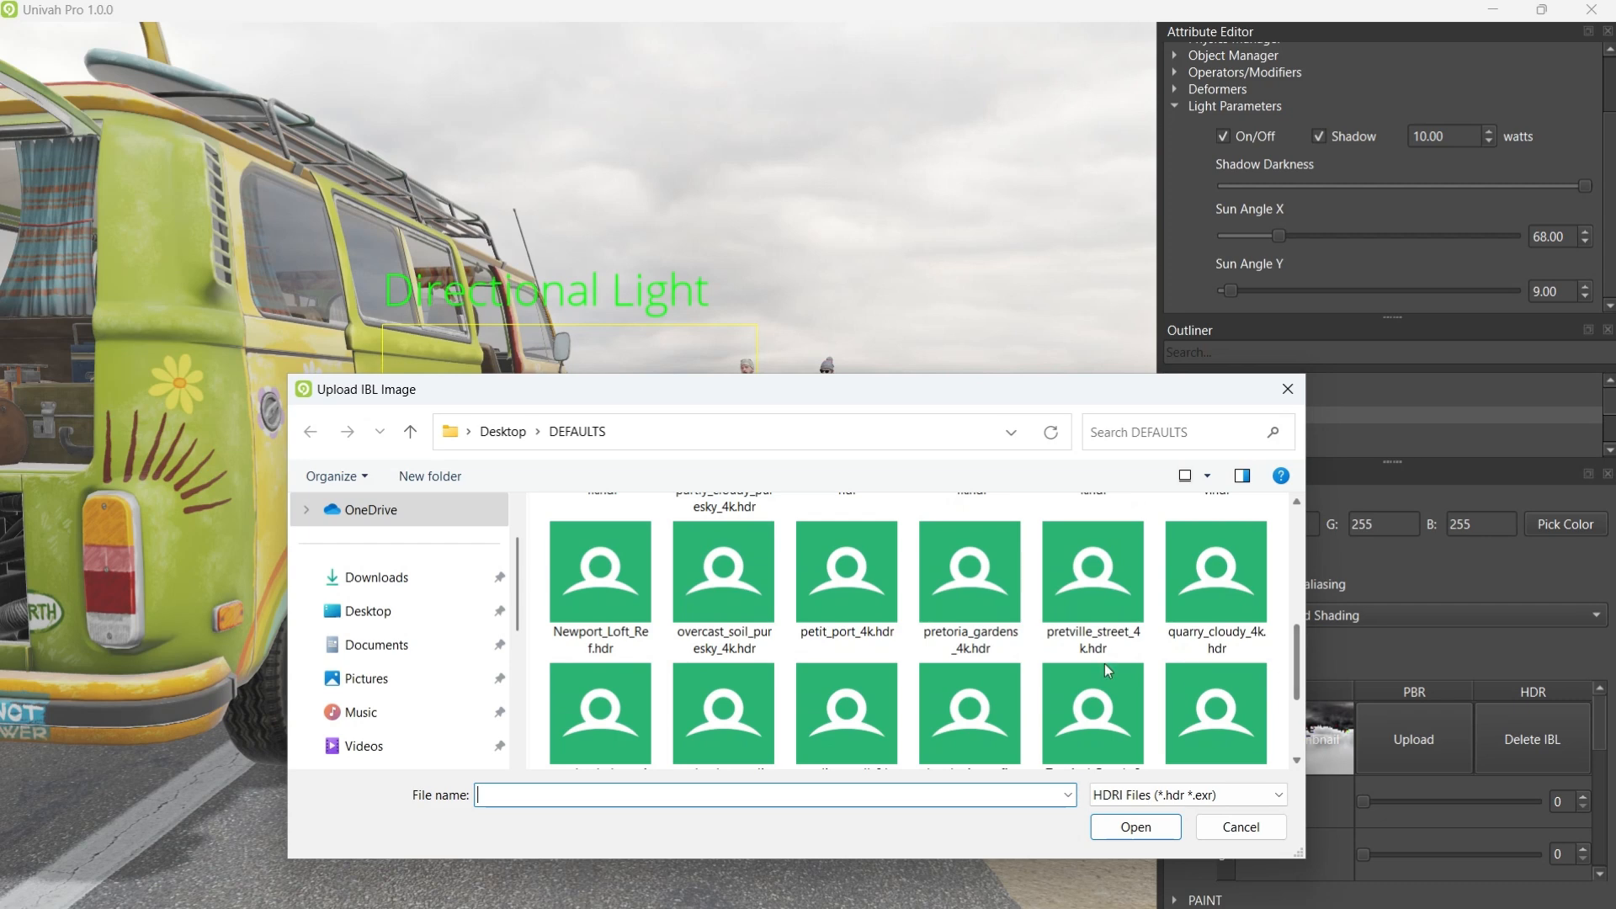
pyautogui.click(1135, 828)
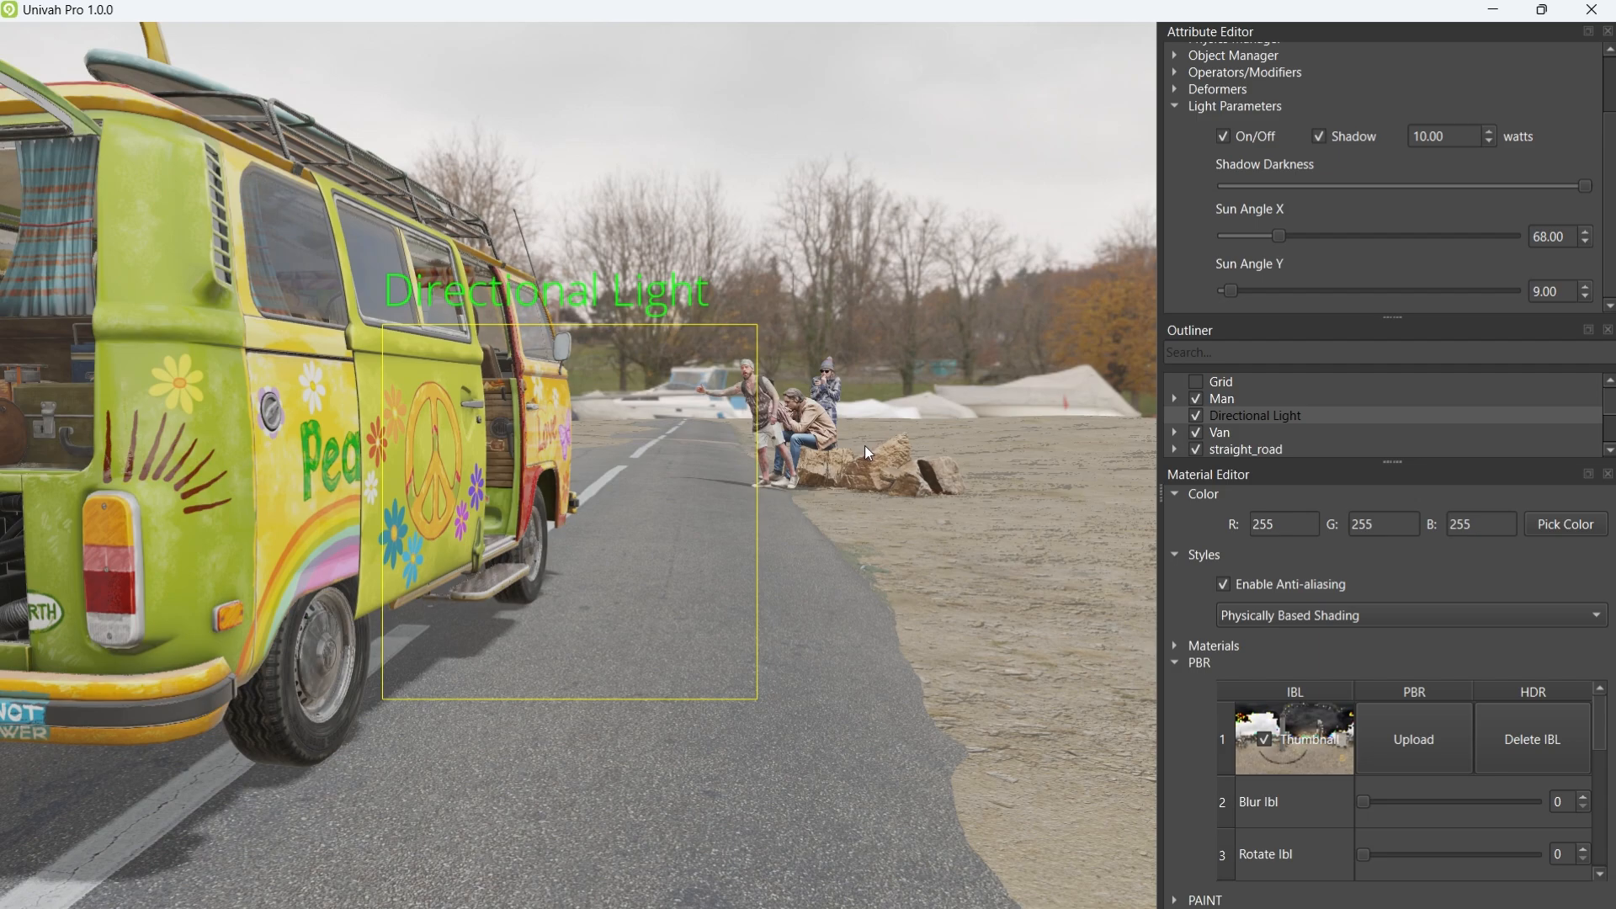
pyautogui.moveTo(870, 418)
pyautogui.mouseDown(button='middle')
pyautogui.moveTo(629, 447)
pyautogui.moveTo(632, 464)
pyautogui.moveTo(690, 406)
pyautogui.moveTo(886, 437)
pyautogui.moveTo(799, 478)
pyautogui.moveTo(735, 425)
pyautogui.moveTo(749, 449)
pyautogui.moveTo(710, 461)
pyautogui.moveTo(892, 399)
pyautogui.moveTo(930, 455)
pyautogui.moveTo(891, 441)
pyautogui.moveTo(921, 385)
pyautogui.mouseUp(button='middle')
pyautogui.press('w')
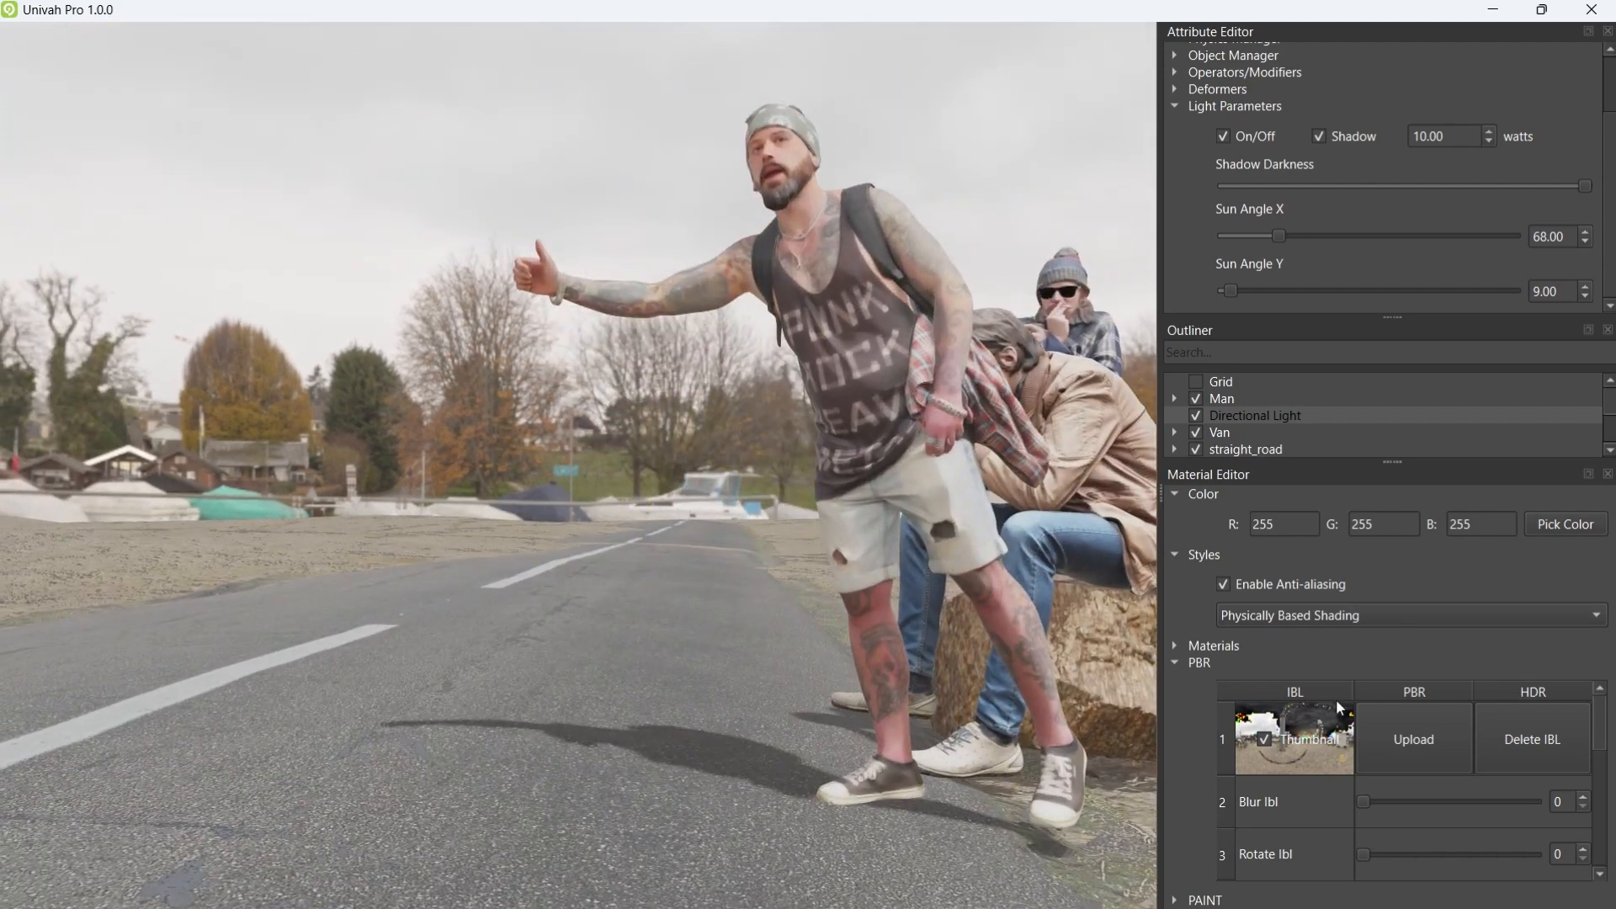
# Step: Switch the rendering style to Sketch and fly in close around the hitchhikers
pyautogui.click(1328, 615)
pyautogui.click(1258, 465)
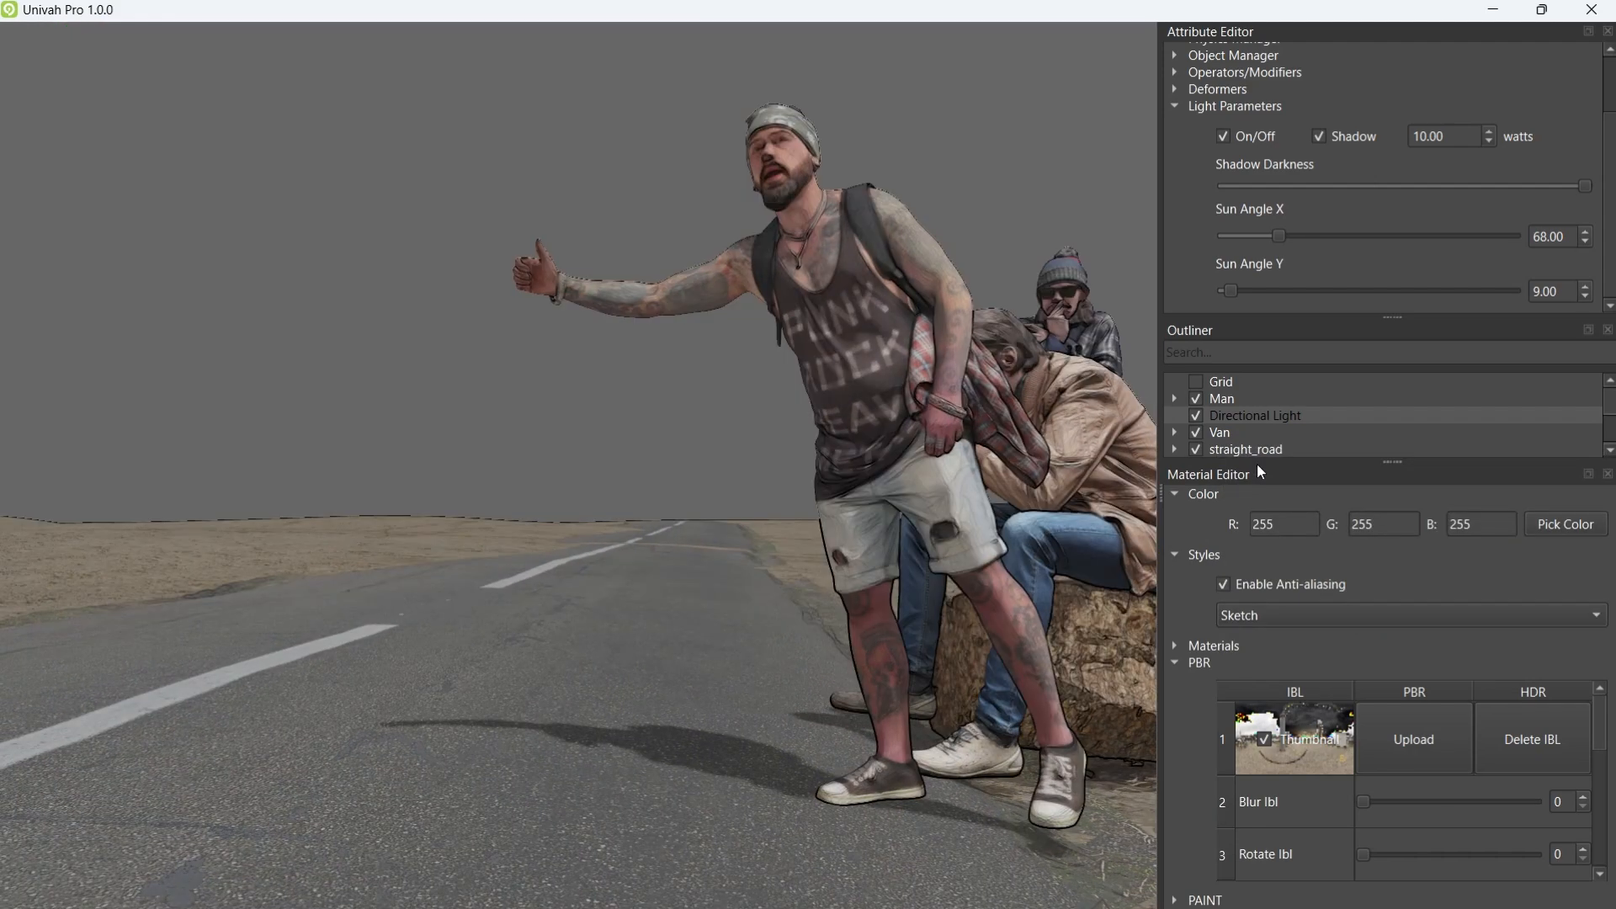
pyautogui.moveTo(838, 465); pyautogui.dragTo(795, 572, button='middle')
pyautogui.press('w')
pyautogui.press('d')
pyautogui.press('s')
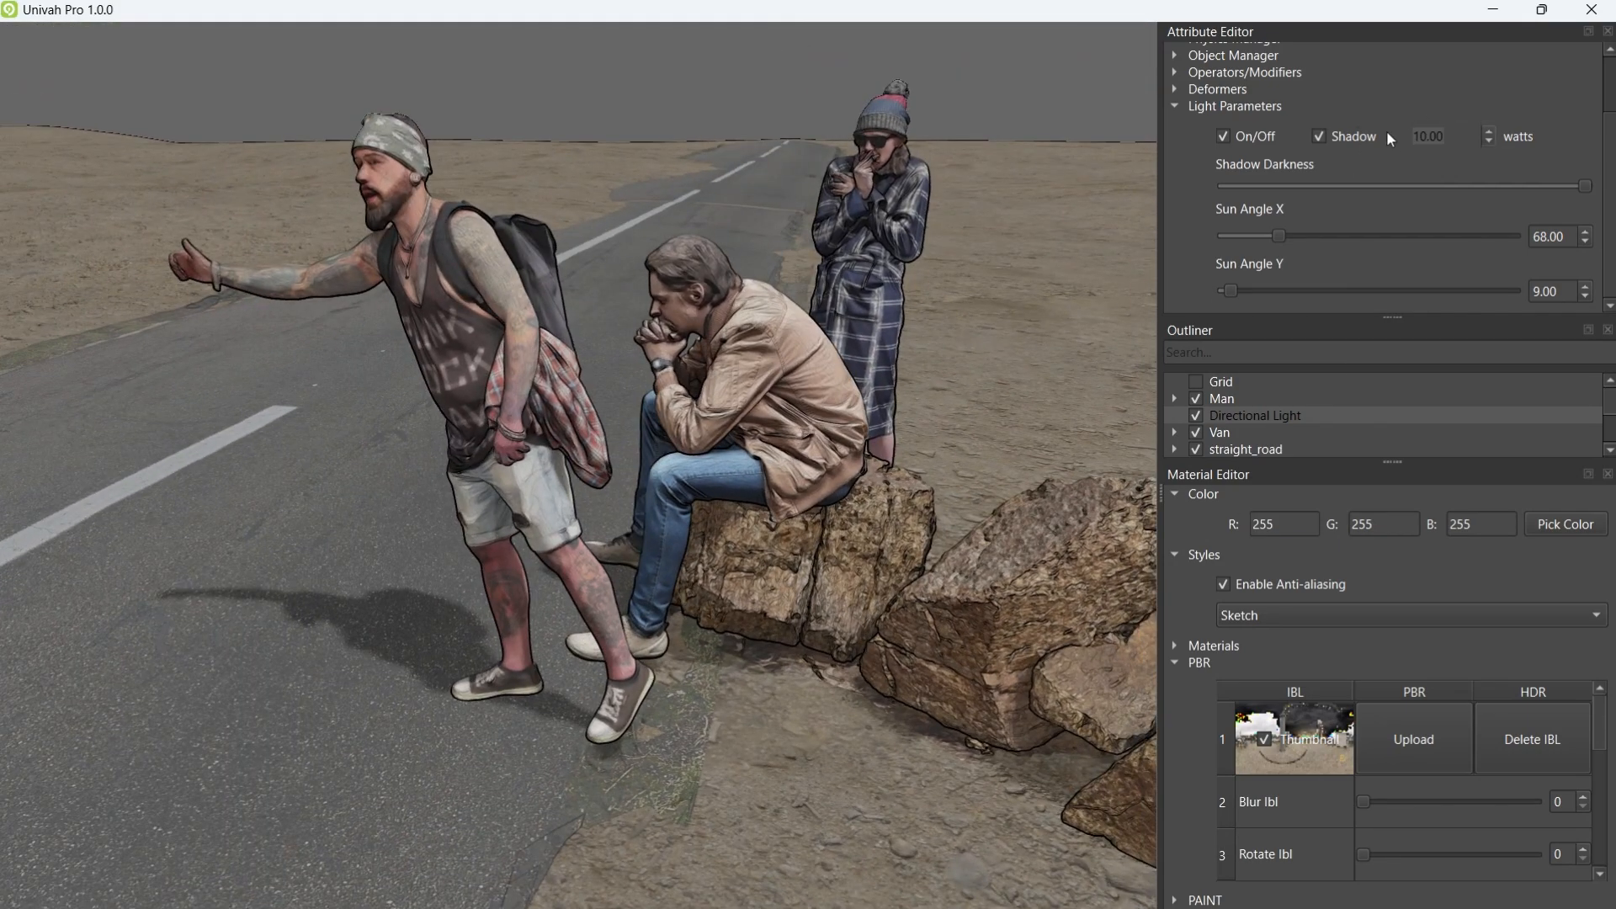
# Step: Raise the sun light to 20 watts and orbit above the van's roof
pyautogui.write('20')
pyautogui.press('a')
pyautogui.moveTo(810, 402); pyautogui.dragTo(464, 646, button='middle')
pyautogui.moveTo(685, 543); pyautogui.dragTo(821, 329, button='middle')
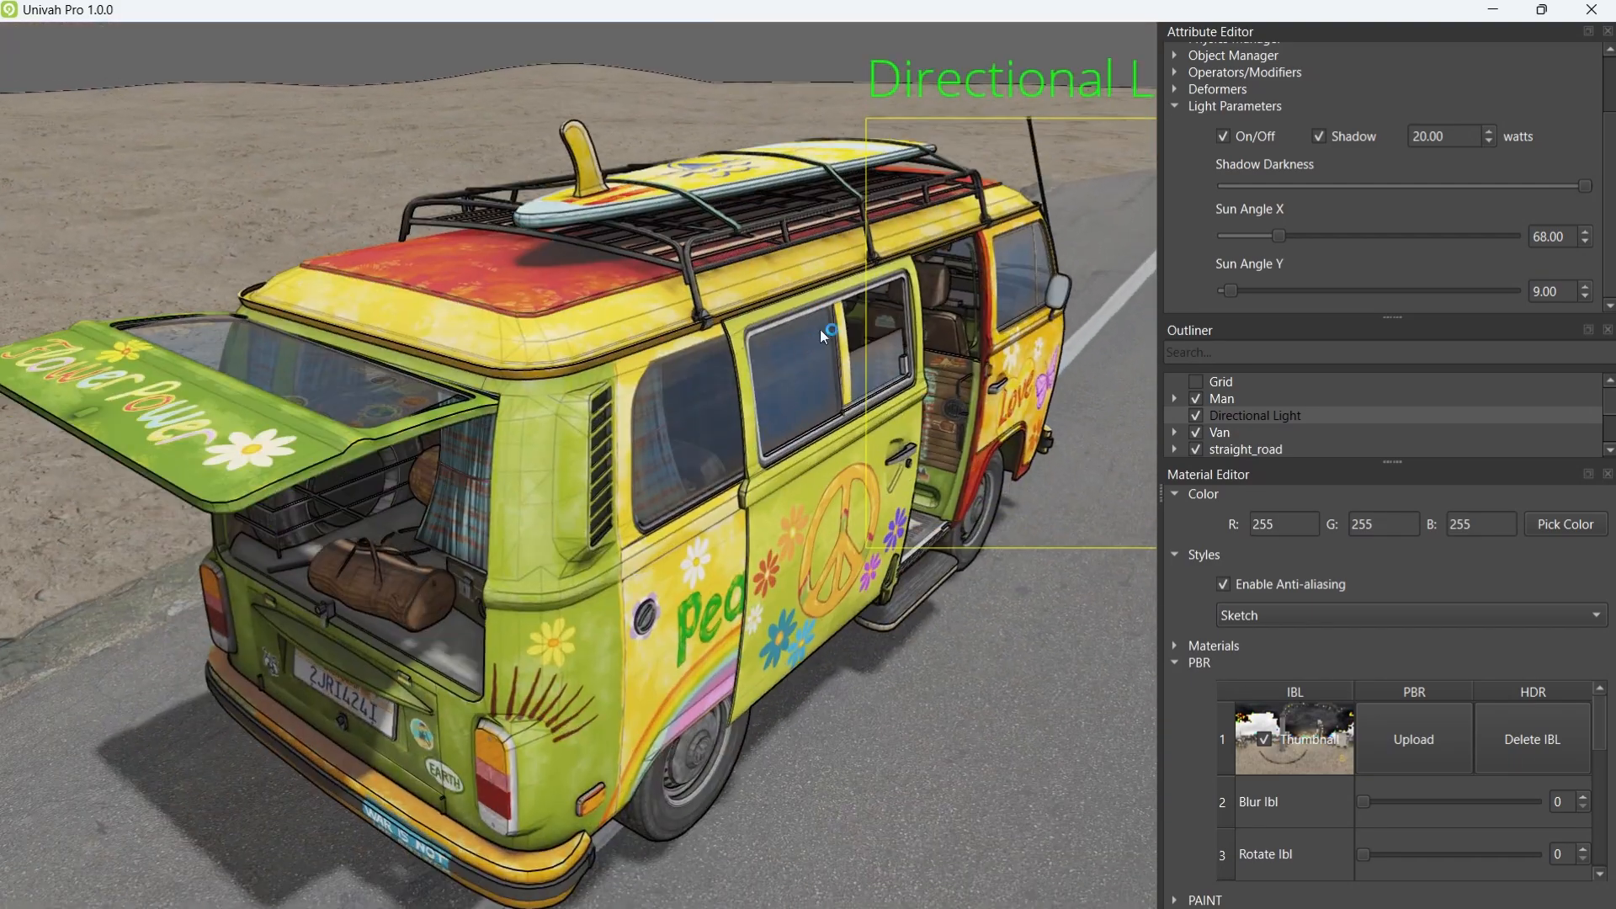
# Step: Switch the directional light off and back on to compare the van scene
pyautogui.click(1227, 134)
pyautogui.moveTo(776, 468); pyautogui.dragTo(563, 420, button='middle')
pyautogui.click(1222, 136)
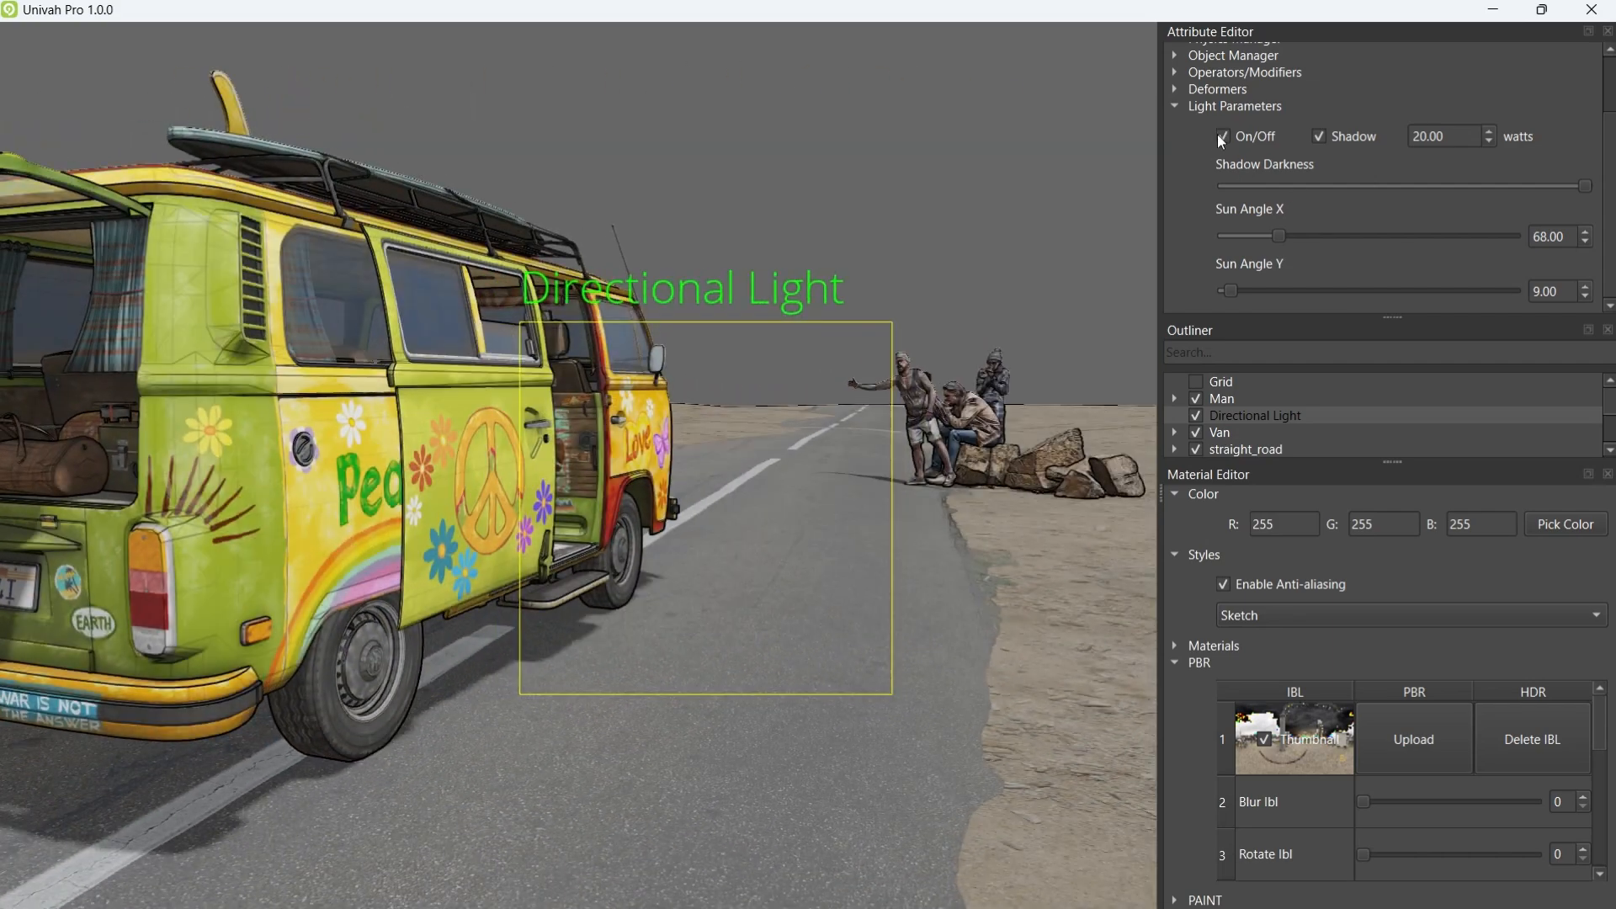
# Step: Set the directional sun light power to 50 watts
pyautogui.scroll(3, 771, 337)
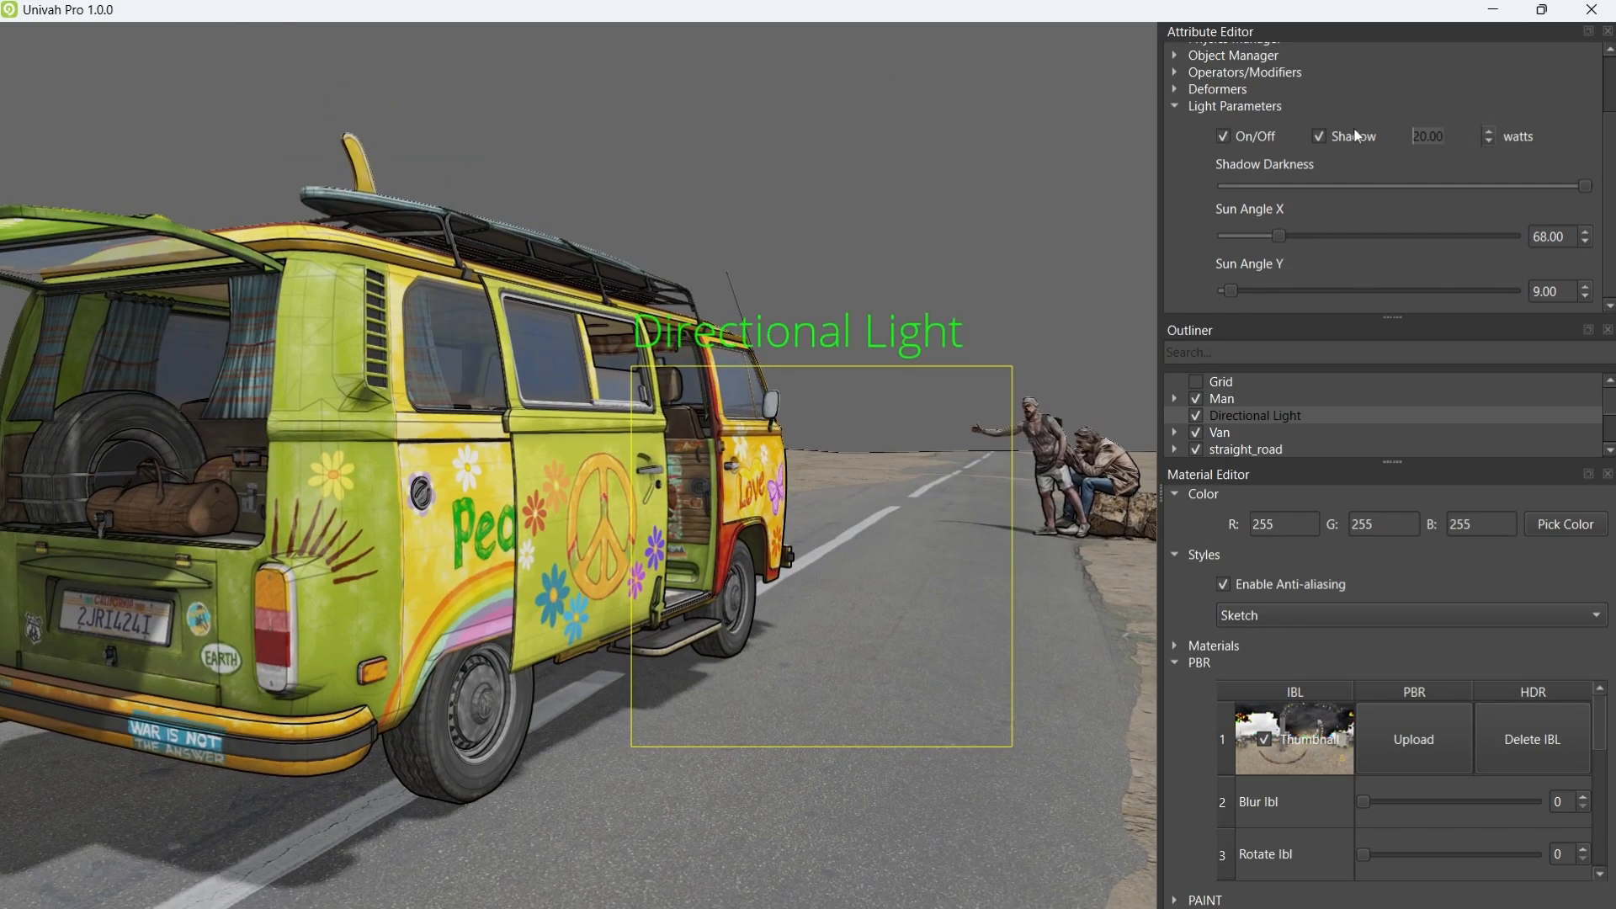
pyautogui.write('50')
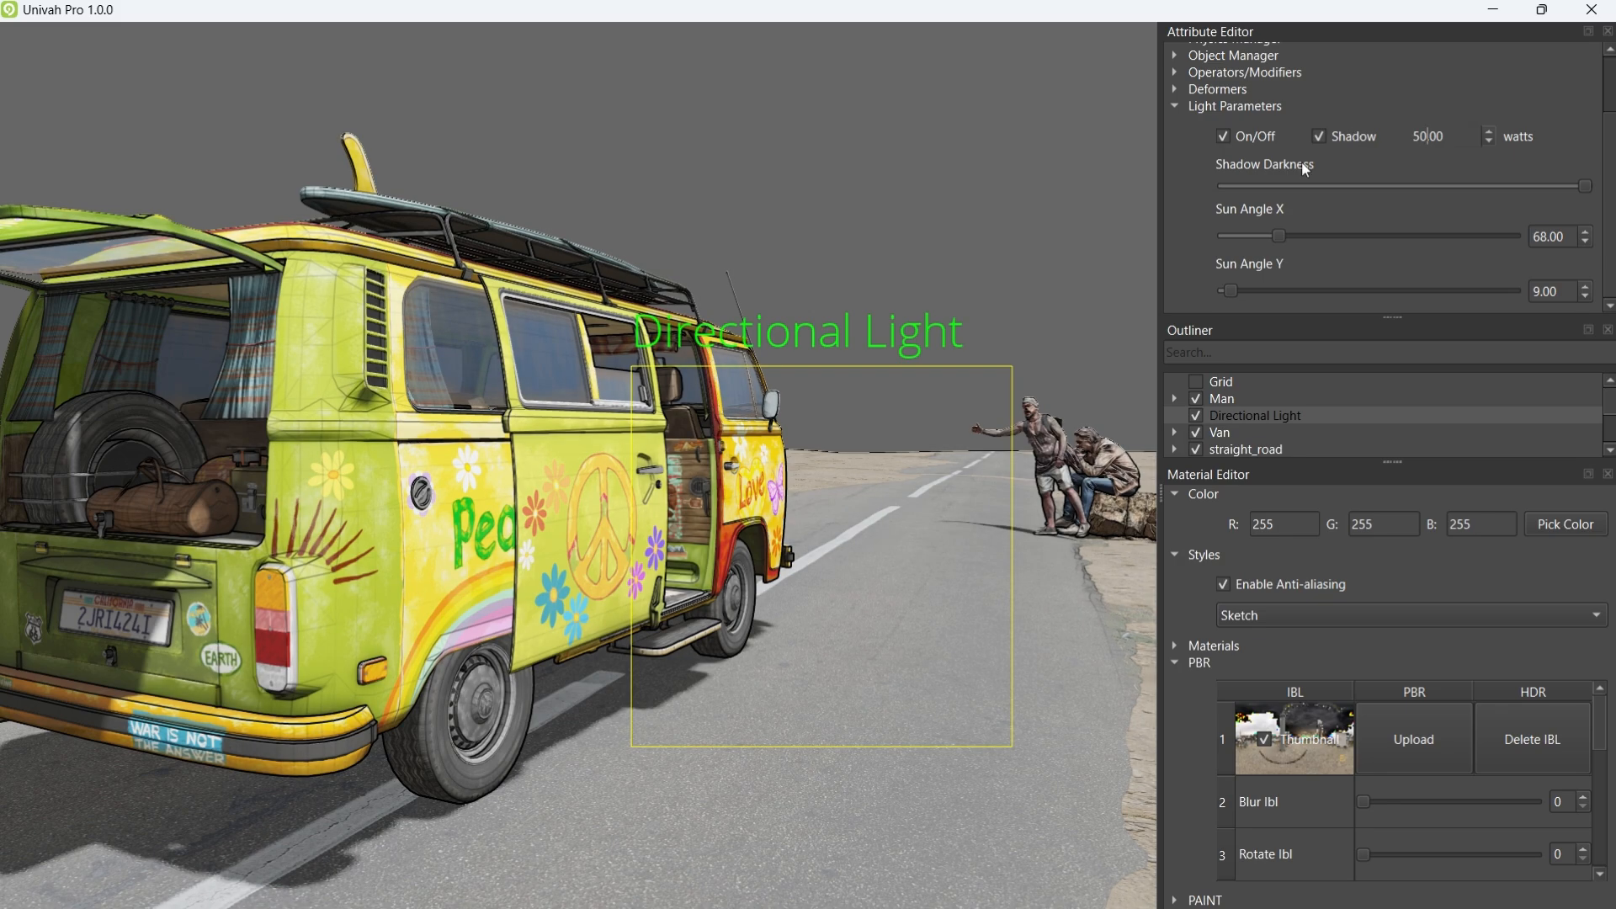
pyautogui.moveTo(866, 476); pyautogui.dragTo(970, 421, button='middle')
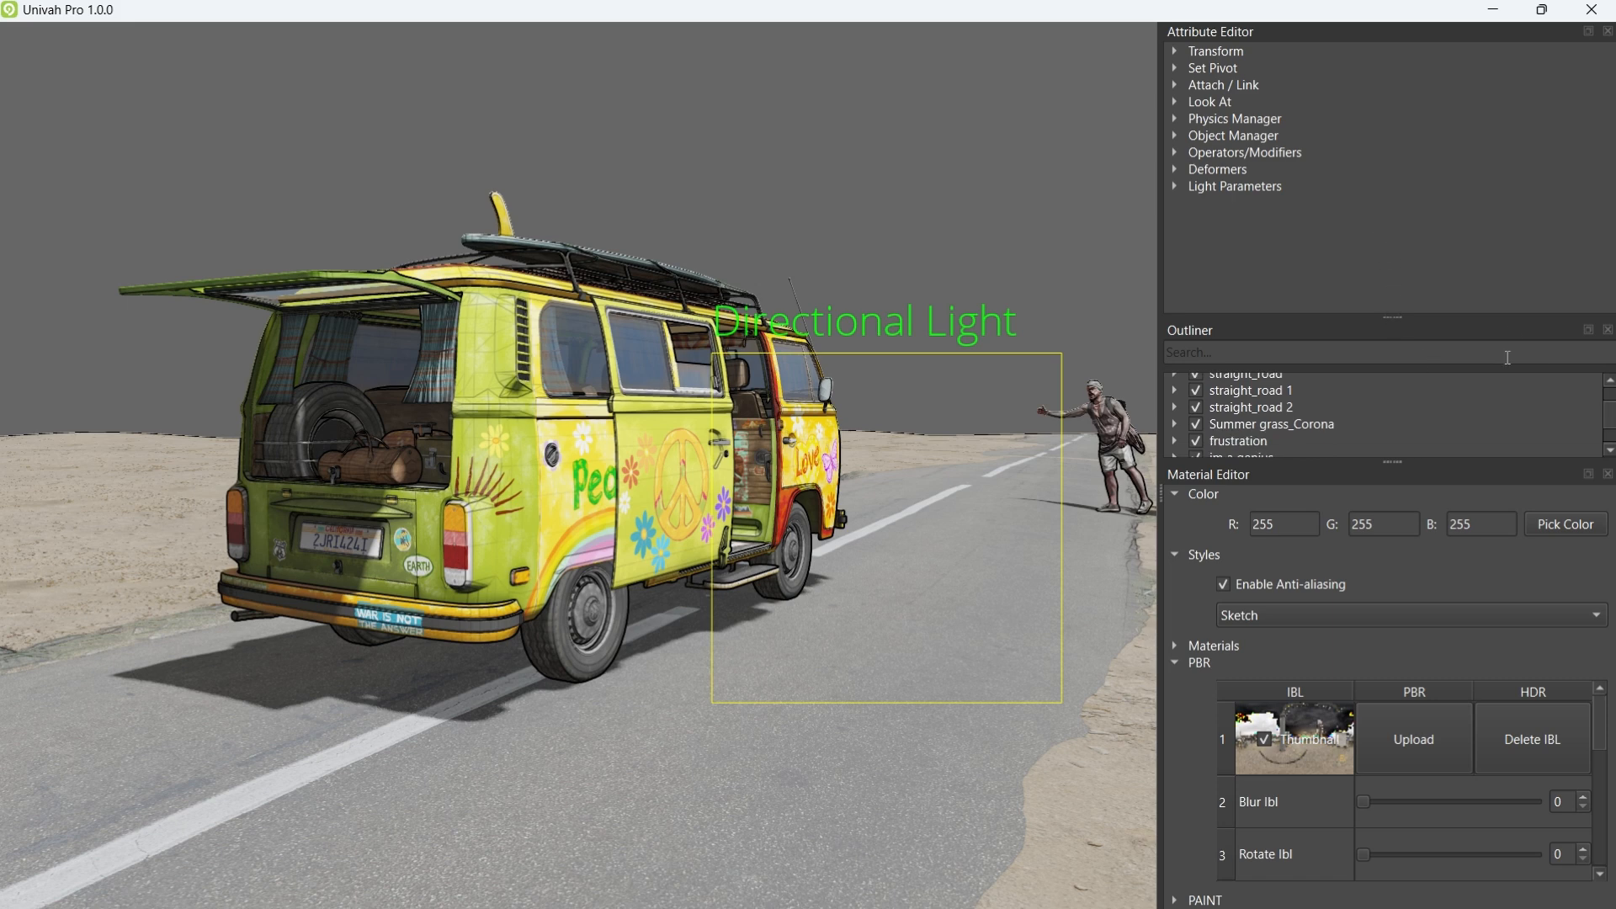
# Step: Turn on the Sky and Cloud objects in the Outliner
pyautogui.moveTo(1394, 460); pyautogui.dragTo(1390, 509)
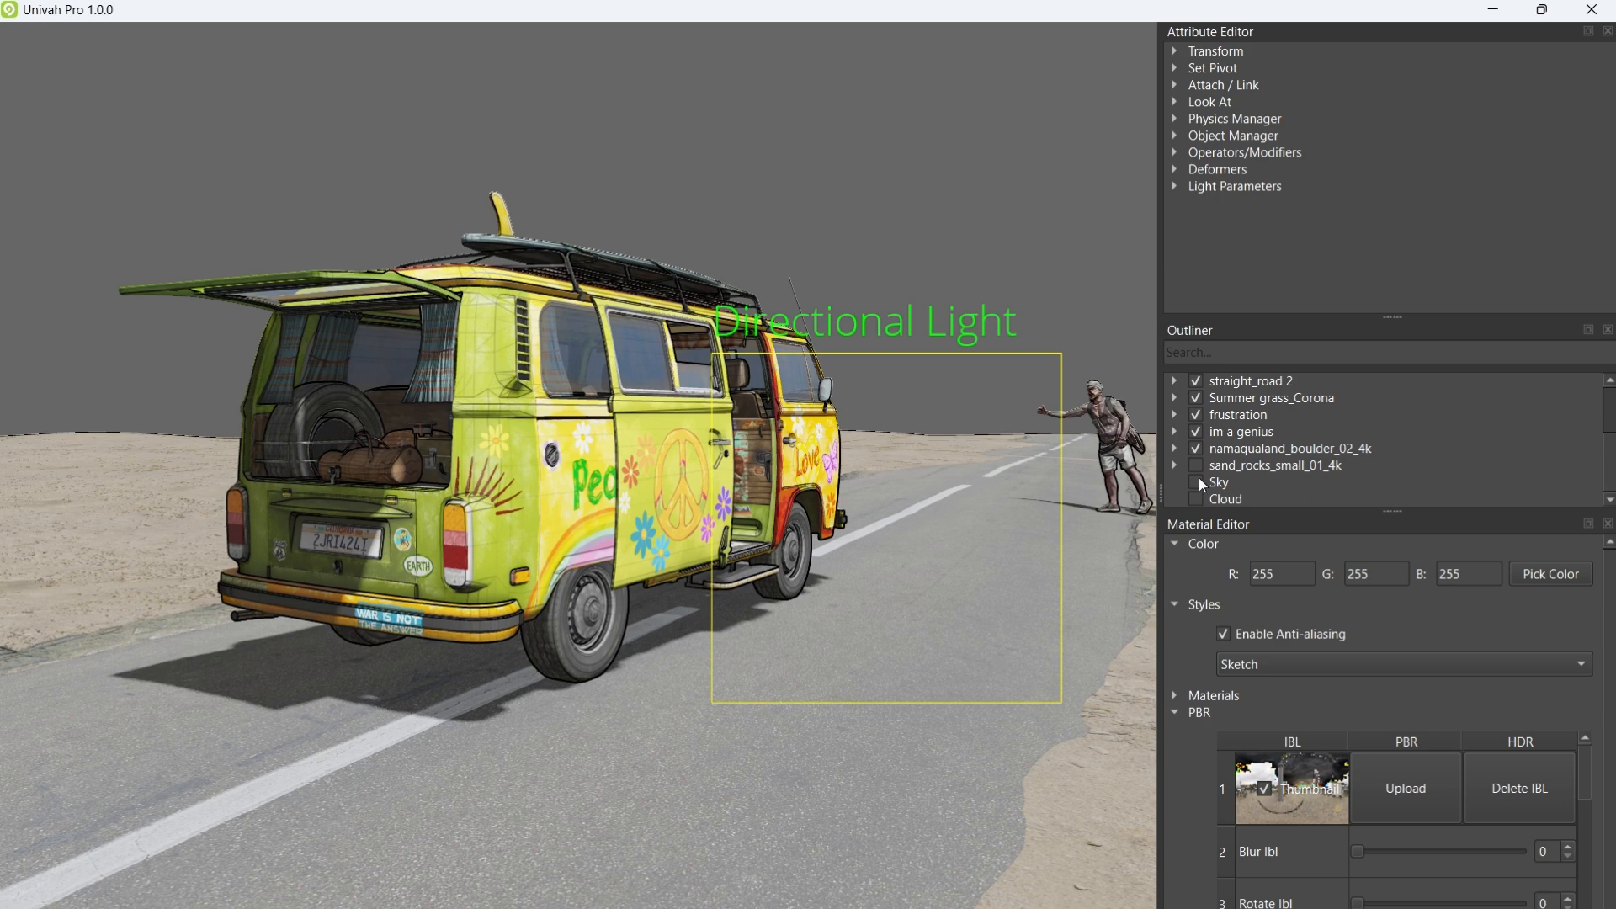
pyautogui.click(1199, 482)
pyautogui.click(1198, 498)
pyautogui.moveTo(833, 286); pyautogui.dragTo(808, 322)
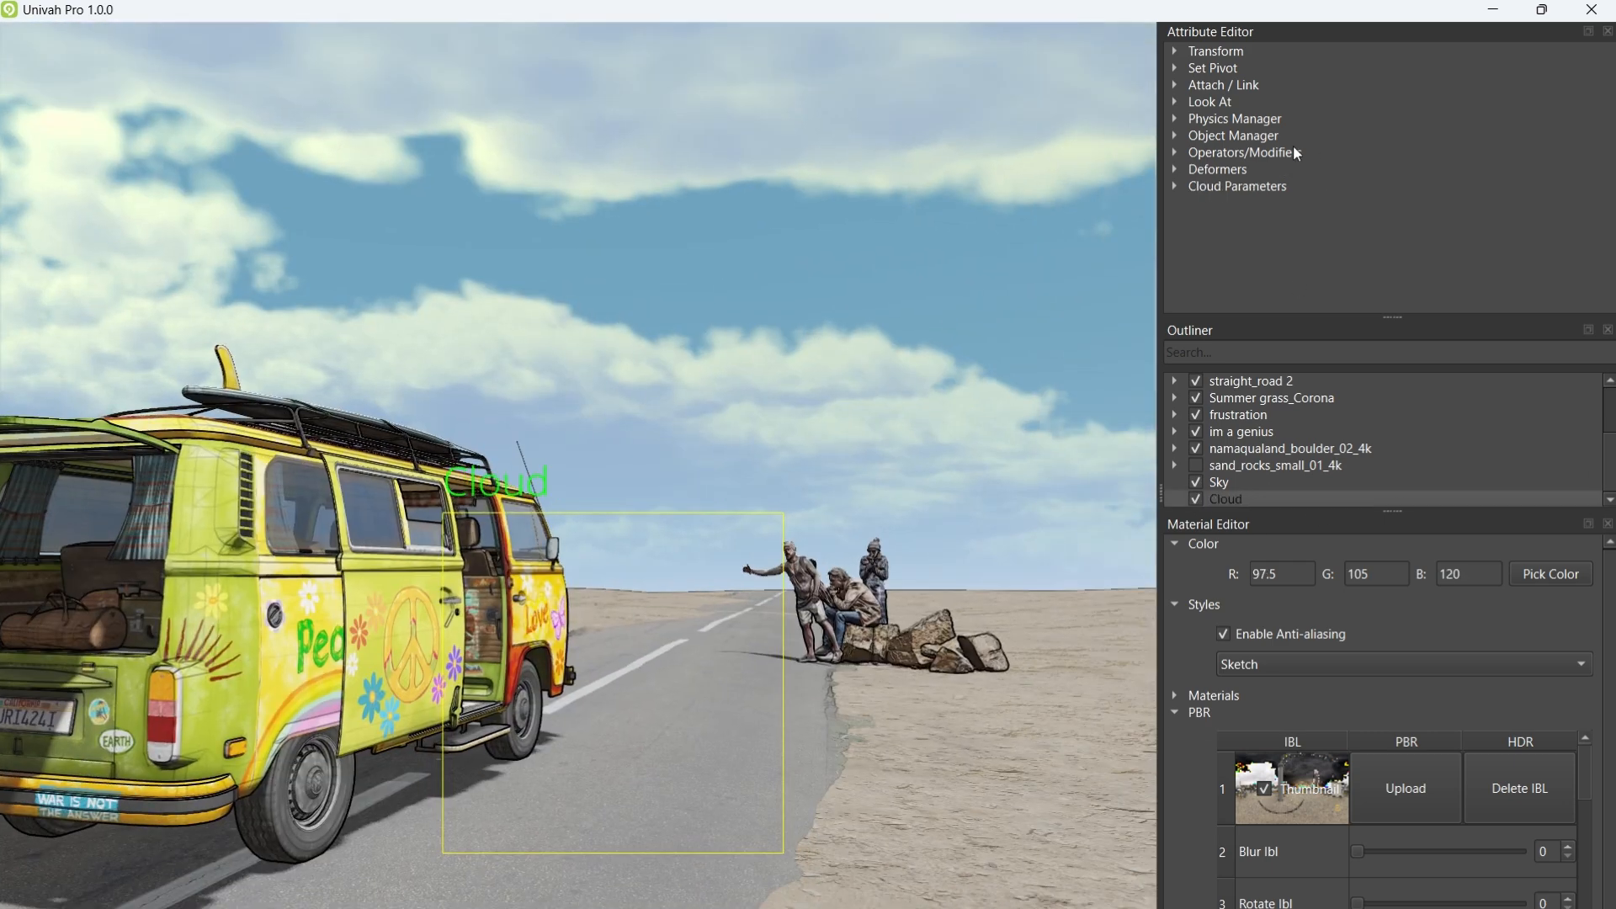
# Step: Set the cloud frequency to 0.42 and the cloud coverage to 0.54
pyautogui.click(1174, 186)
pyautogui.moveTo(1224, 239)
pyautogui.mouseDown()
pyautogui.moveTo(1330, 244)
pyautogui.moveTo(1214, 240)
pyautogui.mouseUp()
pyautogui.scroll(-5, 1597, 190)
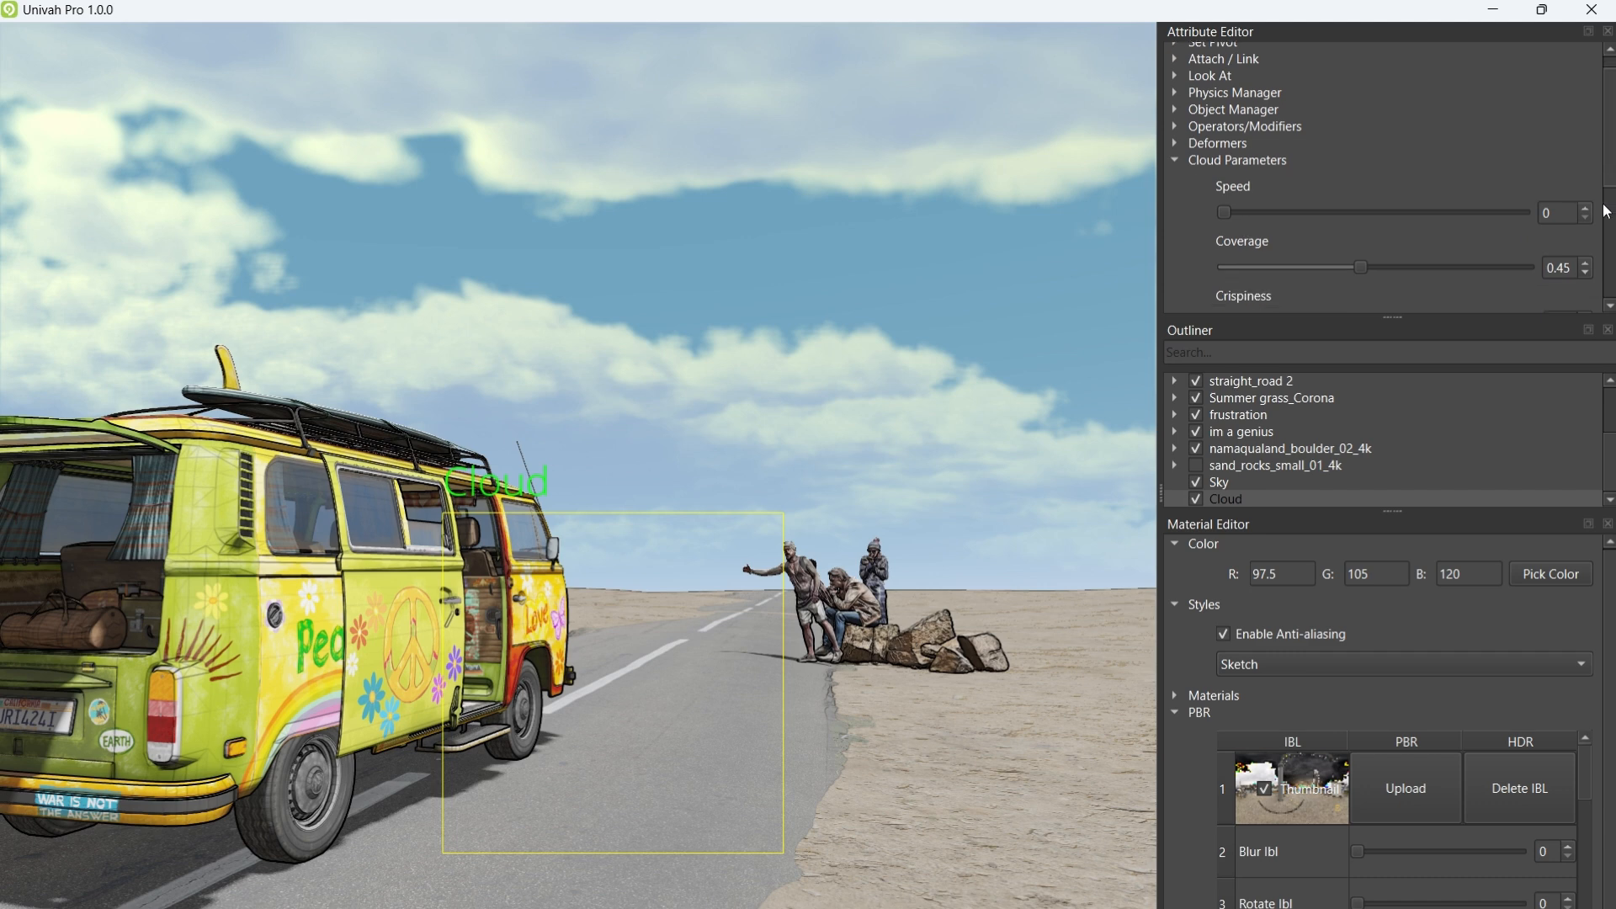
pyautogui.moveTo(1249, 289); pyautogui.dragTo(1257, 289)
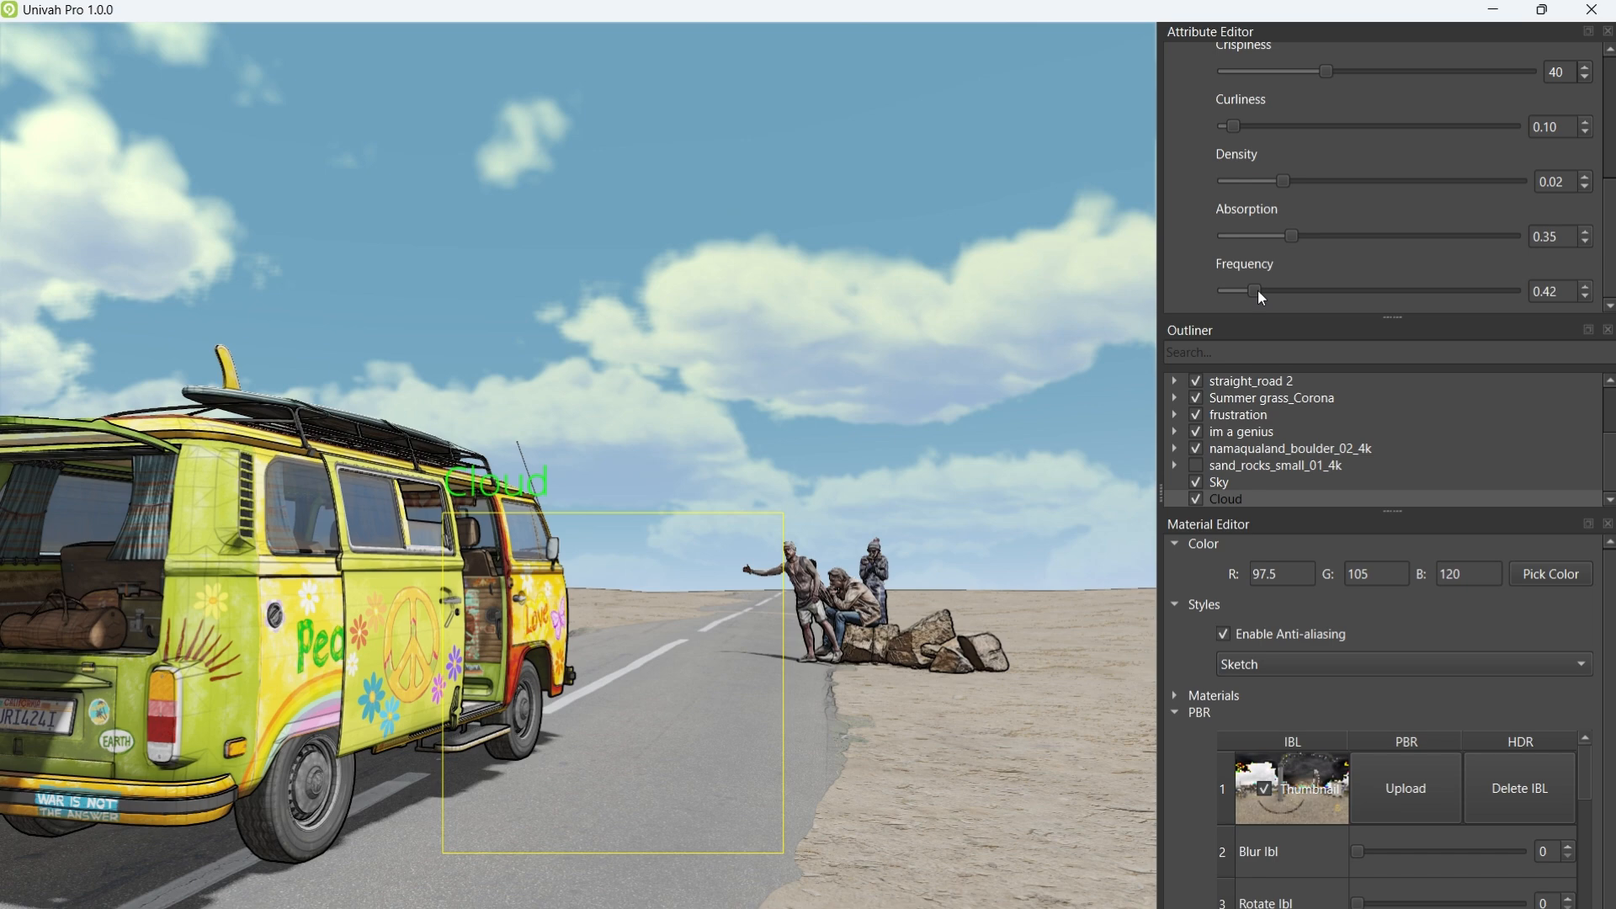
pyautogui.moveTo(1609, 259); pyautogui.dragTo(1600, 208)
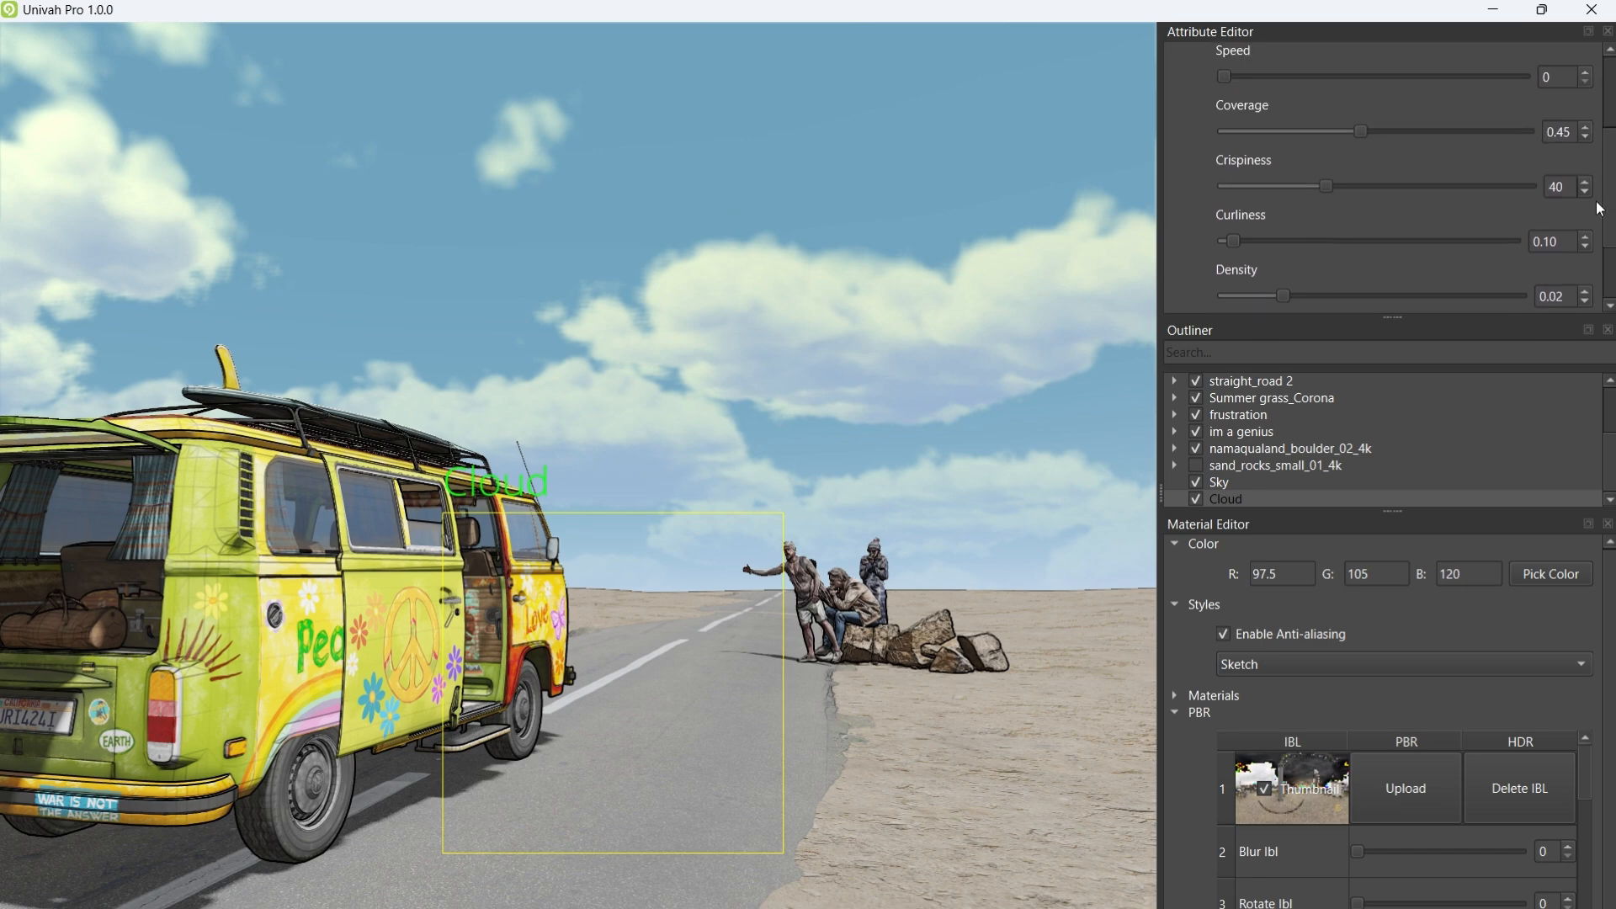
pyautogui.moveTo(1361, 135)
pyautogui.mouseDown()
pyautogui.moveTo(1324, 134)
pyautogui.moveTo(1385, 137)
pyautogui.mouseUp()
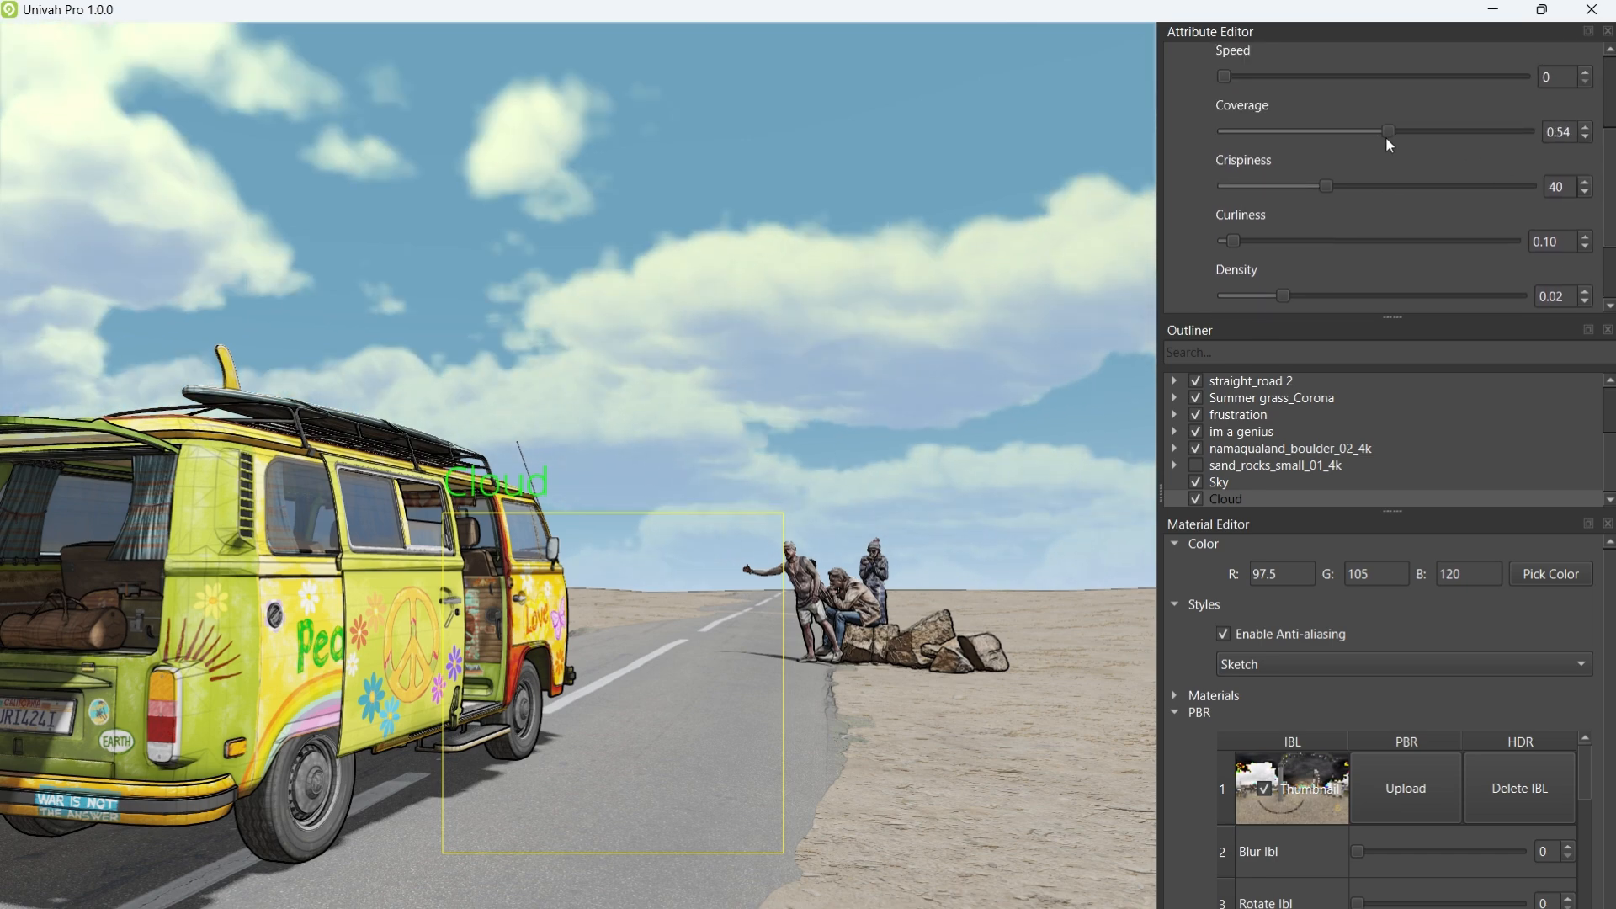
pyautogui.scroll(-3, 925, 388)
pyautogui.moveTo(925, 388); pyautogui.dragTo(854, 604, button='right')
pyautogui.scroll(4, 808, 407)
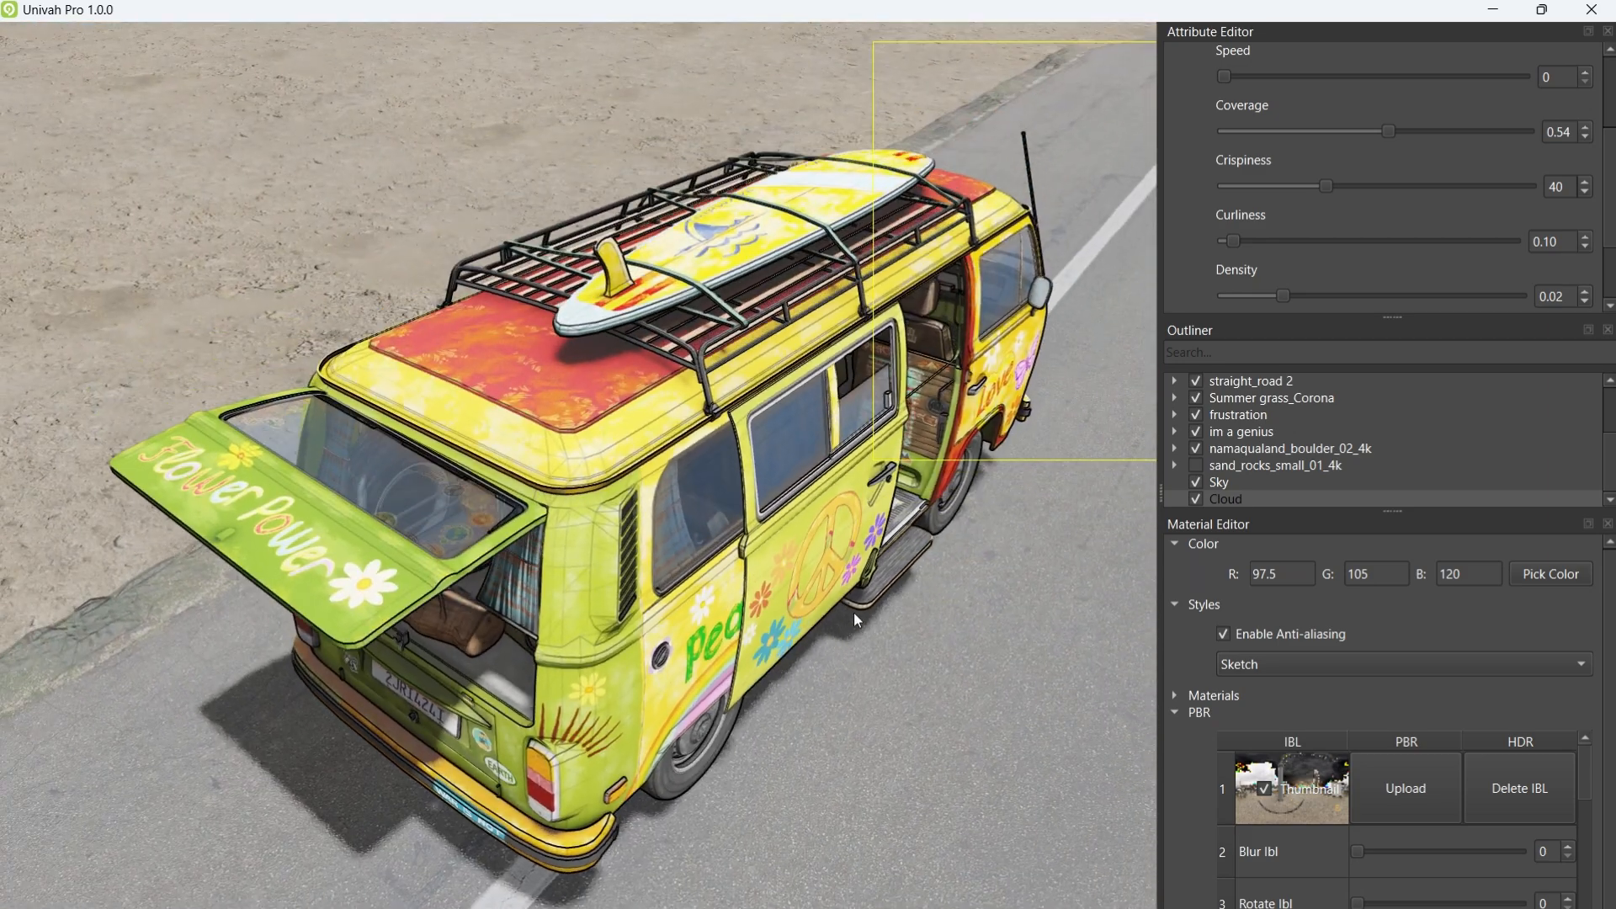
pyautogui.moveTo(853, 613); pyautogui.dragTo(1012, 417, button='right')
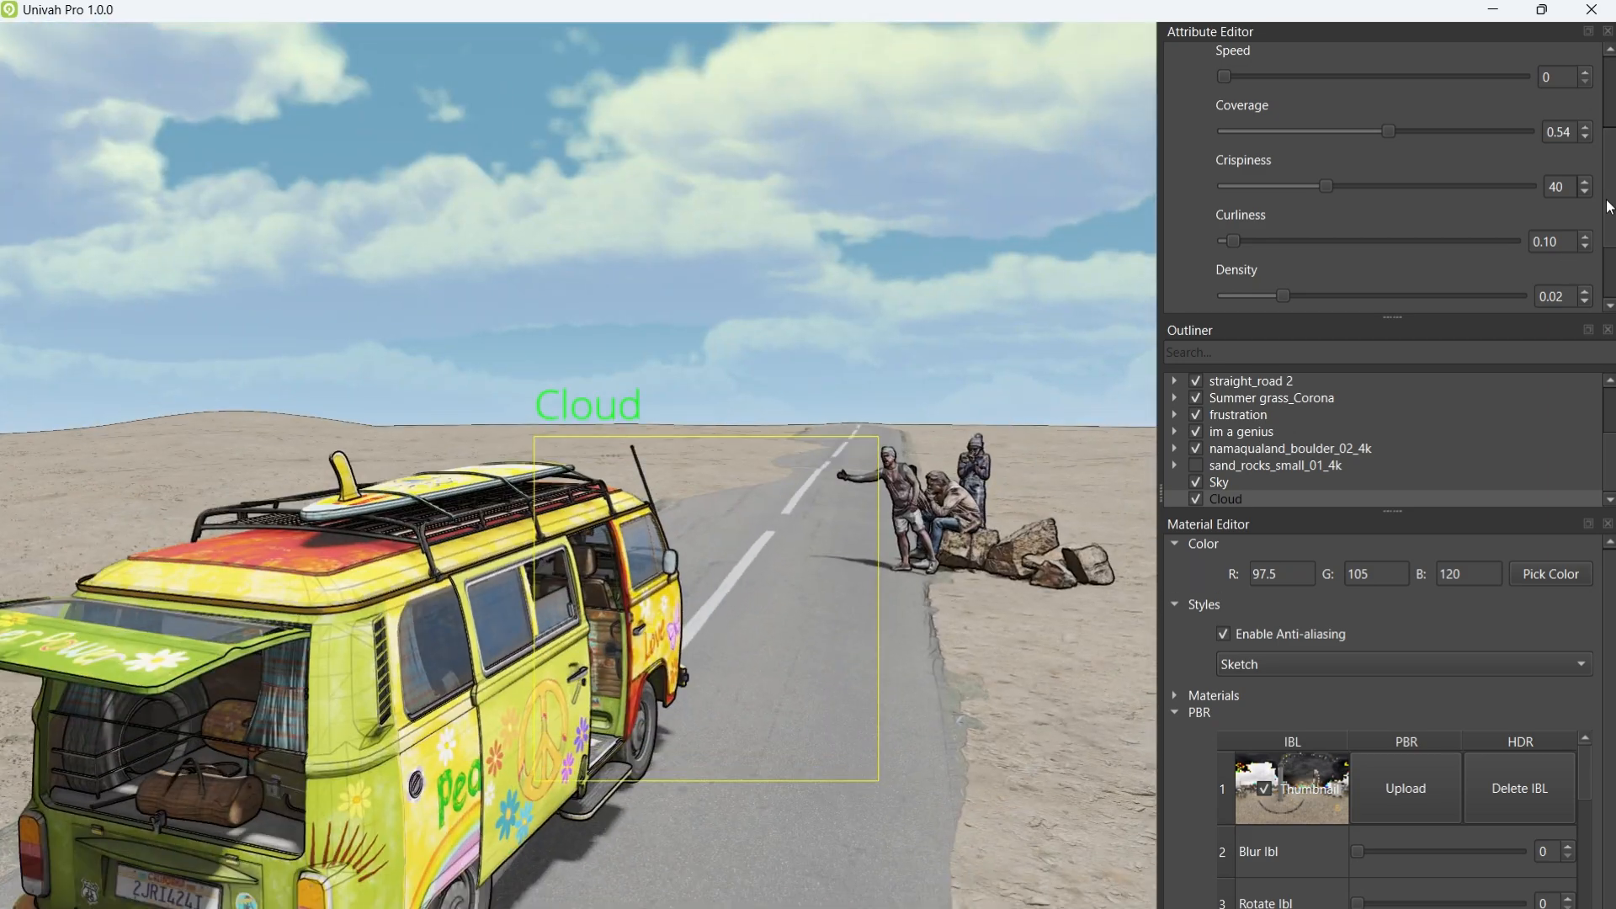
# Step: Lower the cloud frequency to 0.19 and move the Cloud layer up along Y
pyautogui.click(1609, 308)
pyautogui.moveTo(1256, 286); pyautogui.dragTo(1237, 285)
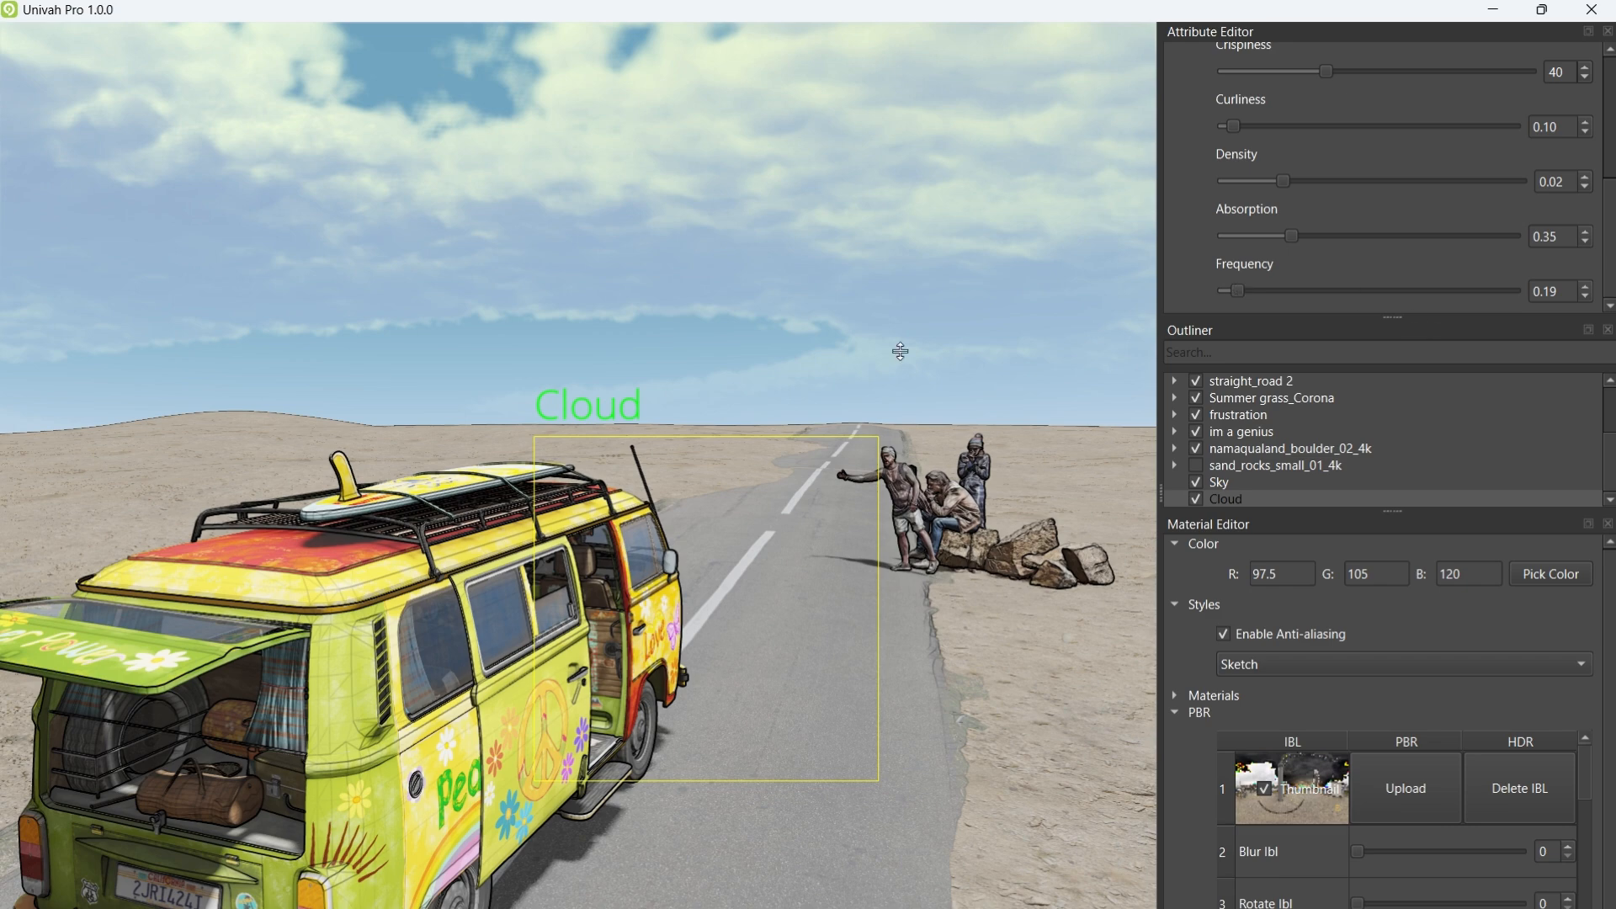
pyautogui.press('w')
pyautogui.moveTo(799, 544); pyautogui.dragTo(871, 591, button='middle')
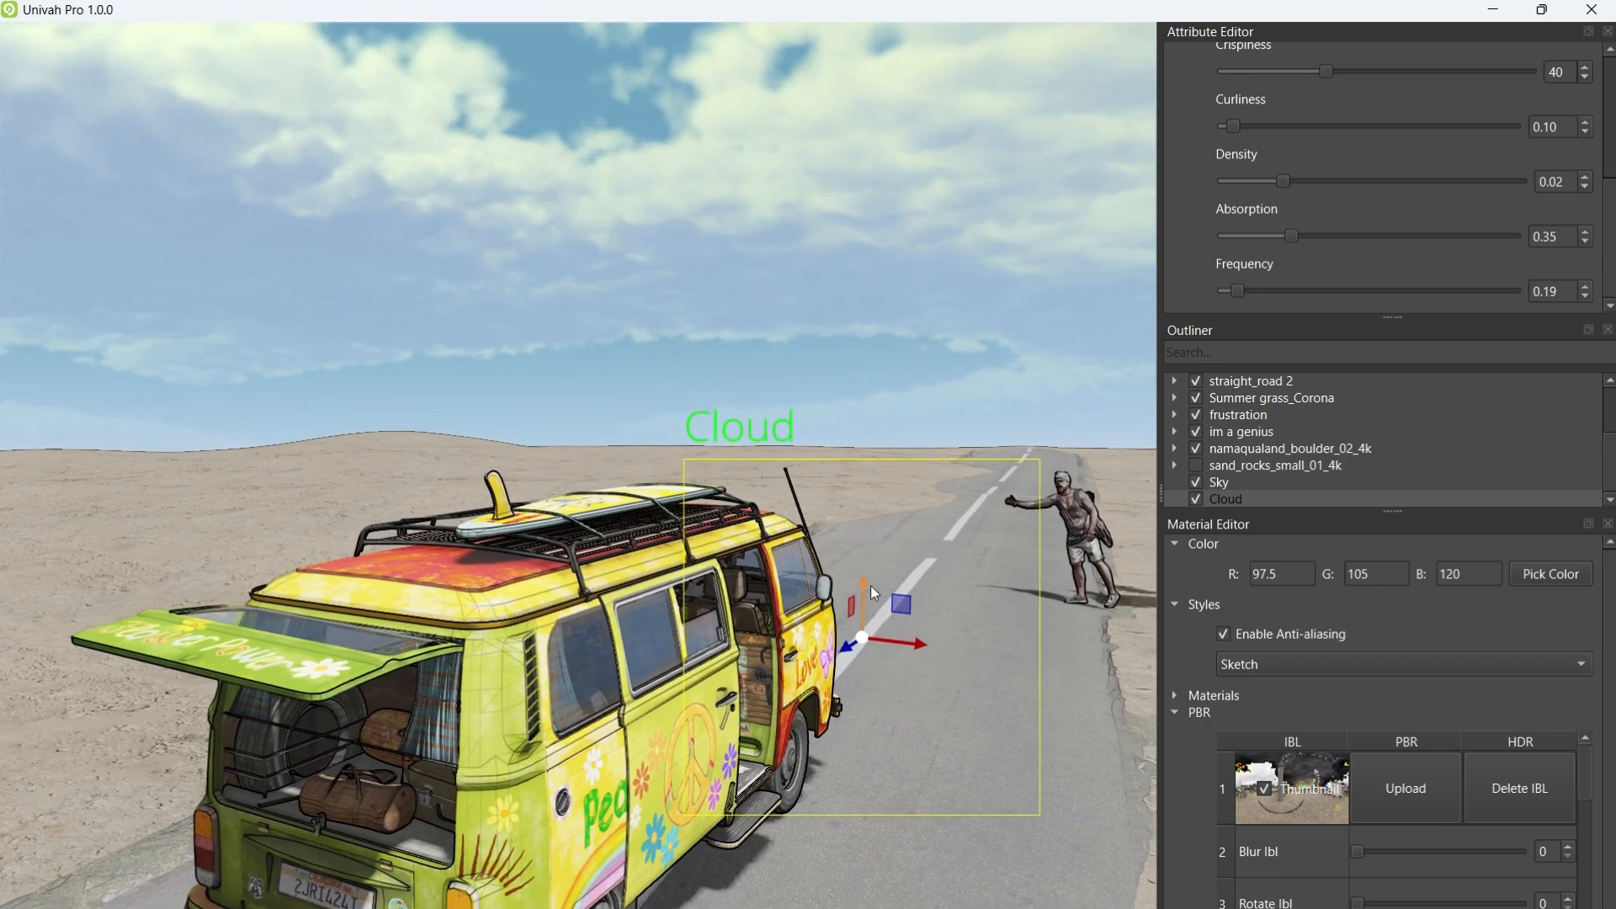
pyautogui.moveTo(870, 585); pyautogui.dragTo(961, 525)
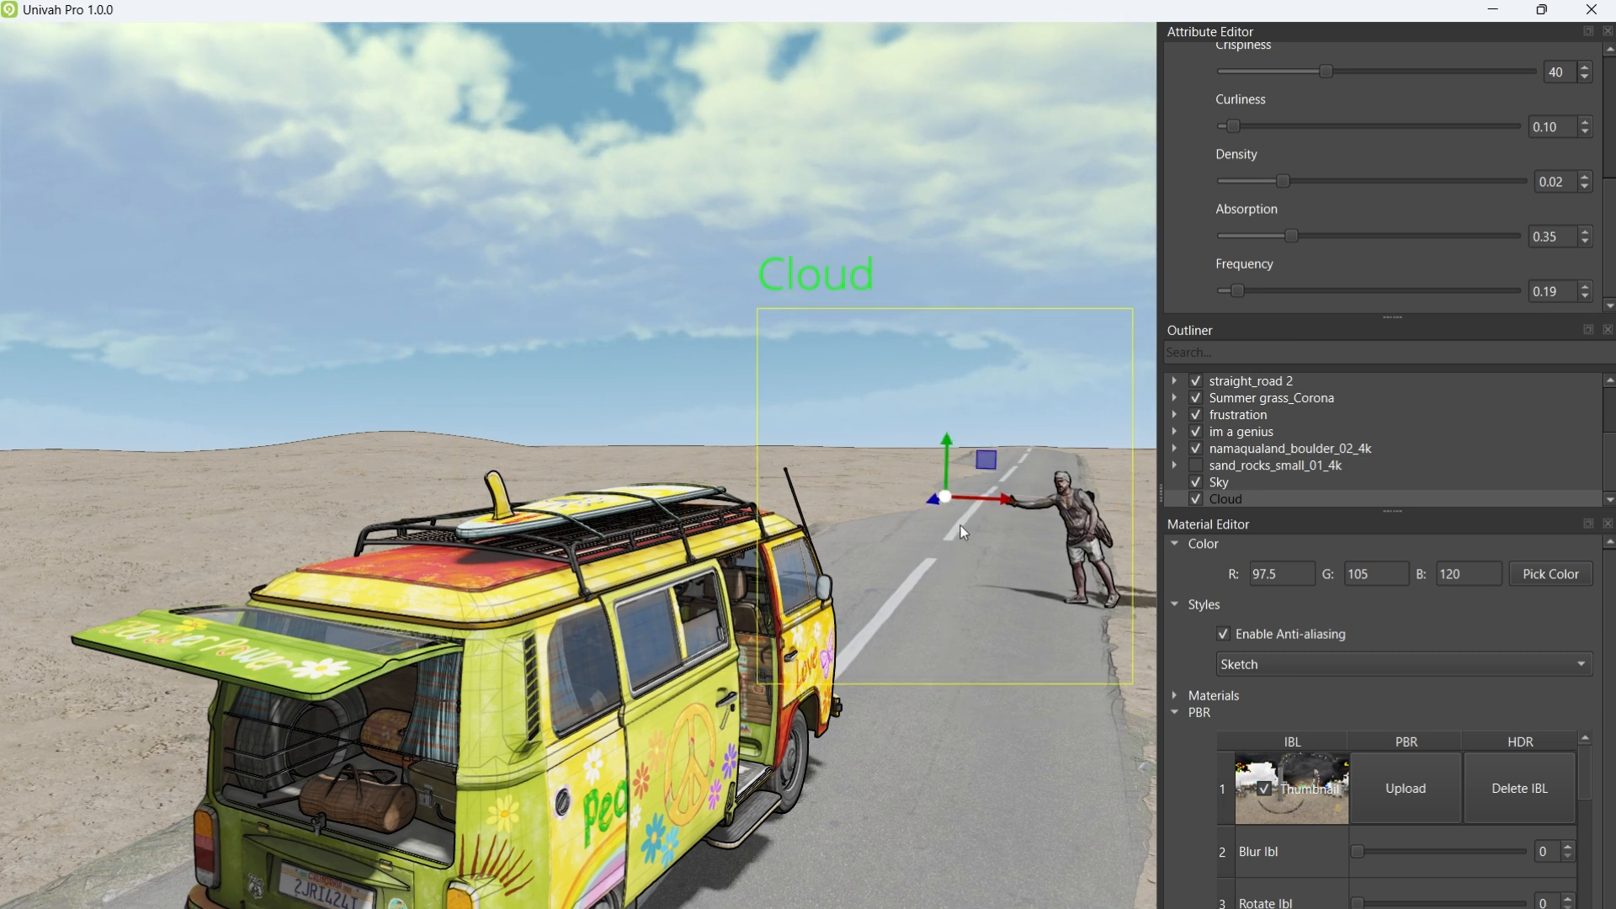
pyautogui.moveTo(954, 460); pyautogui.dragTo(924, 421)
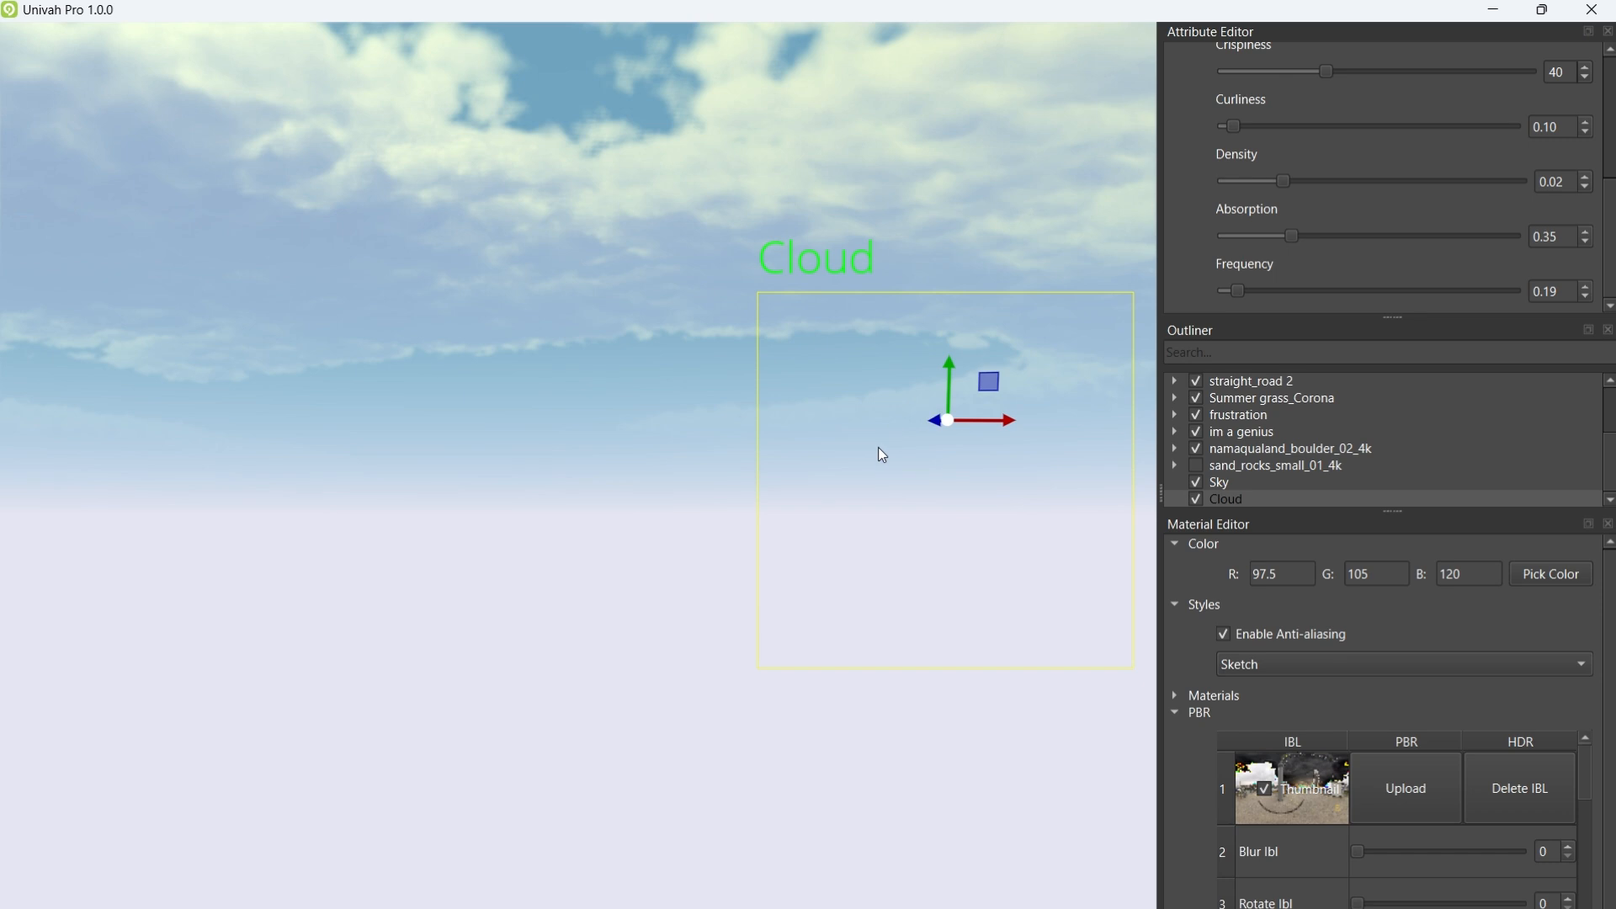
pyautogui.moveTo(877, 447); pyautogui.dragTo(655, 623, button='right')
pyautogui.scroll(-6, 602, 411)
pyautogui.press('e')
pyautogui.press('e')
pyautogui.press('q')
pyautogui.press('w')
# Step: Select Sky in the Outliner to show Sun Angle X 86 and Y 50.80
pyautogui.scroll(3, 534, 712)
pyautogui.scroll(4, 539, 708)
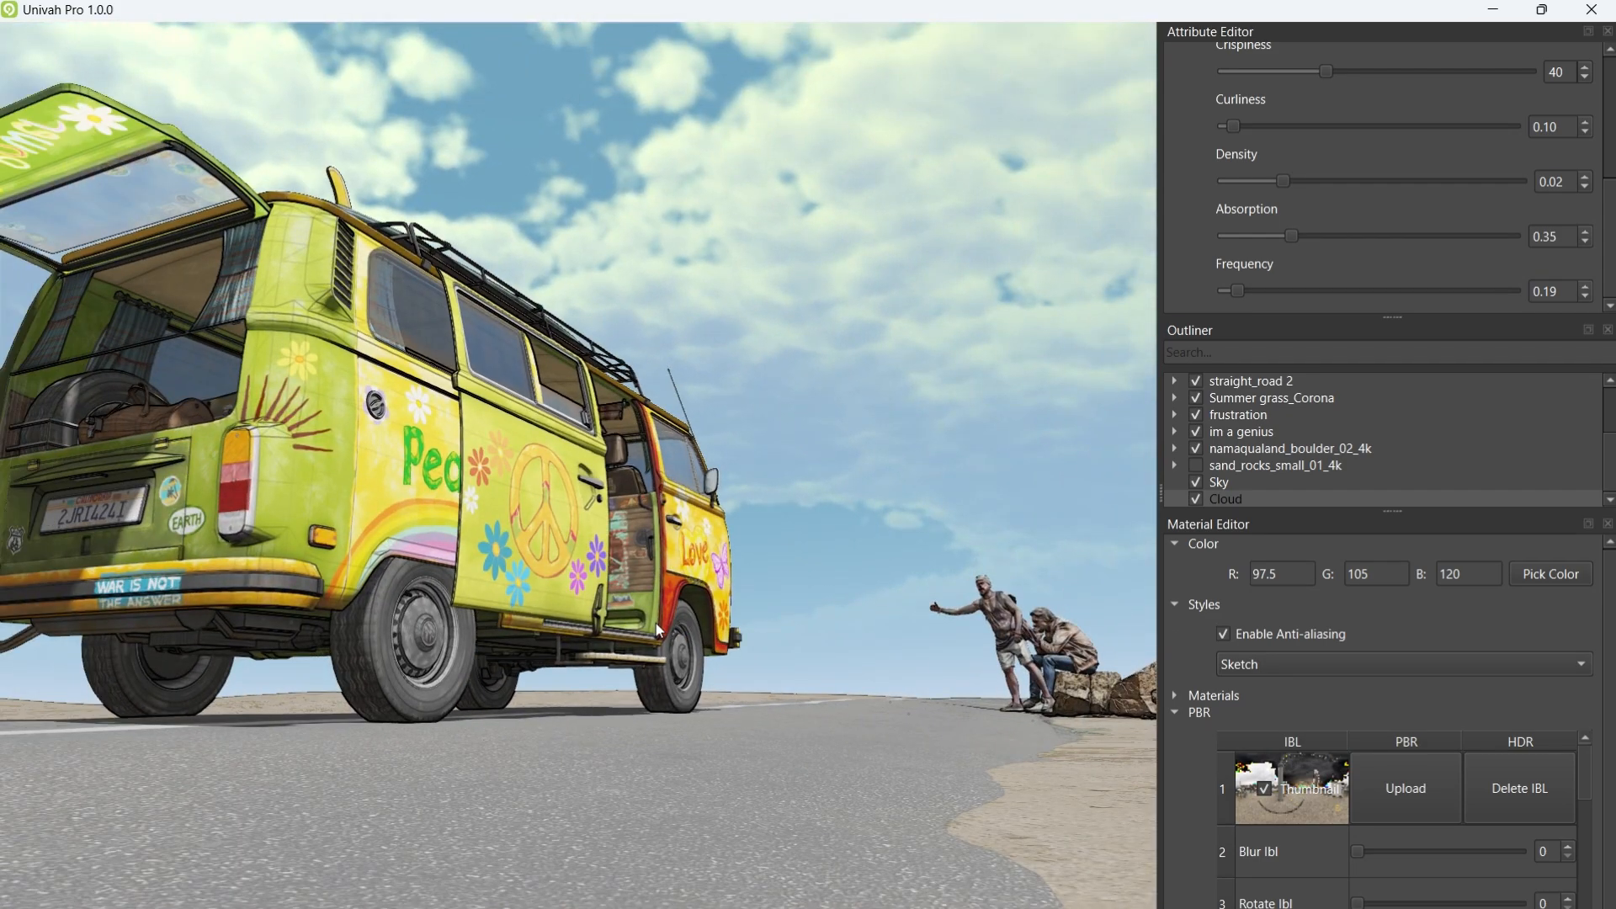
pyautogui.moveTo(648, 524); pyautogui.dragTo(811, 755, button='right')
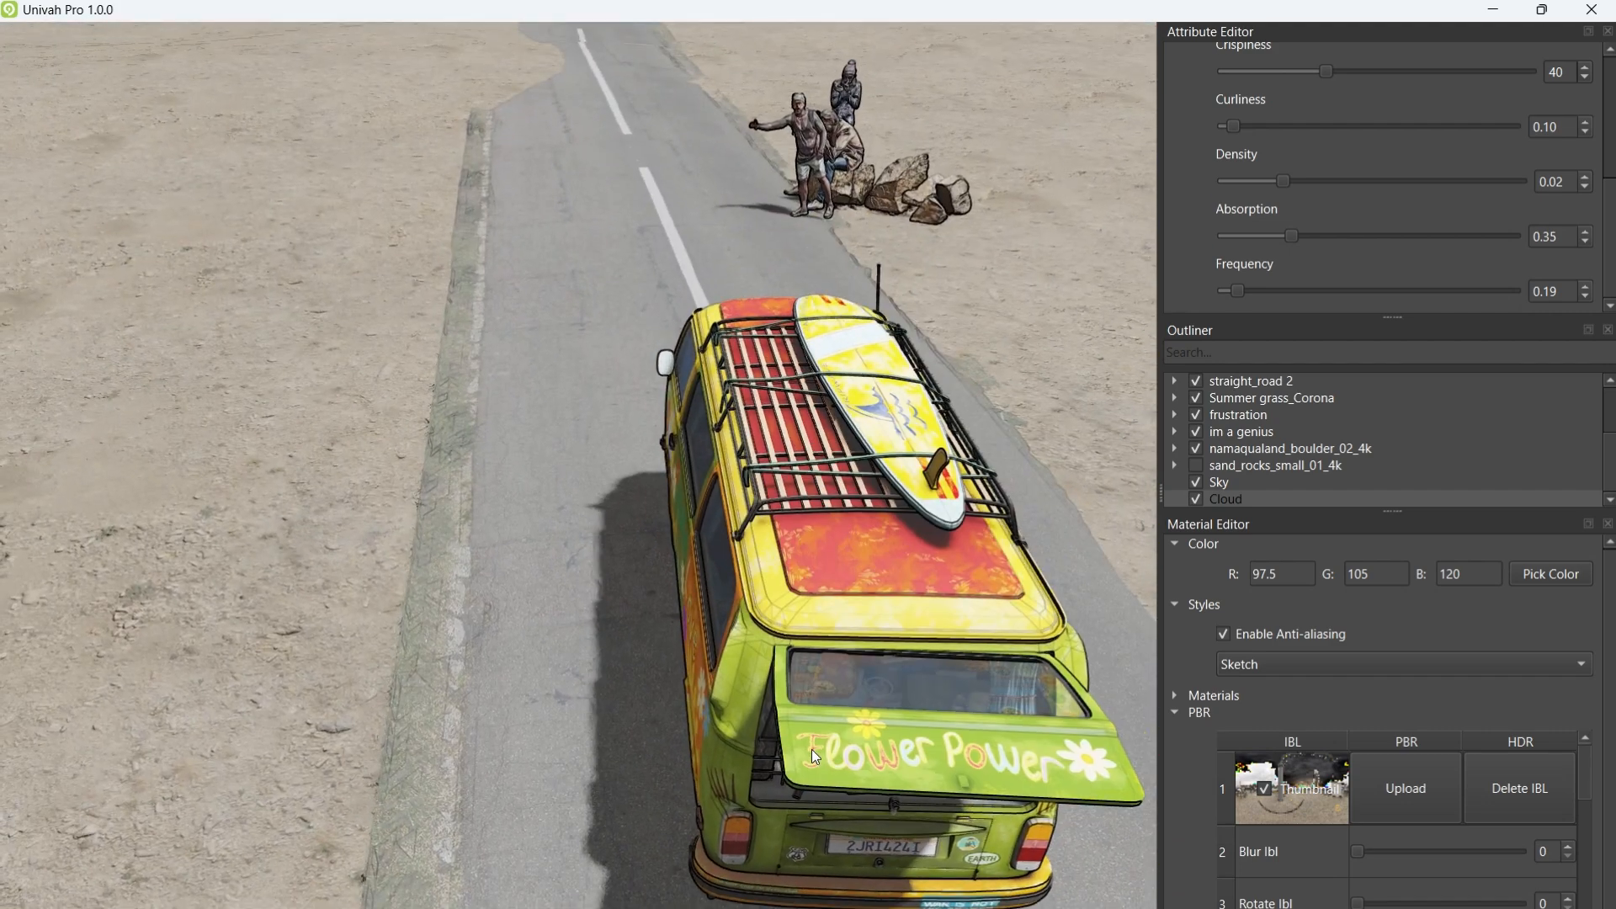
pyautogui.scroll(5, 1491, 108)
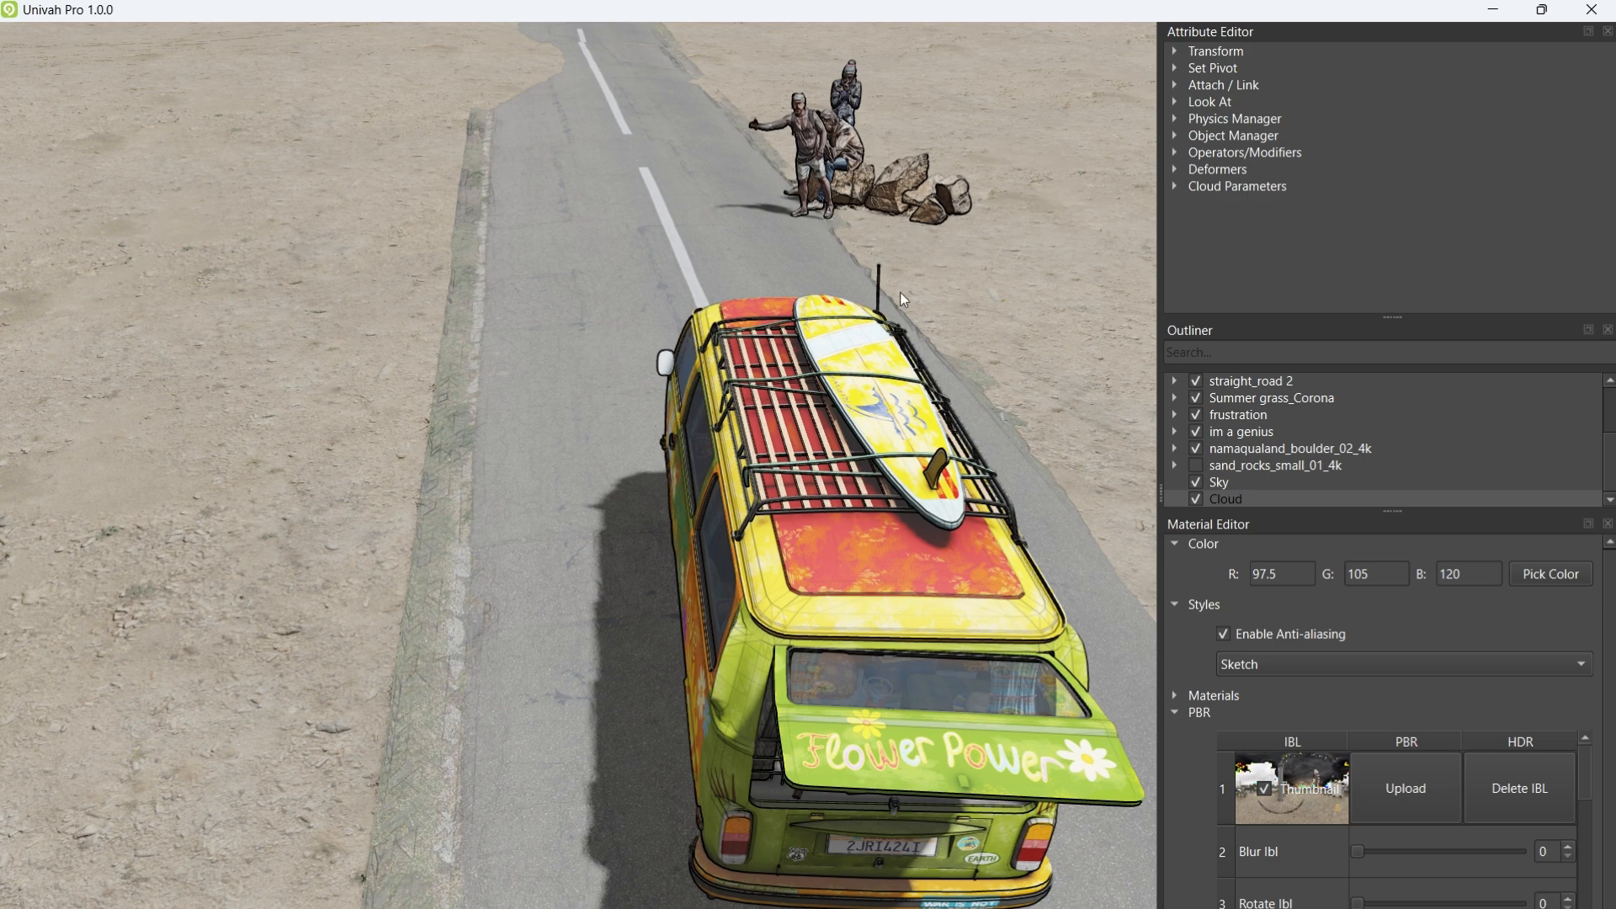
pyautogui.moveTo(901, 291); pyautogui.dragTo(799, 302, button='right')
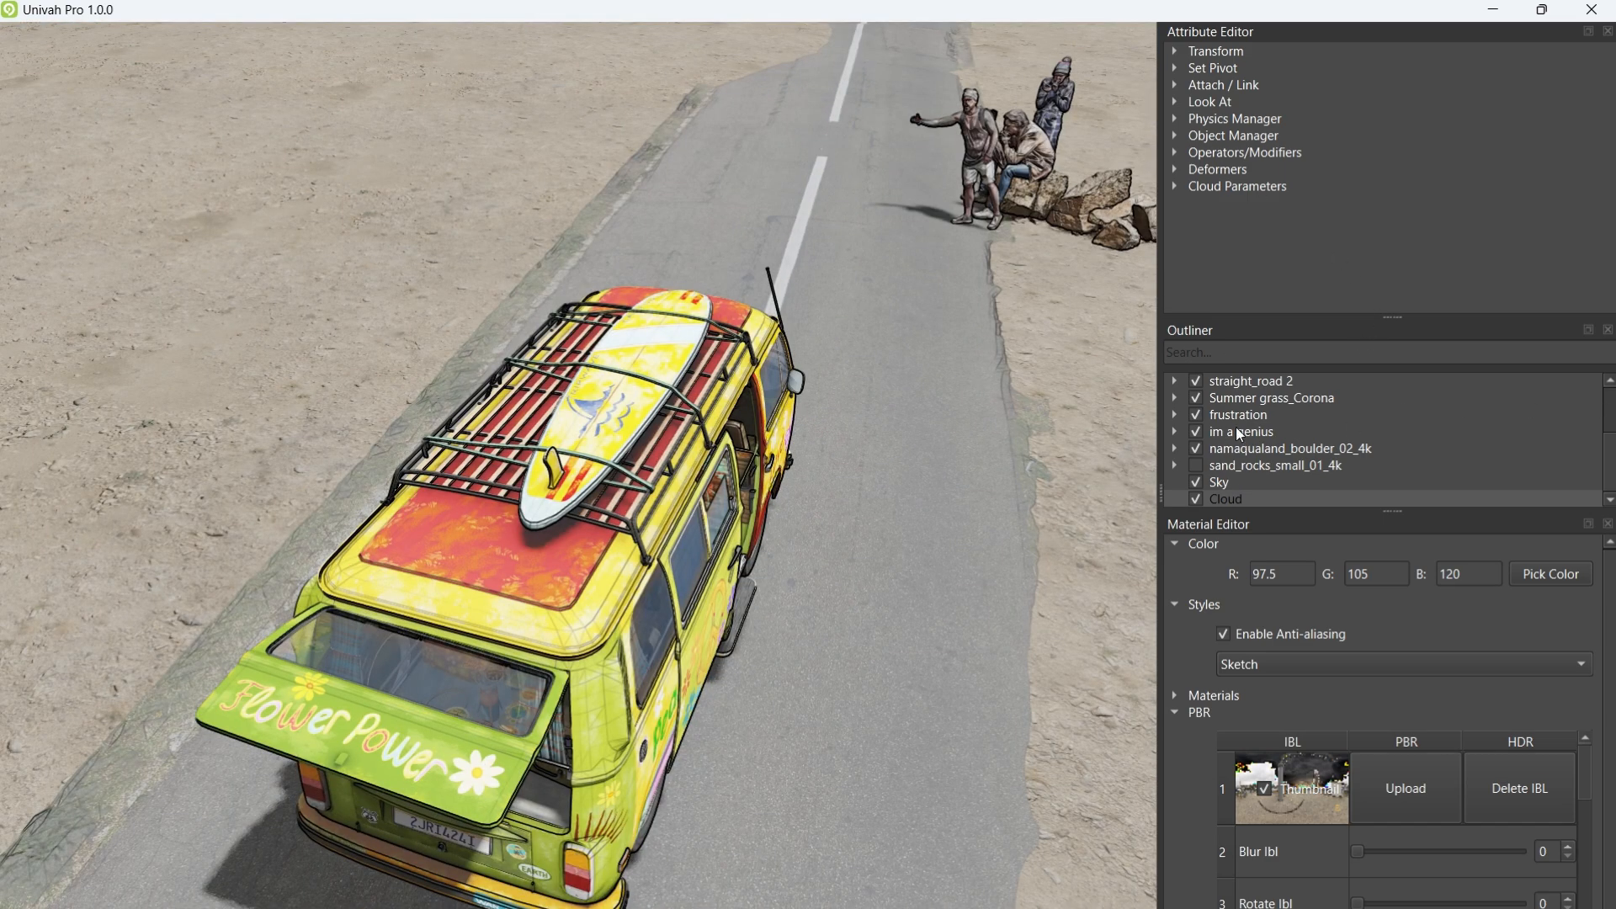
pyautogui.moveTo(1610, 455); pyautogui.dragTo(1610, 416)
pyautogui.click(1236, 485)
pyautogui.moveTo(843, 390); pyautogui.dragTo(767, 255, button='right')
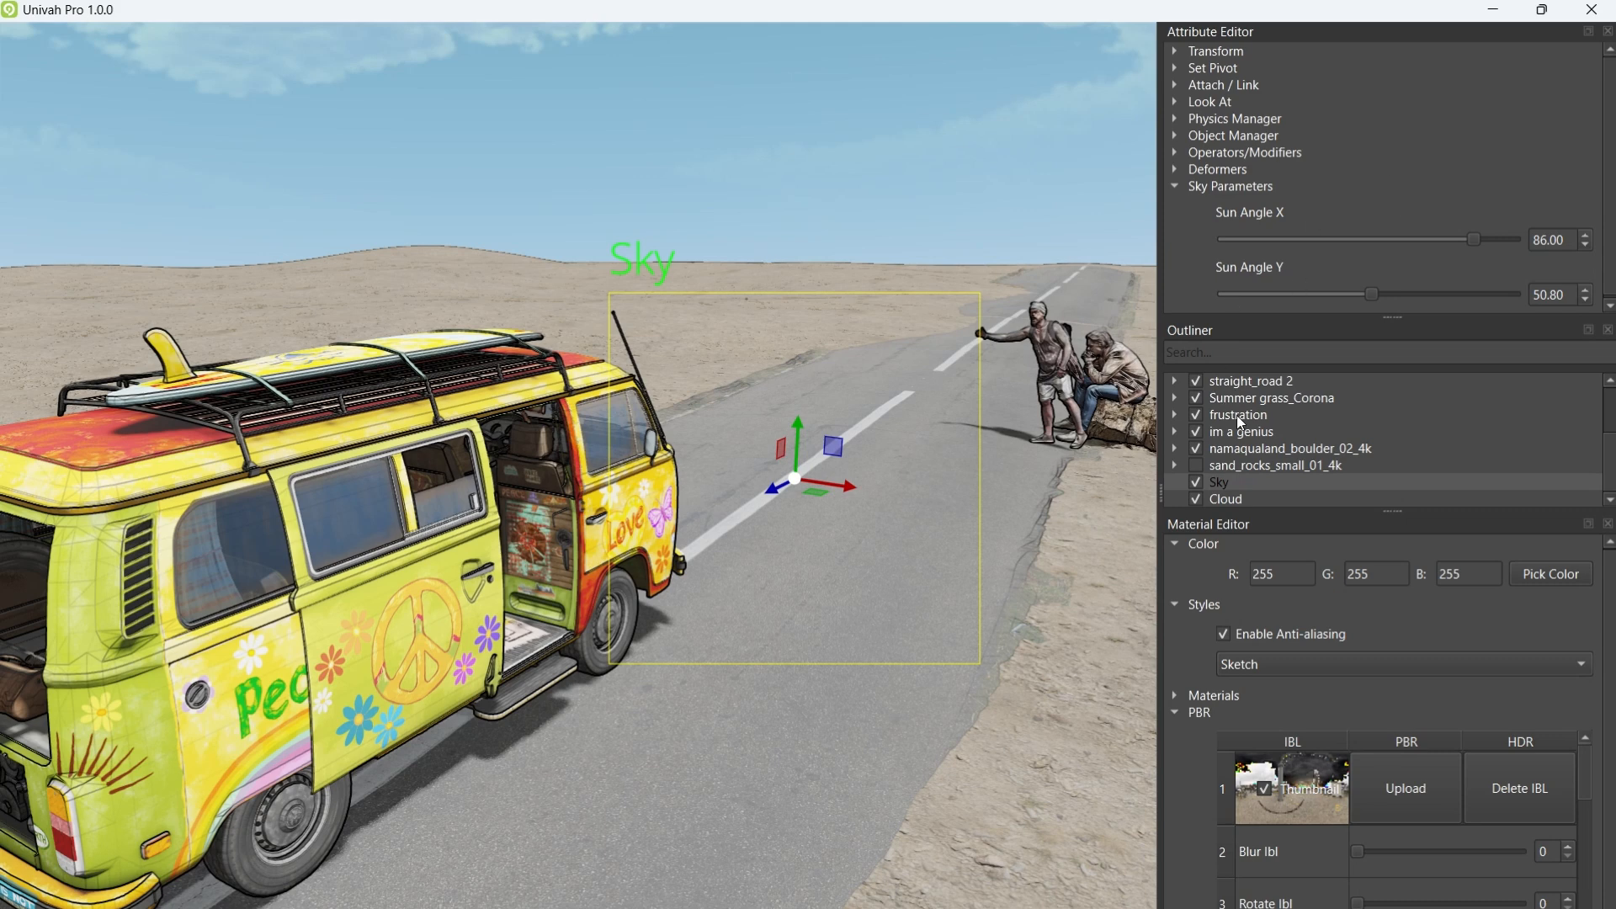
# Step: Turn the directional light off to view the unlit scene, then back on
pyautogui.scroll(1, 1607, 411)
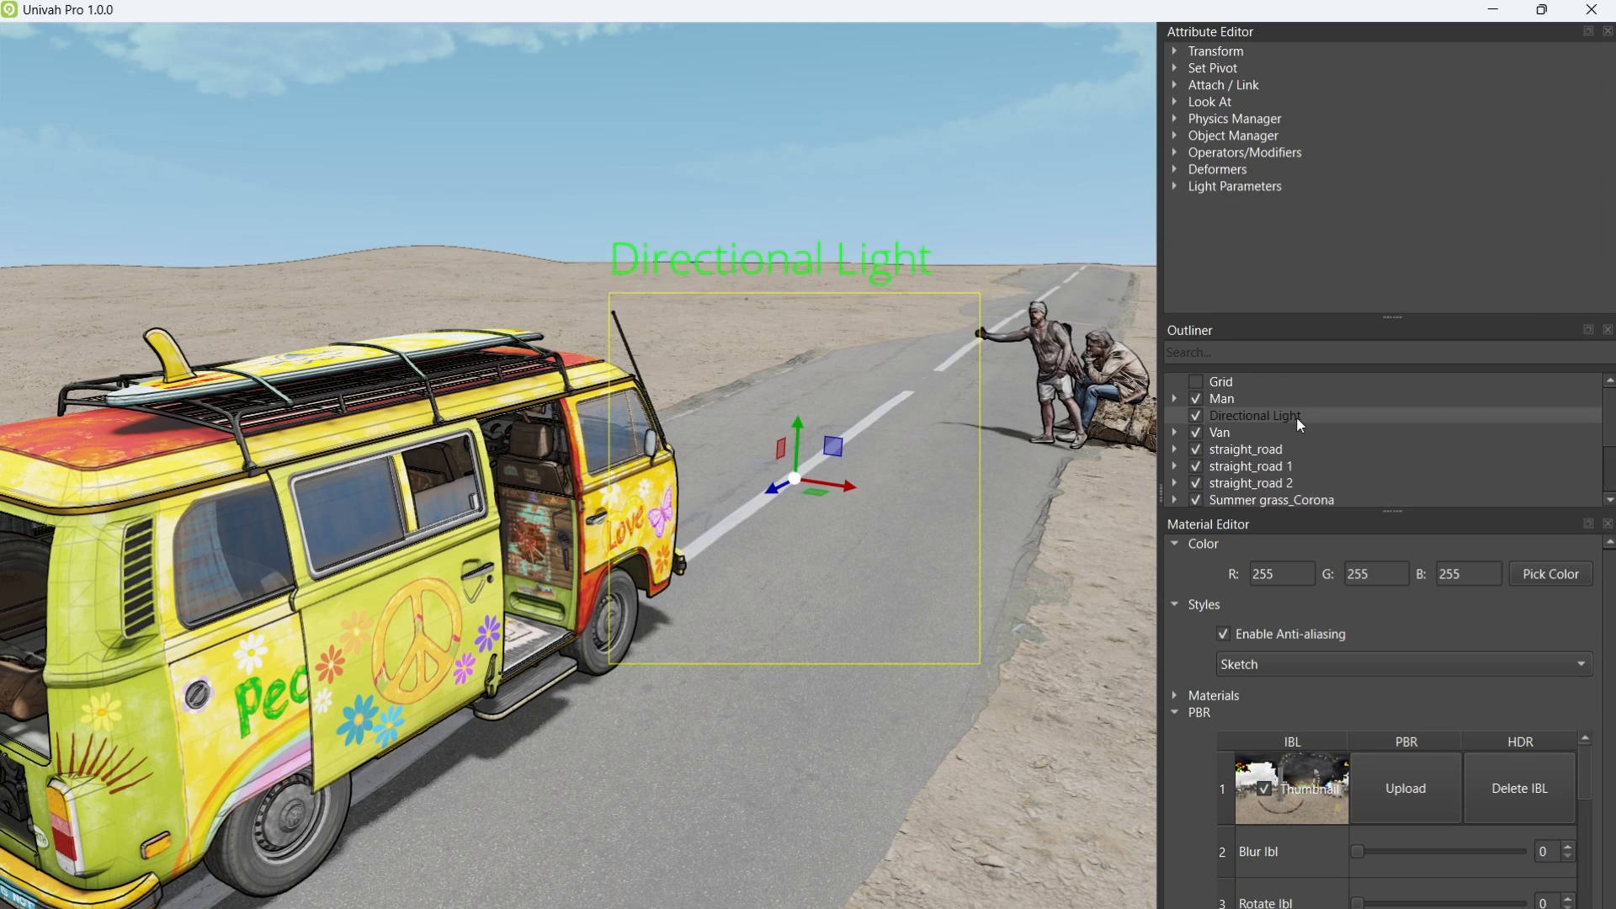
pyautogui.scroll(-2, 1580, 261)
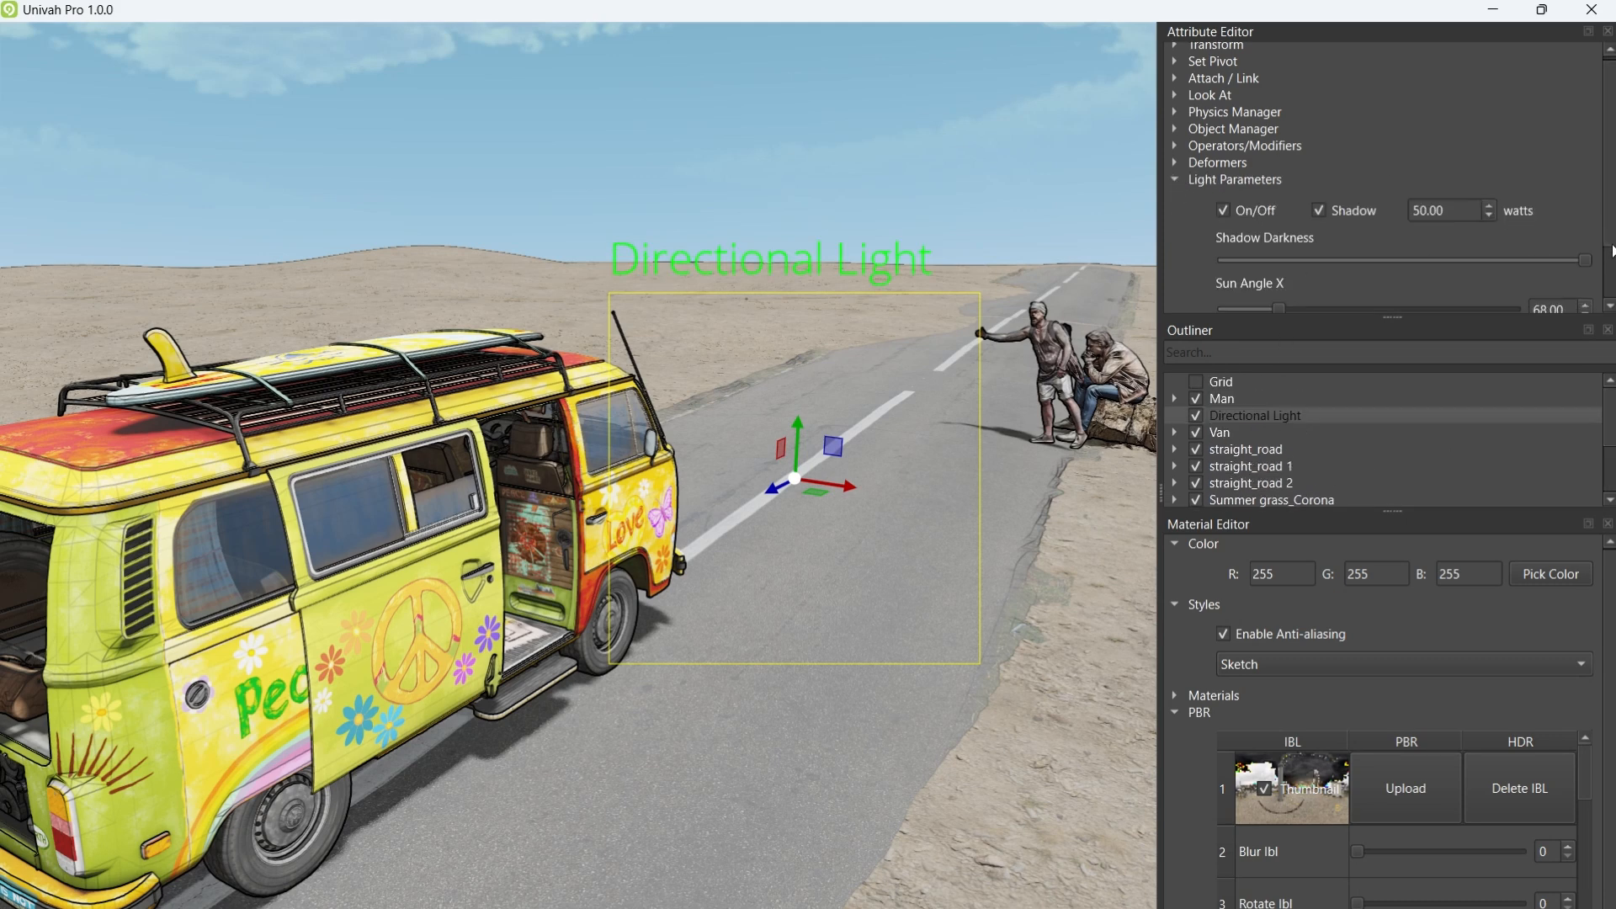
pyautogui.click(1224, 150)
pyautogui.moveTo(749, 444); pyautogui.dragTo(797, 345, button='right')
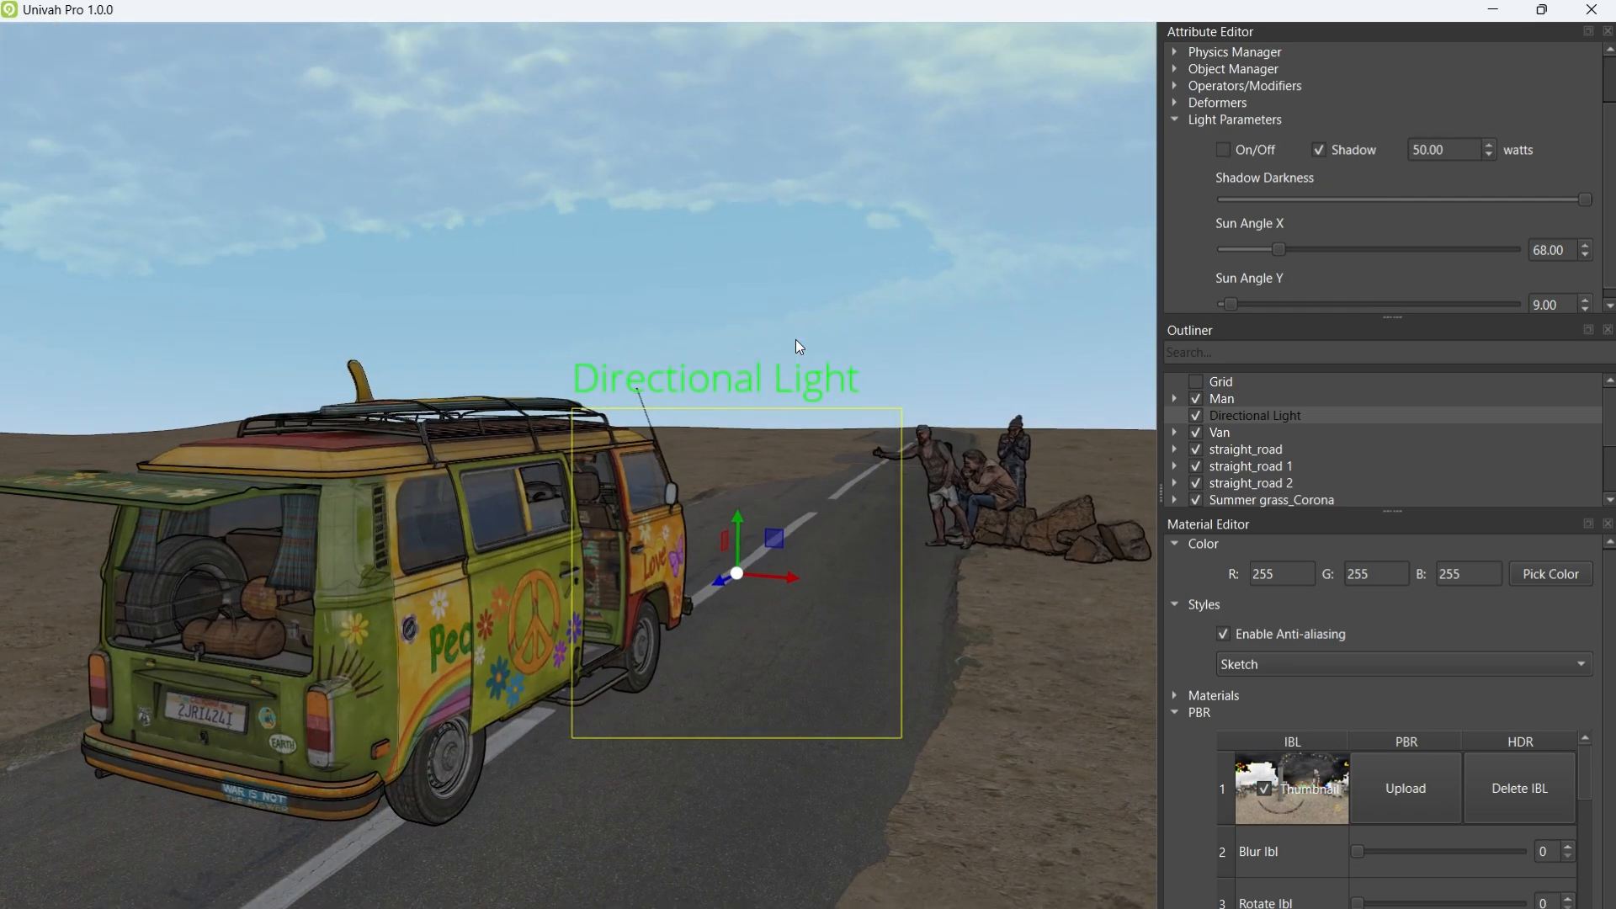
pyautogui.click(1224, 151)
pyautogui.moveTo(885, 402); pyautogui.dragTo(904, 415, button='right')
pyautogui.scroll(3, 879, 412)
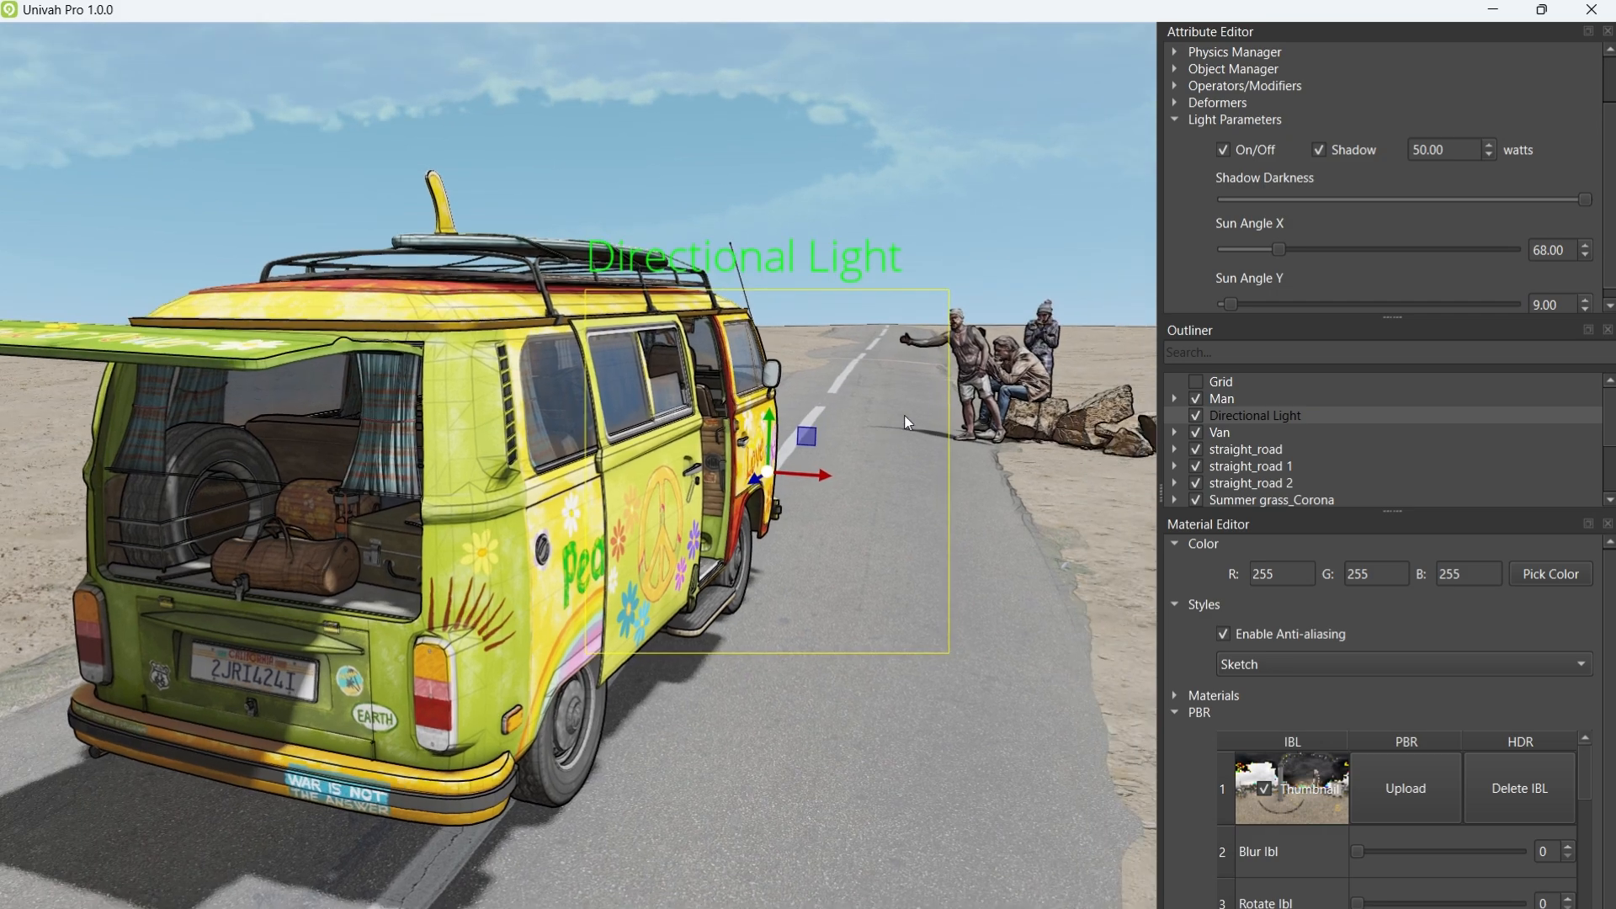
# Step: Set the sun's X angle to 170.00 and review the van's shadows from behind and beside
pyautogui.moveTo(1278, 248); pyautogui.dragTo(1240, 245)
pyautogui.scroll(-4, 841, 328)
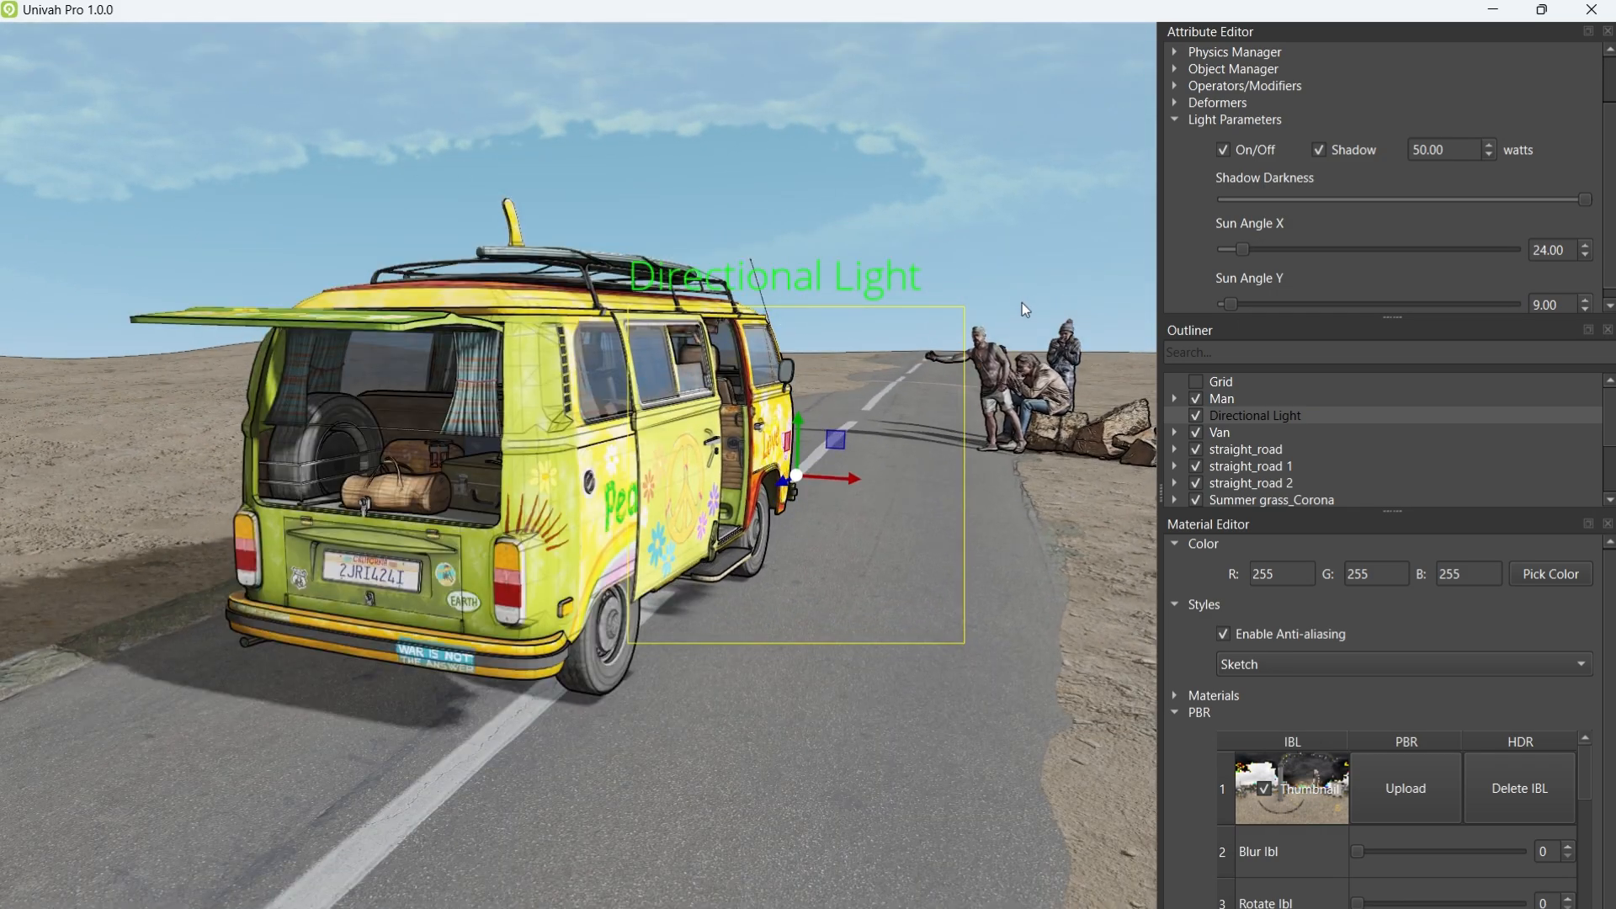
pyautogui.moveTo(1241, 244); pyautogui.dragTo(1365, 265)
pyautogui.moveTo(926, 380); pyautogui.dragTo(1035, 456, button='middle')
pyautogui.scroll(5, 1017, 348)
pyautogui.scroll(3, 1048, 347)
pyautogui.scroll(-3, 1033, 417)
pyautogui.scroll(-3, 1072, 369)
pyautogui.moveTo(712, 547); pyautogui.dragTo(544, 495, button='middle')
pyautogui.scroll(5, 820, 443)
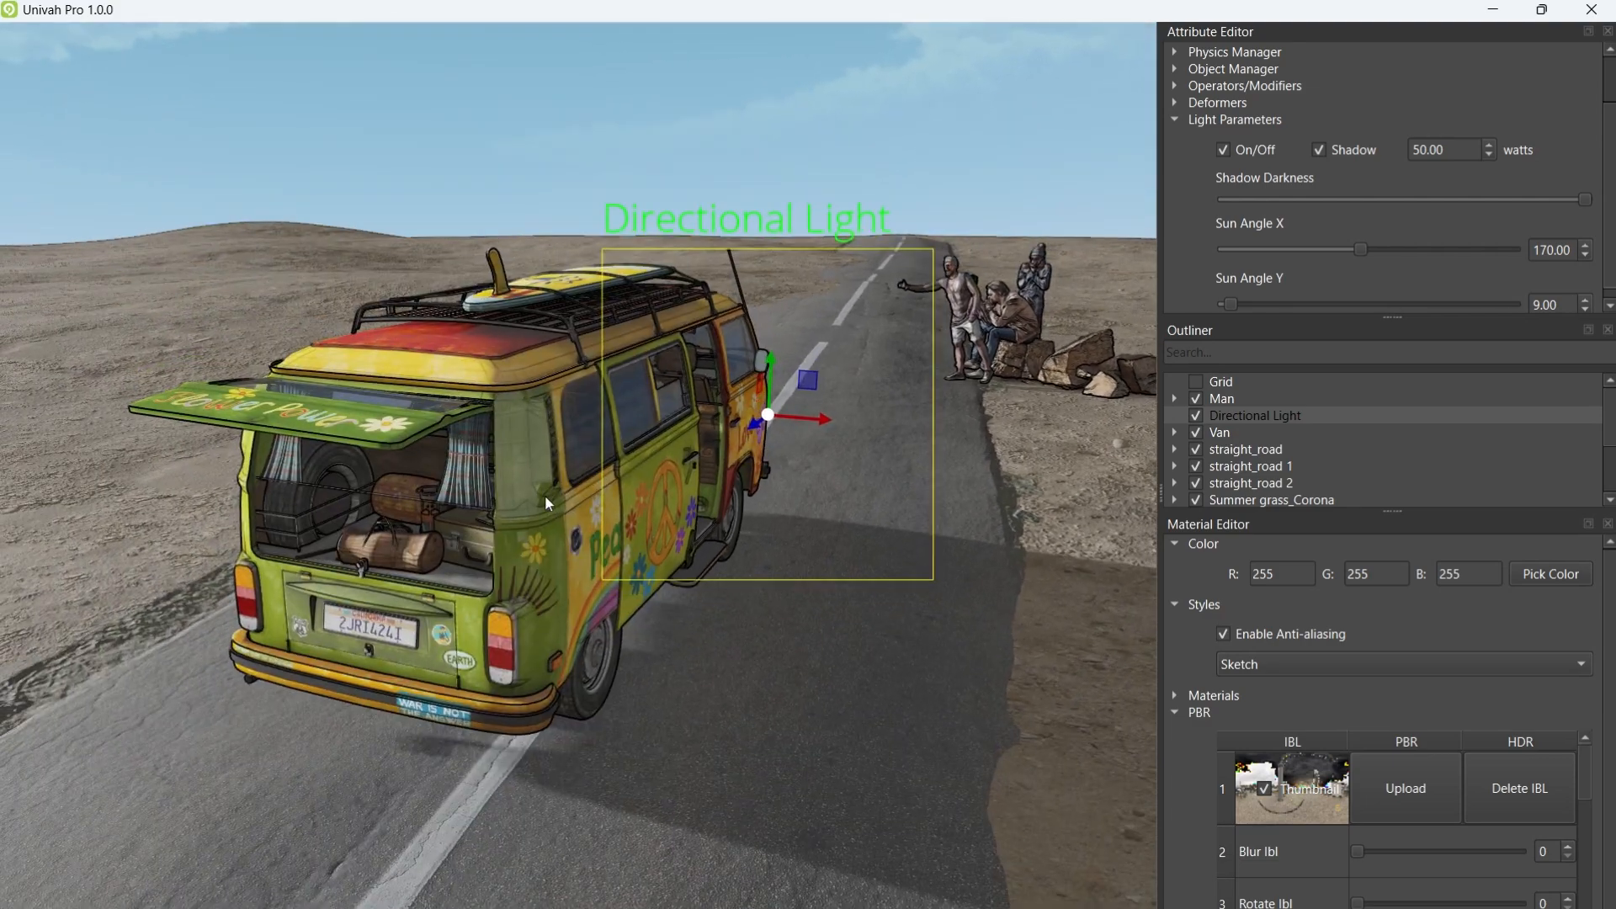
pyautogui.moveTo(763, 473); pyautogui.dragTo(803, 357, button='middle')
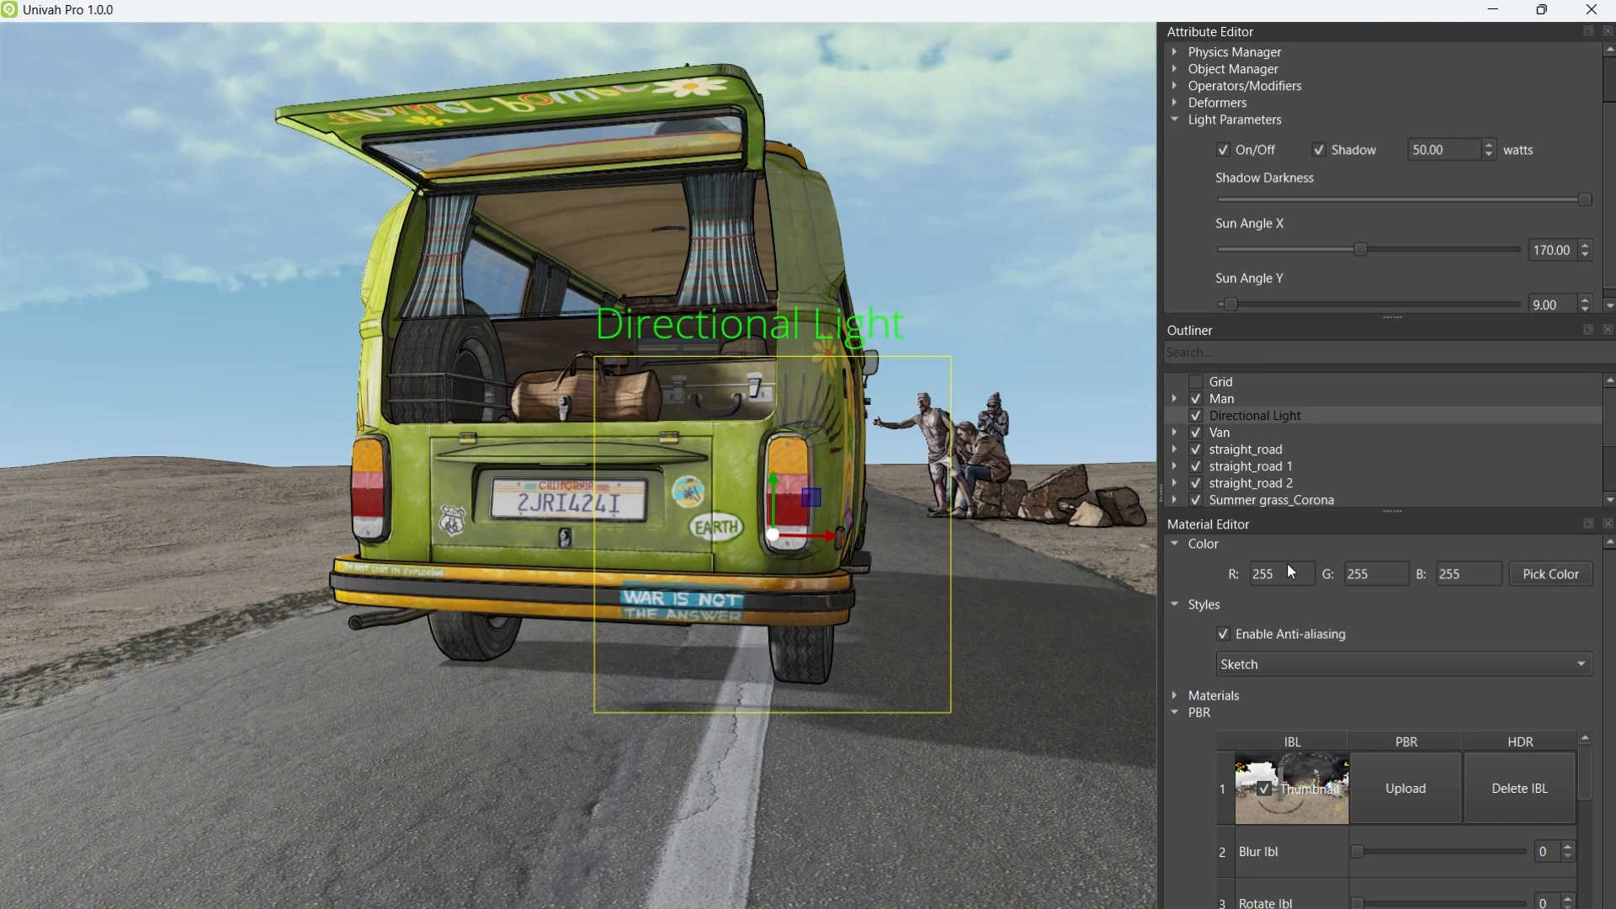
# Step: Try the No Outline render style, then switch to Physically Based Shading
pyautogui.click(1290, 664)
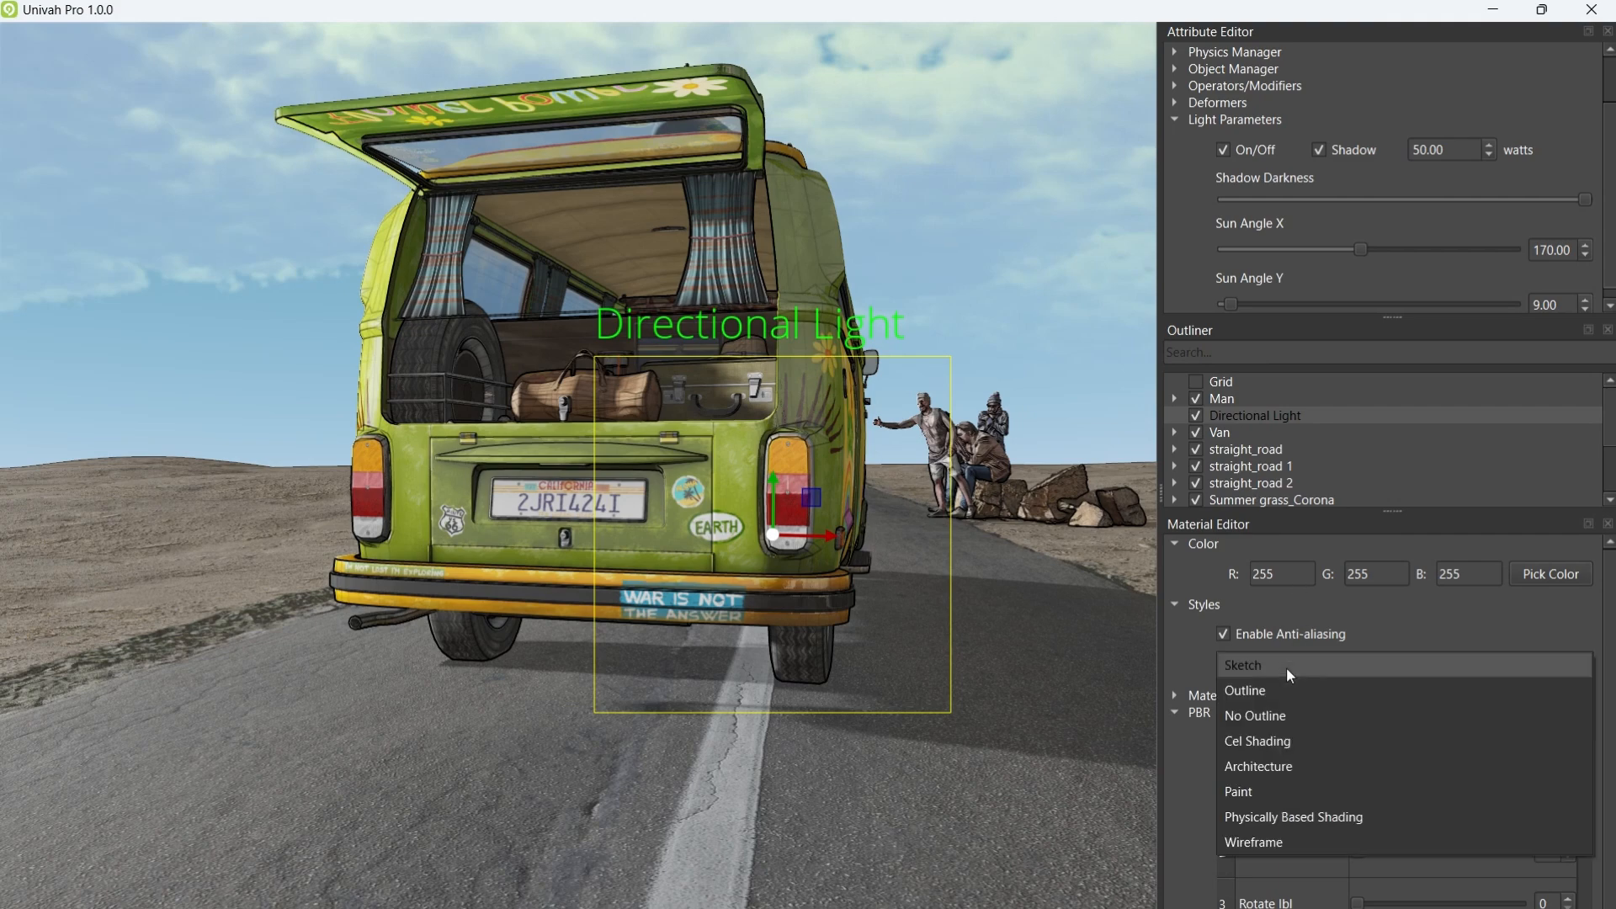
pyautogui.click(1251, 714)
pyautogui.moveTo(925, 484); pyautogui.dragTo(891, 469, button='middle')
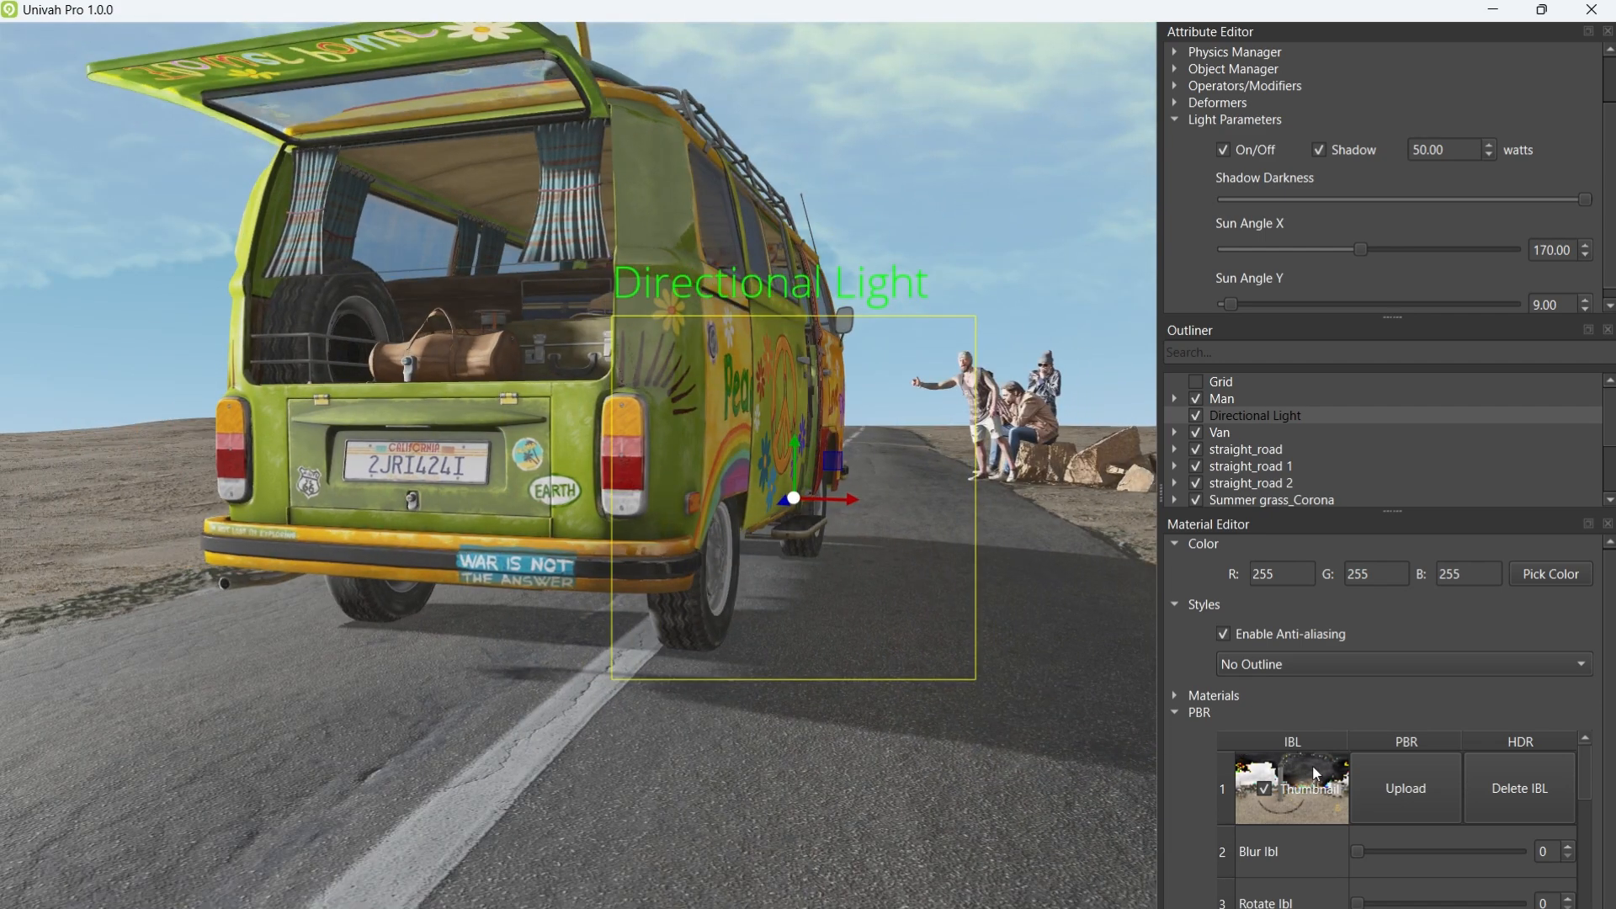
pyautogui.click(1272, 664)
pyautogui.click(1281, 768)
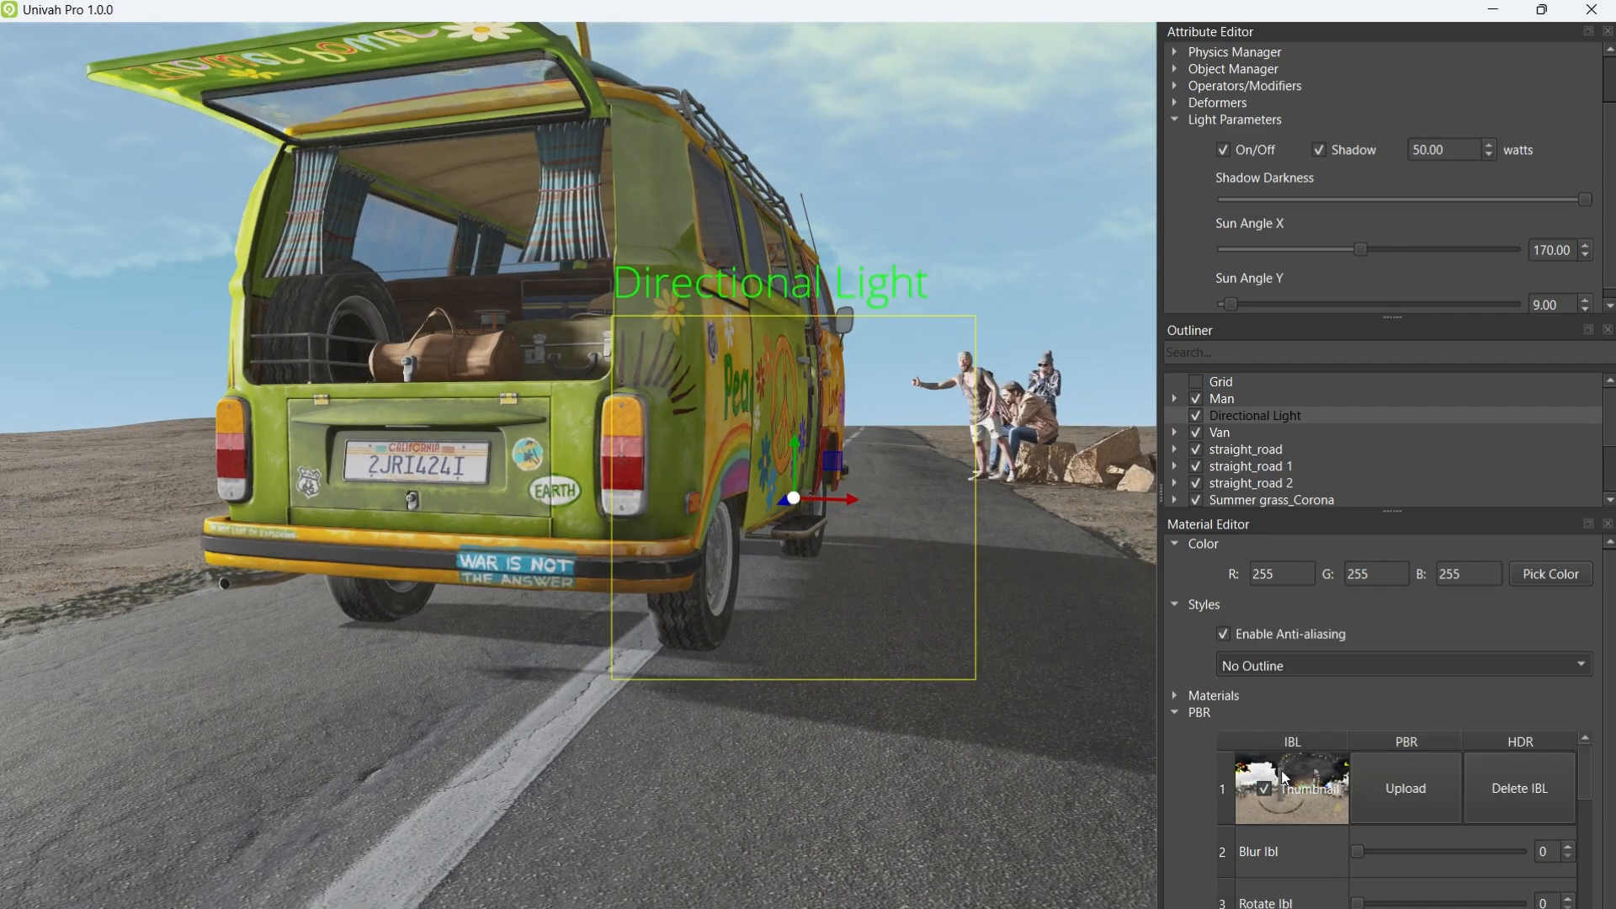
pyautogui.moveTo(836, 624)
pyautogui.mouseDown(button='middle')
pyautogui.moveTo(857, 555)
pyautogui.moveTo(914, 554)
pyautogui.mouseUp(button='middle')
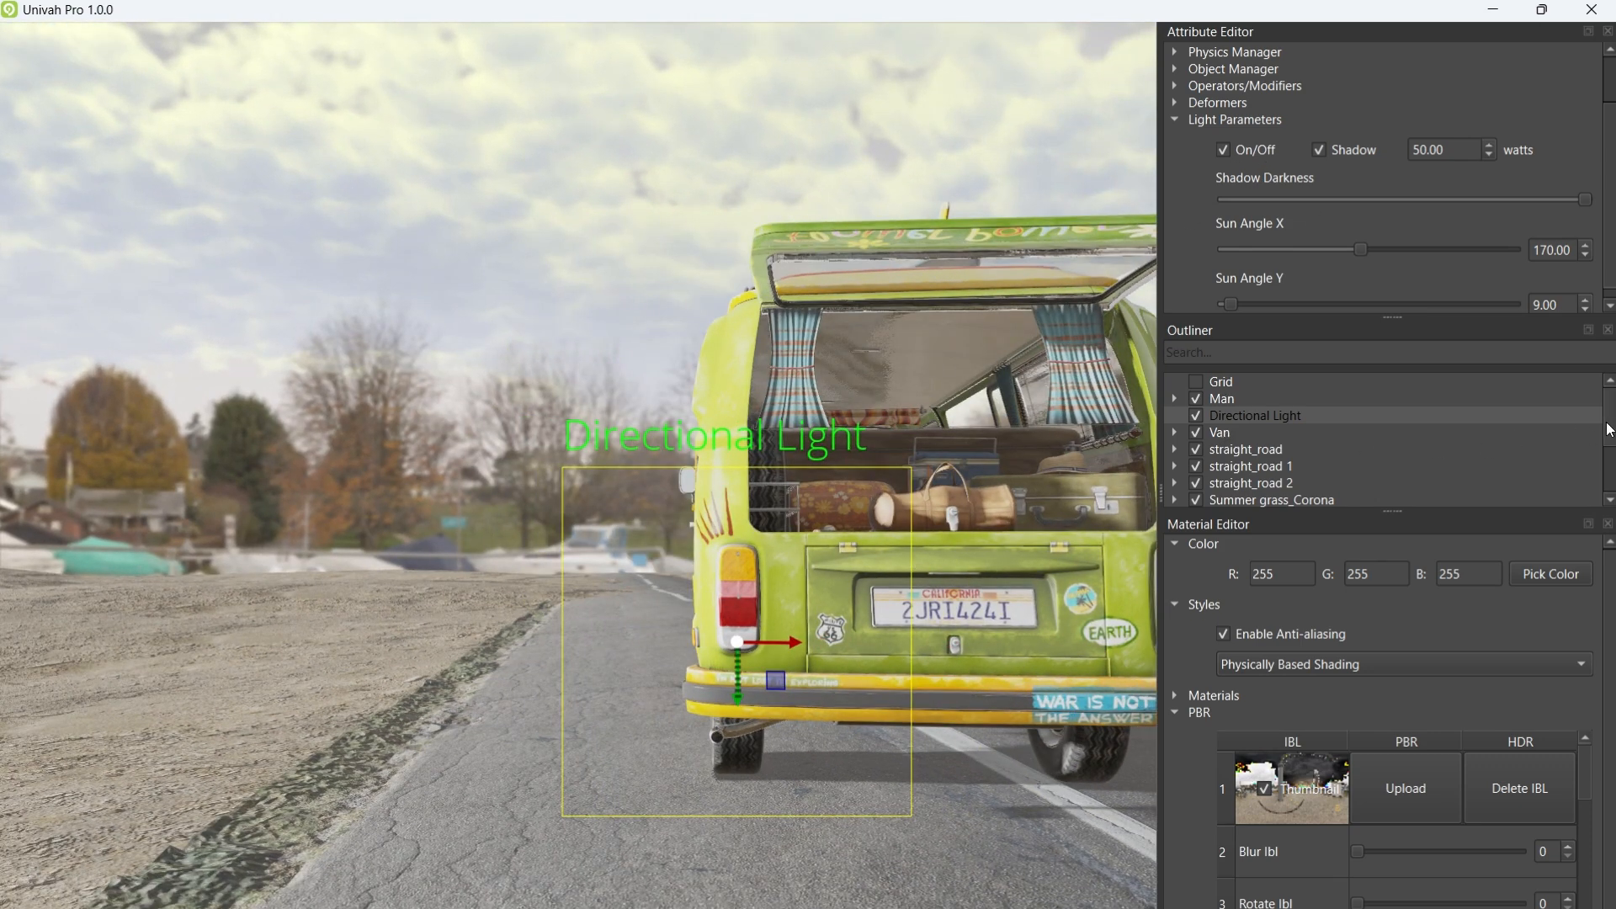
# Step: Hide the Sky and Cloud objects in the Outliner
pyautogui.moveTo(1607, 429); pyautogui.dragTo(1603, 464)
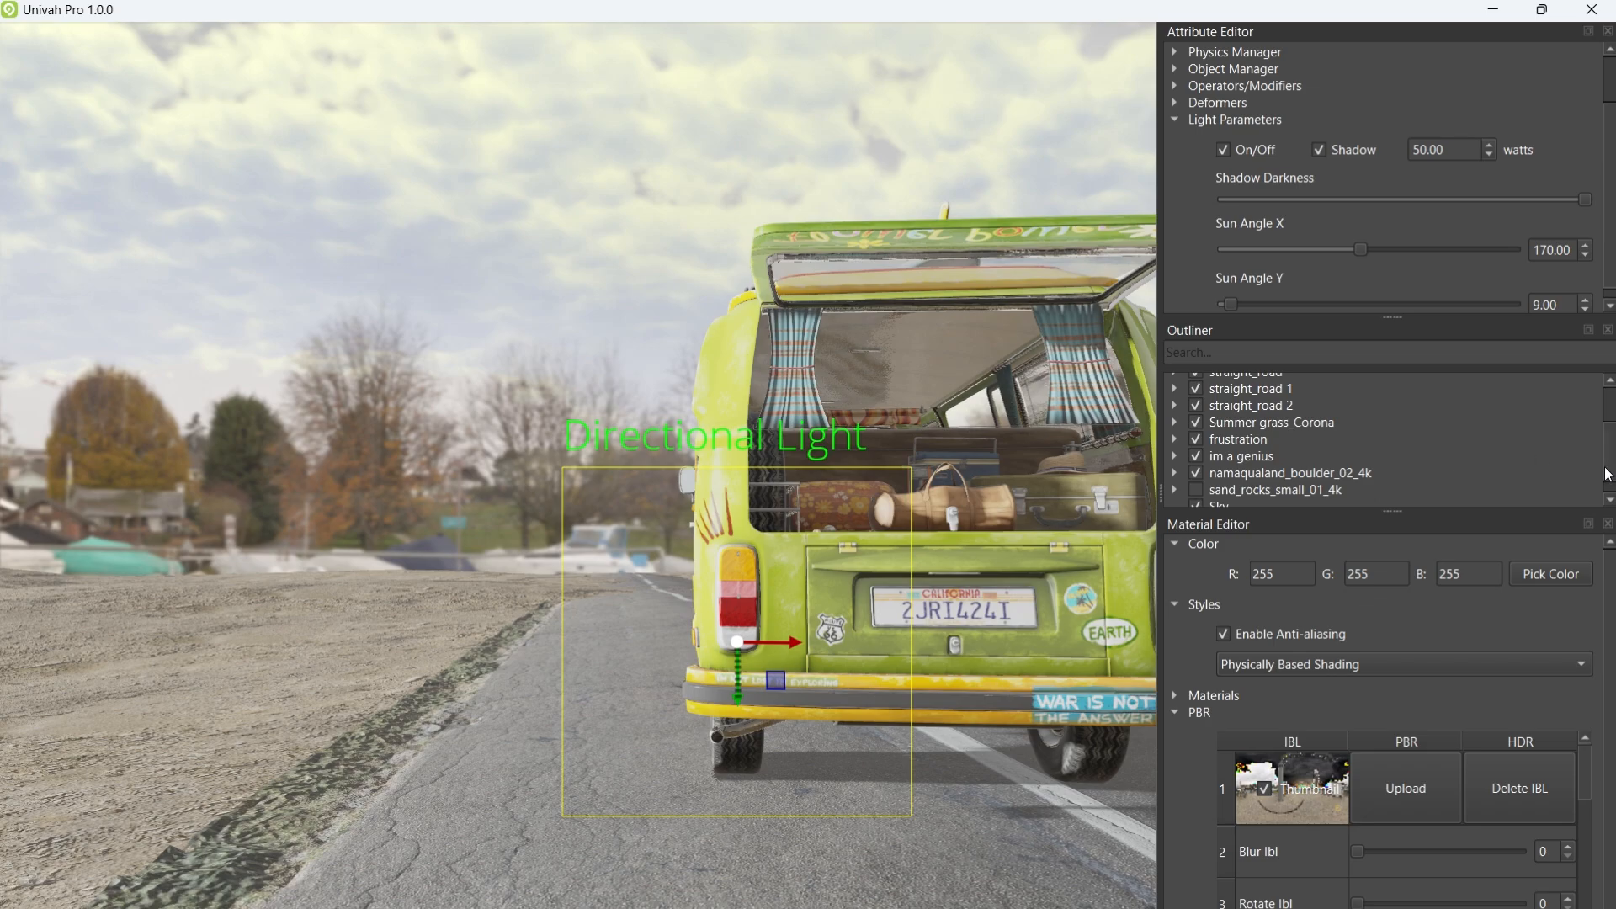
pyautogui.click(1196, 499)
pyautogui.click(1195, 483)
# Step: Try sun light strengths of 20 and then 4 watts
pyautogui.moveTo(936, 413); pyautogui.dragTo(813, 421, button='middle')
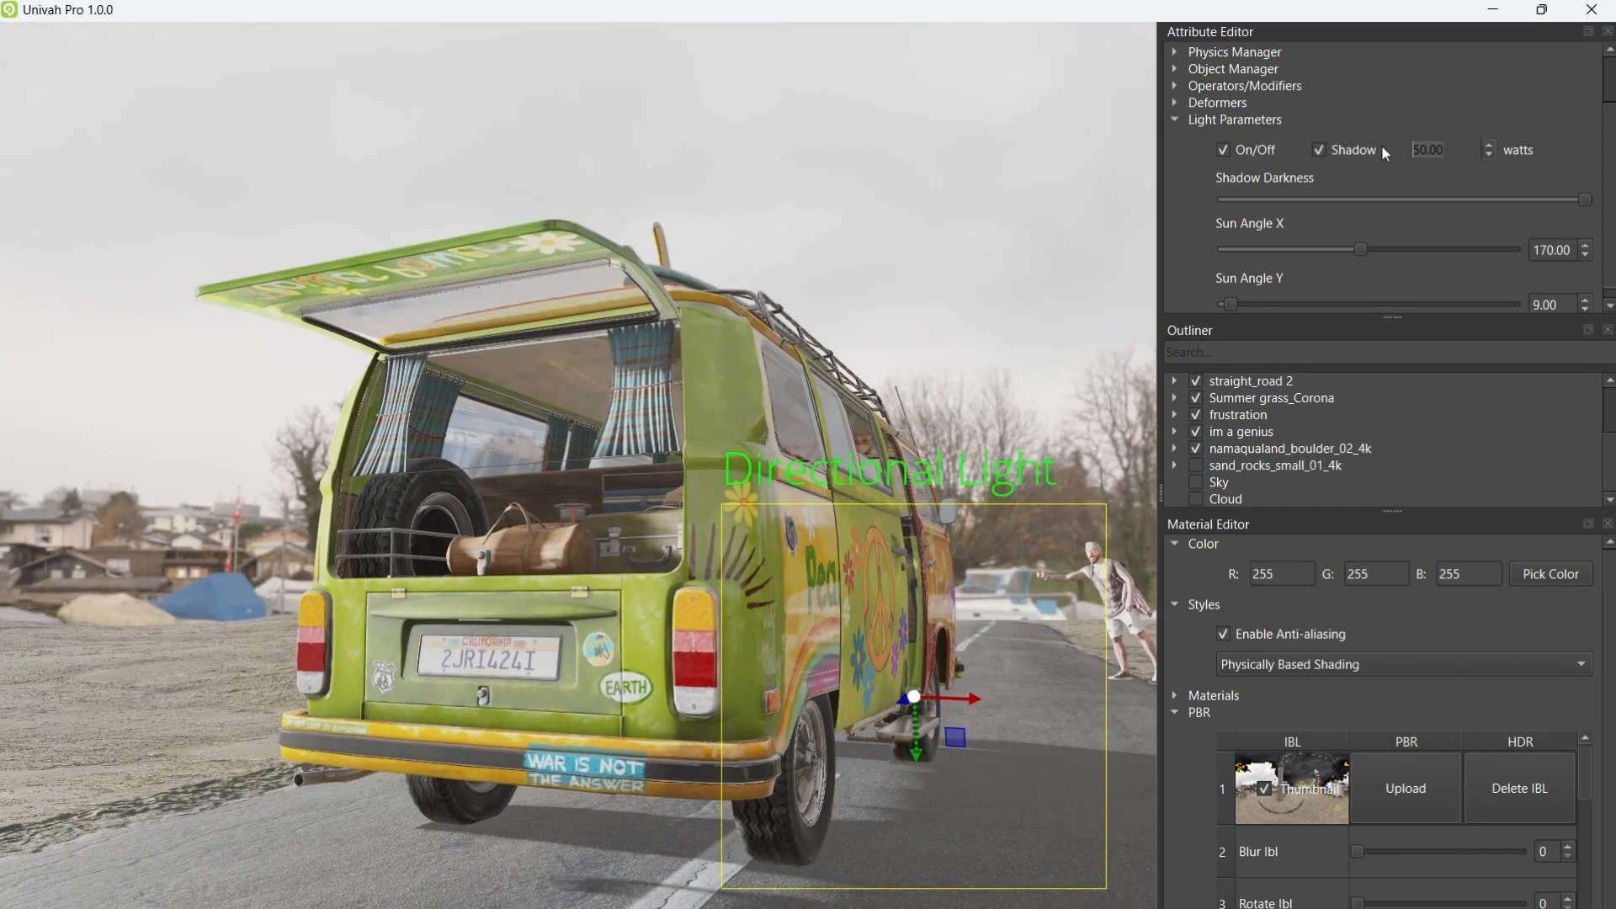
pyautogui.write('20')
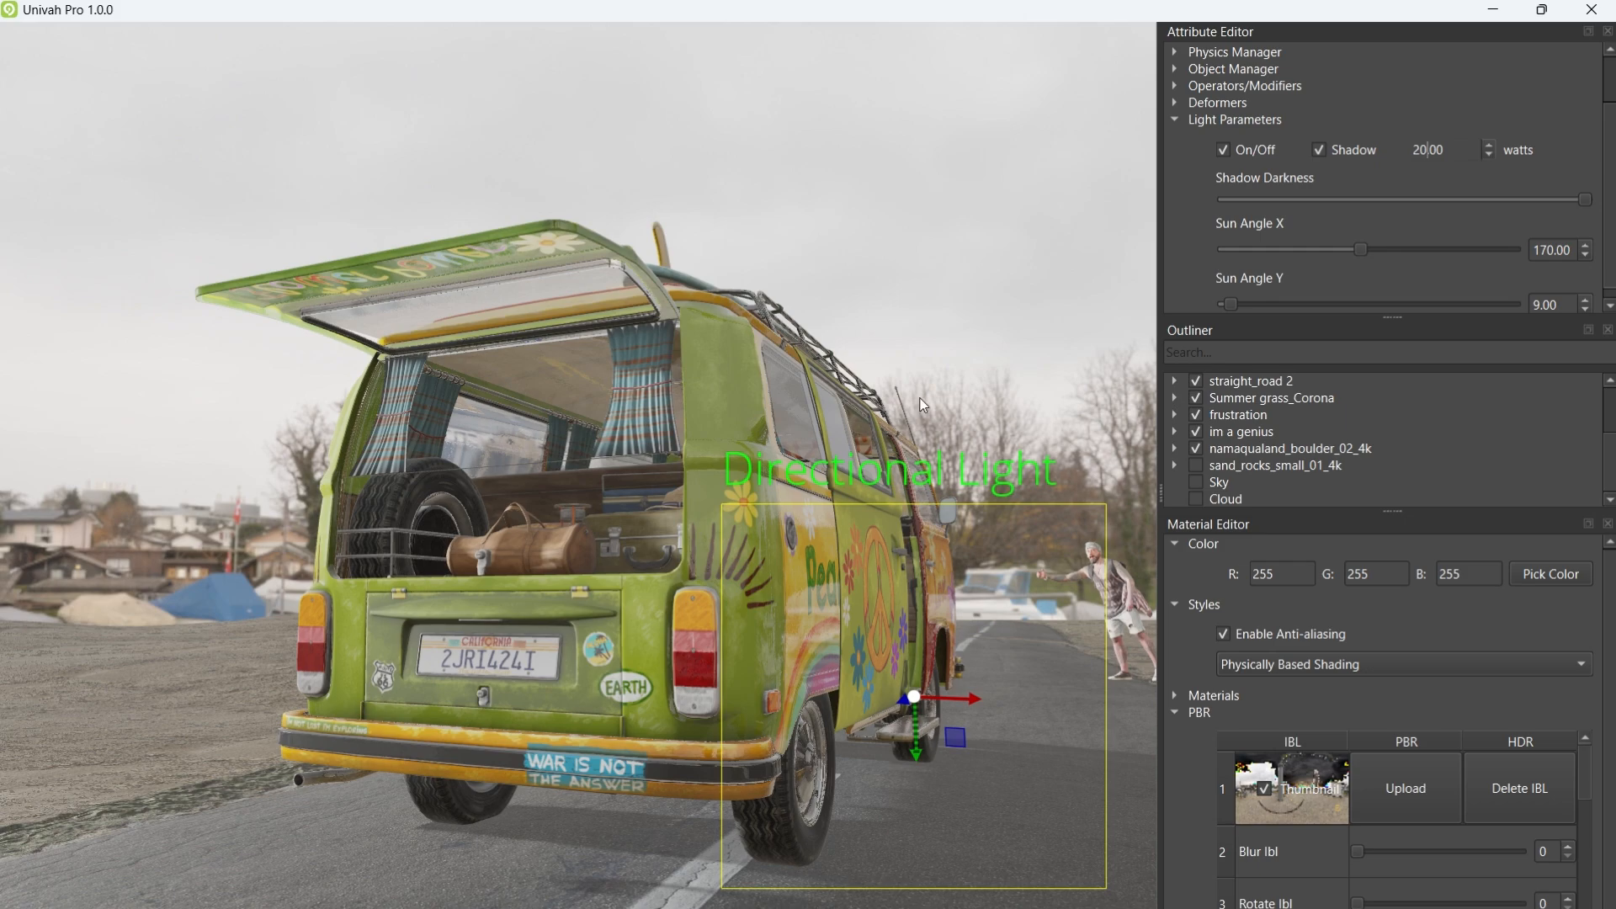
pyautogui.moveTo(840, 426)
pyautogui.mouseDown(button='middle')
pyautogui.moveTo(828, 436)
pyautogui.moveTo(927, 446)
pyautogui.moveTo(871, 473)
pyautogui.moveTo(775, 432)
pyautogui.moveTo(740, 463)
pyautogui.moveTo(742, 486)
pyautogui.moveTo(908, 483)
pyautogui.moveTo(608, 478)
pyautogui.moveTo(840, 466)
pyautogui.moveTo(835, 426)
pyautogui.mouseUp(button='middle')
pyautogui.scroll(10, 841, 462)
pyautogui.scroll(15, 835, 418)
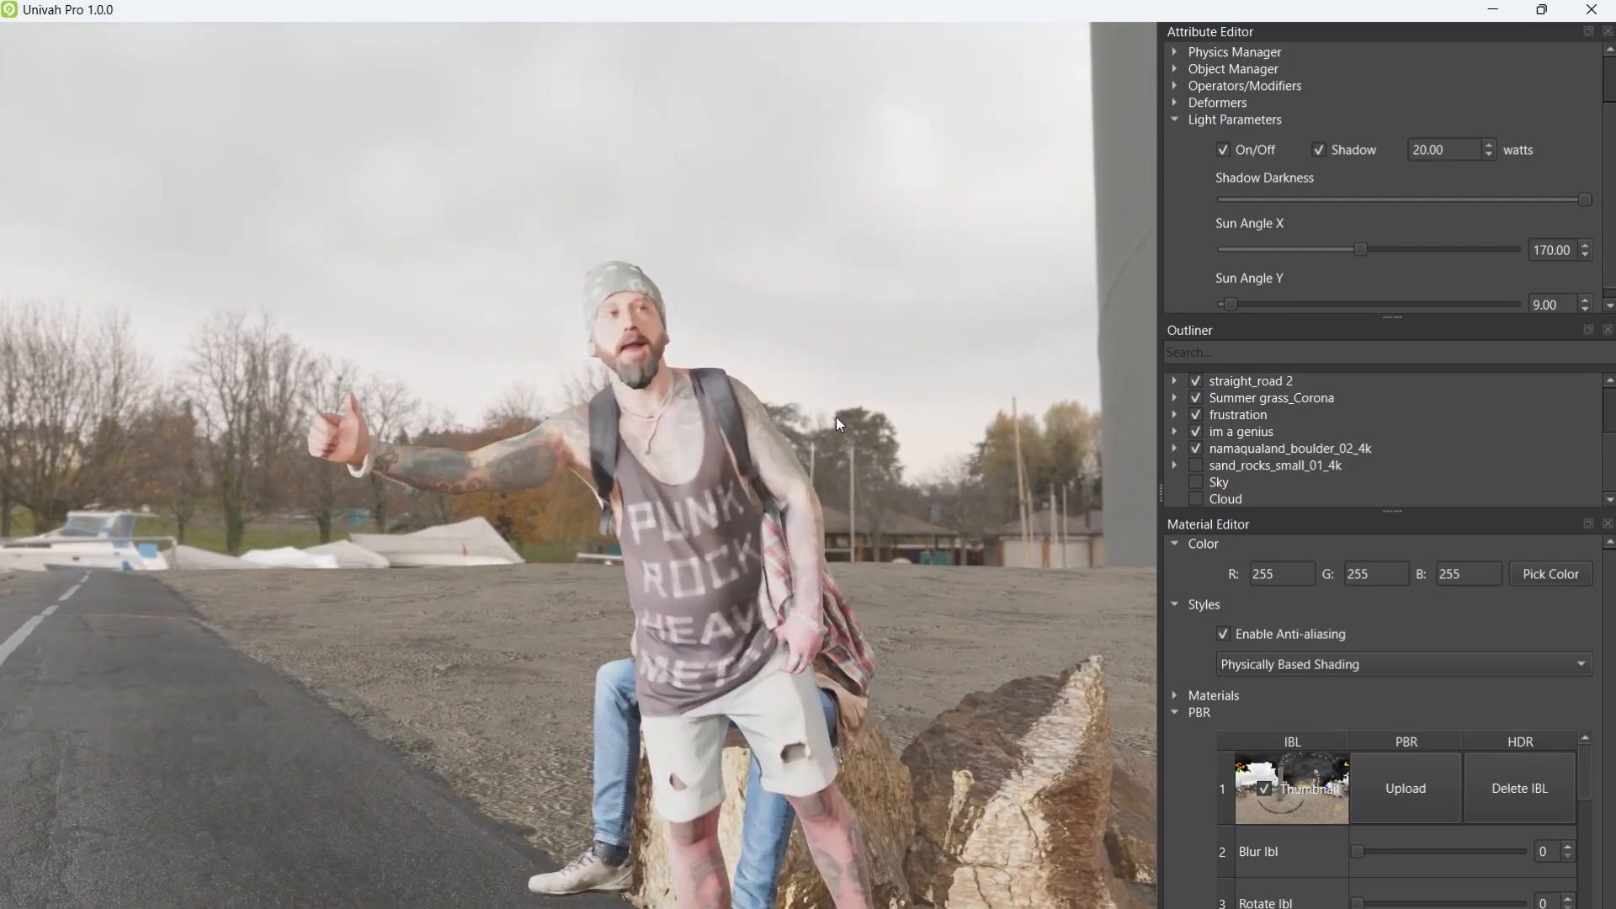
pyautogui.write('4')
pyautogui.press('Return')
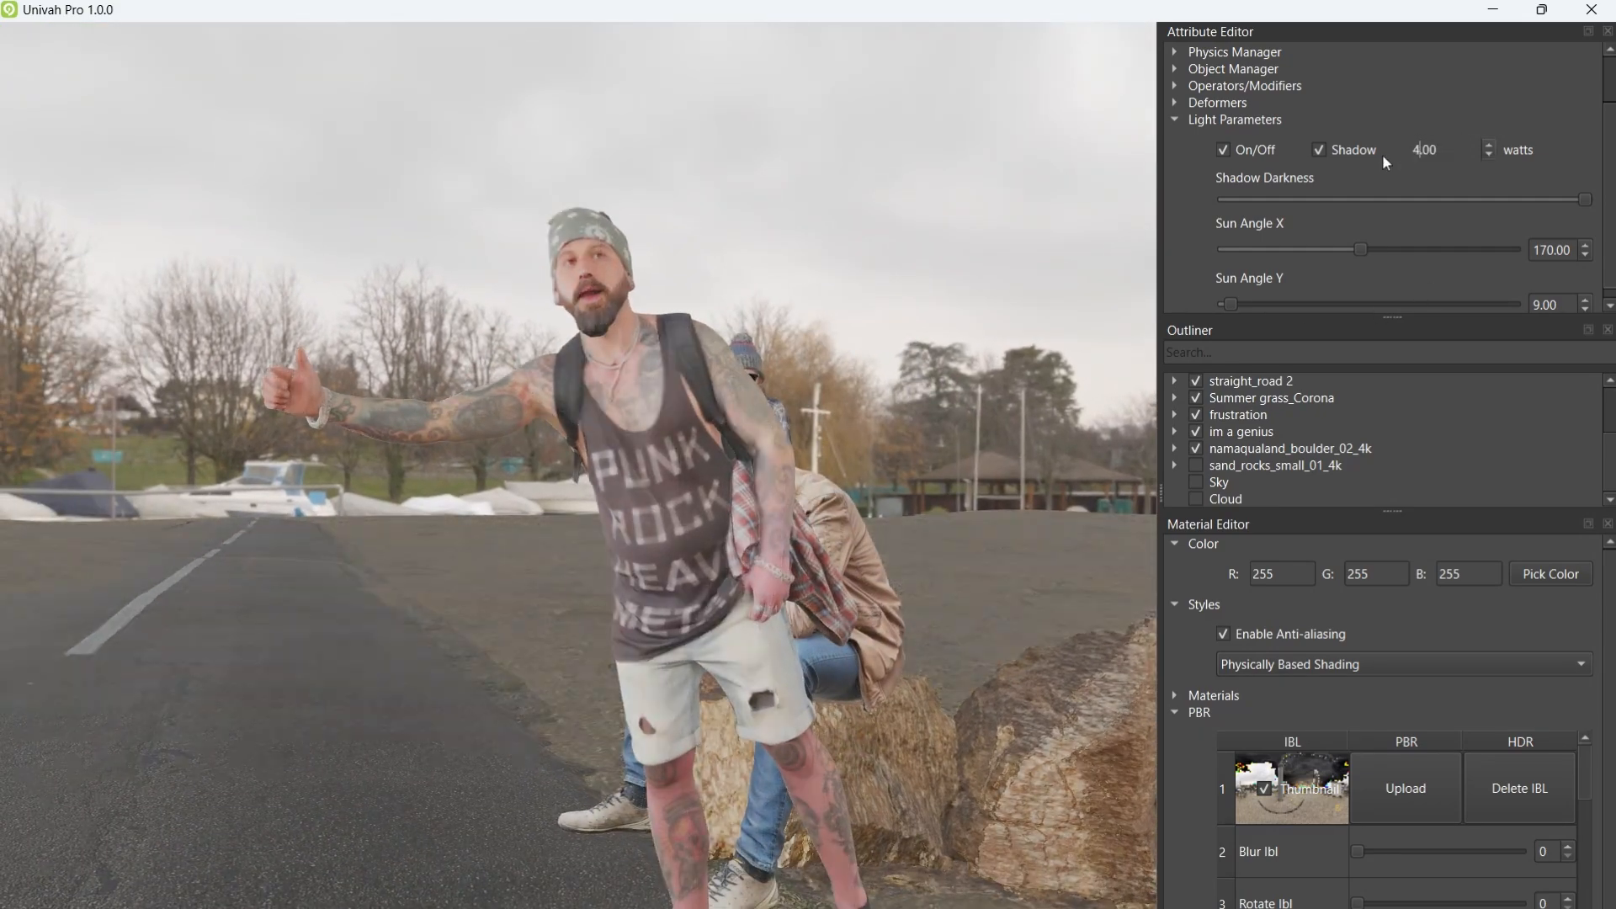
# Step: Try 10 watts, then settle the sun light at 30 watts and open the Styles list
pyautogui.scroll(-10, 825, 379)
pyautogui.scroll(-15, 805, 405)
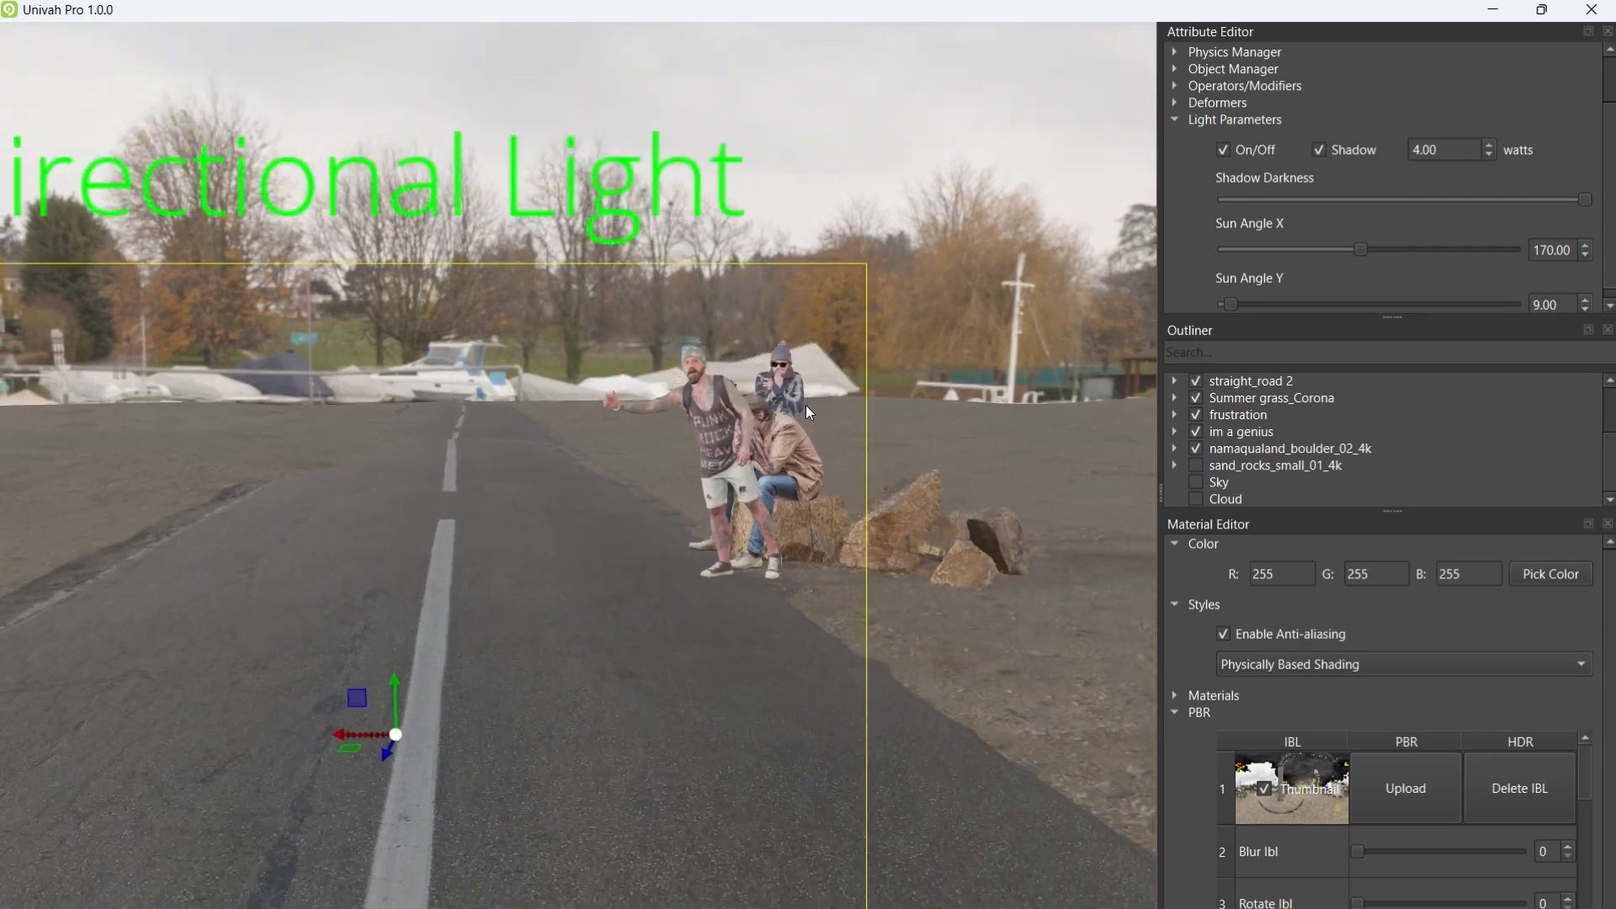
pyautogui.scroll(-12, 770, 448)
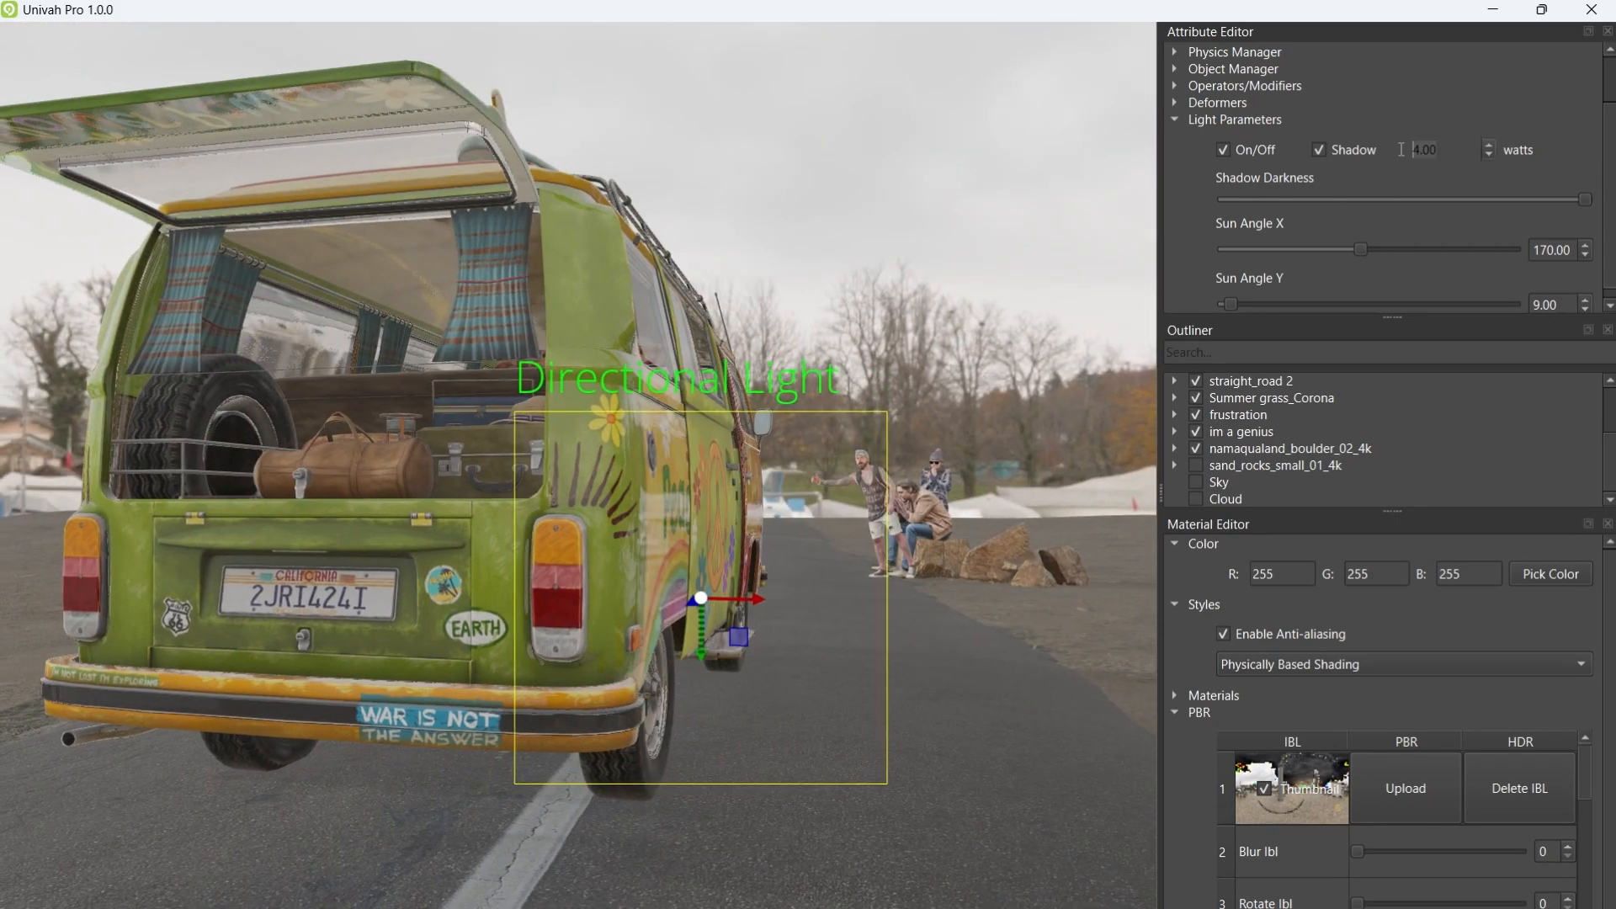
pyautogui.write('10')
pyautogui.press('Return')
pyautogui.moveTo(833, 422)
pyautogui.mouseDown(button='middle')
pyautogui.moveTo(909, 430)
pyautogui.moveTo(805, 426)
pyautogui.moveTo(833, 425)
pyautogui.mouseUp(button='middle')
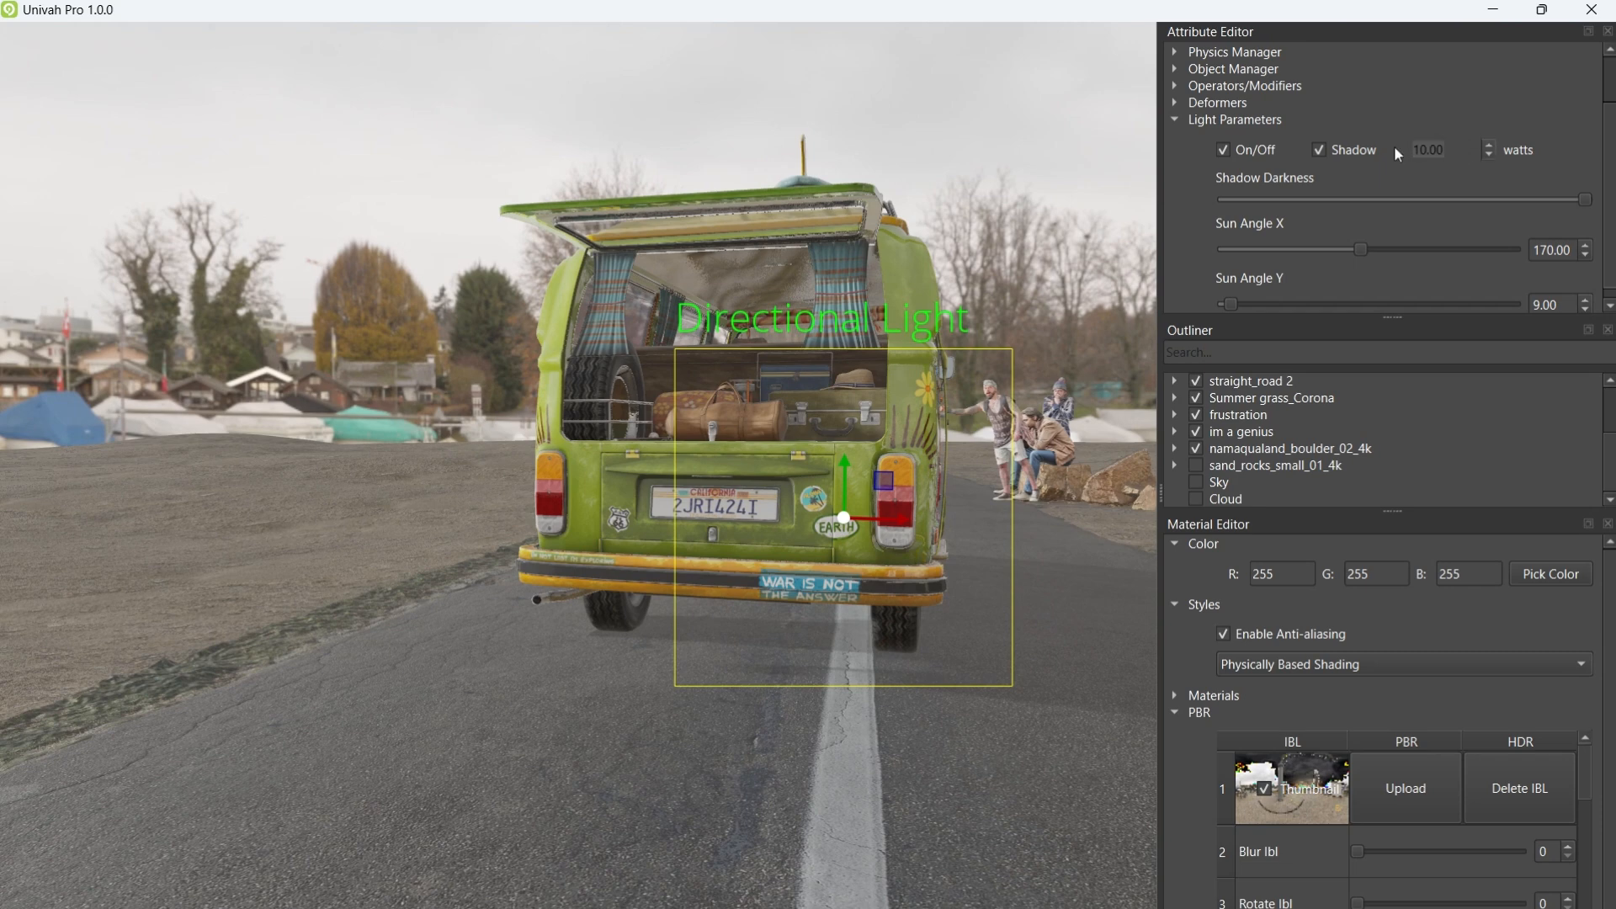
pyautogui.write('30')
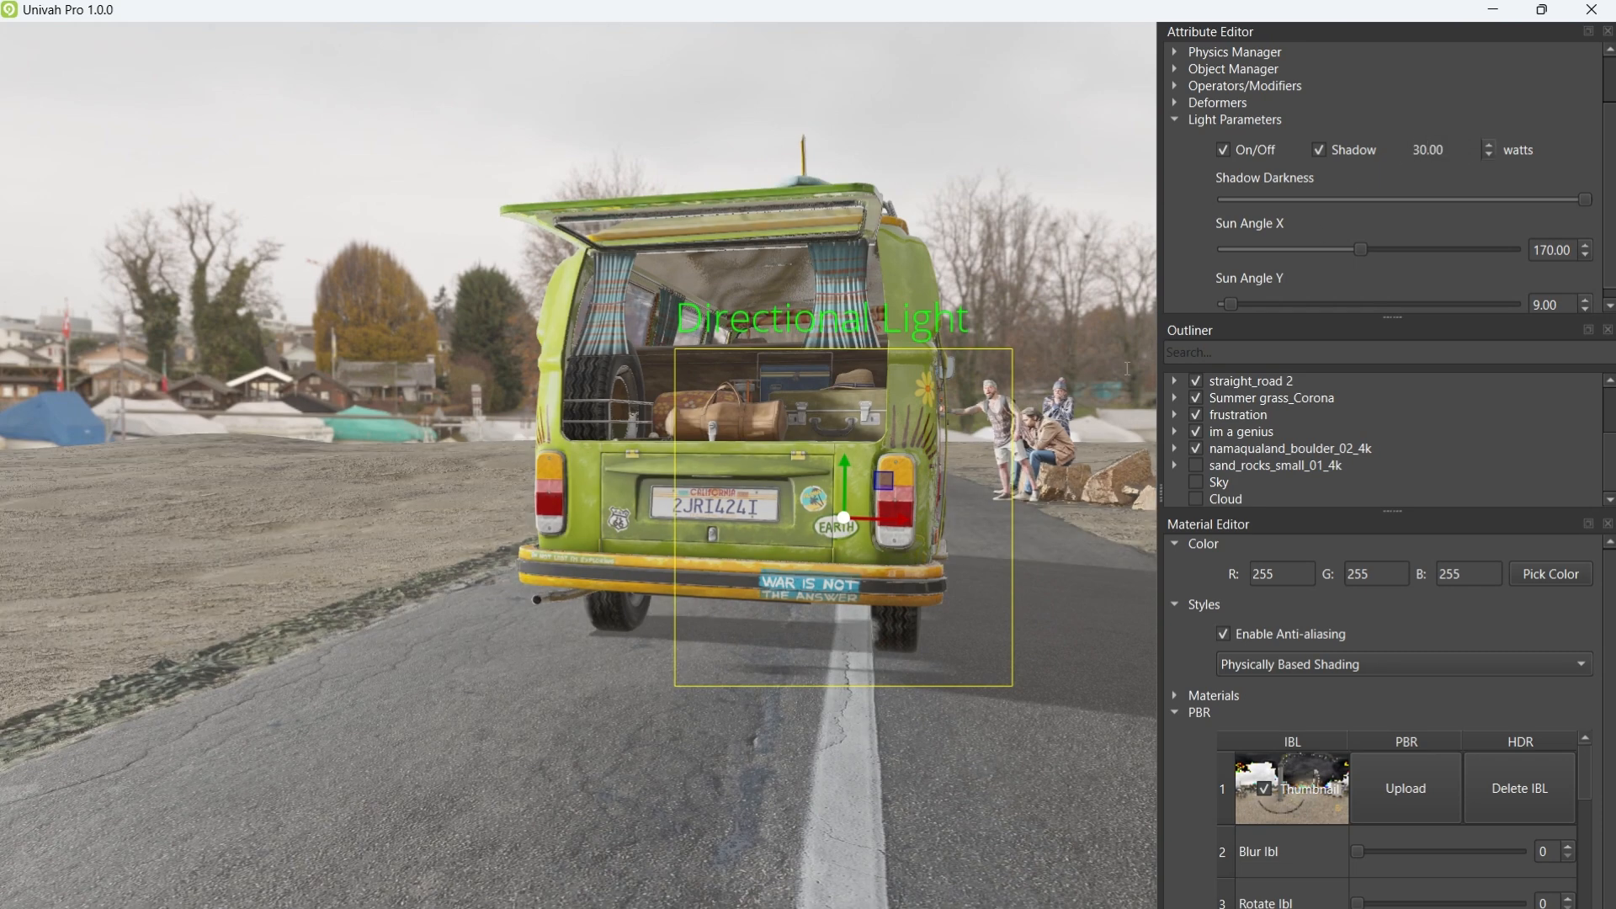
pyautogui.click(1303, 664)
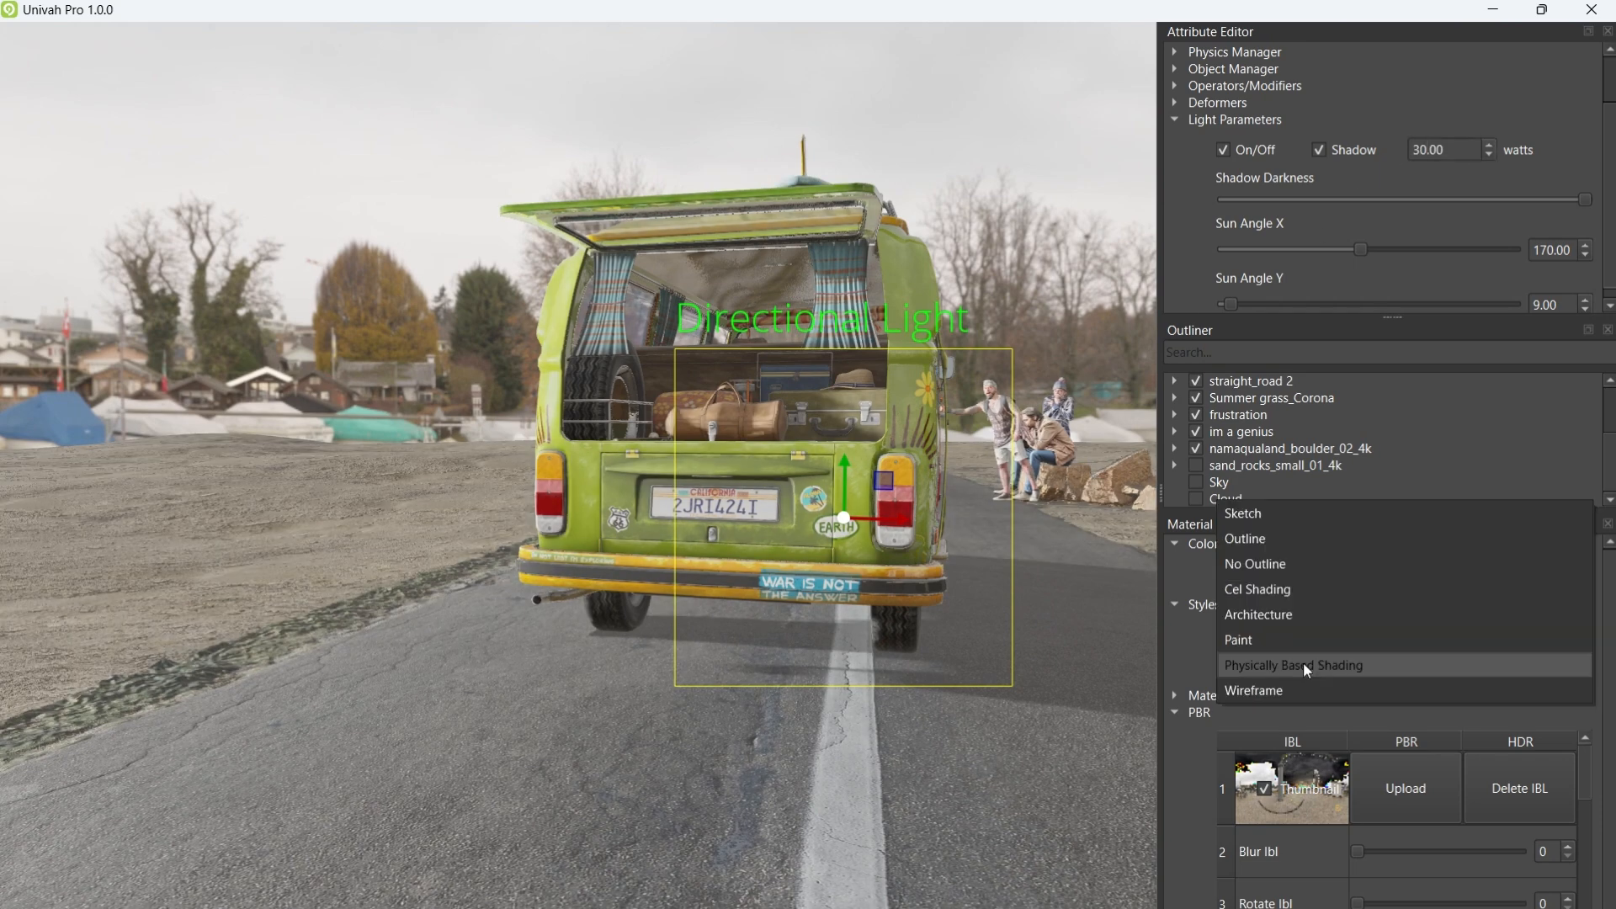
# Step: Switch to the Sketch style and set the sun light to 50 watts
pyautogui.click(1253, 505)
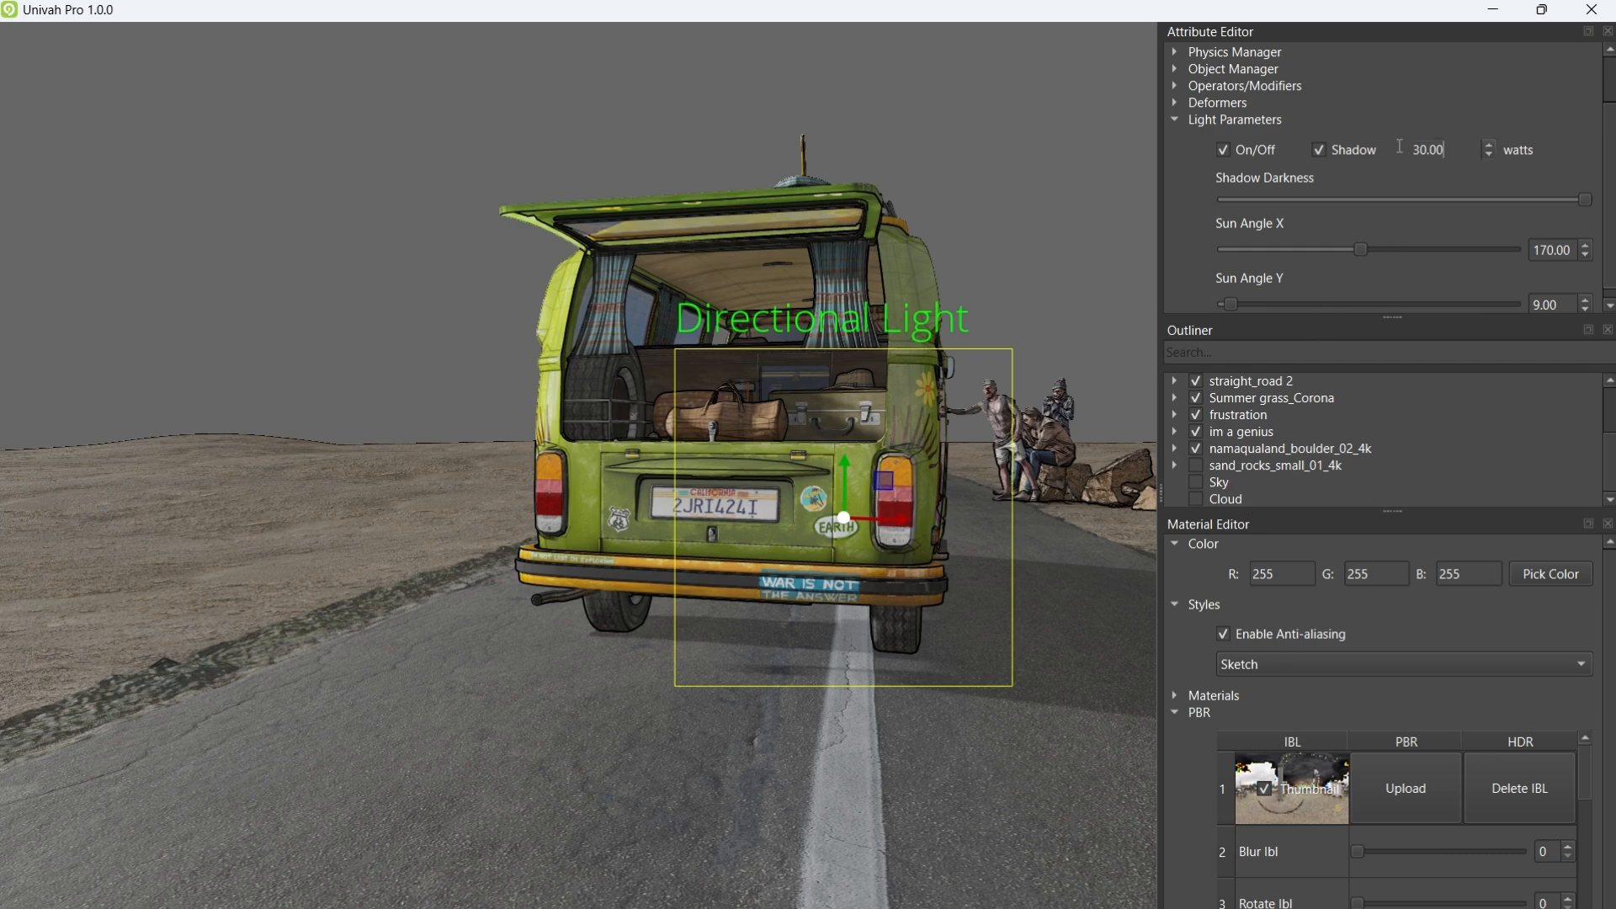
pyautogui.moveTo(1400, 147); pyautogui.dragTo(1377, 145)
pyautogui.write('50')
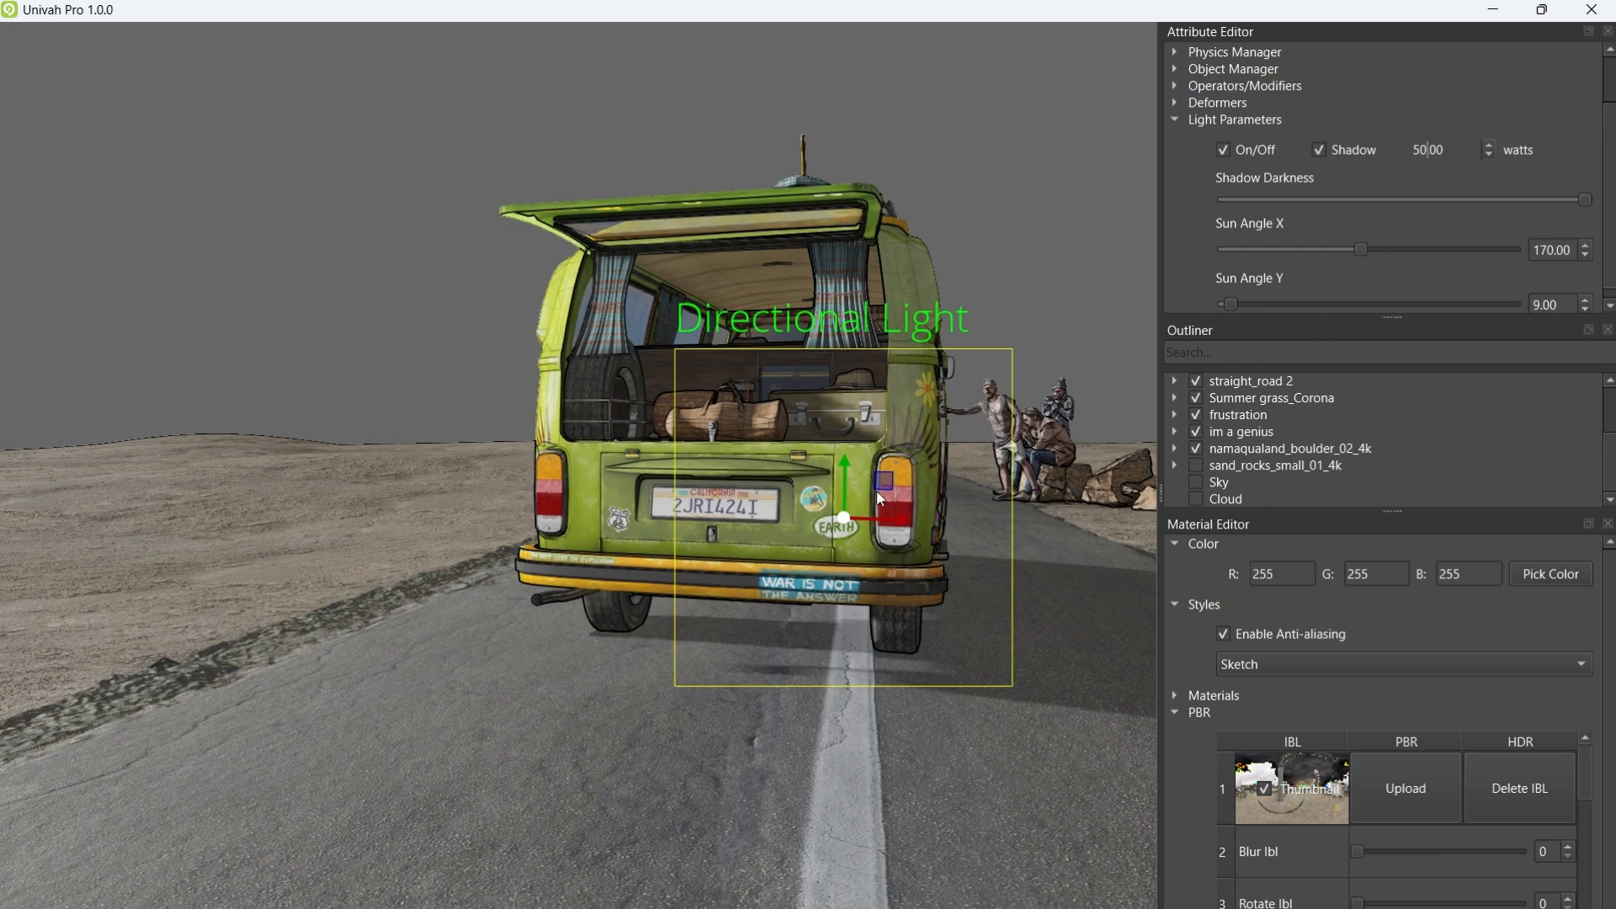
pyautogui.moveTo(851, 497)
pyautogui.mouseDown(button='middle')
pyautogui.moveTo(970, 494)
pyautogui.moveTo(820, 490)
pyautogui.moveTo(849, 492)
pyautogui.mouseUp(button='middle')
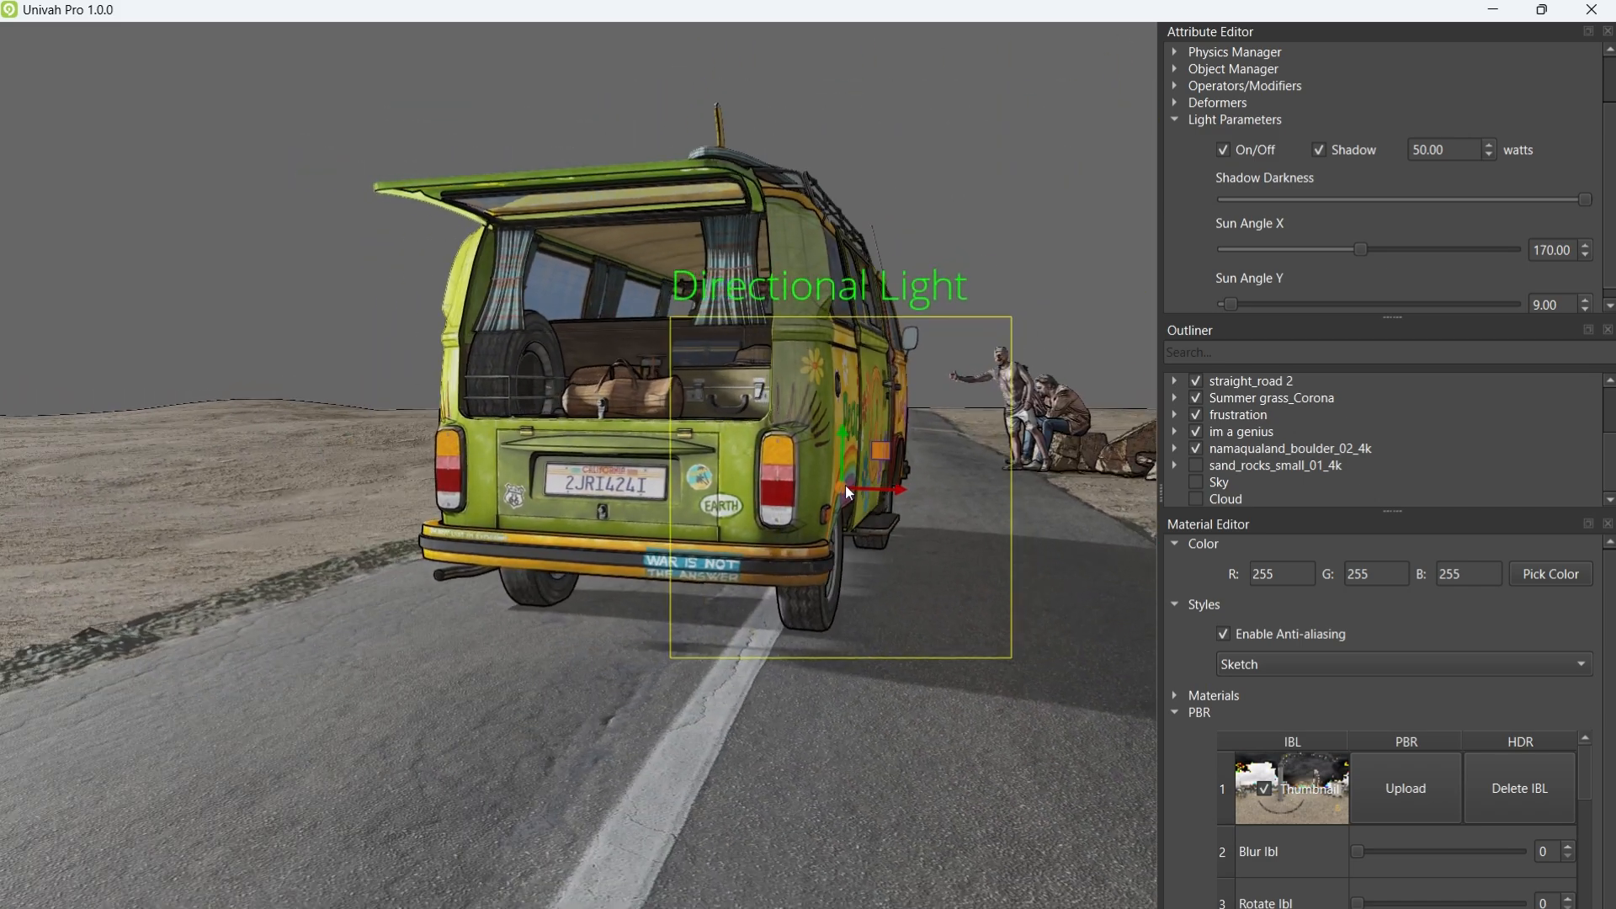
# Step: Show the Sky and Cloud objects again and raise Sun Angle Y to 89
pyautogui.click(1196, 483)
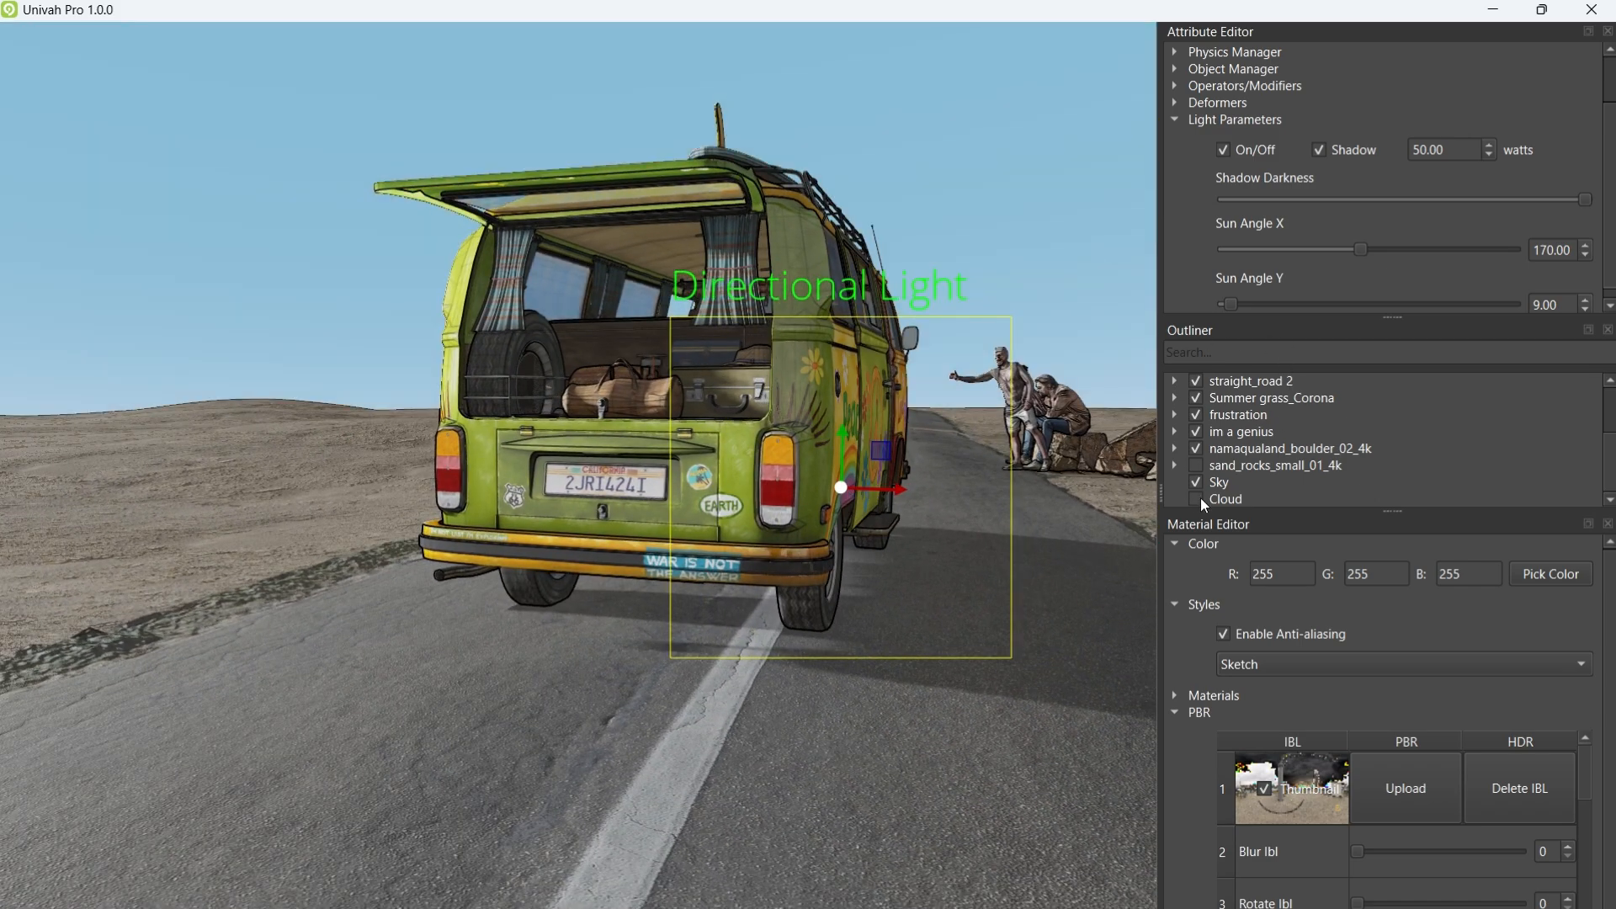
pyautogui.click(1196, 499)
pyautogui.moveTo(913, 463)
pyautogui.mouseDown(button='middle')
pyautogui.moveTo(902, 337)
pyautogui.moveTo(902, 446)
pyautogui.moveTo(917, 456)
pyautogui.mouseUp(button='middle')
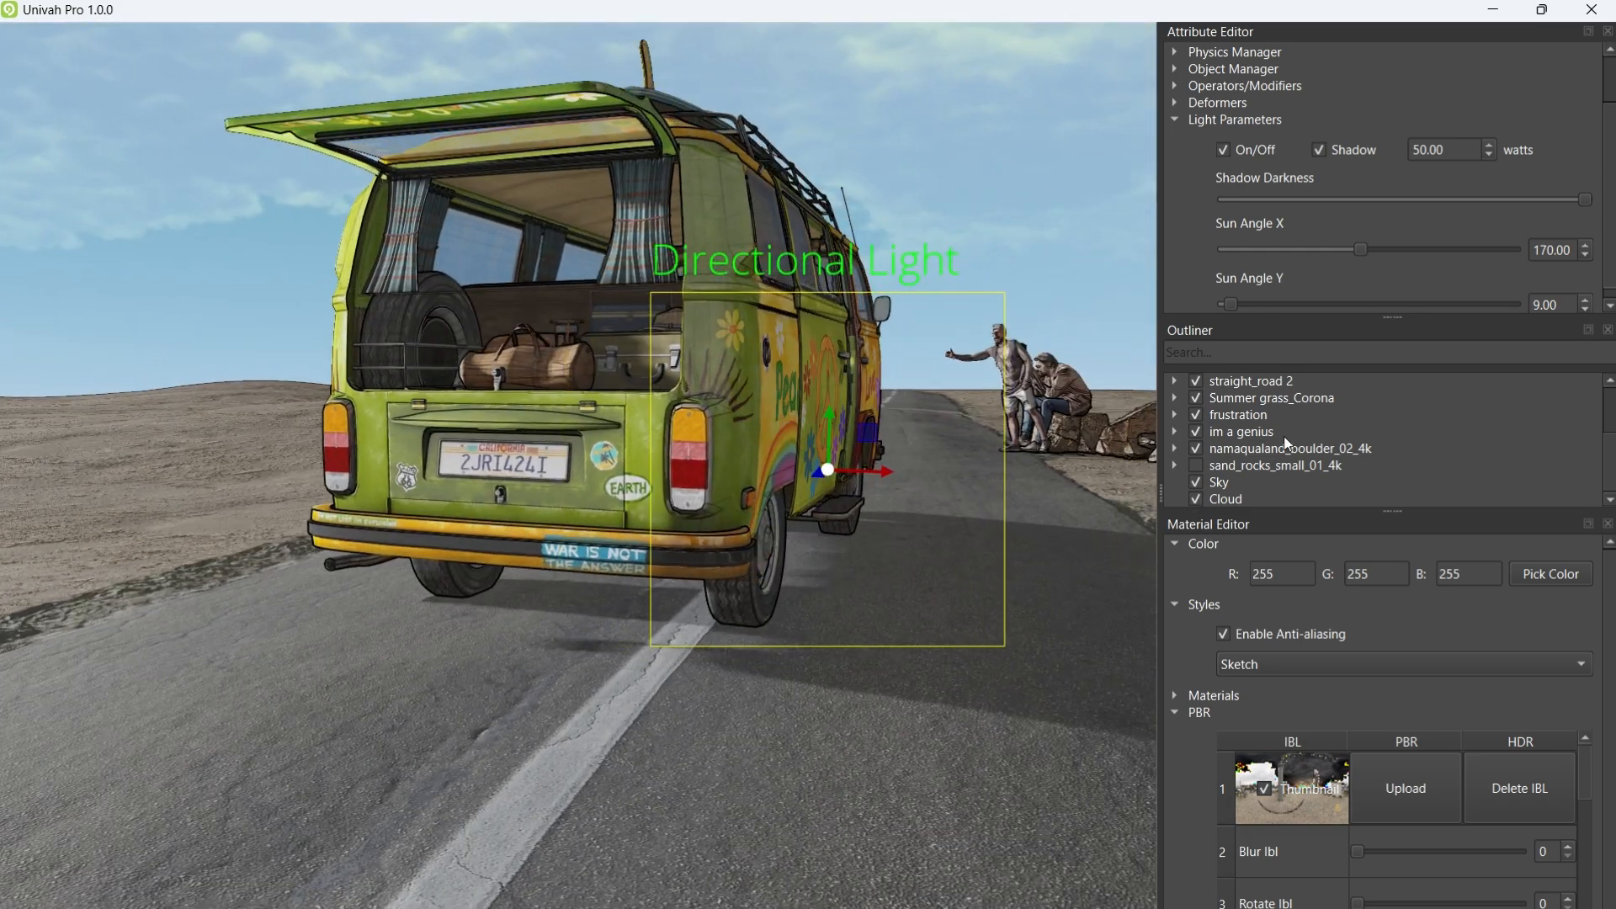
pyautogui.moveTo(1232, 299); pyautogui.dragTo(1300, 300)
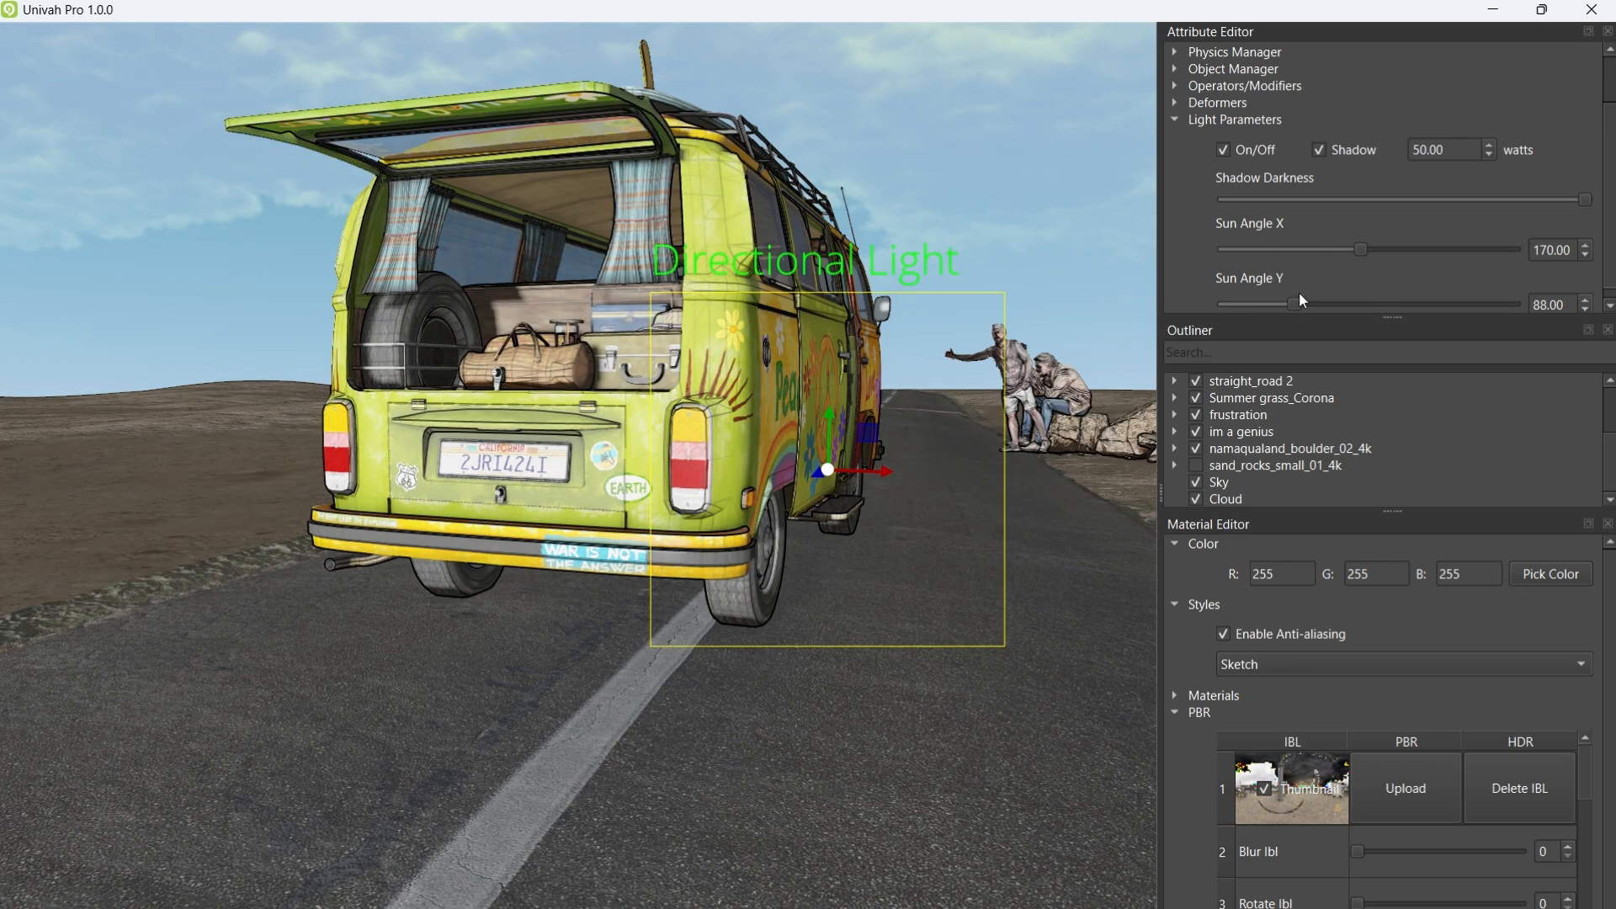
pyautogui.moveTo(799, 508); pyautogui.dragTo(779, 622, button='middle')
pyautogui.scroll(-4, 692, 623)
pyautogui.scroll(-4, 694, 621)
pyautogui.scroll(-1, 779, 623)
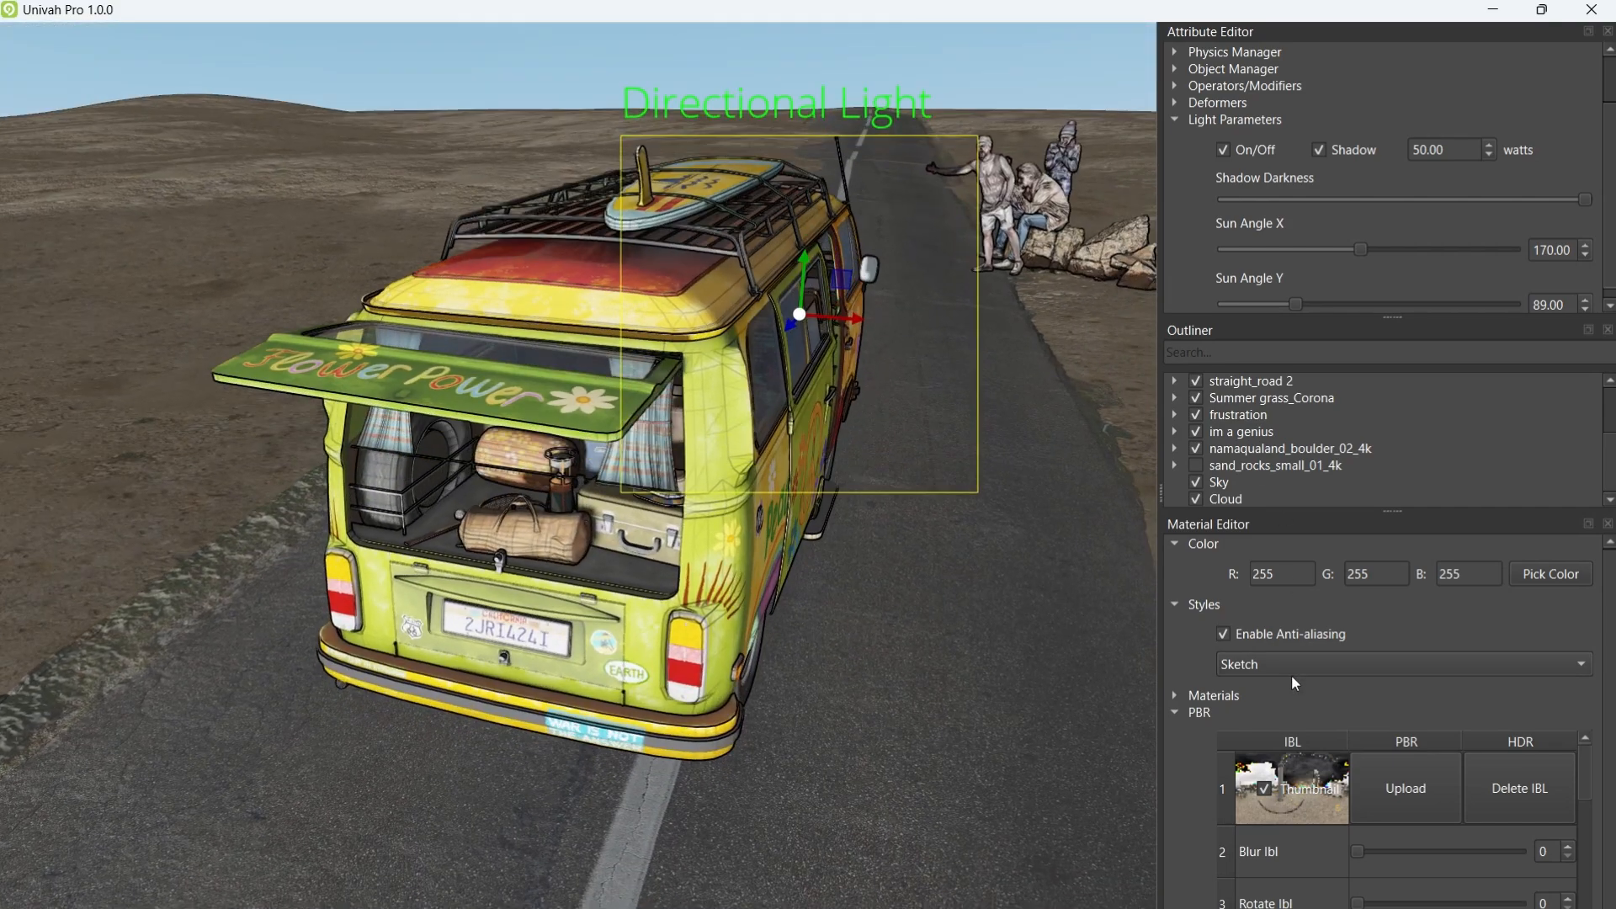
# Step: Switch the scene to Physically Based Shading and hide the Sky
pyautogui.click(1291, 673)
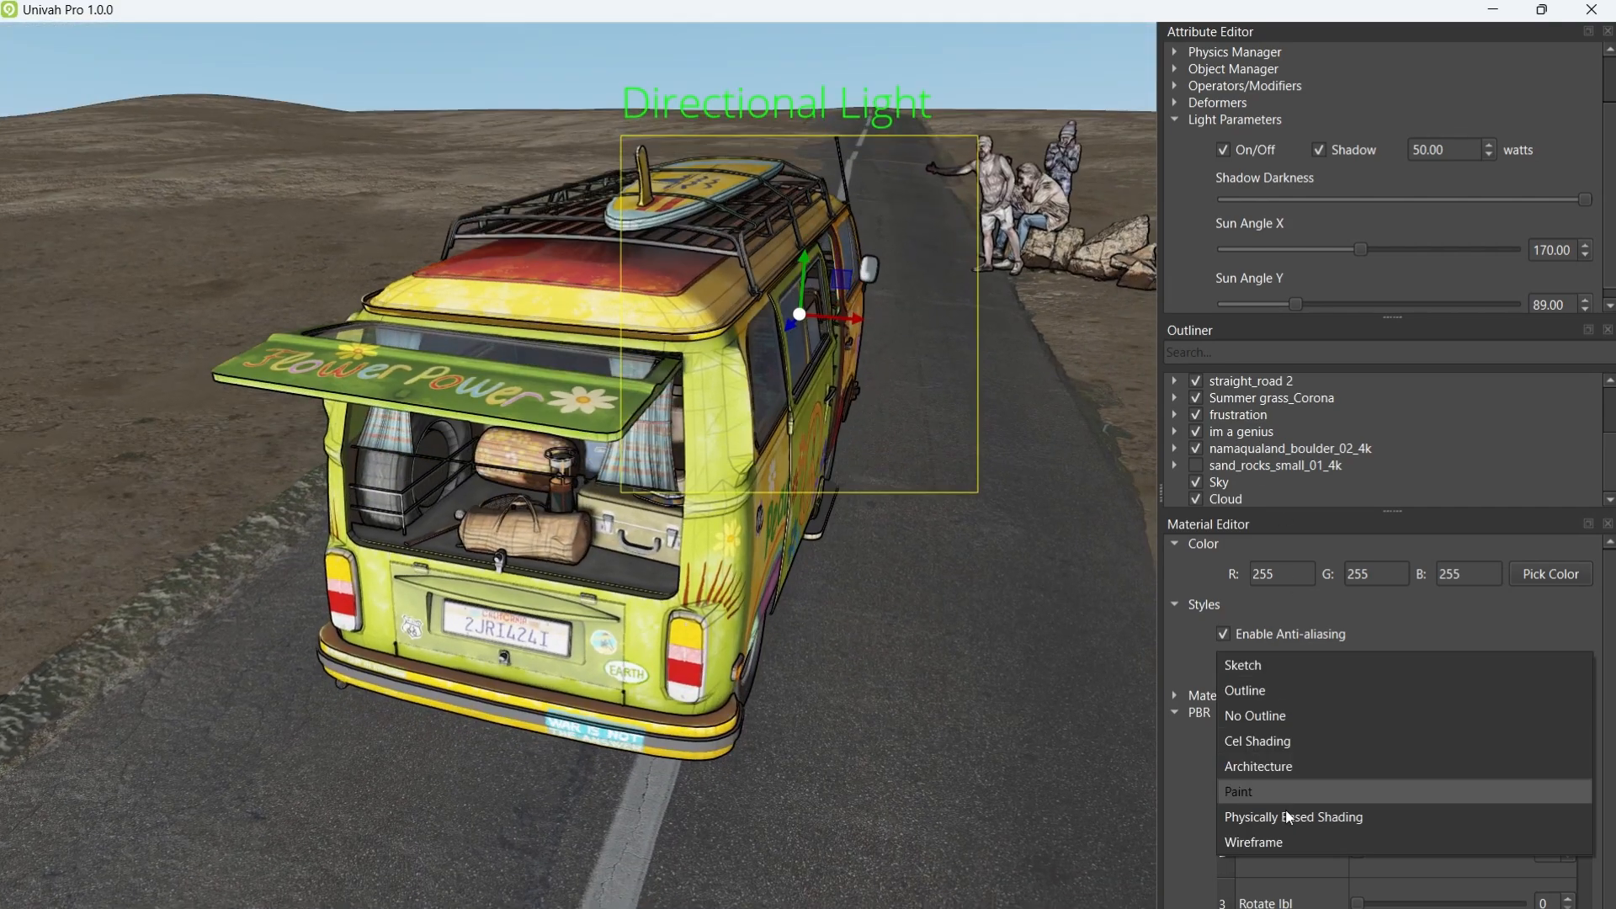
pyautogui.click(1281, 815)
pyautogui.moveTo(841, 663)
pyautogui.mouseDown(button='middle')
pyautogui.moveTo(821, 537)
pyautogui.moveTo(806, 621)
pyautogui.mouseUp(button='middle')
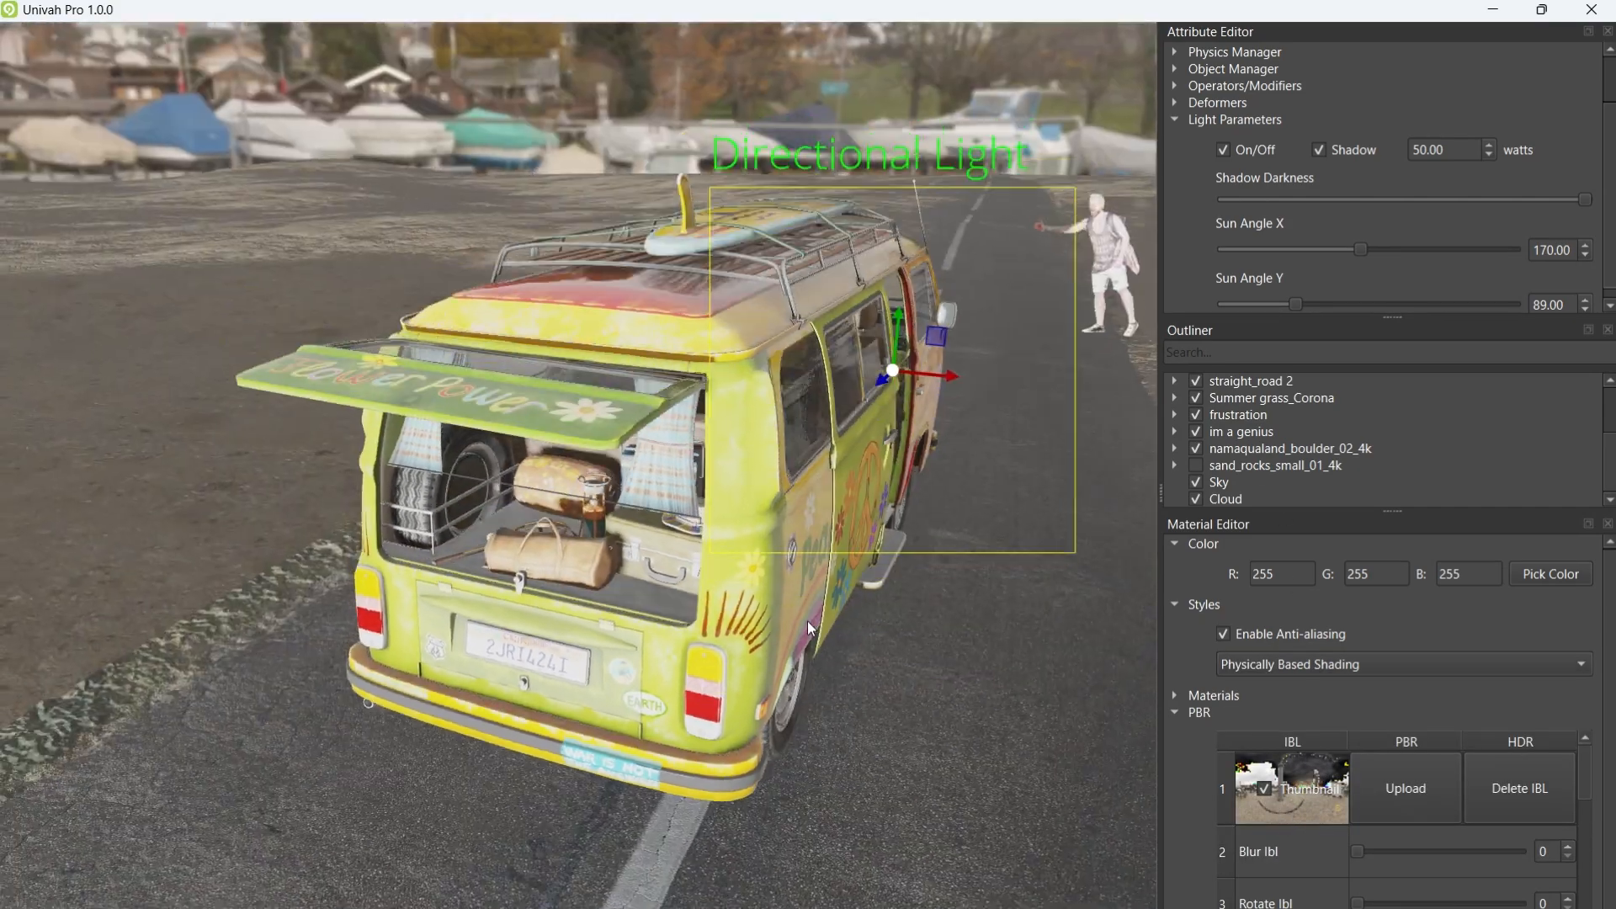
pyautogui.click(1196, 483)
pyautogui.moveTo(898, 557); pyautogui.dragTo(928, 465, button='middle')
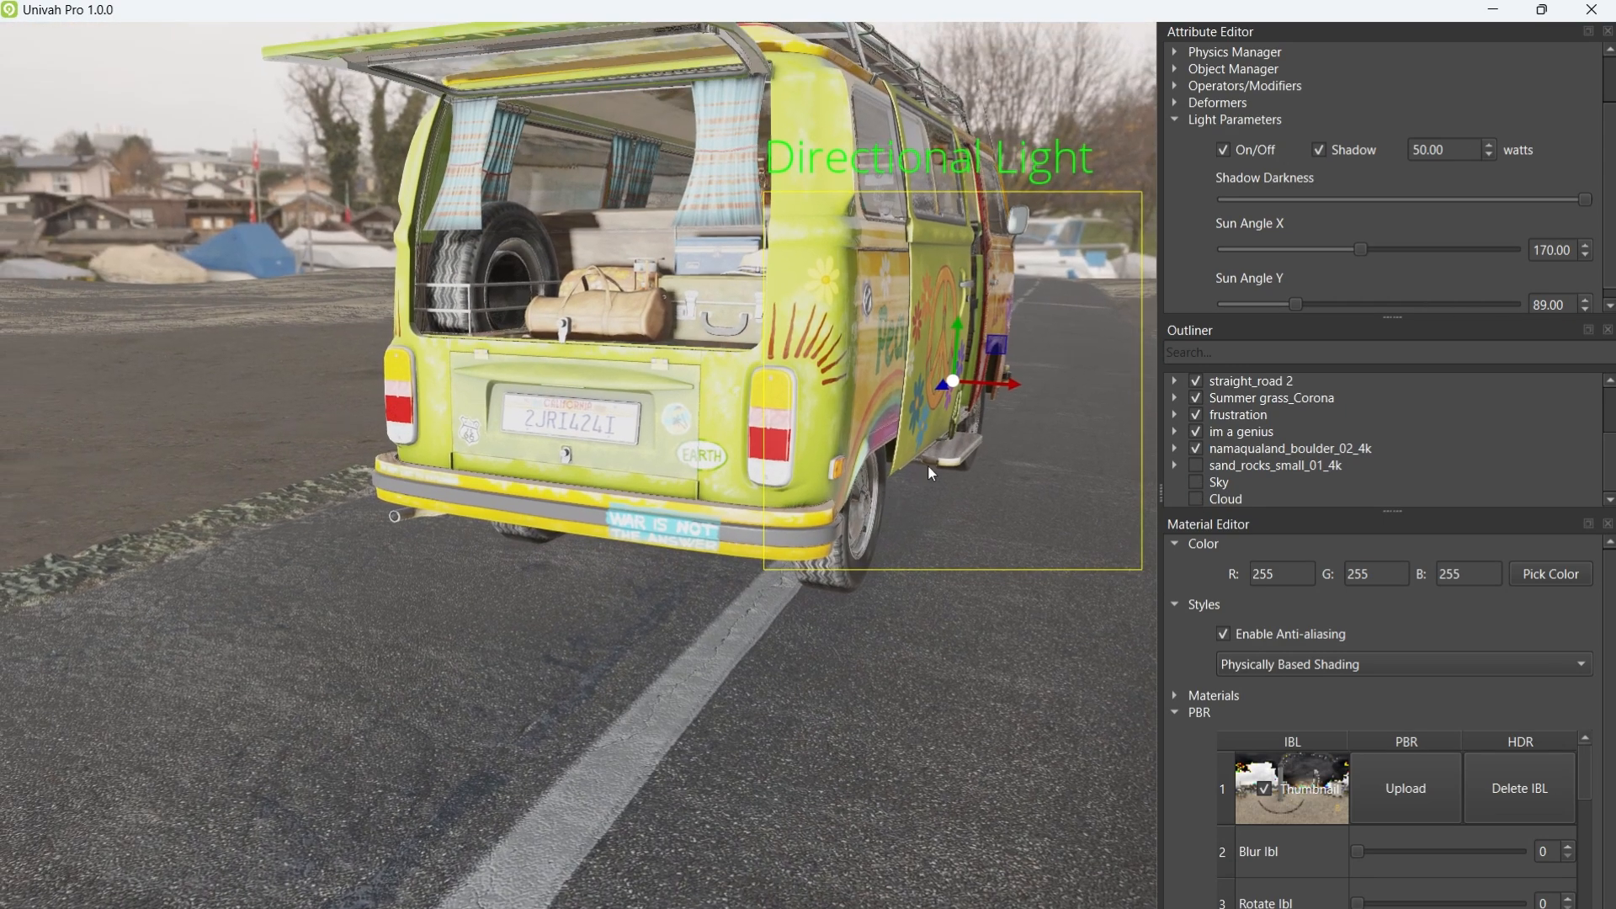
# Step: Set the sun strength to 10 watts and raise Sun Angle Y toward 288
pyautogui.write('10')
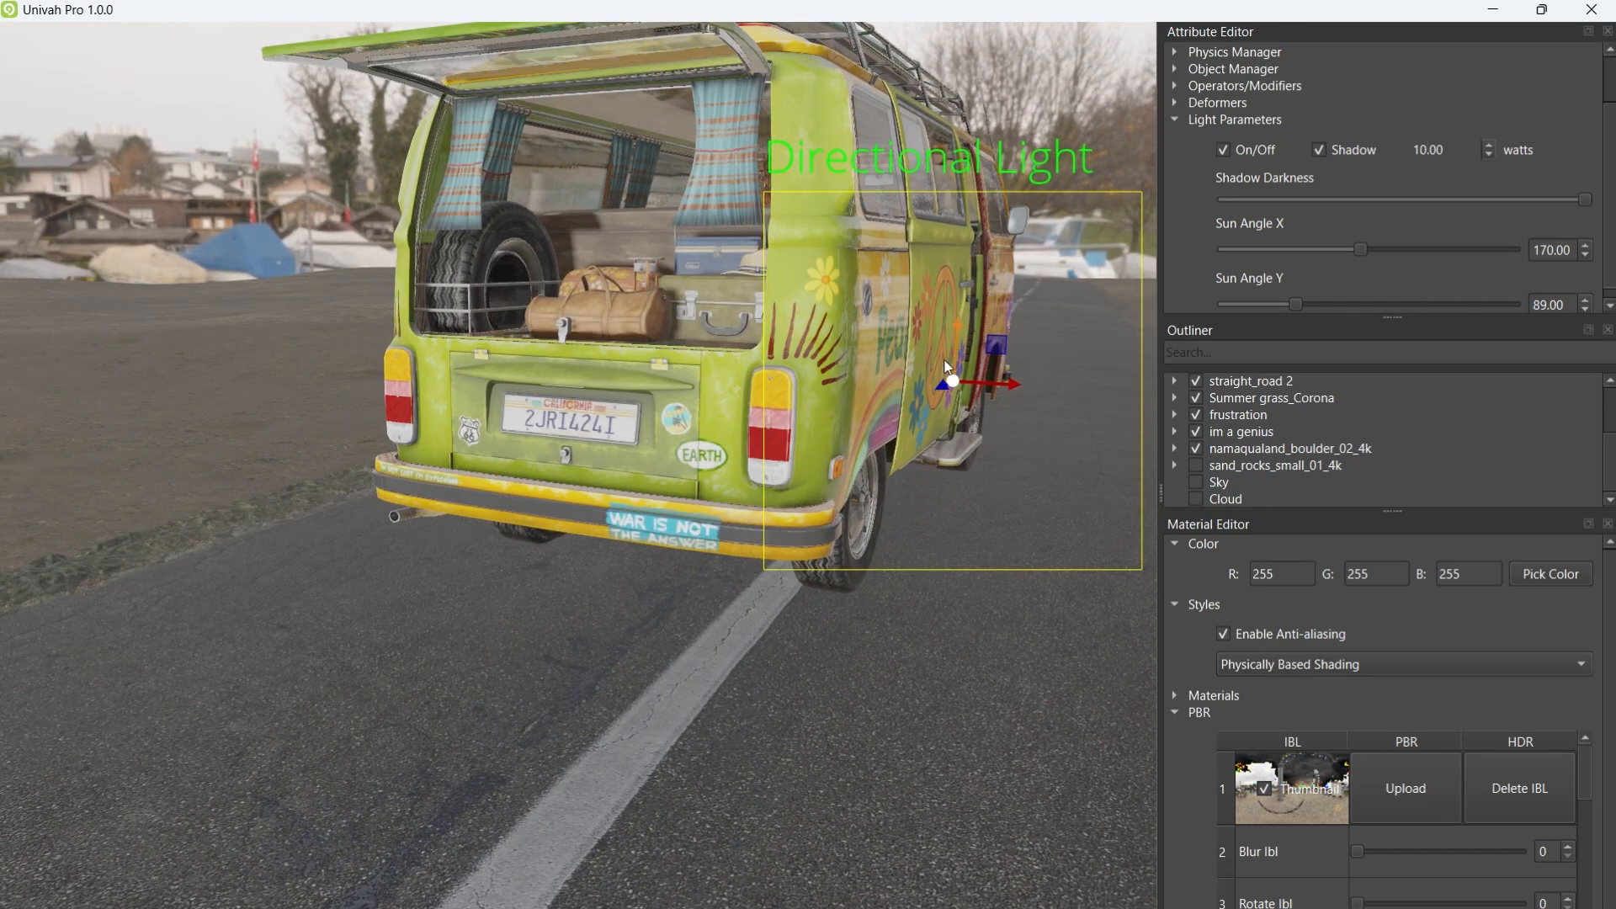
pyautogui.moveTo(906, 356)
pyautogui.mouseDown(button='middle')
pyautogui.moveTo(890, 408)
pyautogui.moveTo(889, 375)
pyautogui.mouseUp(button='middle')
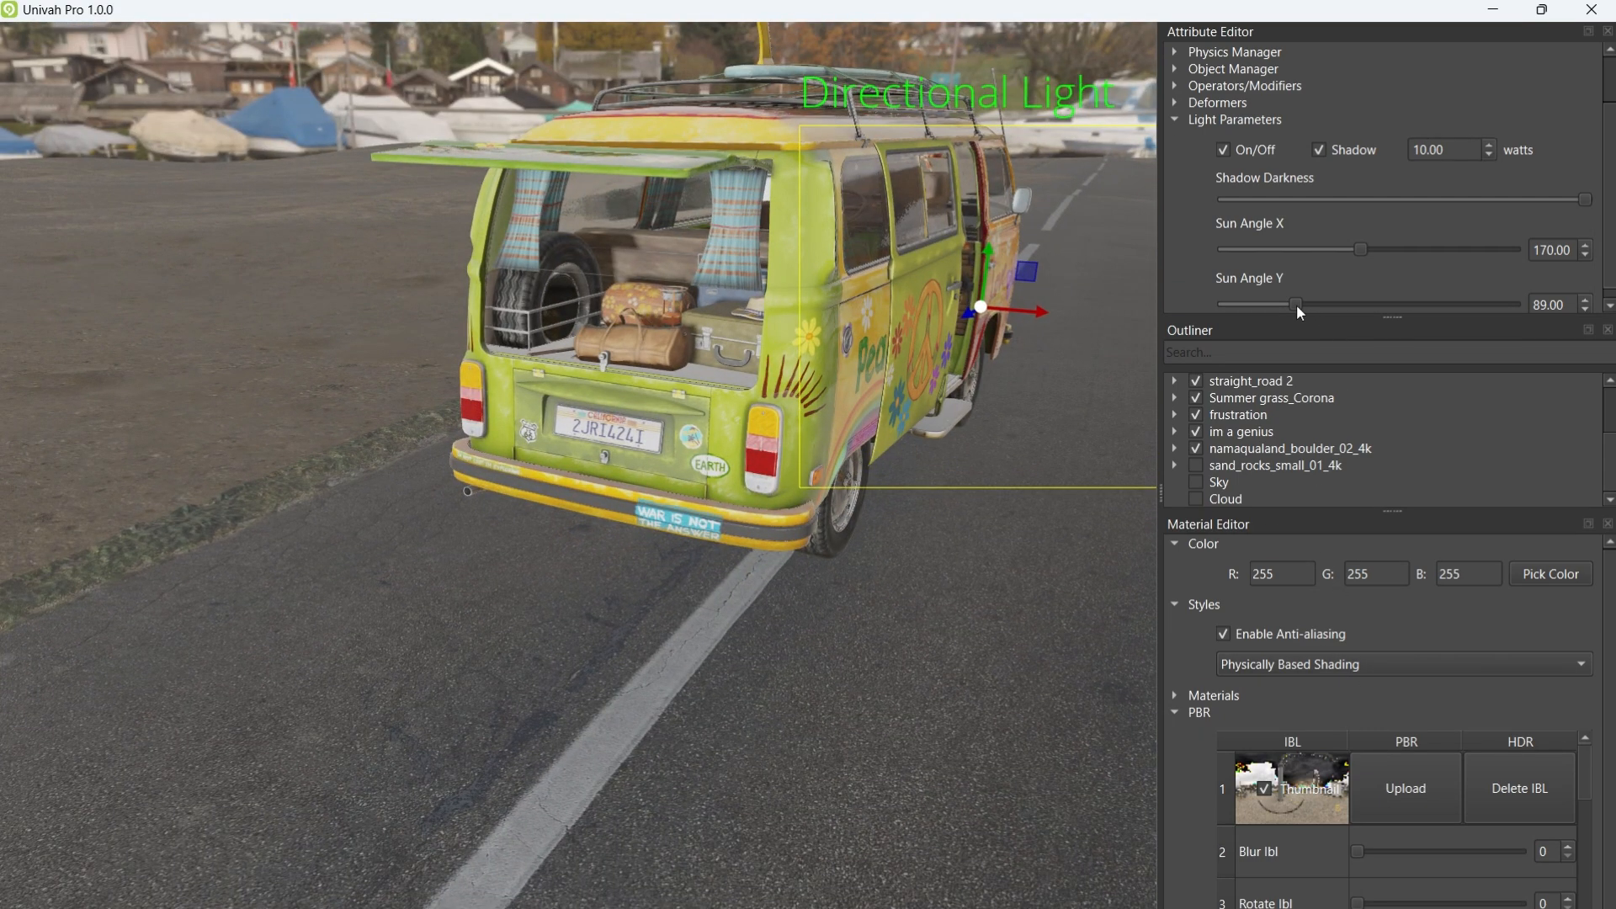
pyautogui.moveTo(1296, 304); pyautogui.dragTo(1457, 304)
# Step: Fly the camera around the van's side and past the seated hitchhikers
pyautogui.moveTo(993, 396); pyautogui.dragTo(383, 396, button='right')
pyautogui.press('w')
pyautogui.press('d')
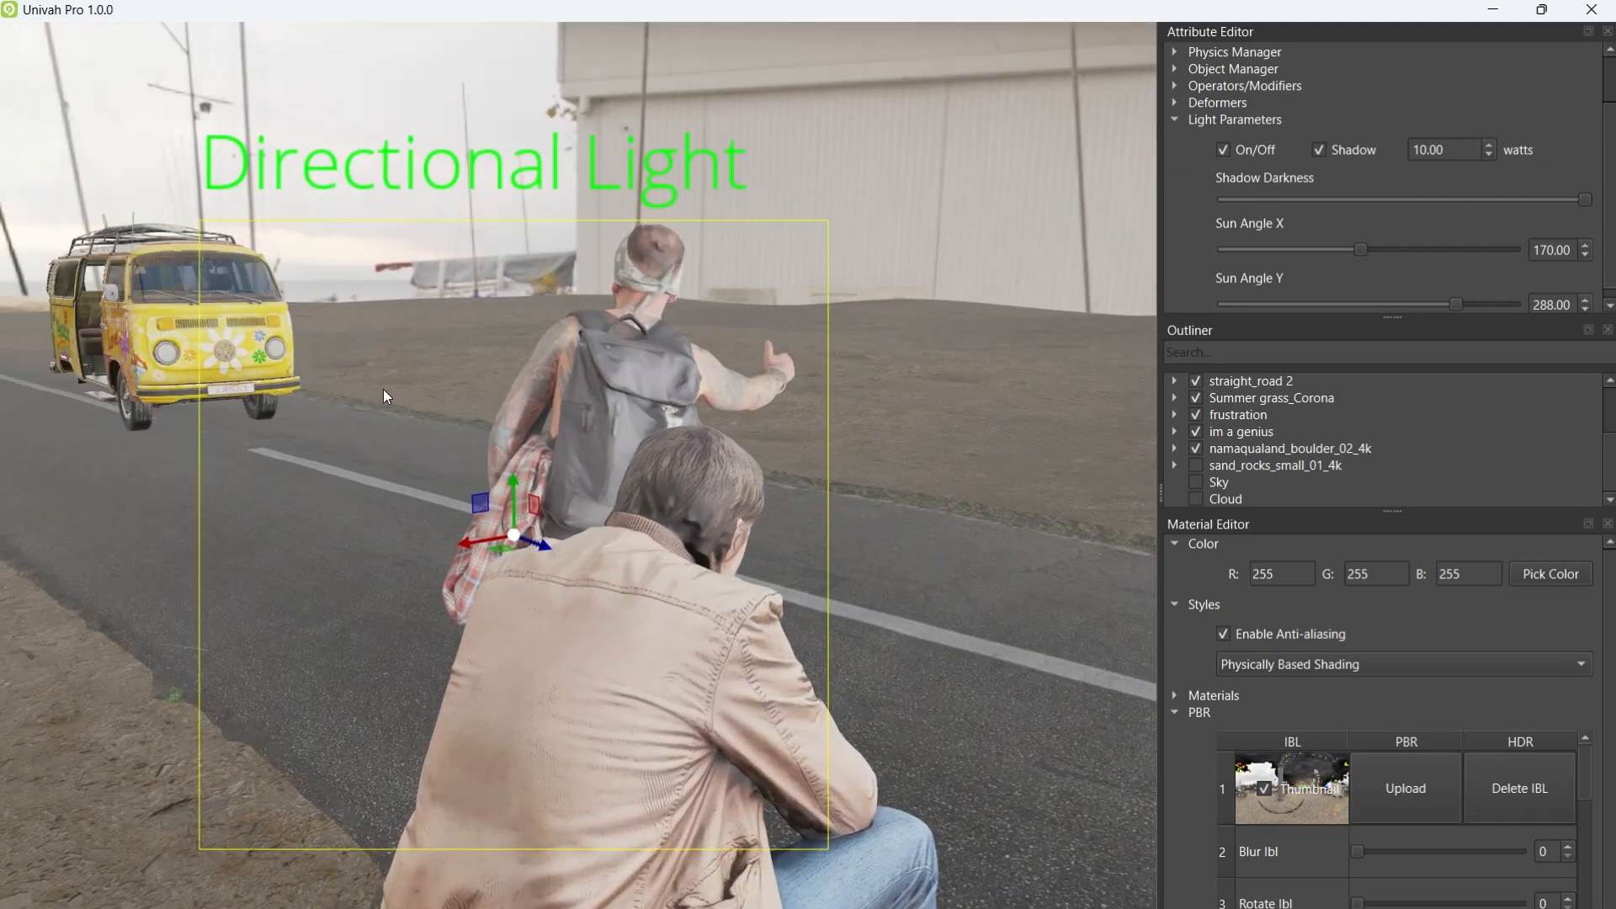
pyautogui.press('d')
pyautogui.moveTo(620, 421)
pyautogui.mouseDown(button='right')
pyautogui.moveTo(527, 431)
pyautogui.moveTo(477, 392)
pyautogui.moveTo(382, 387)
pyautogui.mouseUp(button='right')
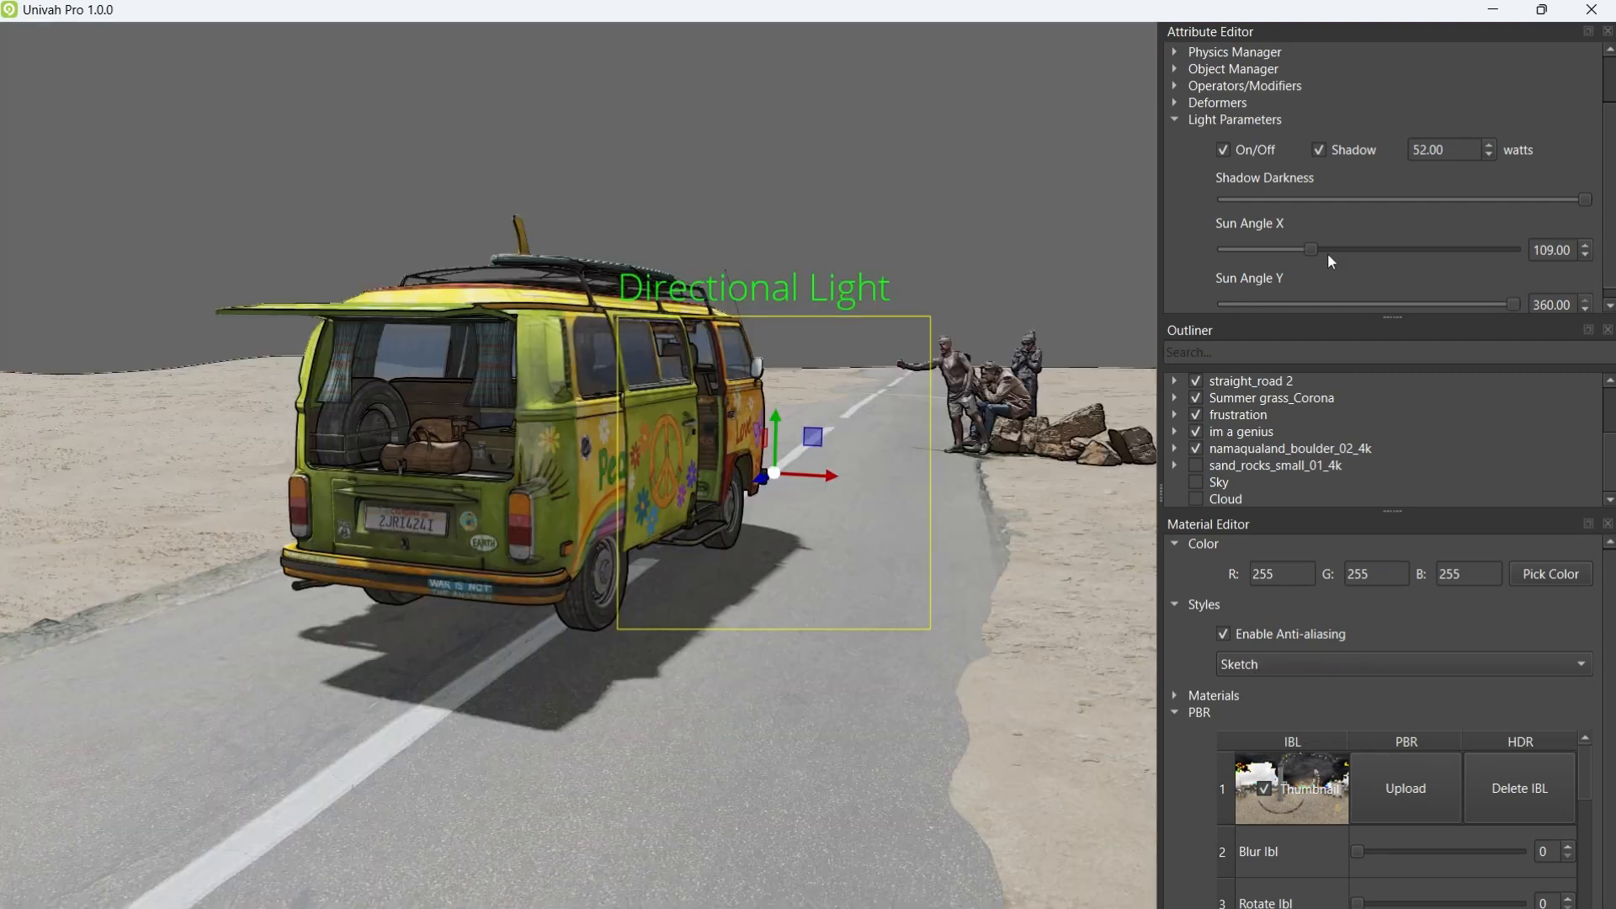
# Step: Lower the sun to Angle X 38 and bring Angle Y down from 360 to 90
pyautogui.moveTo(1326, 252)
pyautogui.mouseDown()
pyautogui.moveTo(1216, 246)
pyautogui.moveTo(1532, 274)
pyautogui.moveTo(1251, 266)
pyautogui.mouseUp()
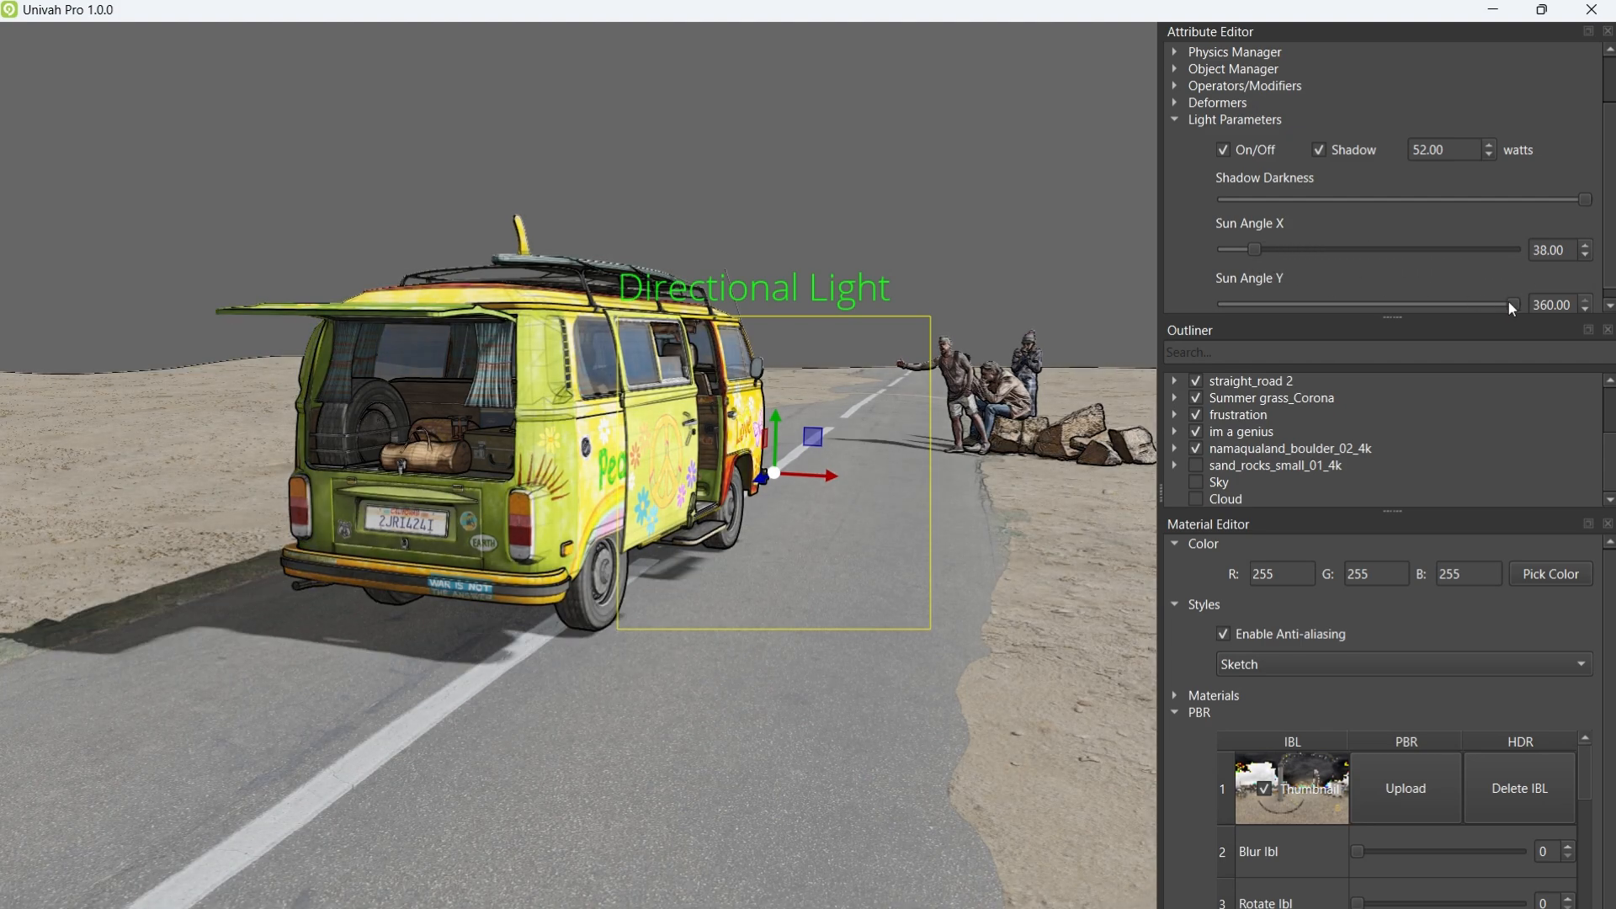
pyautogui.moveTo(1508, 301); pyautogui.dragTo(1294, 301)
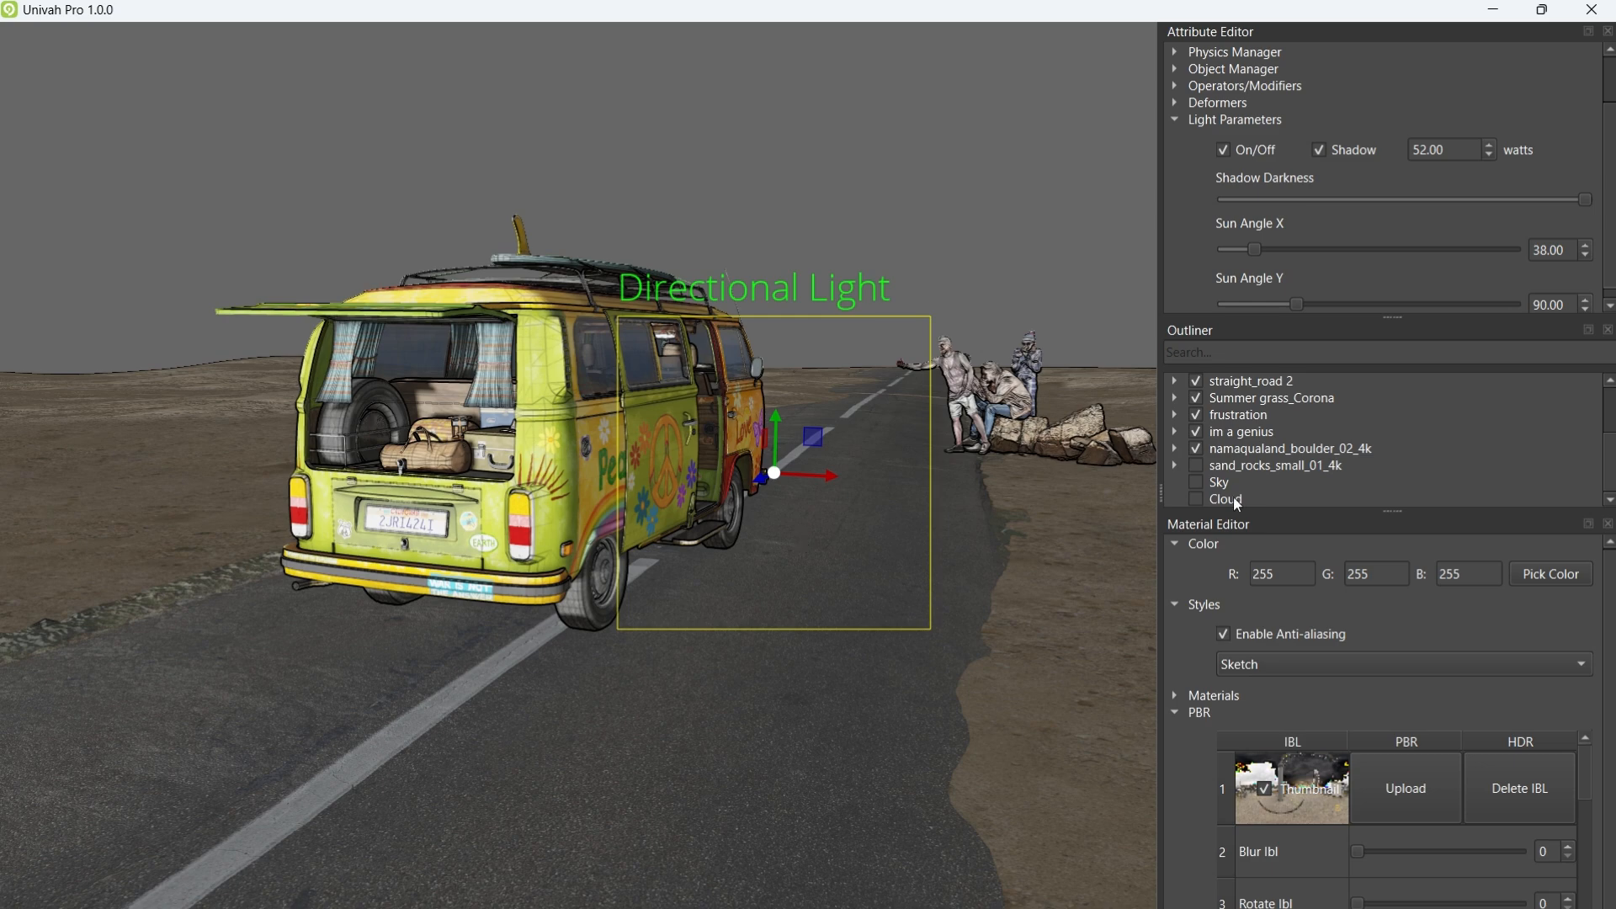
pyautogui.moveTo(738, 522); pyautogui.dragTo(794, 438, button='middle')
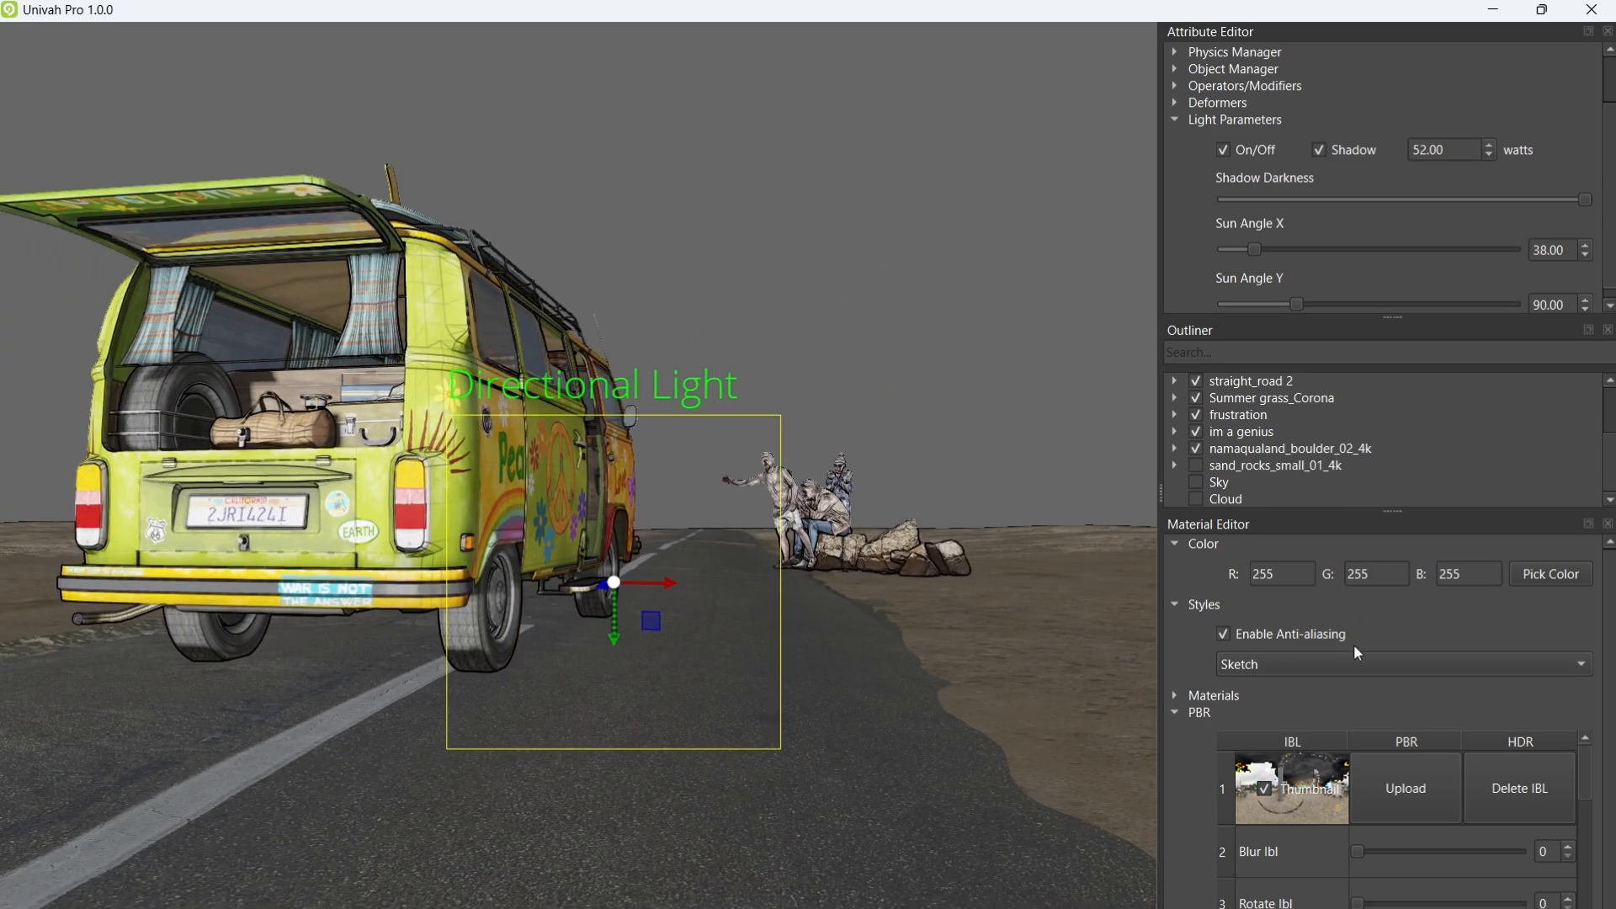
# Step: Return to Physically Based Shading and cut the sun strength from 52 to 10 watts
pyautogui.click(1308, 663)
pyautogui.click(1266, 812)
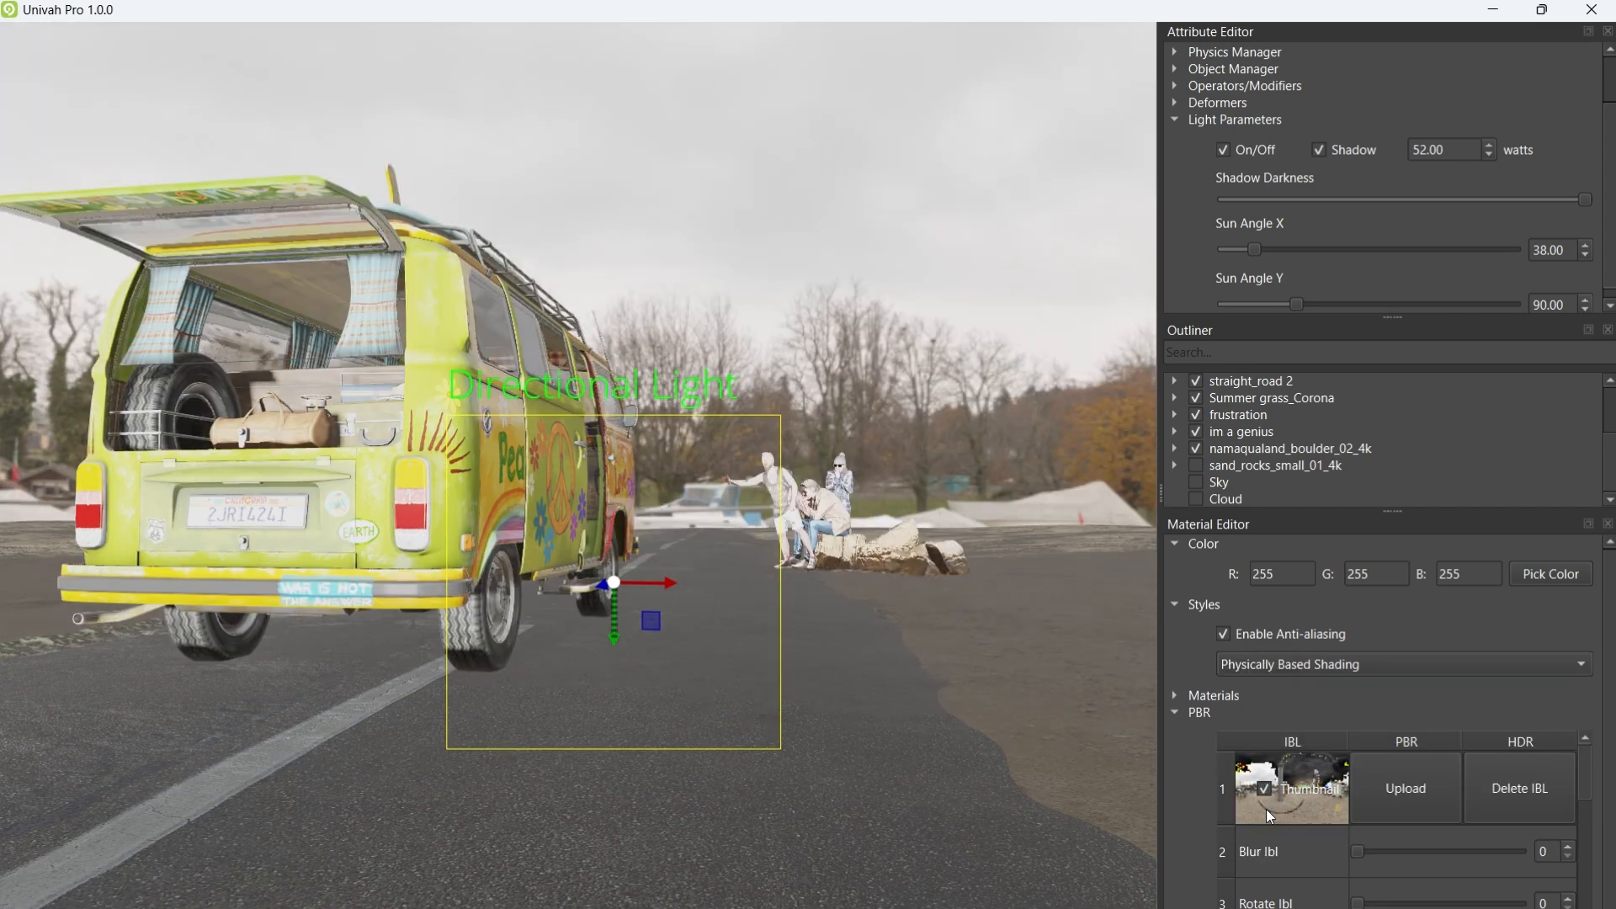
pyautogui.doubleClick(1441, 150)
pyautogui.write('10')
pyautogui.press('Return')
# Step: Fly the camera closer around the van, looking down at its rear
pyautogui.moveTo(937, 504); pyautogui.dragTo(845, 648, button='middle')
pyautogui.press('w')
pyautogui.press('e')
pyautogui.press('a')
pyautogui.press('w')
pyautogui.press('e')
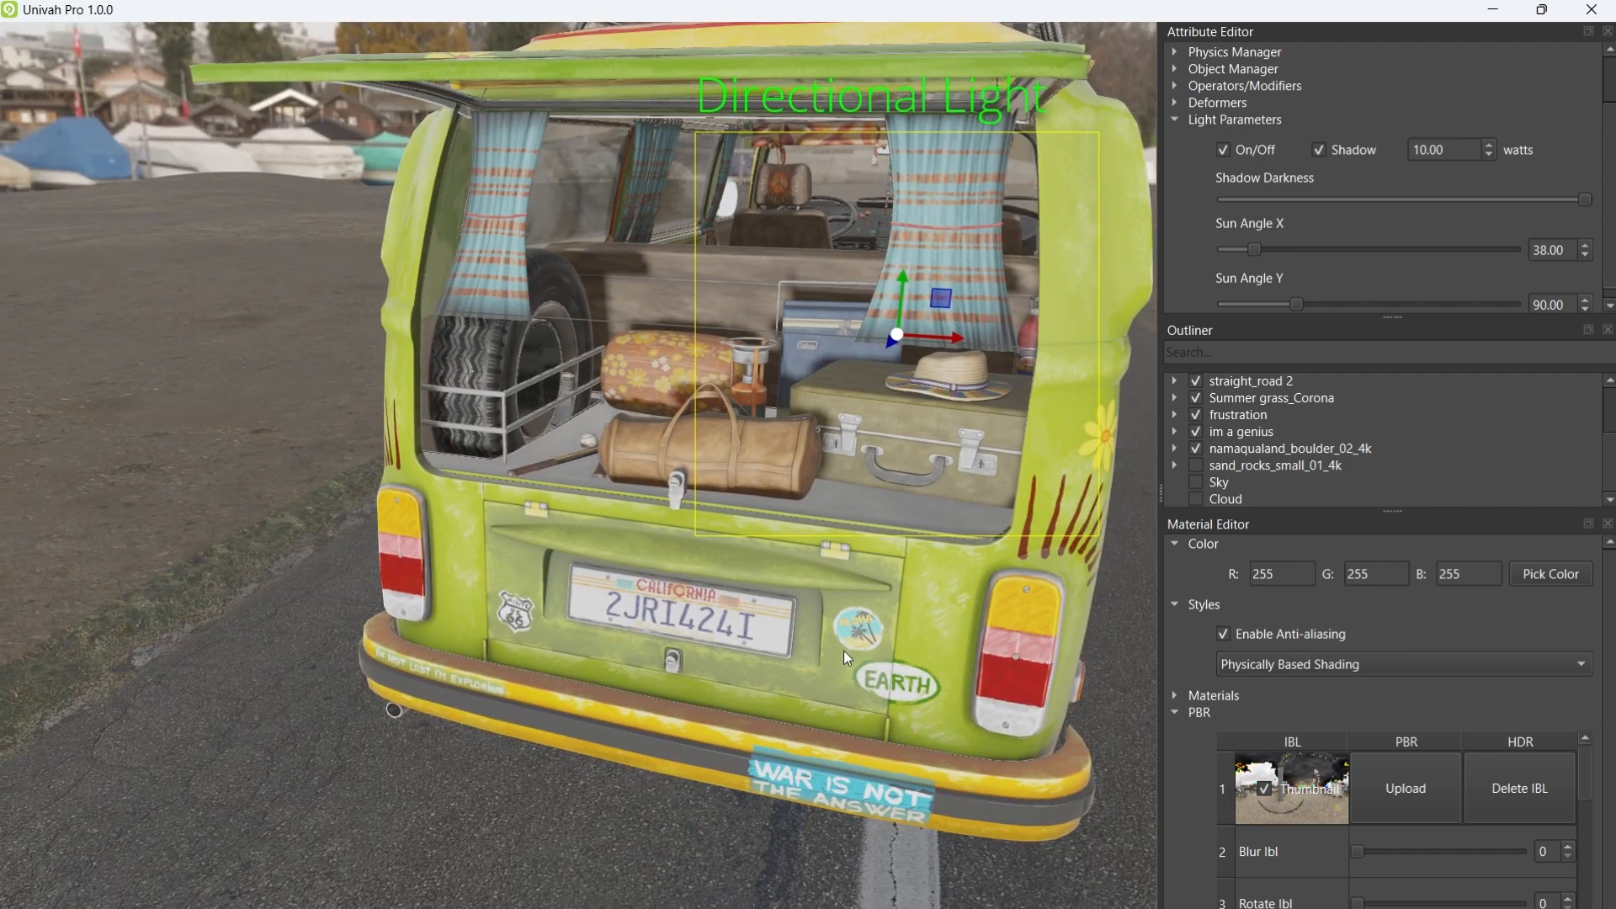